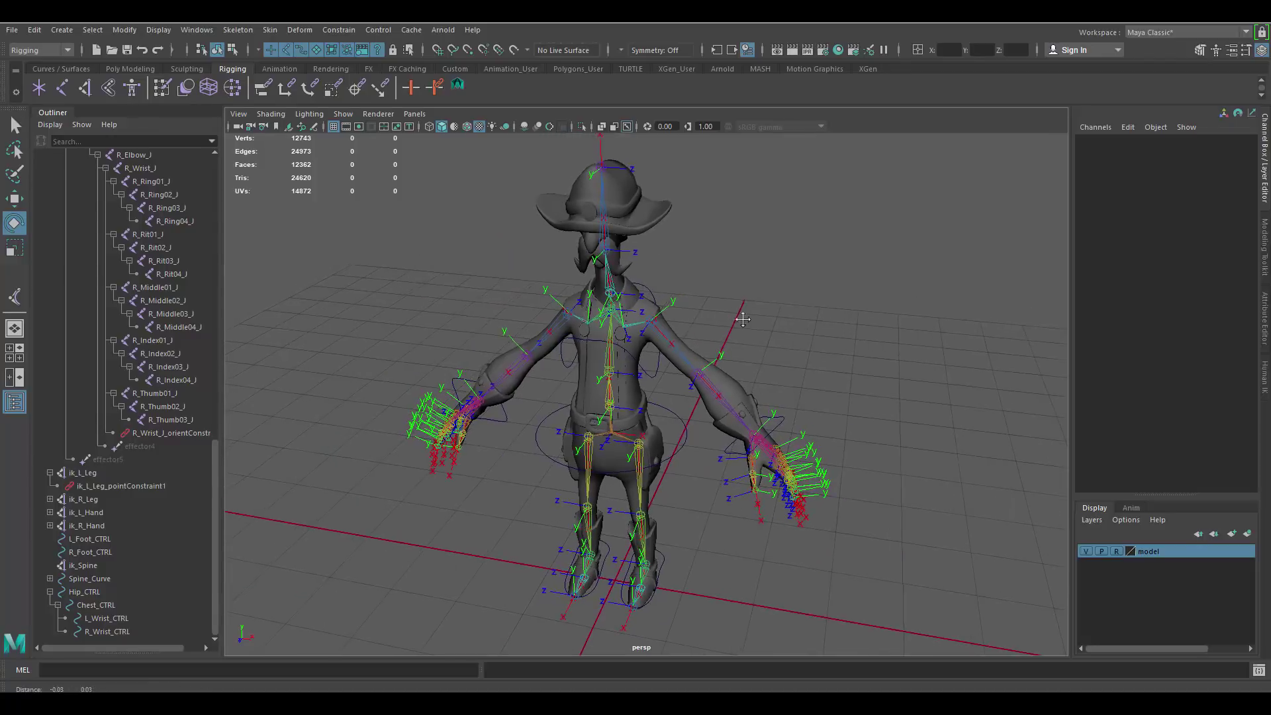
Create a NURBS circle and raise it from the ground to about 4.33 on Y, near the character's neck.
left_click_drag(740, 318, 755, 364, "alt")
middle_click_drag(756, 364, 759, 358, "alt")
left_click_drag(759, 357, 765, 359, "alt")
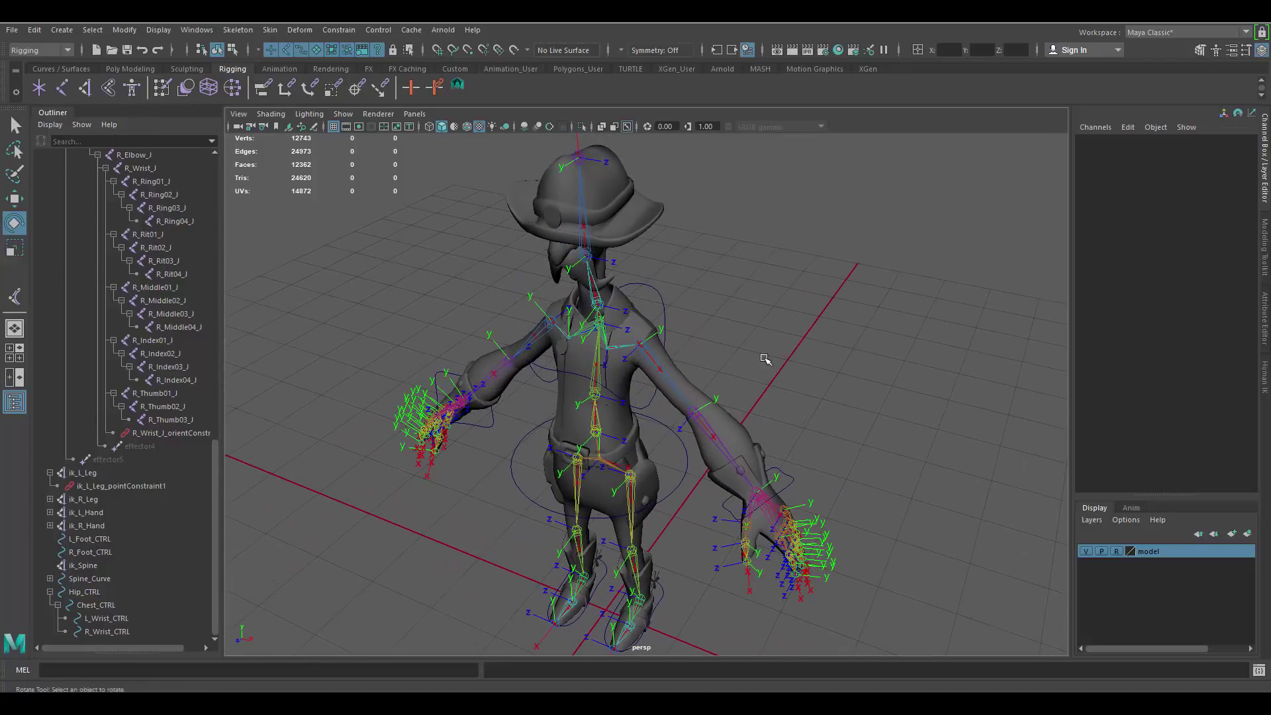
left_click(64, 30)
mouse_move(125, 63)
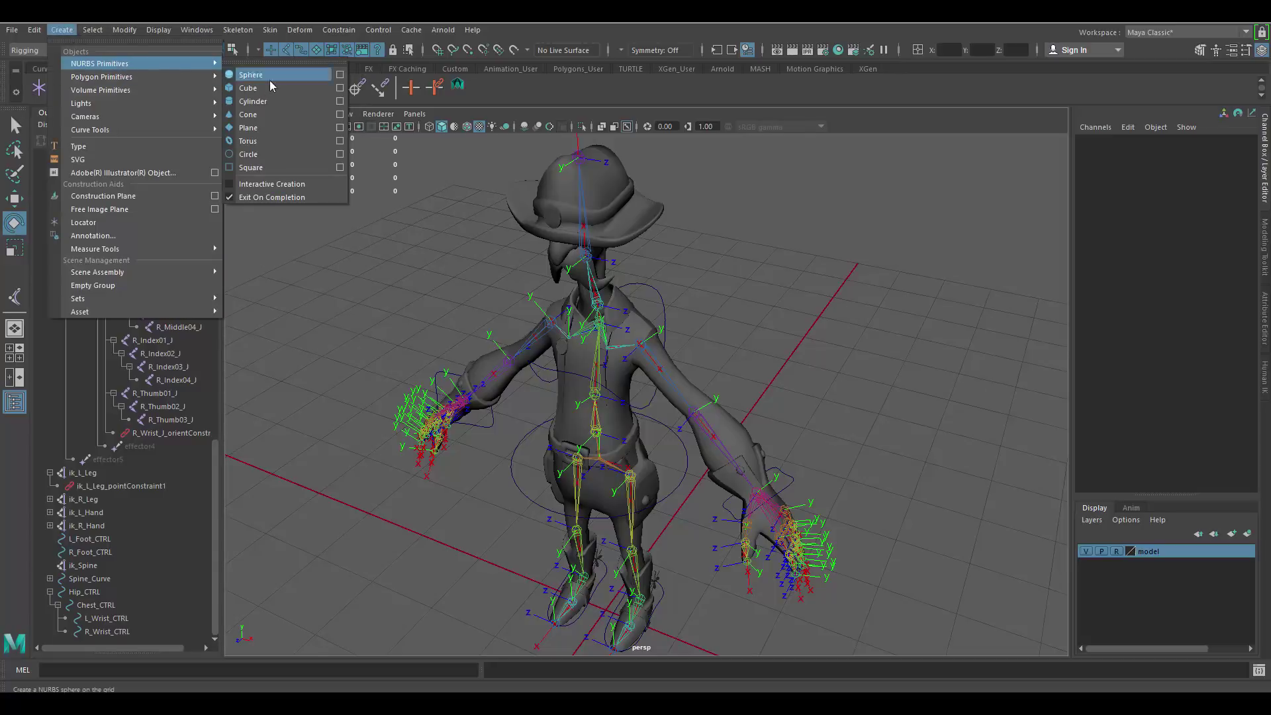
left_click(264, 153)
key("w")
left_click_drag(603, 518, 547, 111)
Raise the circle further to about 4.86 on Y, close to the base of the head.
middle_click_drag(705, 223, 730, 320, "alt")
scroll(728, 320, "up", 5)
left_click_drag(663, 321, 569, 314, "alt")
middle_click_drag(722, 343, 736, 437, "alt")
scroll(695, 397, "up", 4)
left_click_drag(576, 358, 653, 354, "alt")
left_click_drag(774, 334, 704, 324, "alt")
middle_click_drag(510, 401, 627, 391, "alt")
scroll(627, 391, "up", 2)
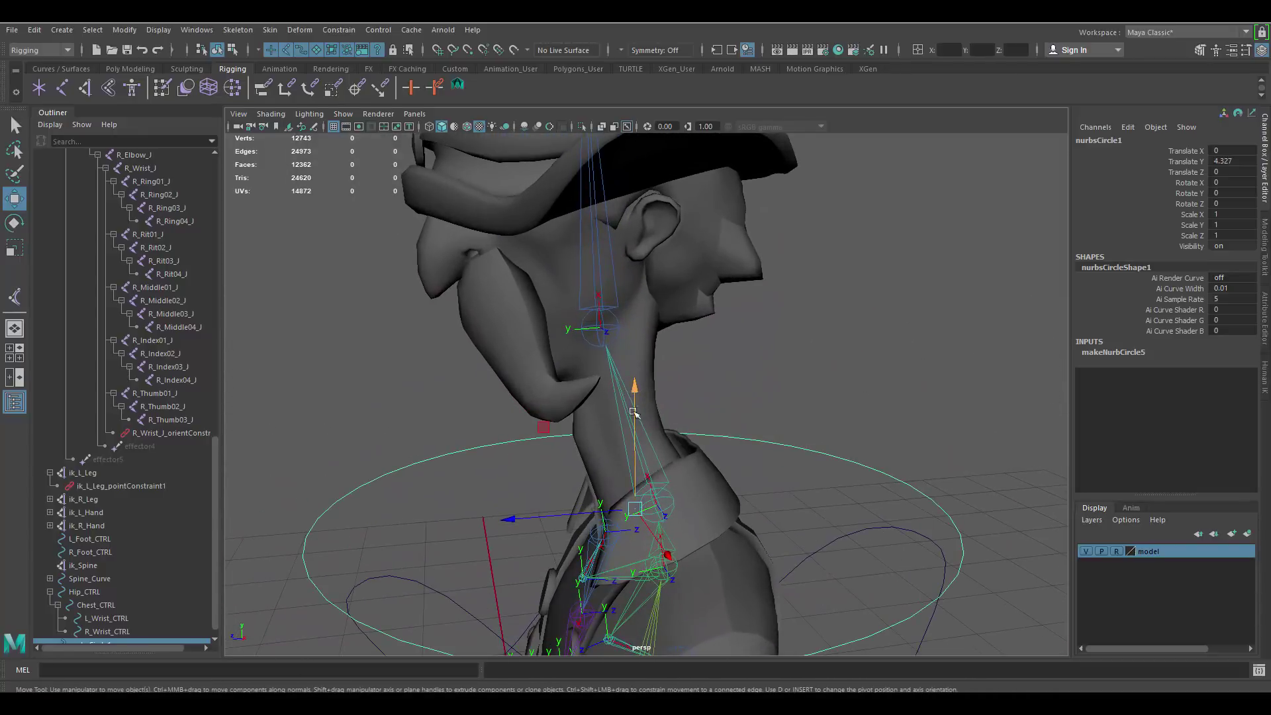
left_click_drag(633, 411, 756, 342)
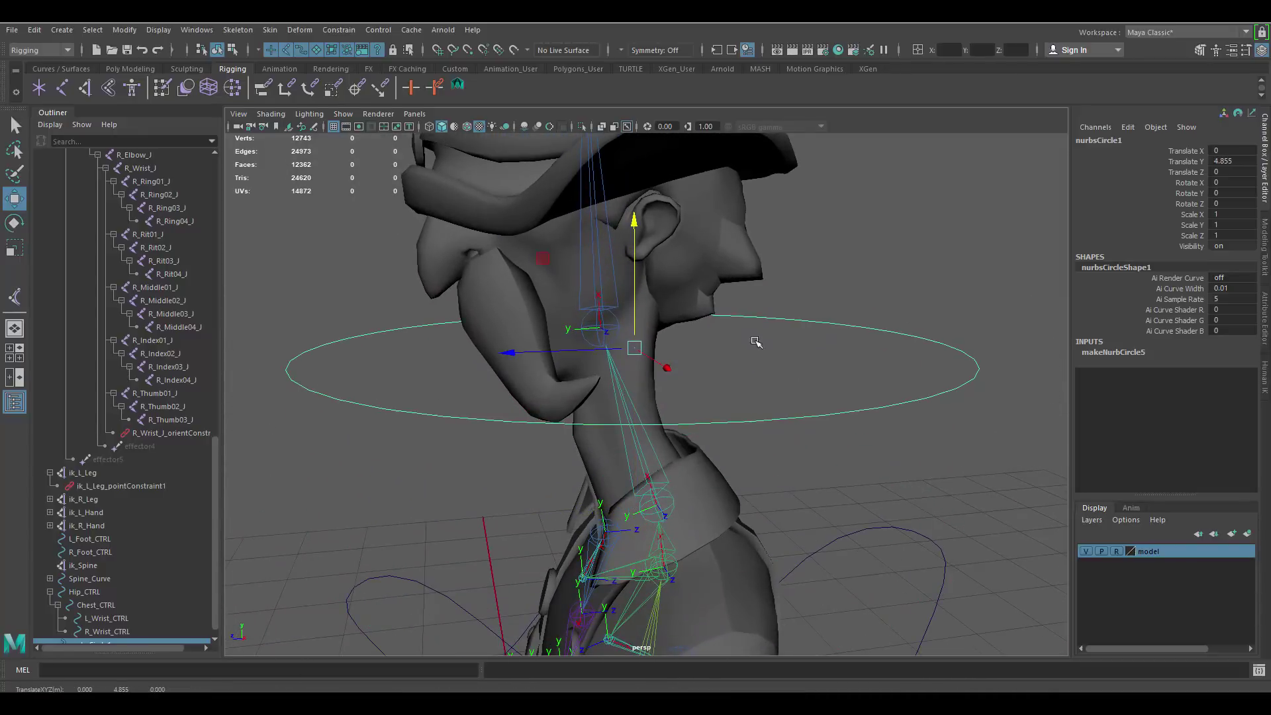
Snap the circle onto the head joint with point snapping while the model layer is hidden, and show the layer again.
left_click(1085, 550)
left_click(468, 51)
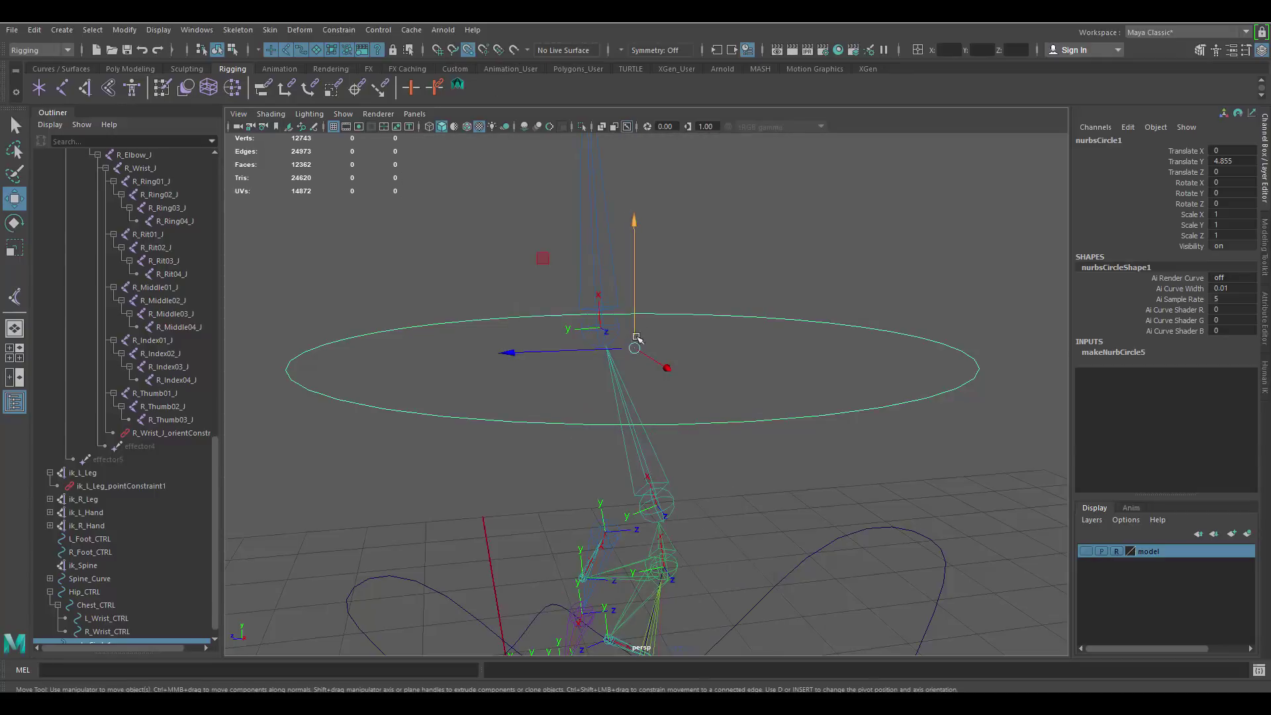
left_click_drag(634, 347, 604, 328)
right_click_drag(809, 354, 756, 339, "alt")
left_click_drag(756, 339, 737, 369, "alt")
left_click(1084, 551)
Rotate the circle upright around the head and scale it uniformly to about 0.6.
key("e")
left_click_drag(681, 336, 770, 298)
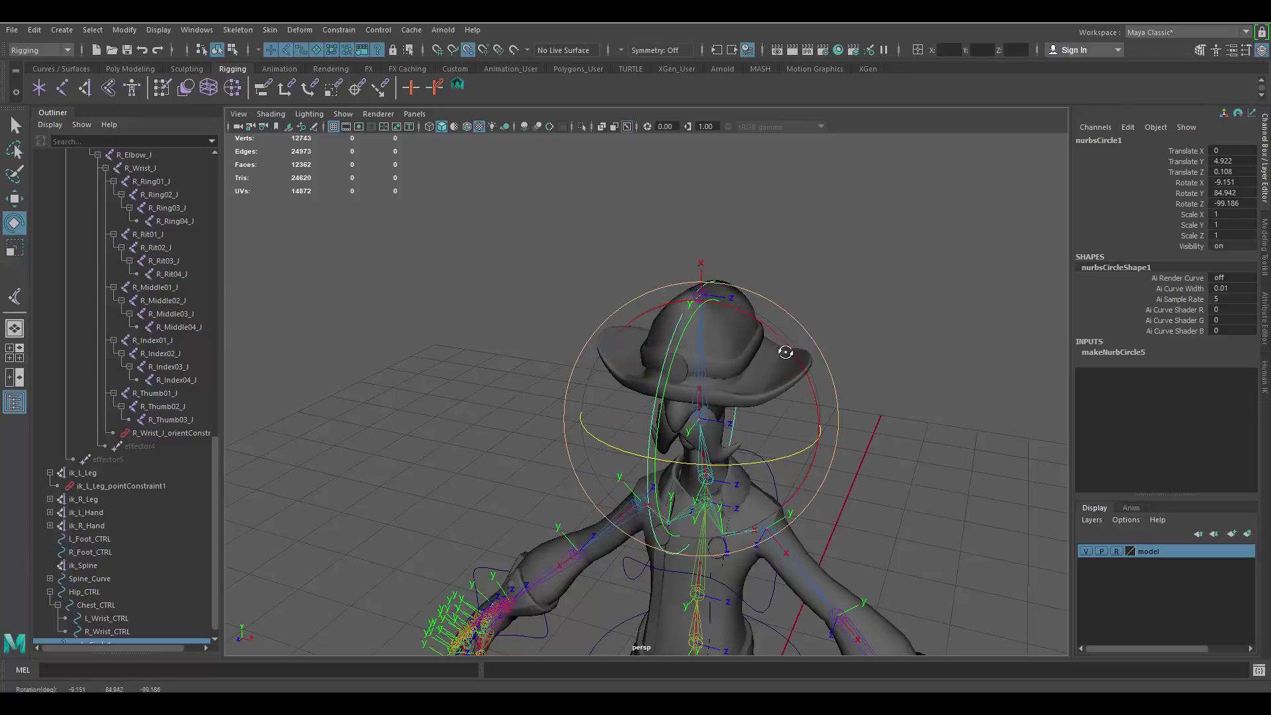
left_click_drag(786, 352, 681, 351, "alt")
key("r")
left_click_drag(548, 379, 443, 355)
key("w")
left_click_drag(729, 369, 629, 417, "alt")
scroll(629, 417, "up", 3)
Freeze the circle's transformations and rename it head_CTRL.
left_click(127, 31)
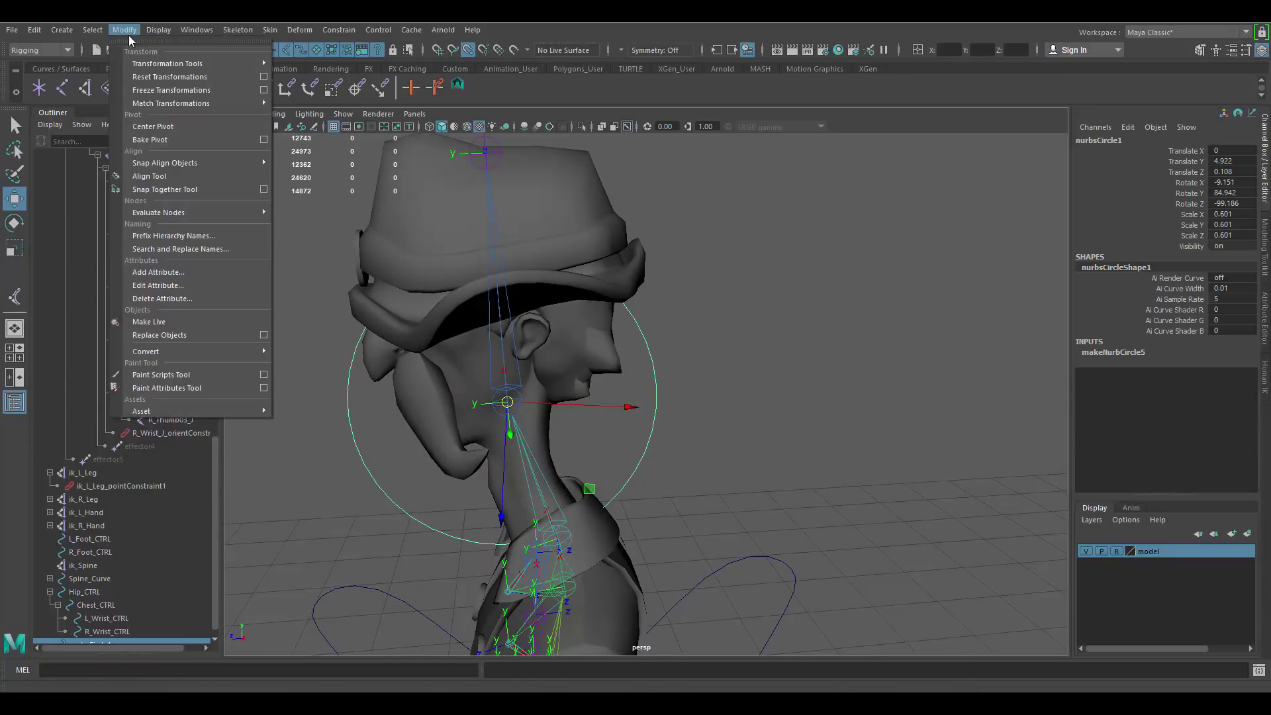
left_click(171, 89)
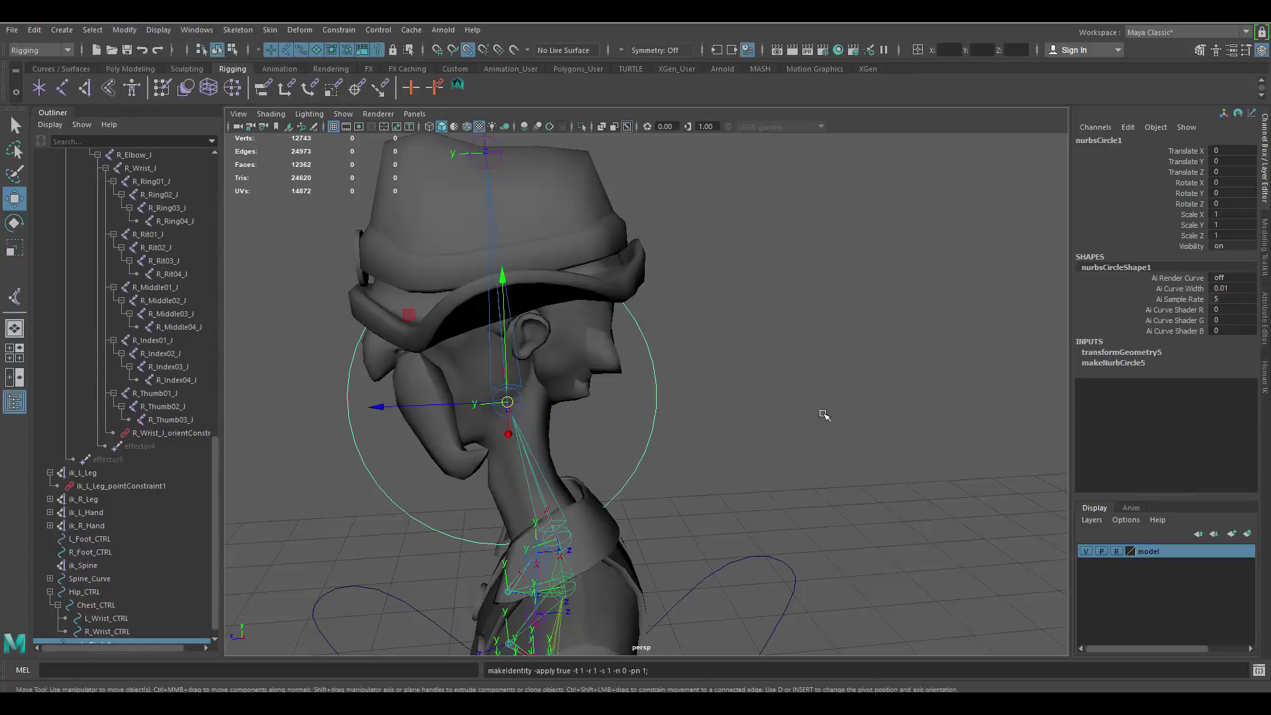
left_click_drag(825, 420, 776, 391, "alt")
double_click(1111, 140)
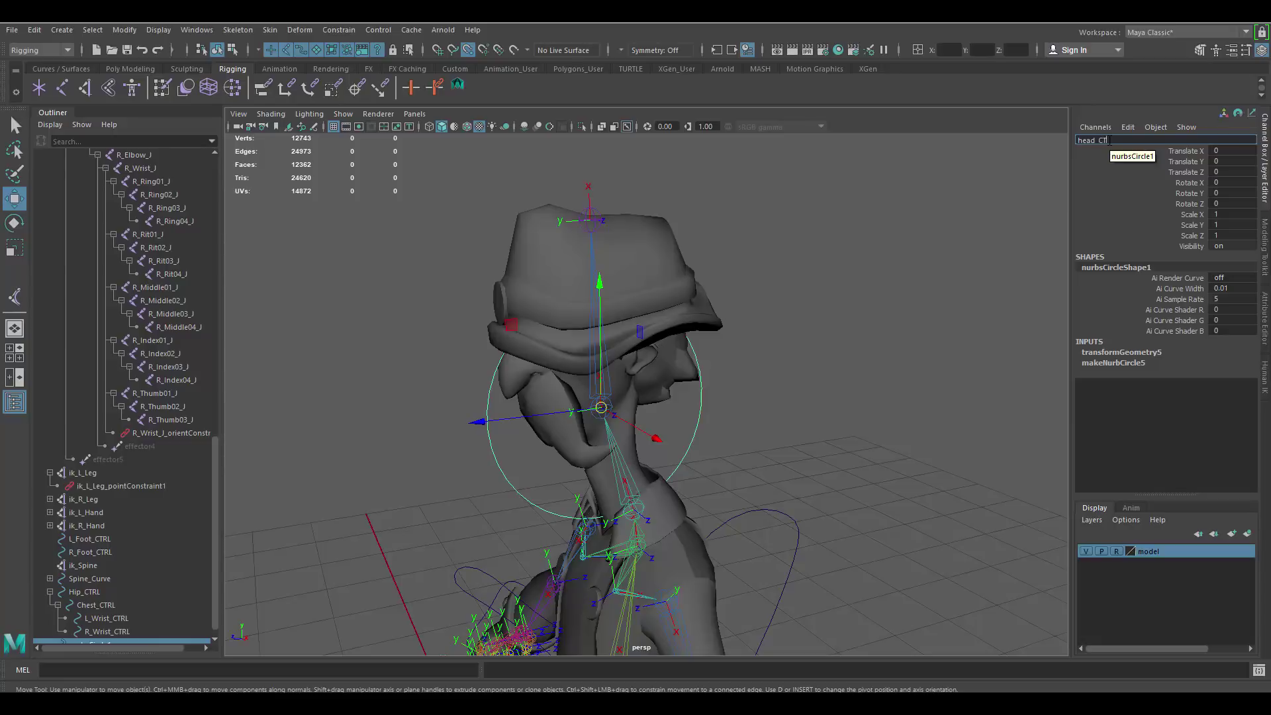
key("Return")
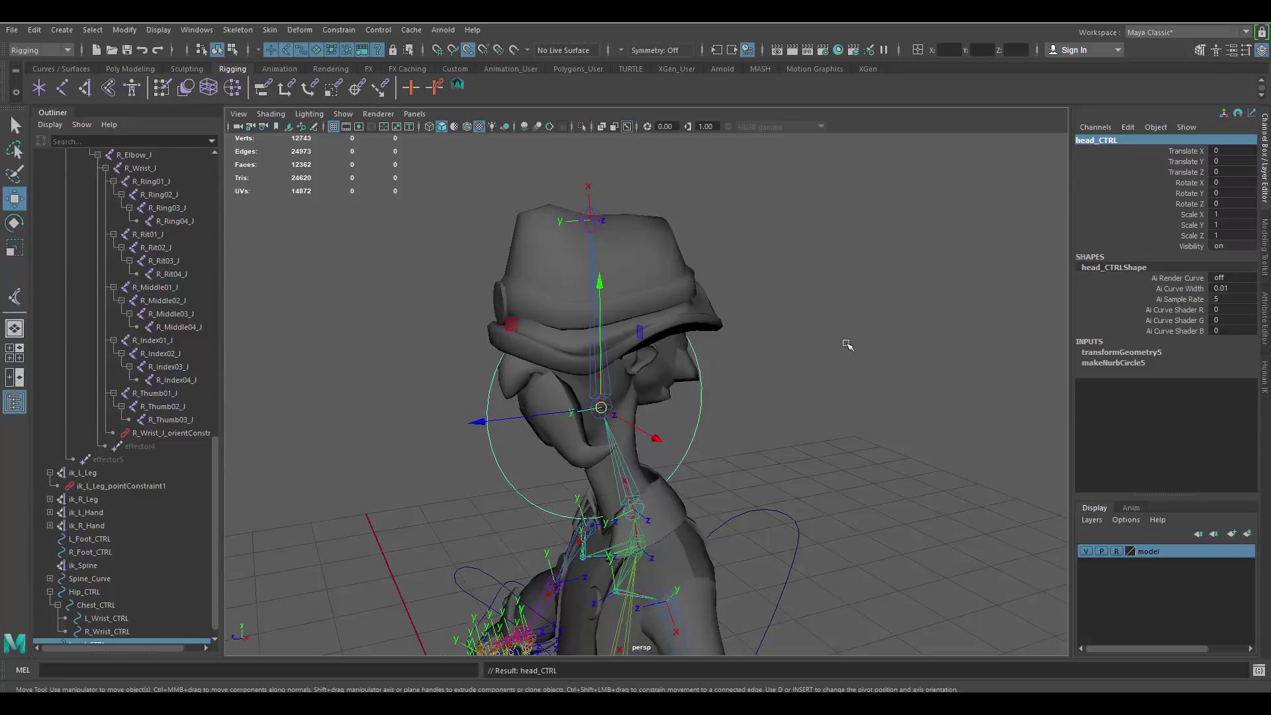
Orient constrain the head joint to head_CTRL with Maintain offset on and all axes constrained.
scroll(715, 476, "up", 5)
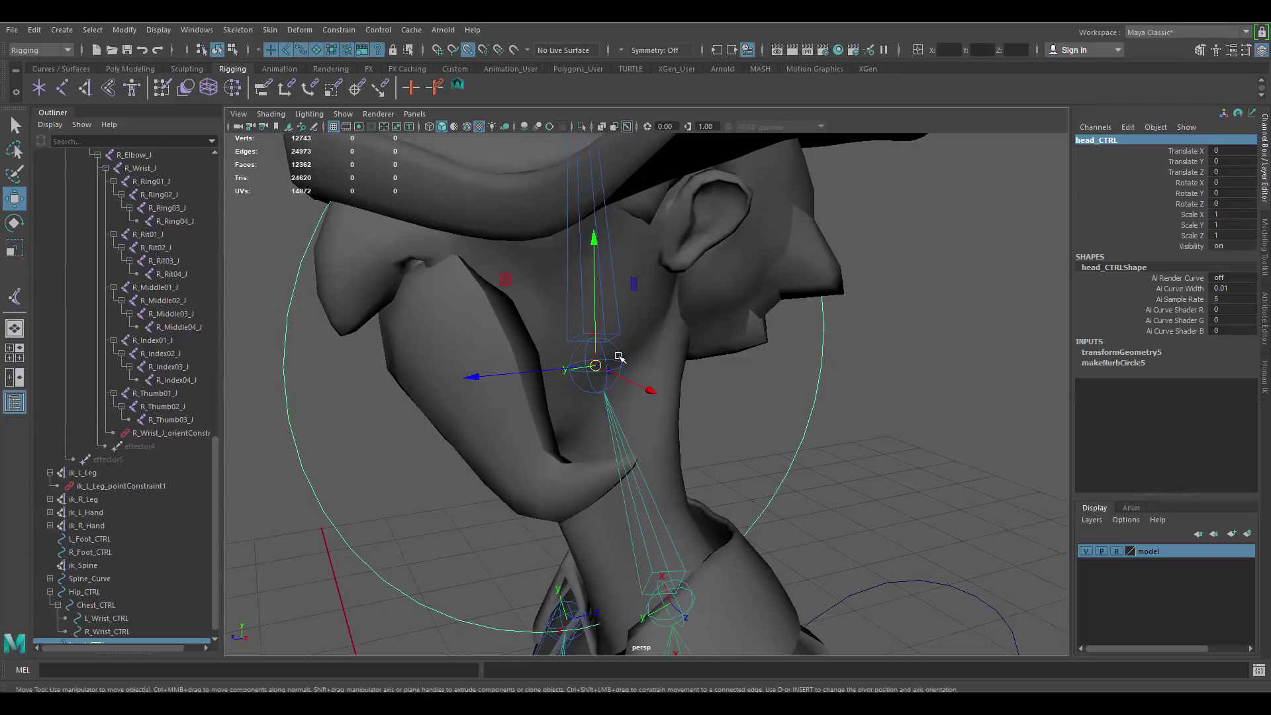
left_click(618, 355)
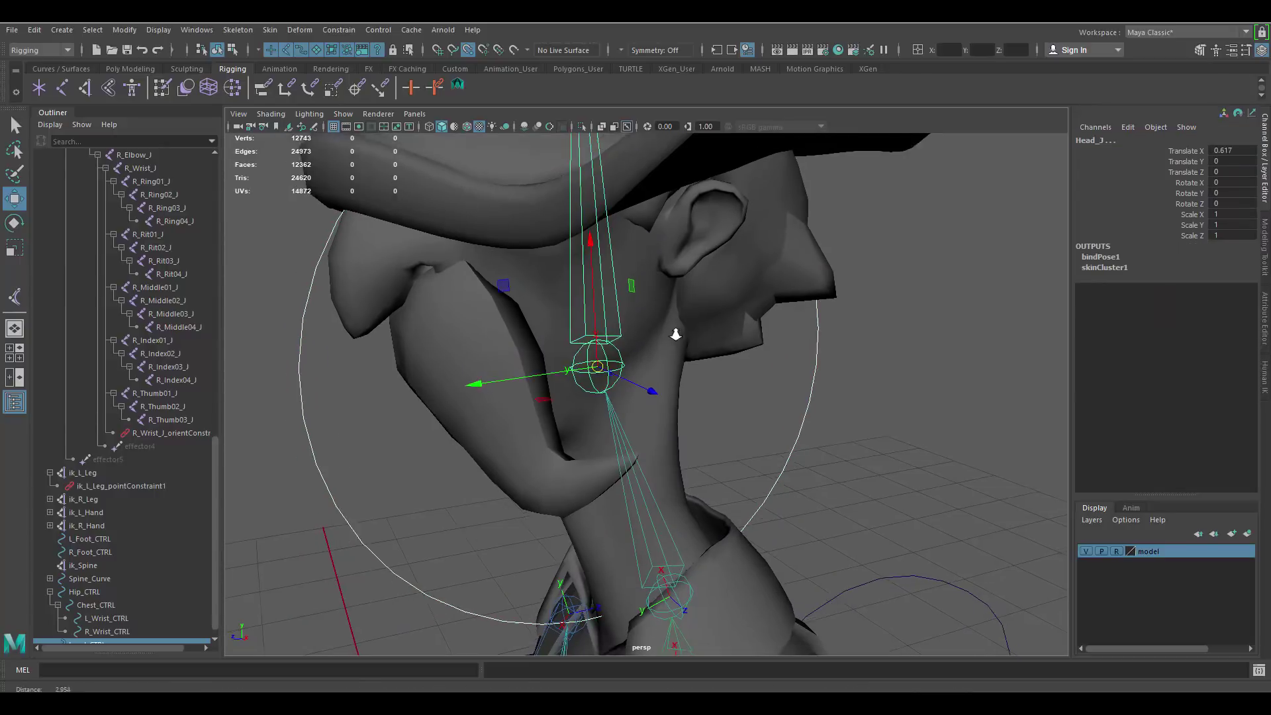
scroll(685, 358, "down", 5)
scroll(585, 311, "up", 2)
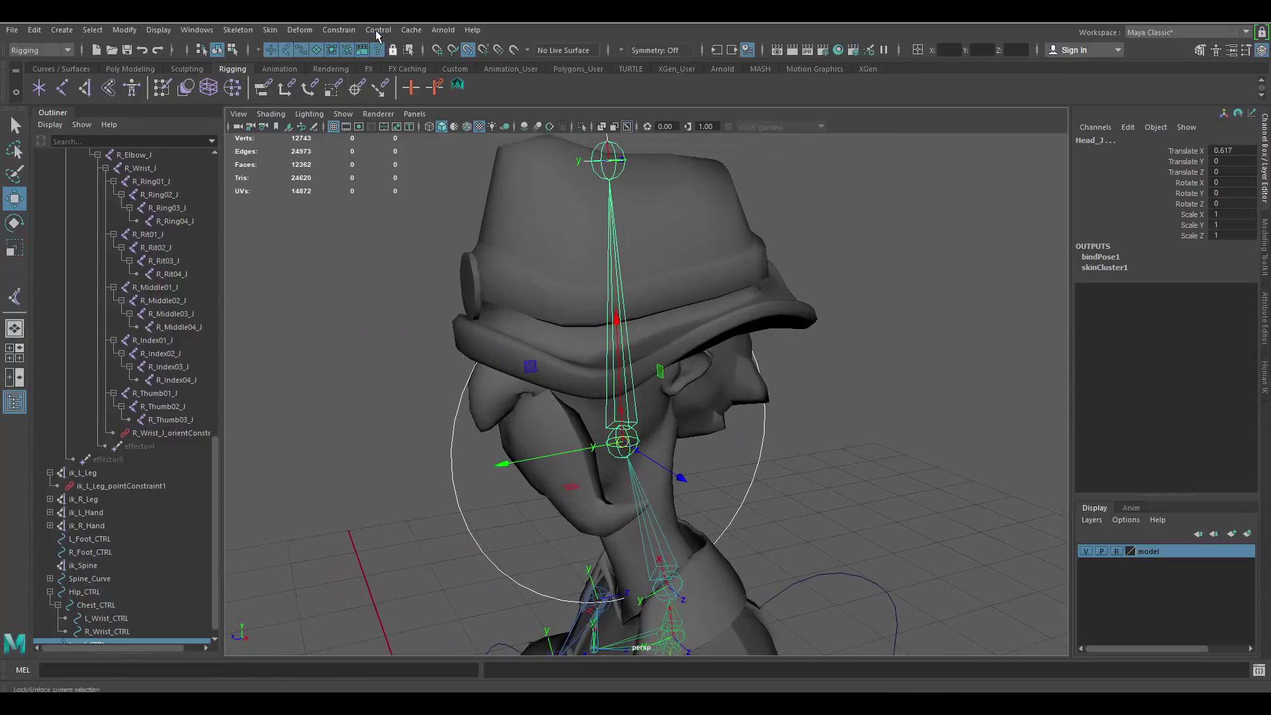
left_click(340, 30)
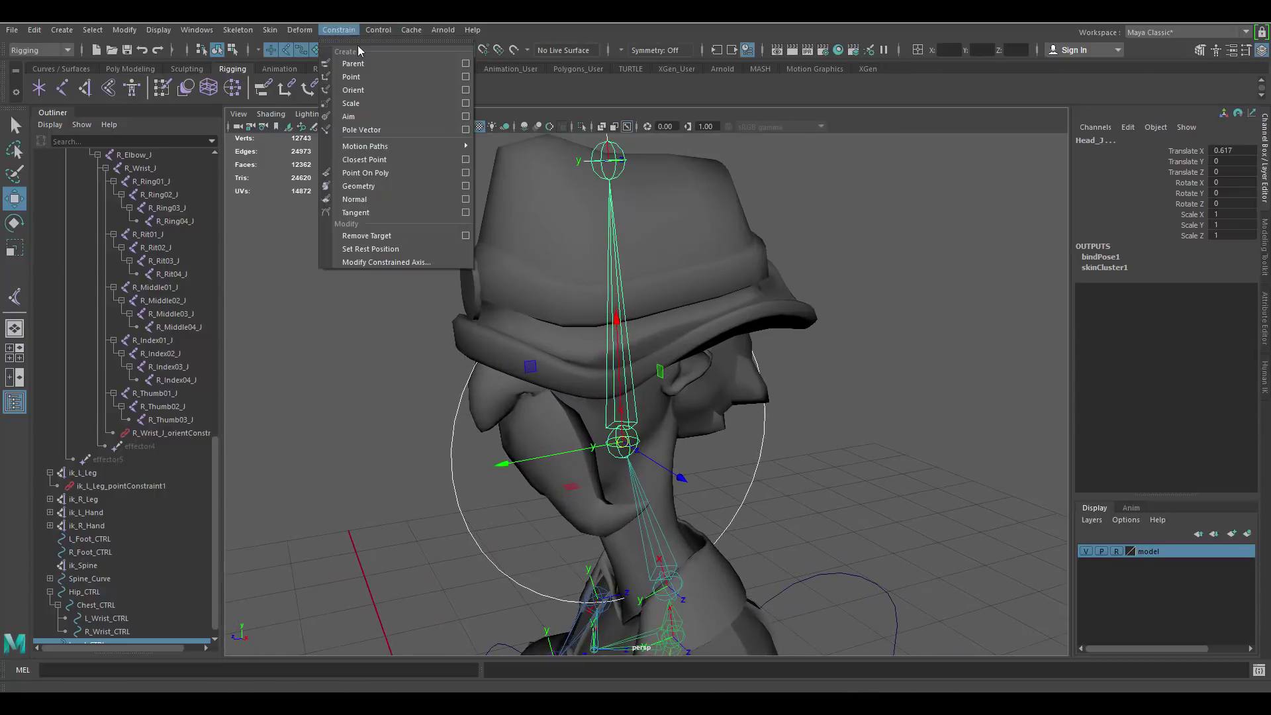
left_click(470, 90)
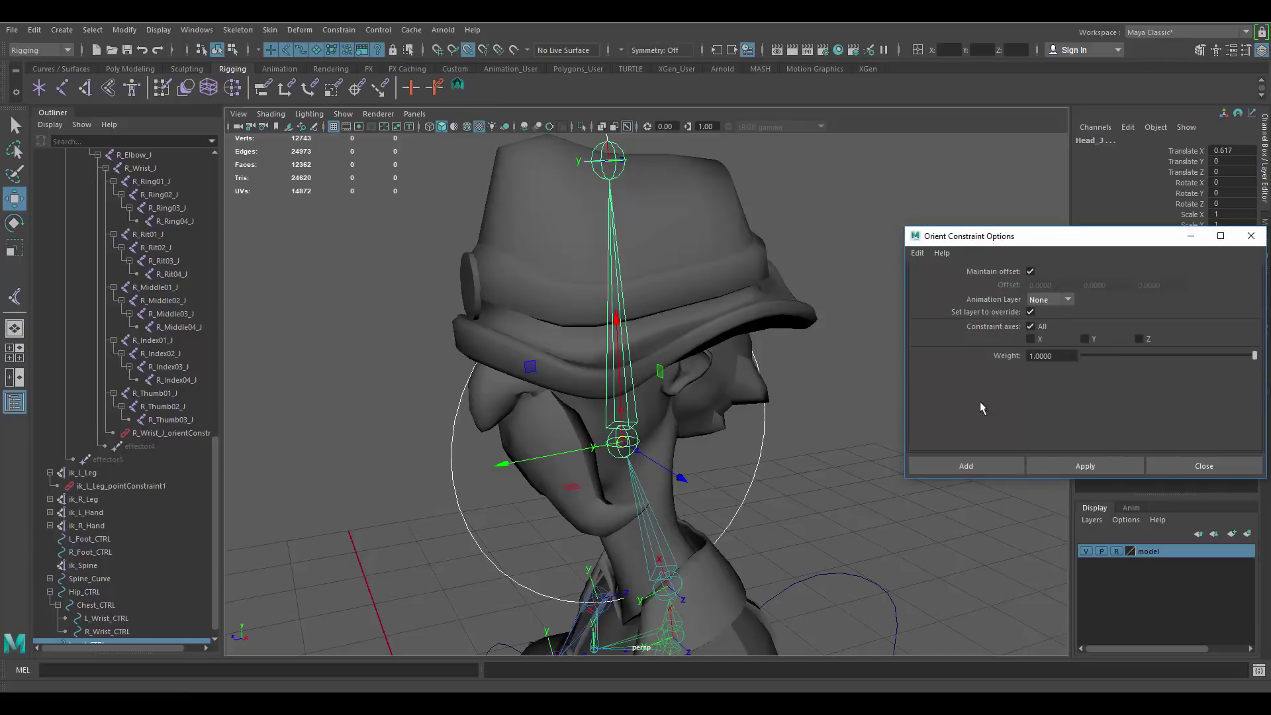
left_click(1087, 467)
left_click(1182, 470)
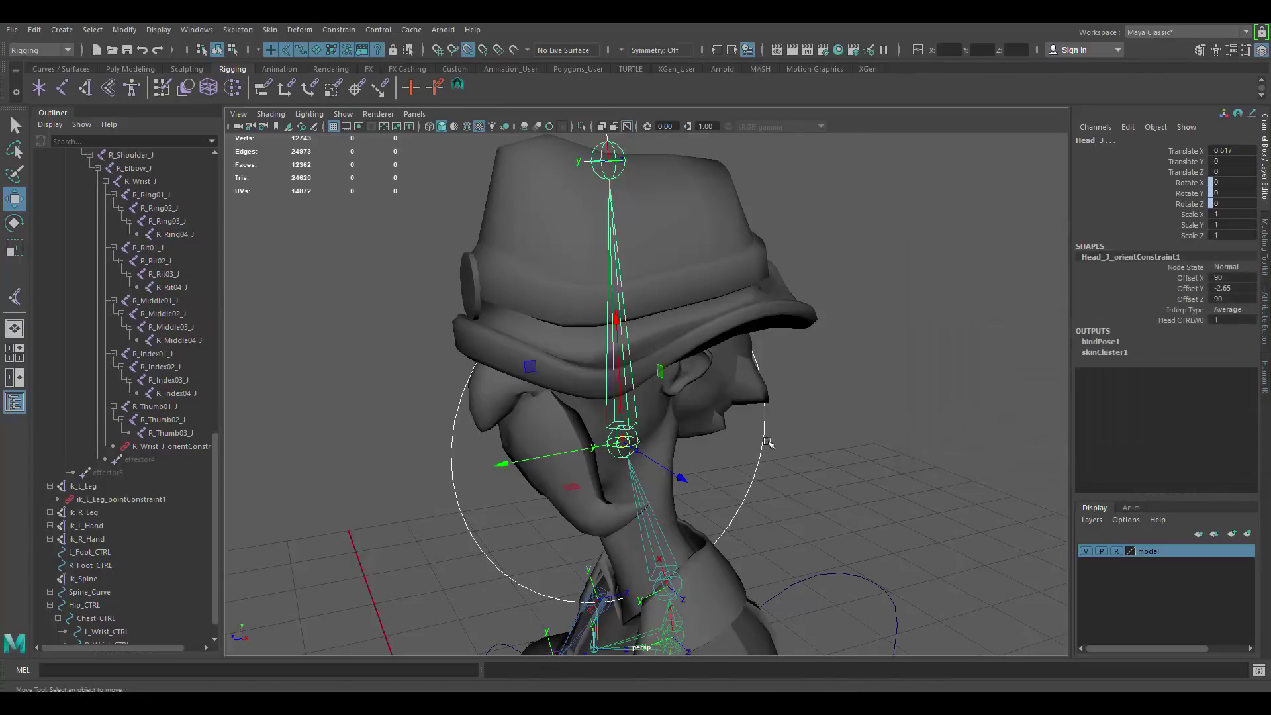
Test-rotate head_CTRL to check how the head follows, and undo the rotation.
left_click(752, 447)
scroll(764, 416, "down", 5)
left_click_drag(840, 469, 754, 395)
key("e")
key("ctrl+z")
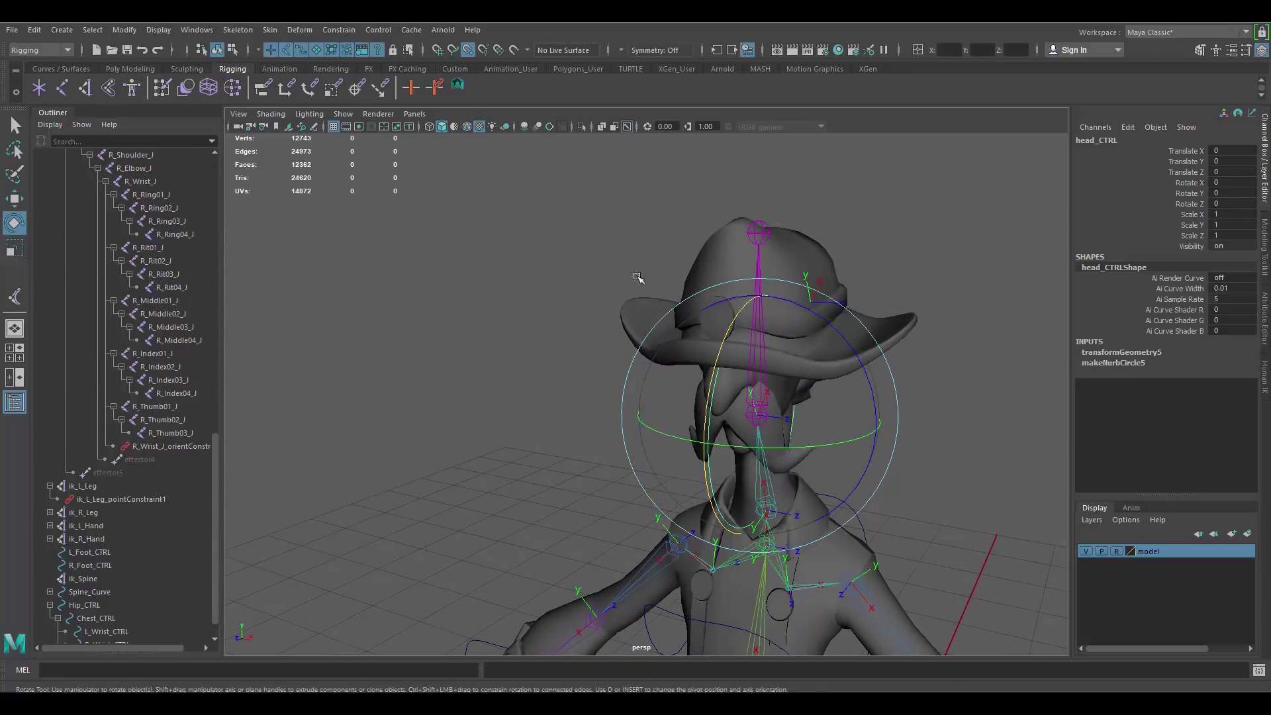
left_click_drag(722, 470, 717, 315, "alt")
key("w")
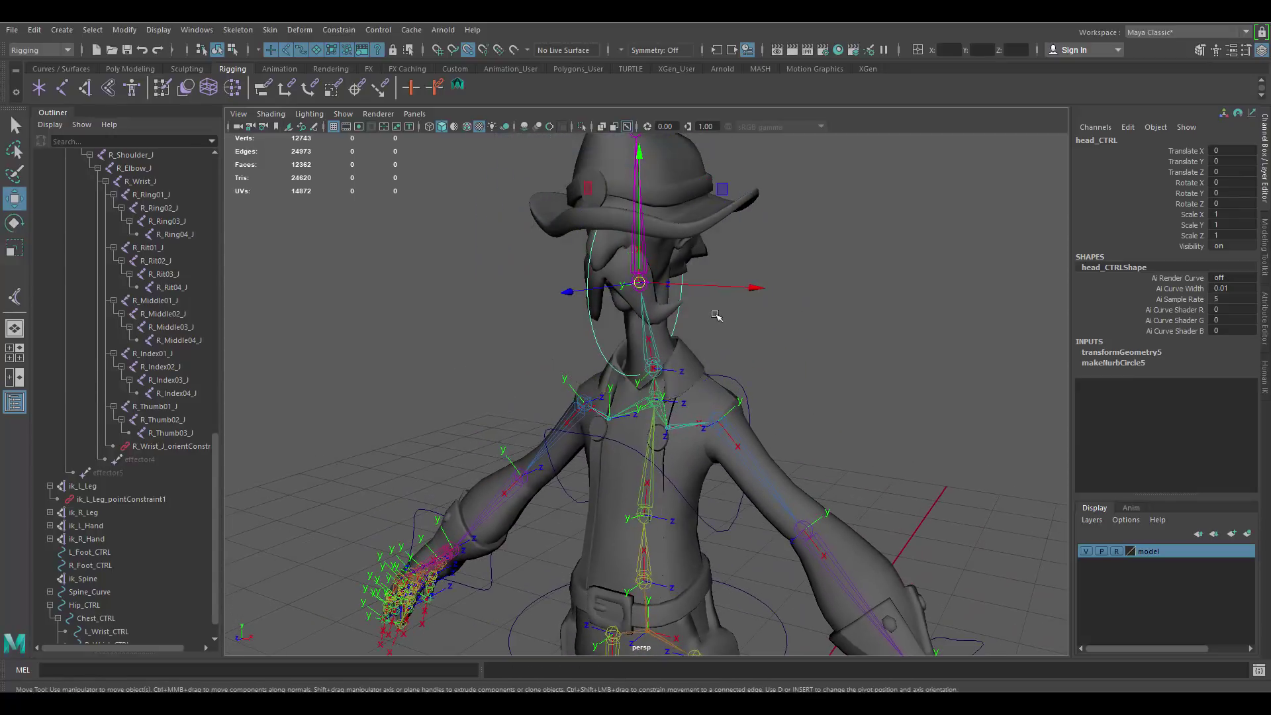
Test-rotate Chest_CTRL around X to see how the head control responds, and undo the rotations.
scroll(126, 596, "down", 1)
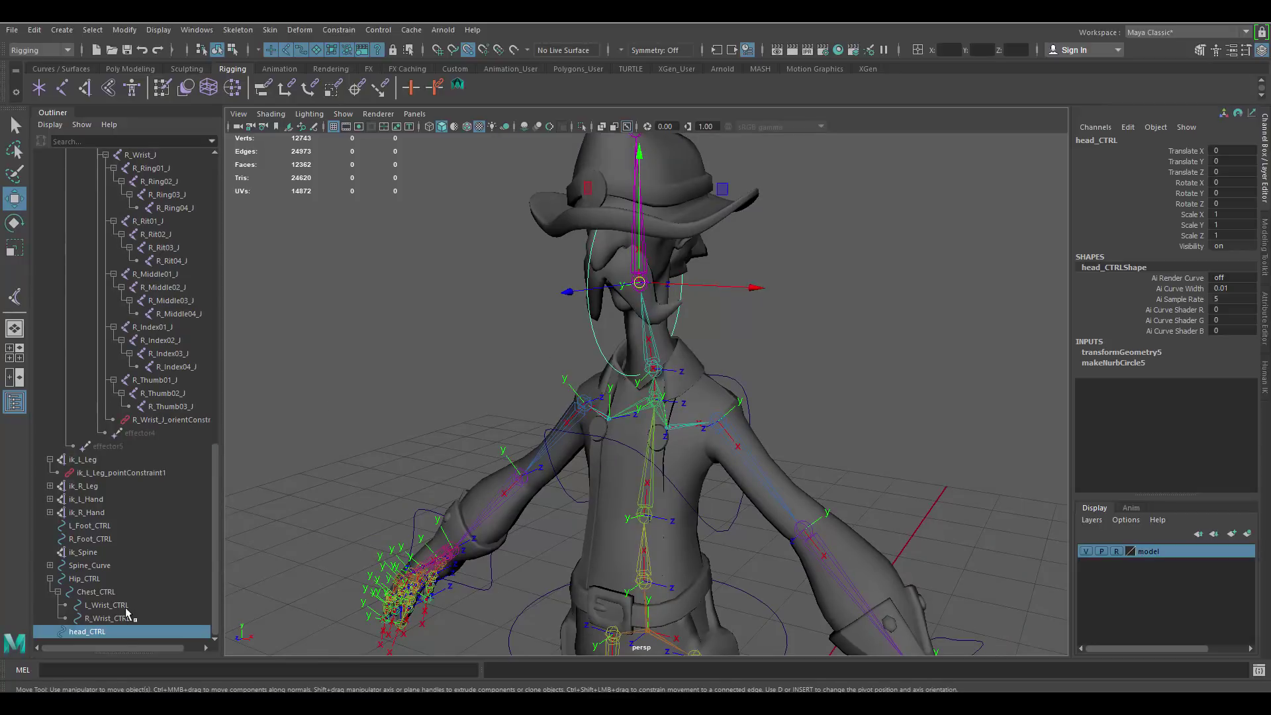
left_click_drag(797, 408, 706, 302, "alt")
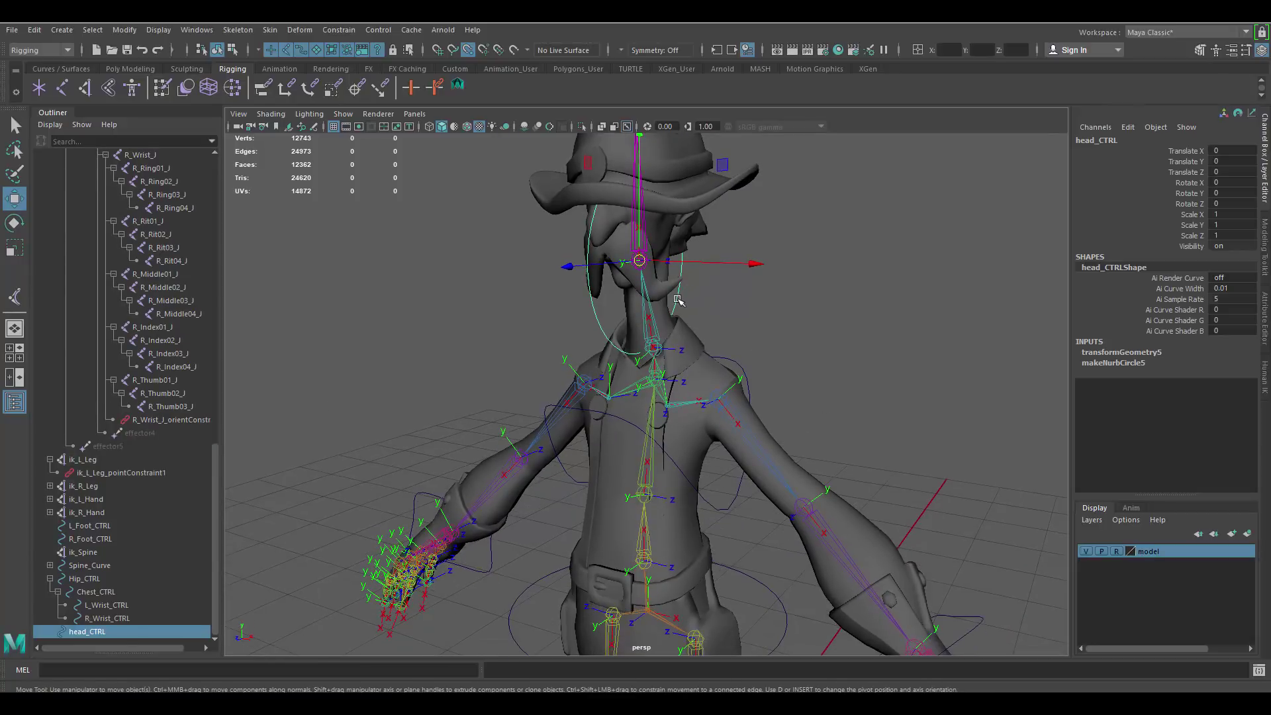
left_click(740, 488)
middle_click_drag(718, 385, 718, 409, "alt")
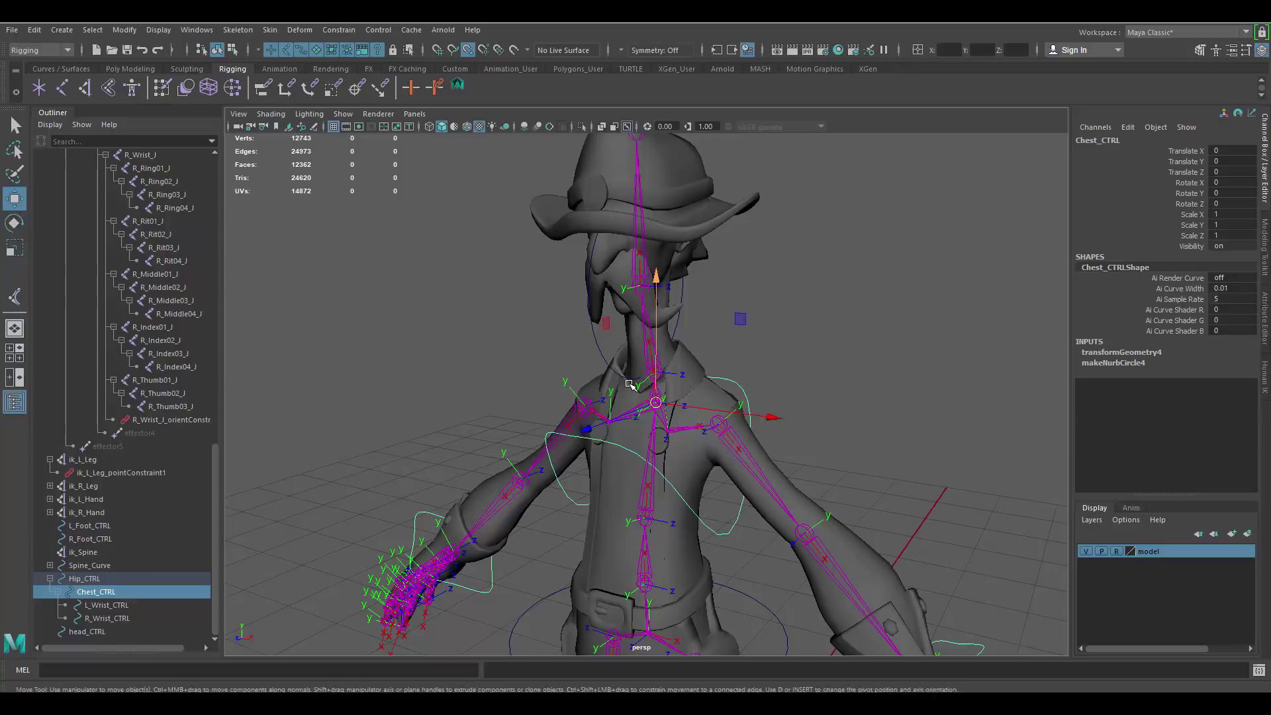
key("e")
left_click_drag(607, 342, 736, 271)
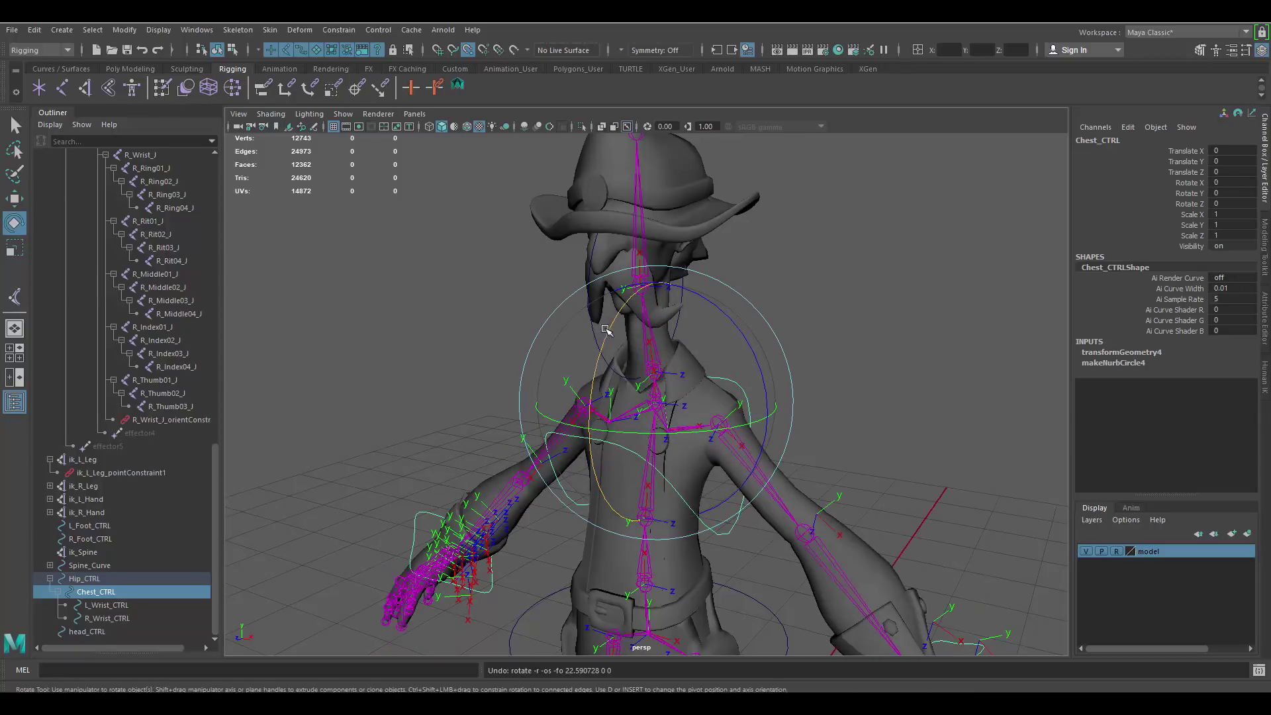
left_click_drag(608, 329, 658, 389)
key("ctrl+z")
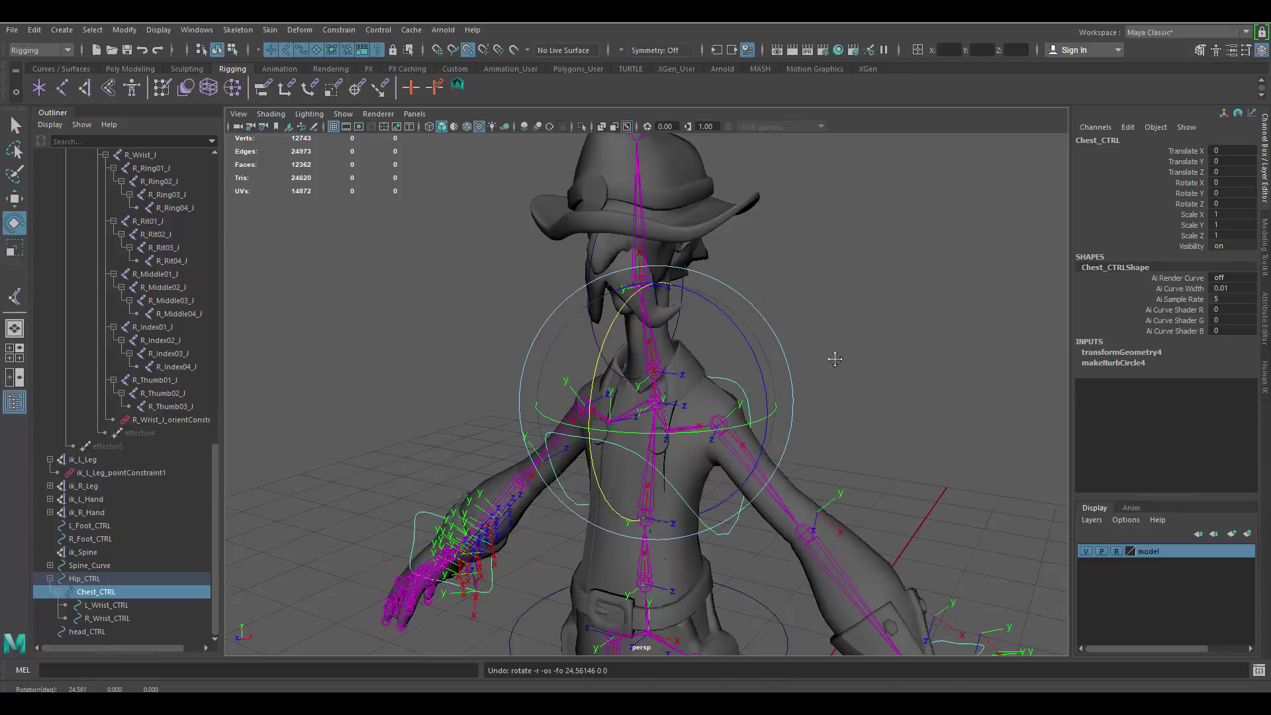
Parent head_CTRL under Chest_CTRL in the control hierarchy.
middle_click_drag(781, 284, 784, 318, "alt")
right_click_drag(783, 319, 791, 329, "alt")
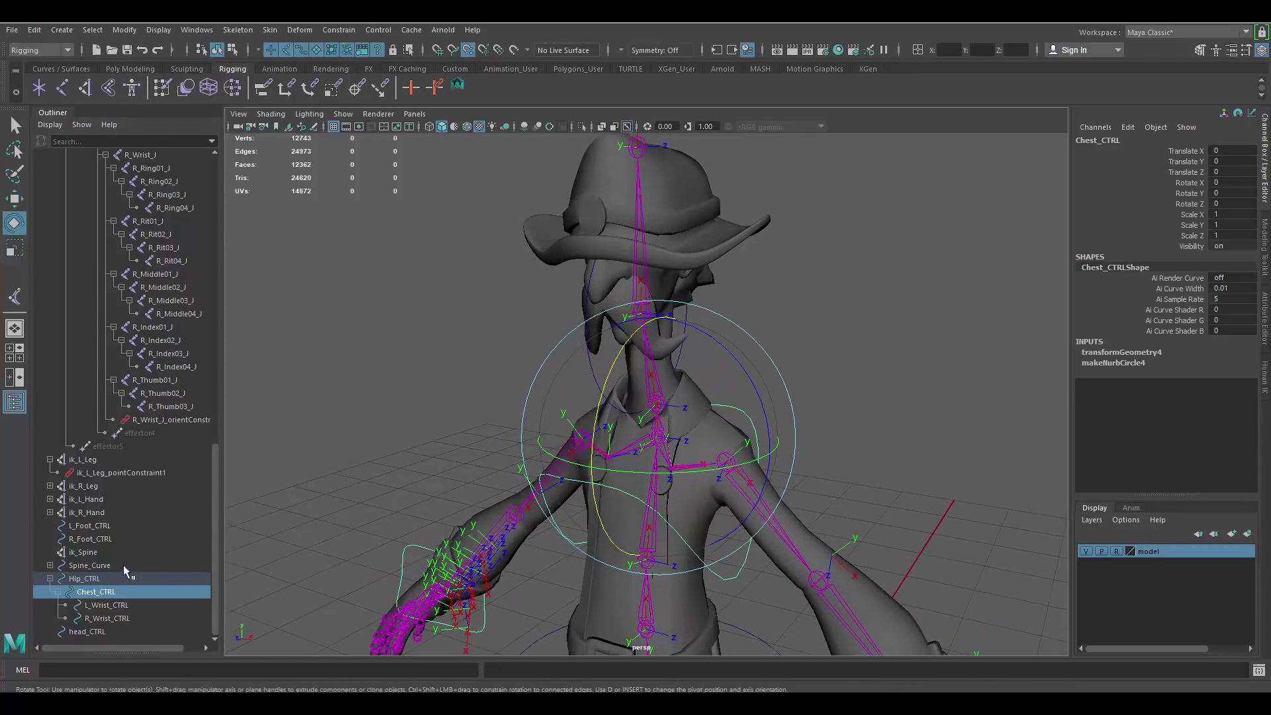
left_click(707, 250)
left_click(687, 323)
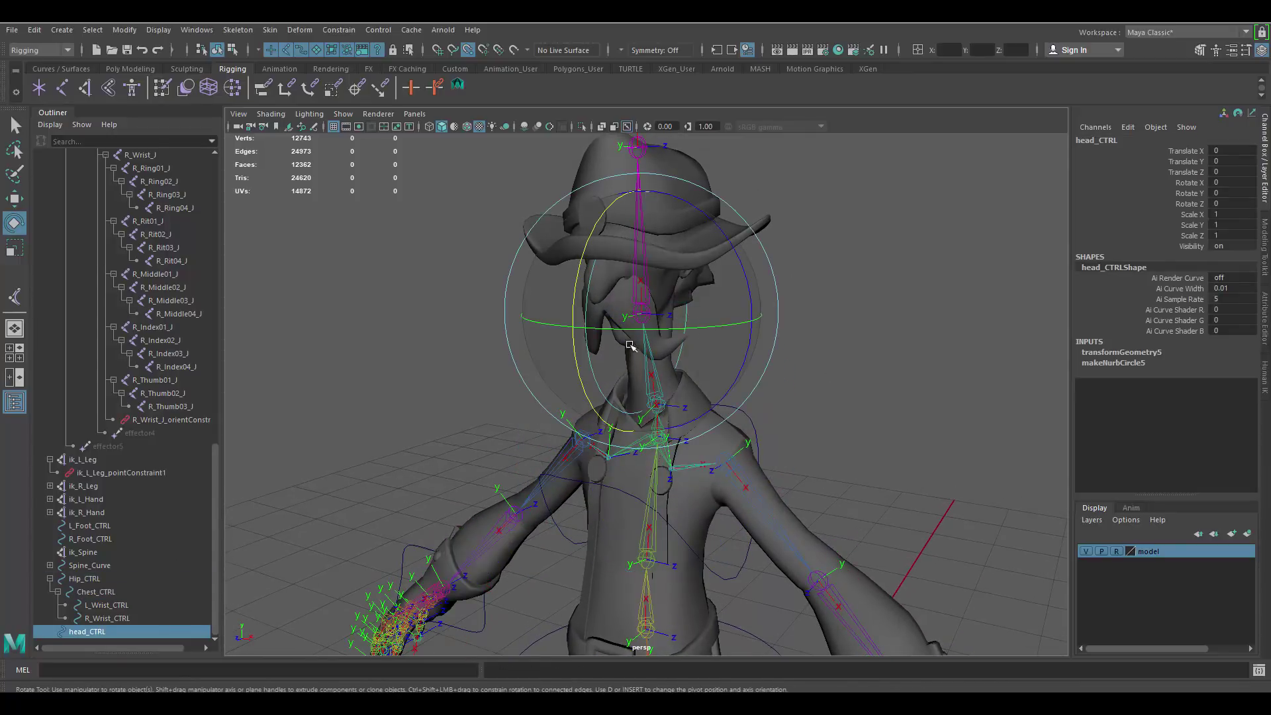
middle_click_drag(94, 636, 97, 592)
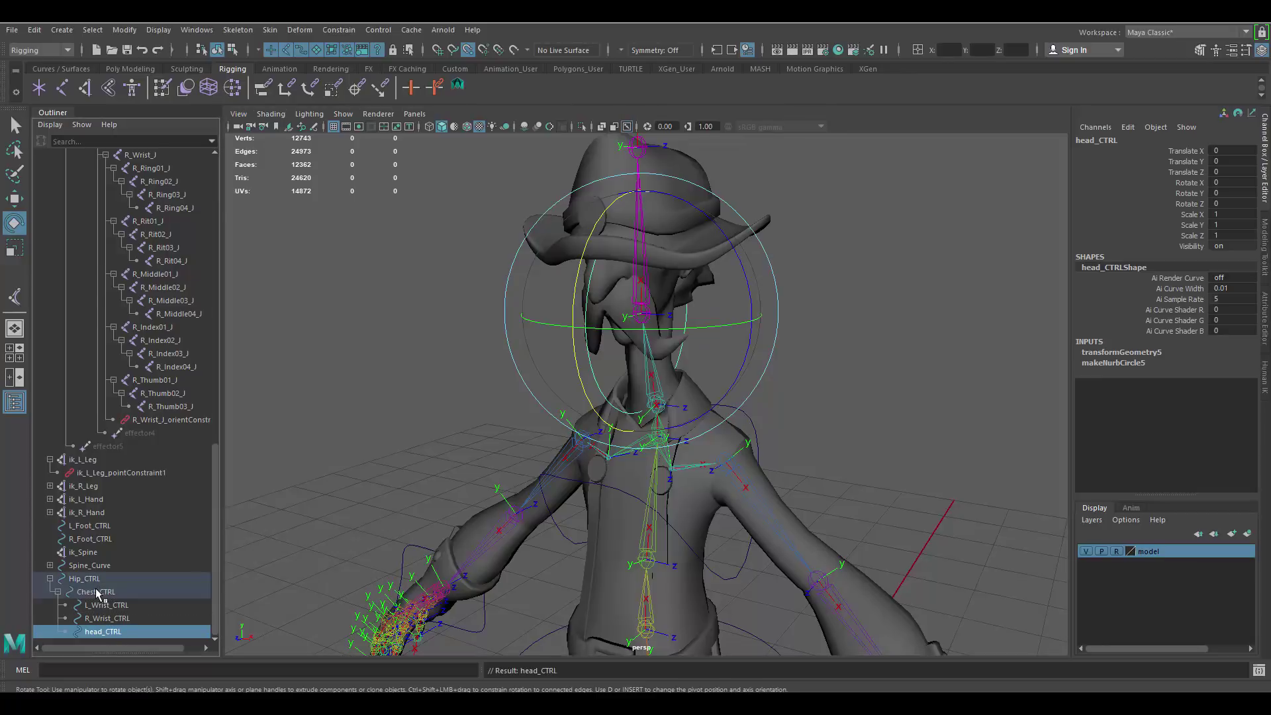
Test-rotate the chest control with the head control parented to it, undo the rotation and clear the selection.
left_click(740, 559)
left_click_drag(690, 472, 733, 477)
key("ctrl+z")
left_click(873, 473)
Create a NURBS circle on the ground around the feet and scale it uniformly to about 1.63.
right_click_drag(874, 473, 589, 445, "alt")
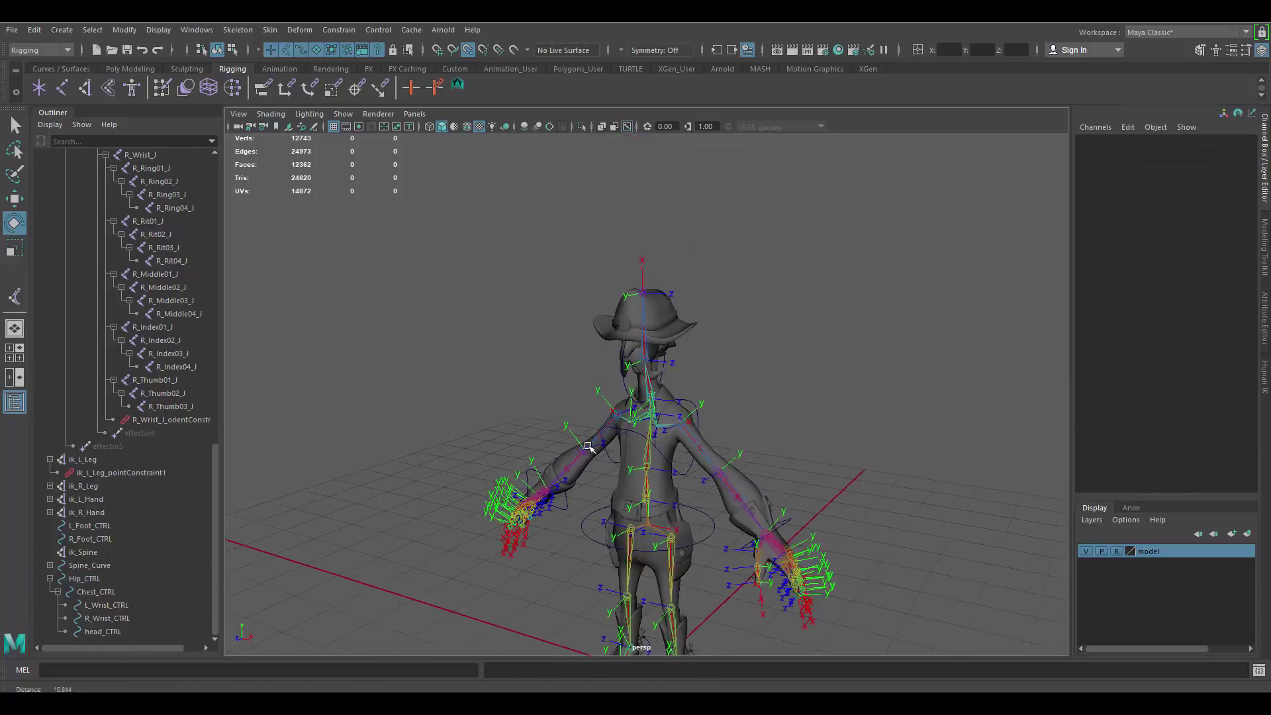
middle_click_drag(589, 446, 684, 419, "alt")
left_click_drag(684, 420, 740, 519, "alt")
middle_click_drag(741, 519, 688, 443, "alt")
right_click_drag(688, 444, 707, 466, "alt")
scroll(707, 466, "up", 1)
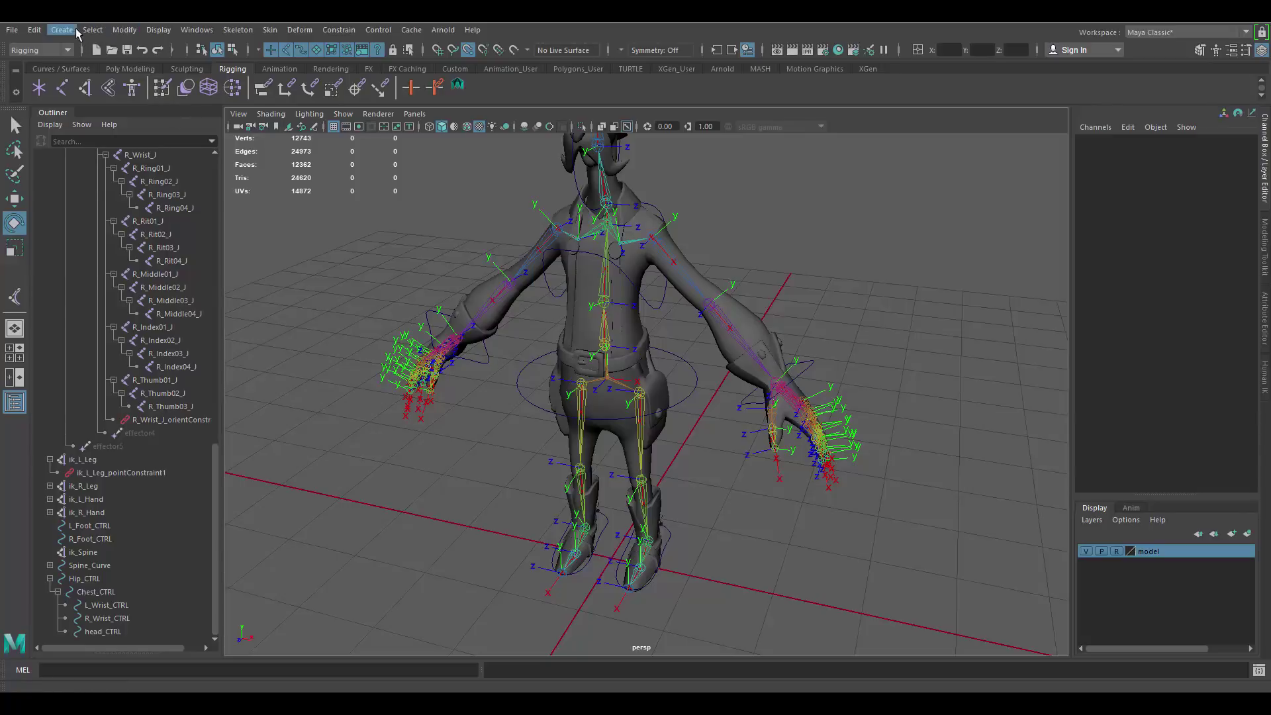
left_click(62, 30)
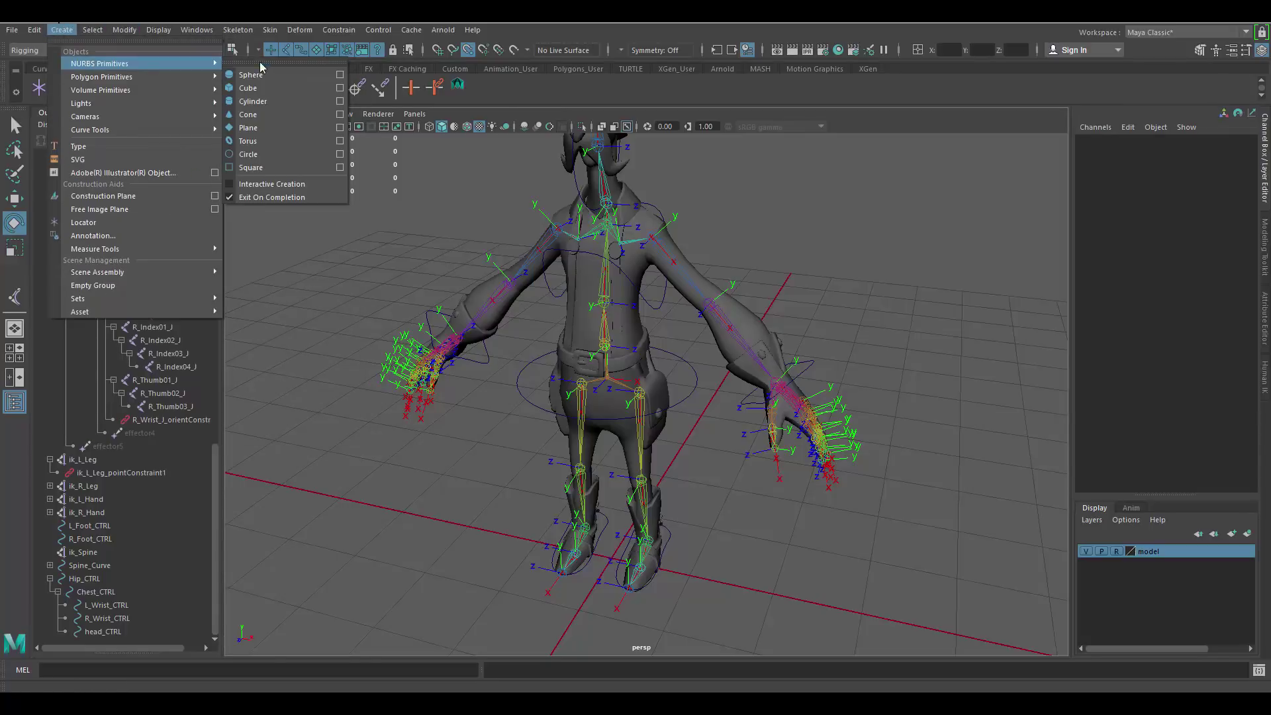
left_click(285, 143)
middle_click_drag(773, 542, 778, 450, "alt")
scroll(774, 457, "up", 3)
key("r")
left_click_drag(604, 497, 718, 527)
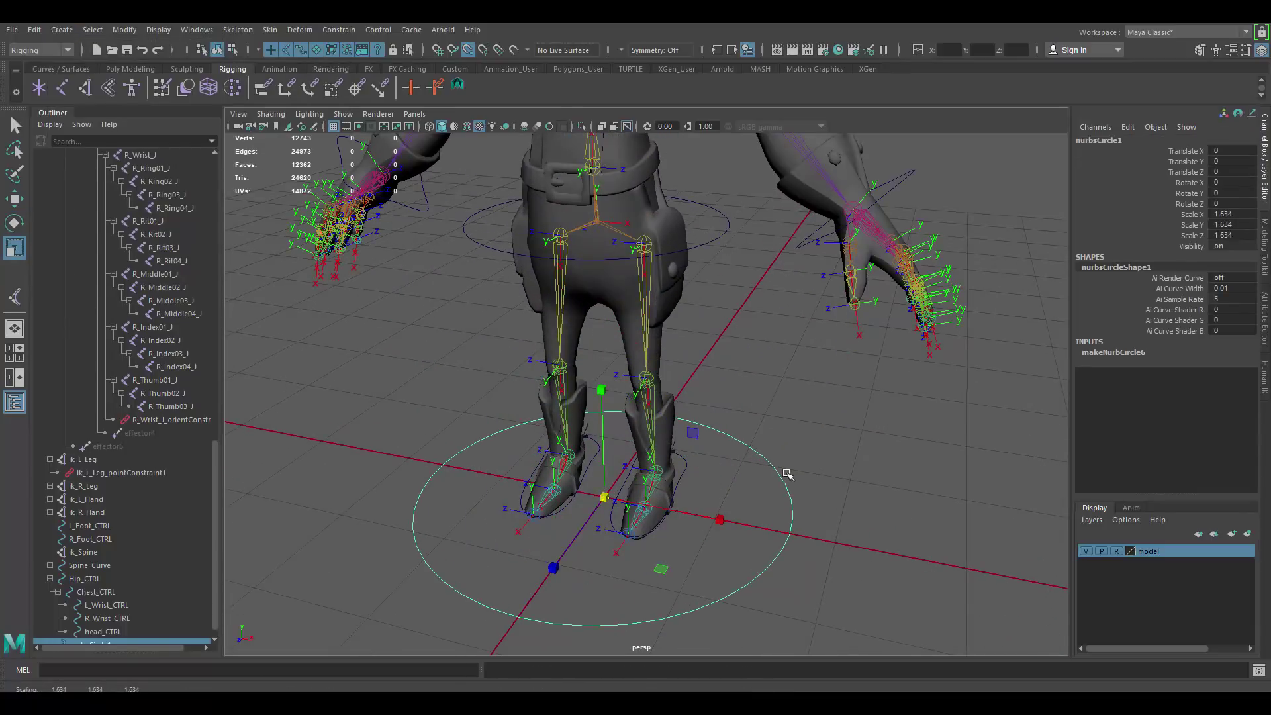
Select the ground circle's diagonal control vertices and scale them inward to form a four-pointed shape.
right_click_drag(785, 474, 726, 376)
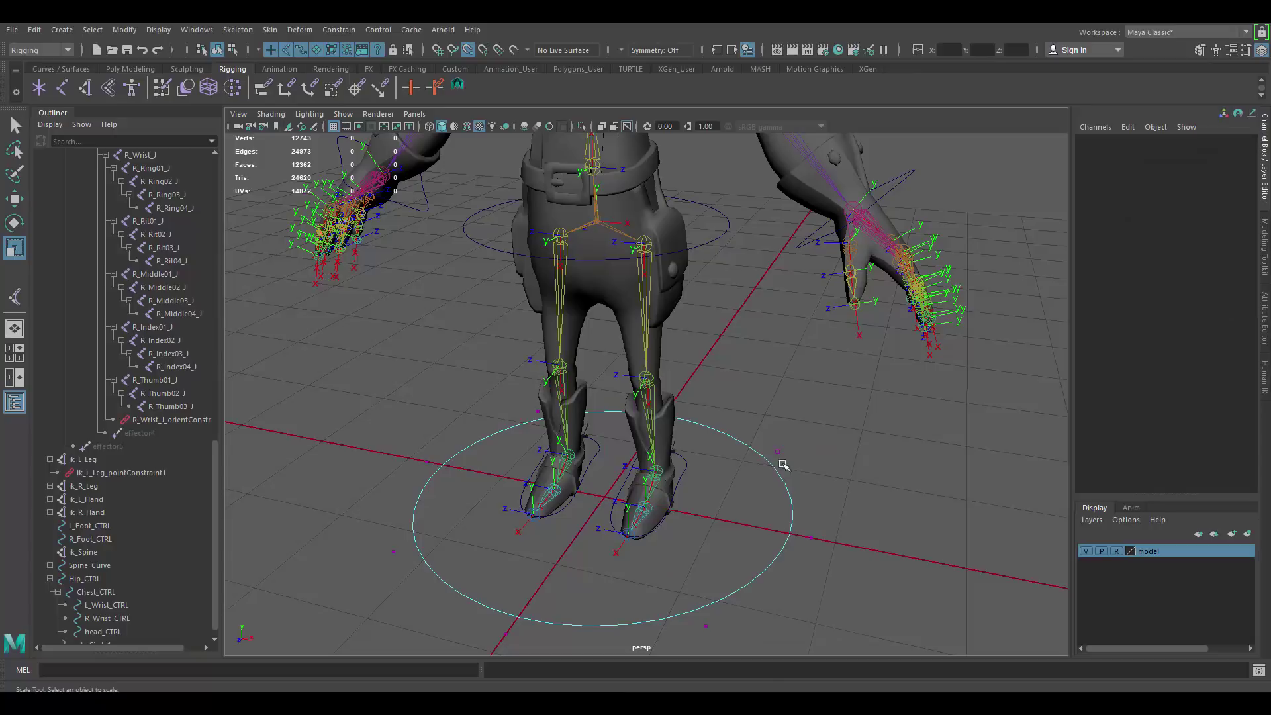
left_click_drag(783, 464, 767, 440)
left_click_drag(435, 434, 468, 466, "alt")
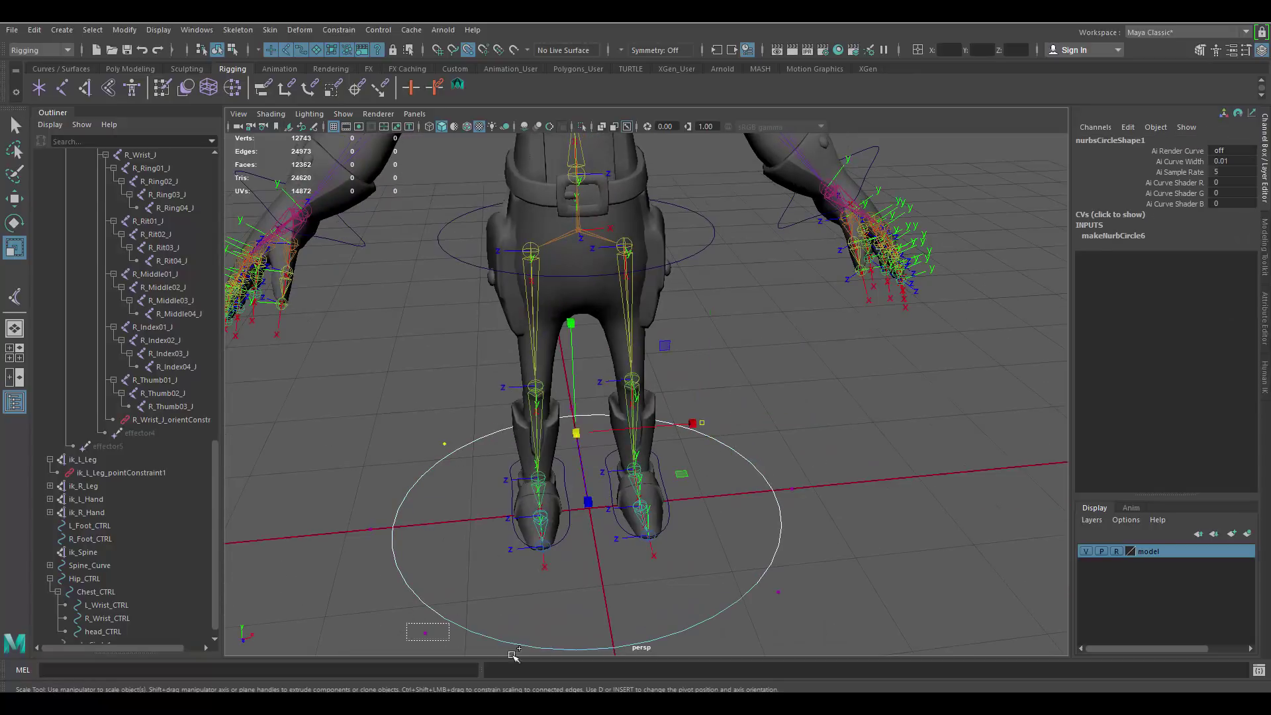
left_click_drag(514, 655, 515, 653, "shift")
left_click_drag(589, 509, 474, 490)
left_click_drag(810, 495, 763, 498, "alt")
Return the four-pointed ground curve to object mode and rename it Master_CTRL.
right_click_drag(758, 380, 800, 375)
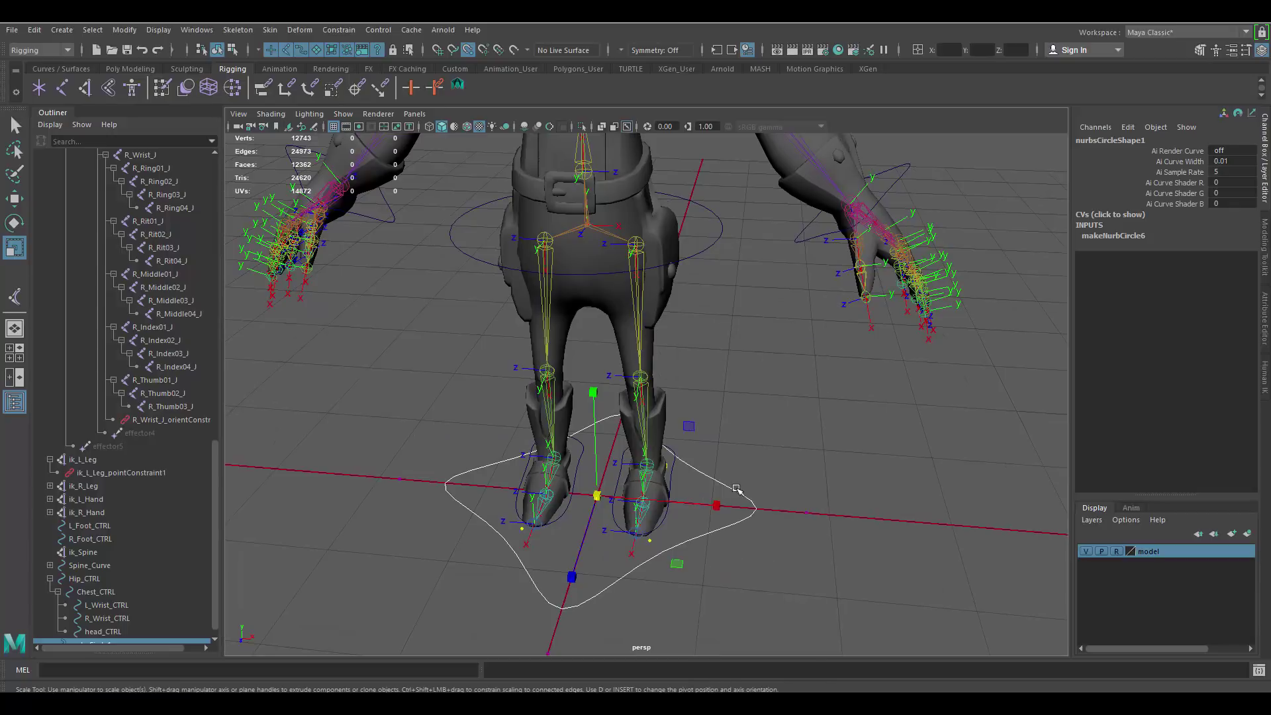
key("w")
double_click(1098, 140)
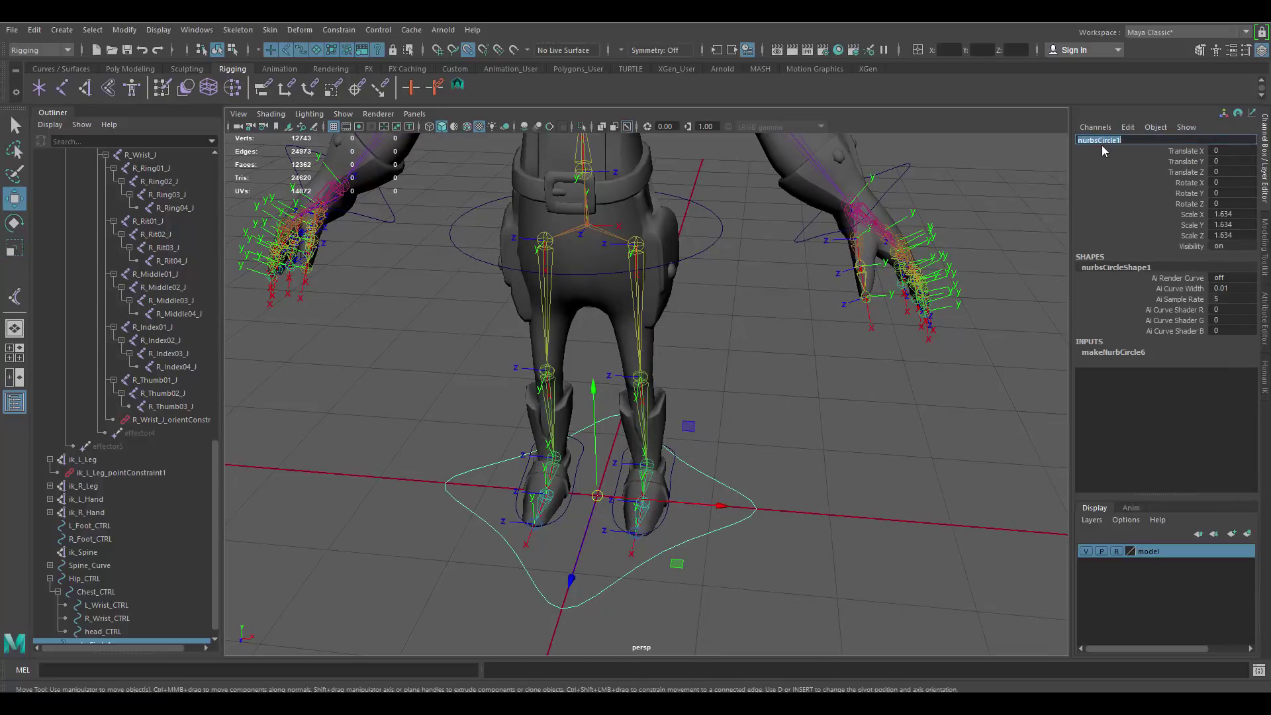
type("Master_CTRL")
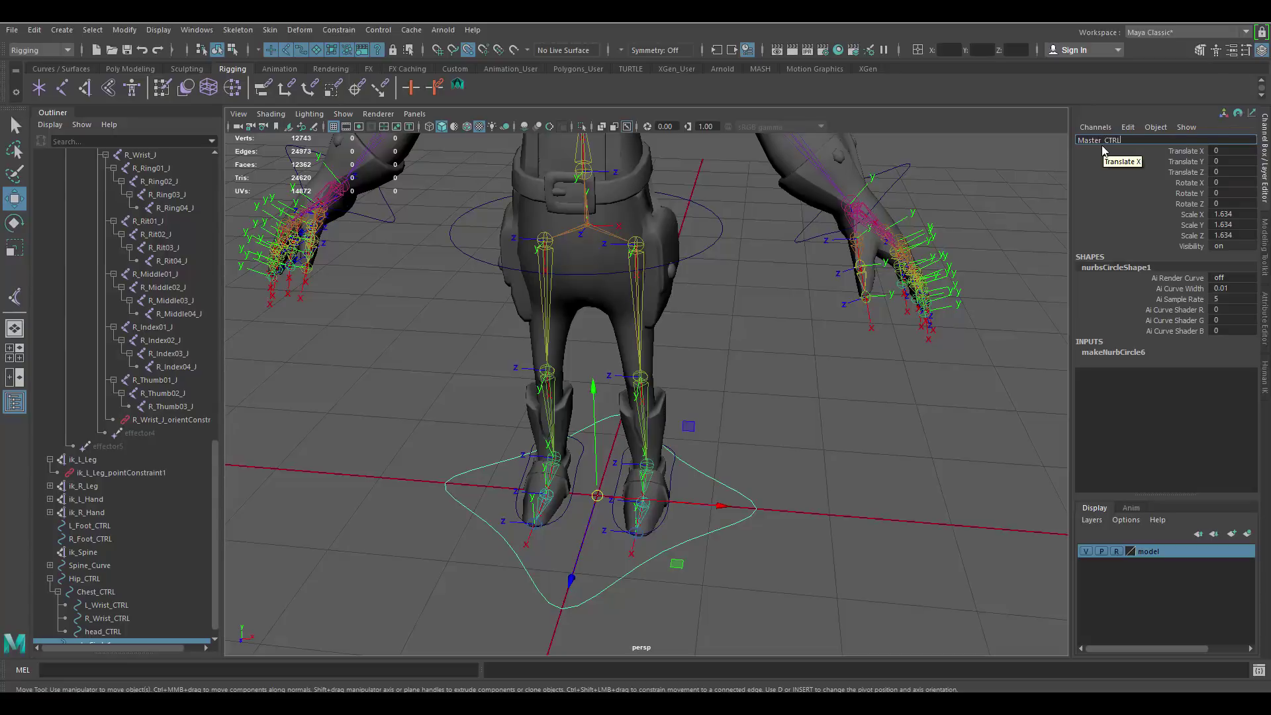
key("Return")
Freeze the transformations of Master_CTRL.
left_click_drag(729, 387, 695, 352, "alt")
scroll(694, 350, "down", 6)
middle_click_drag(694, 258, 692, 343, "alt")
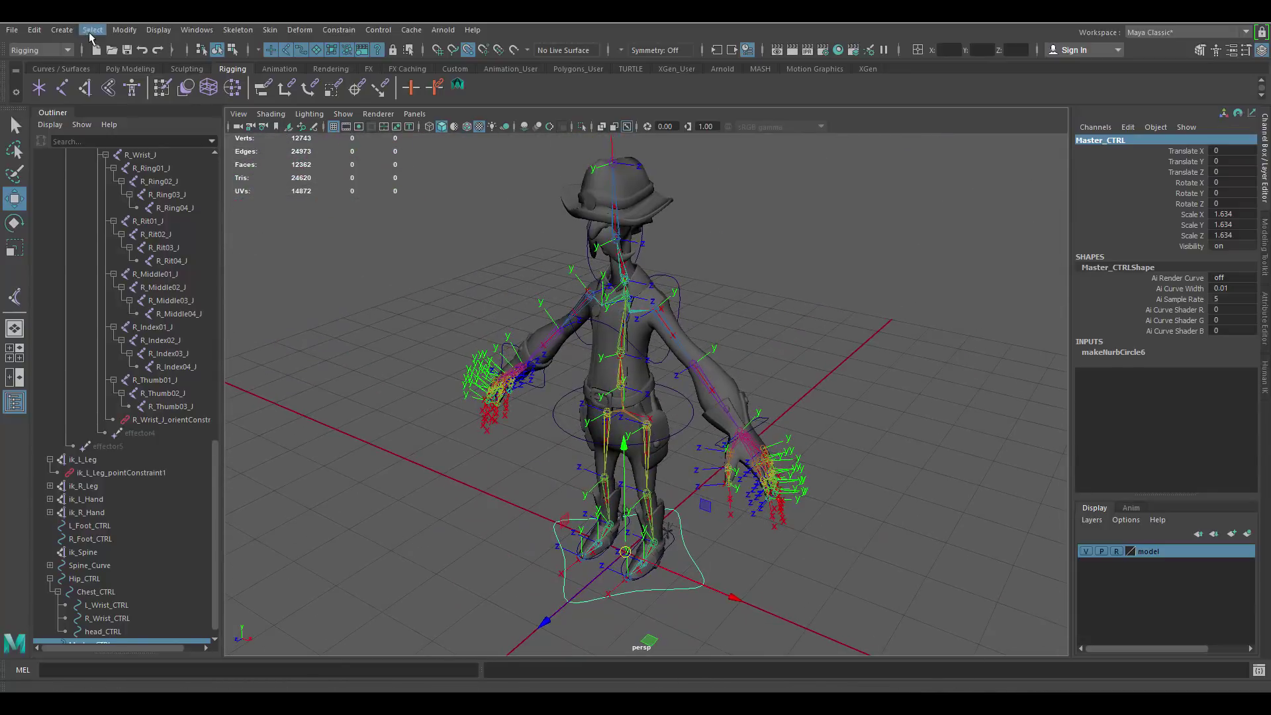
left_click(124, 30)
left_click(188, 93)
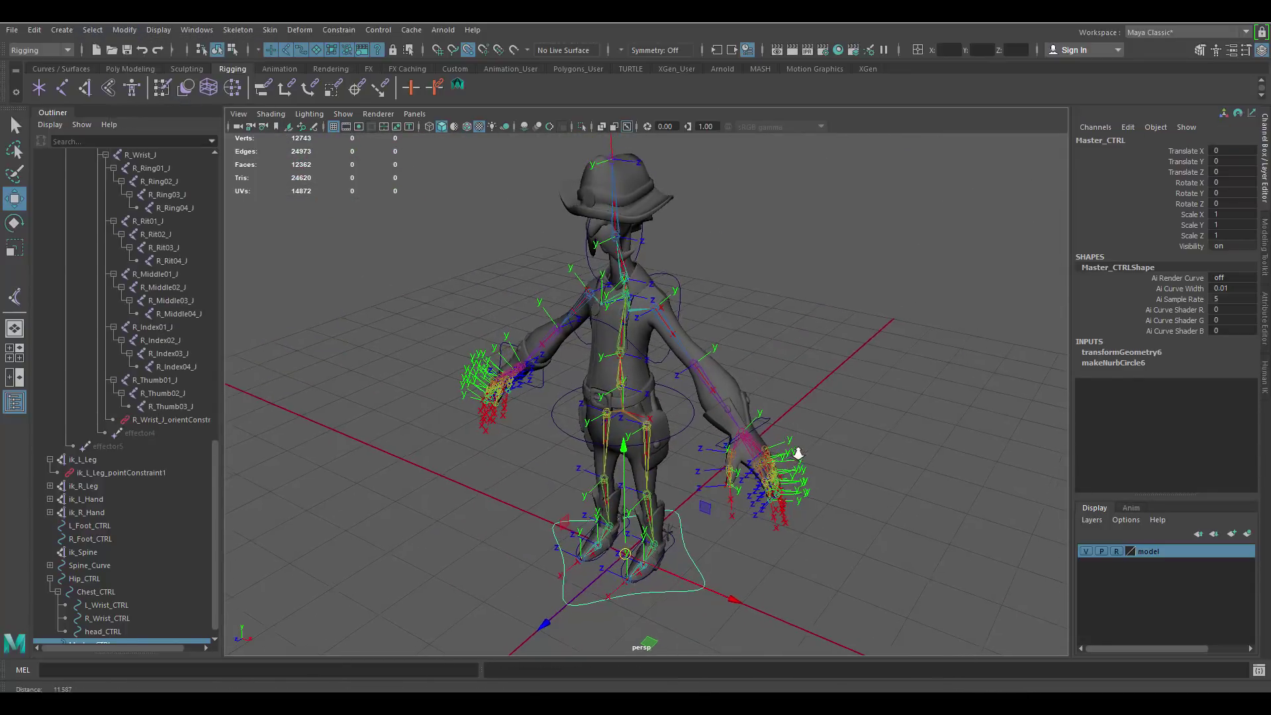
Parent L_Foot_CTRL and R_Foot_CTRL under Master_CTRL in the control hierarchy.
scroll(798, 454, "up", 1)
middle_click_drag(798, 454, 793, 428, "alt")
scroll(895, 470, "up", 3)
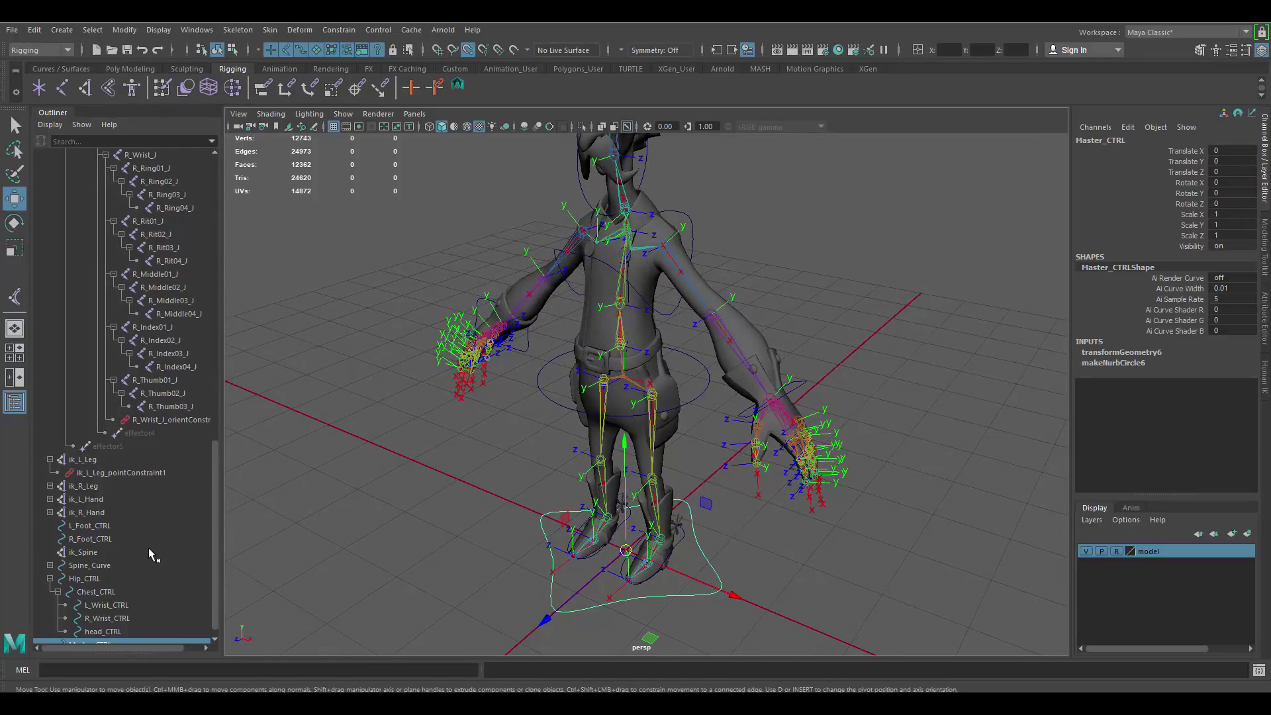
scroll(151, 555, "down", 1)
left_click(50, 565)
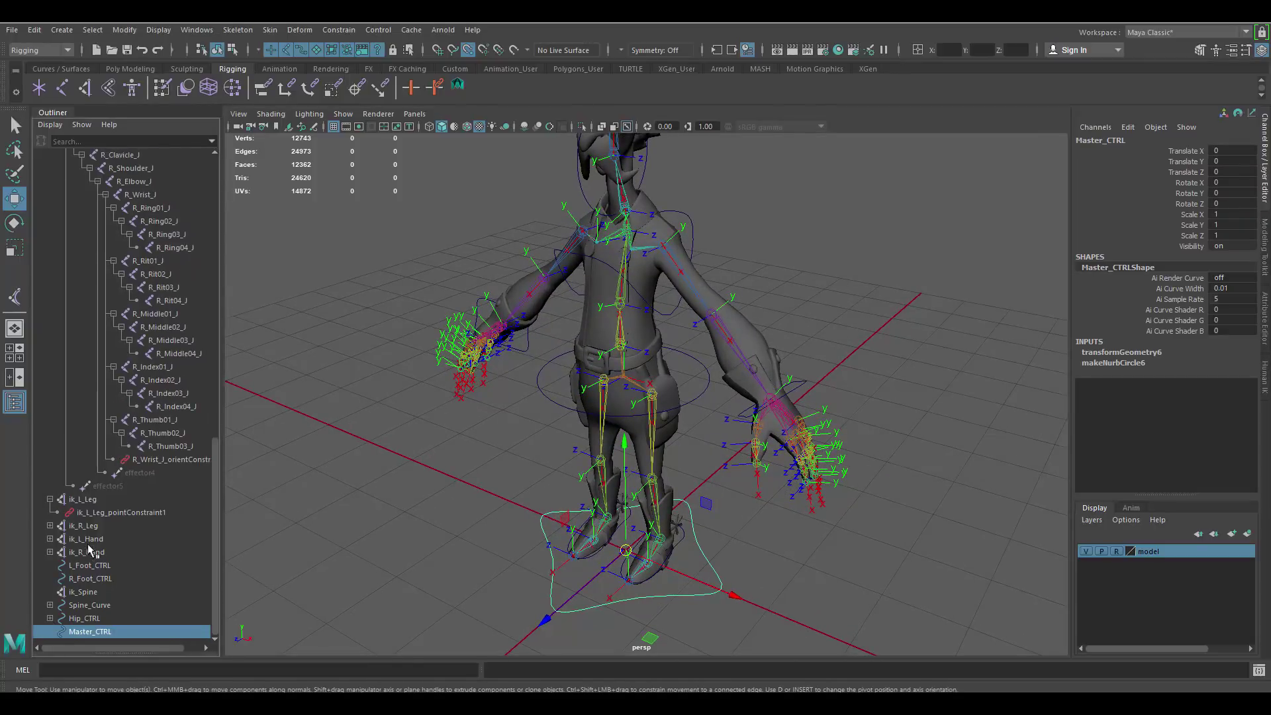
left_click(96, 615)
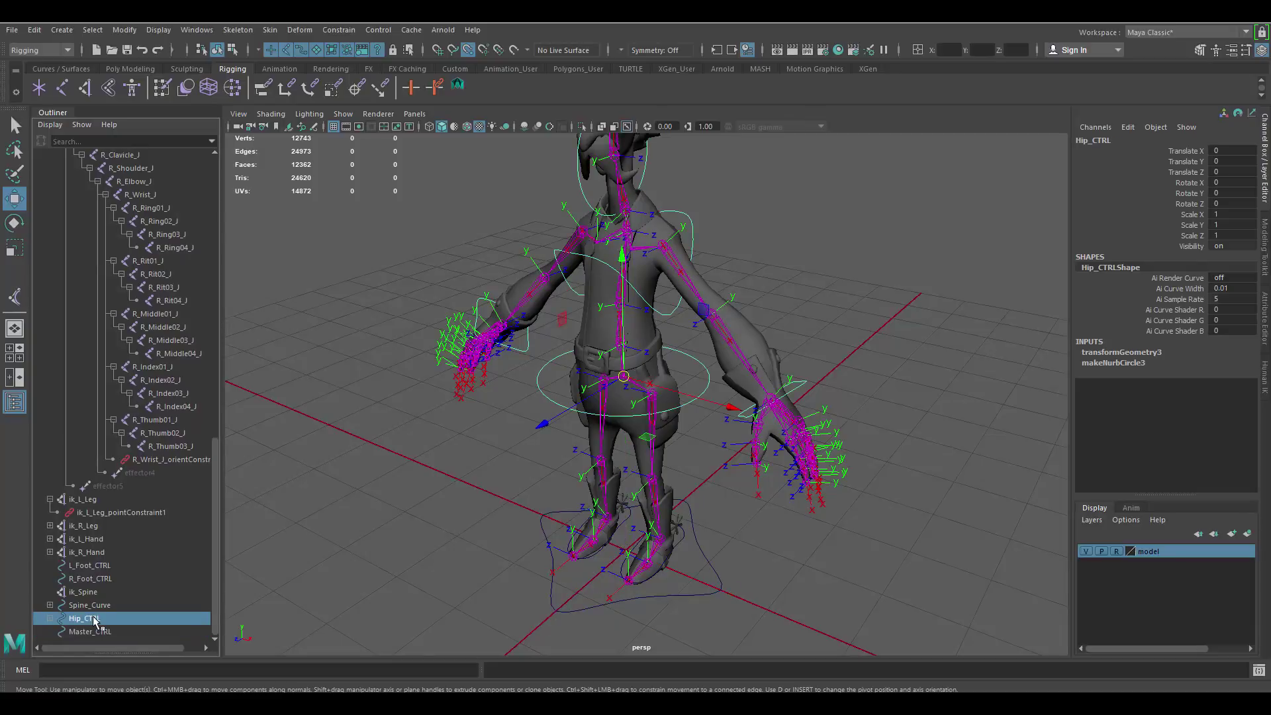
left_click(90, 579)
left_click(102, 566, "ctrl")
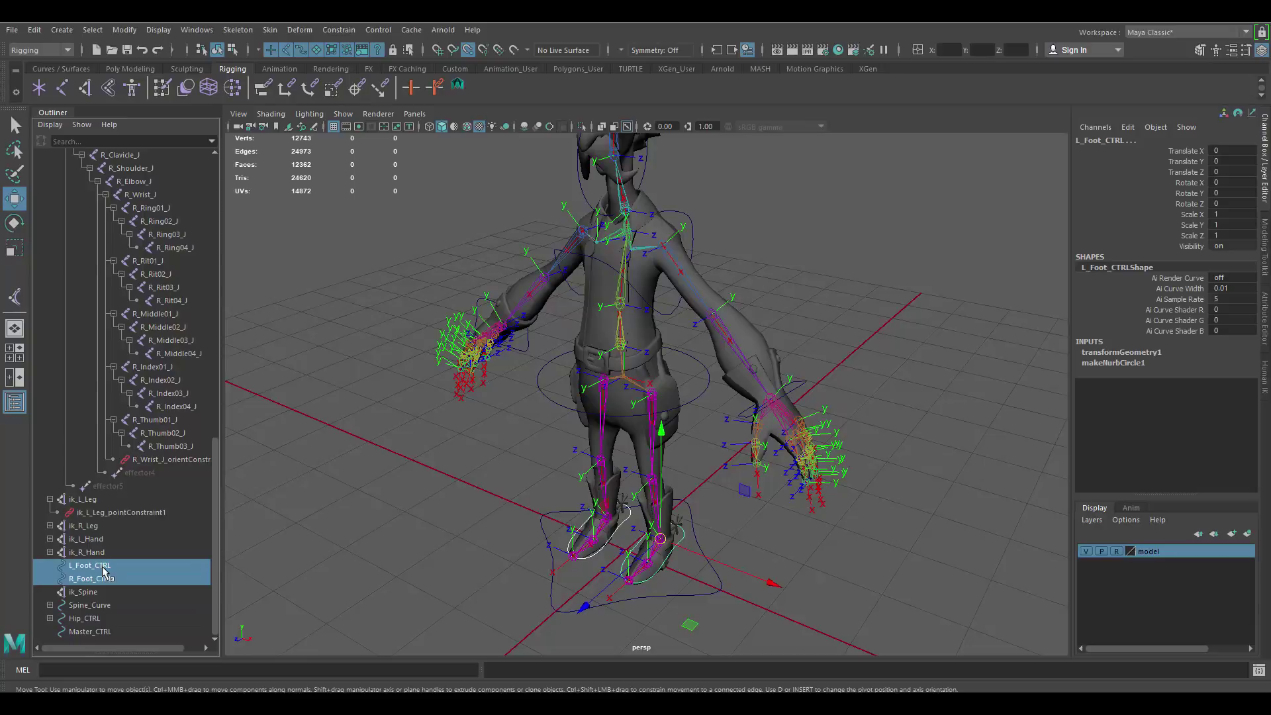
middle_click_drag(102, 569, 105, 632)
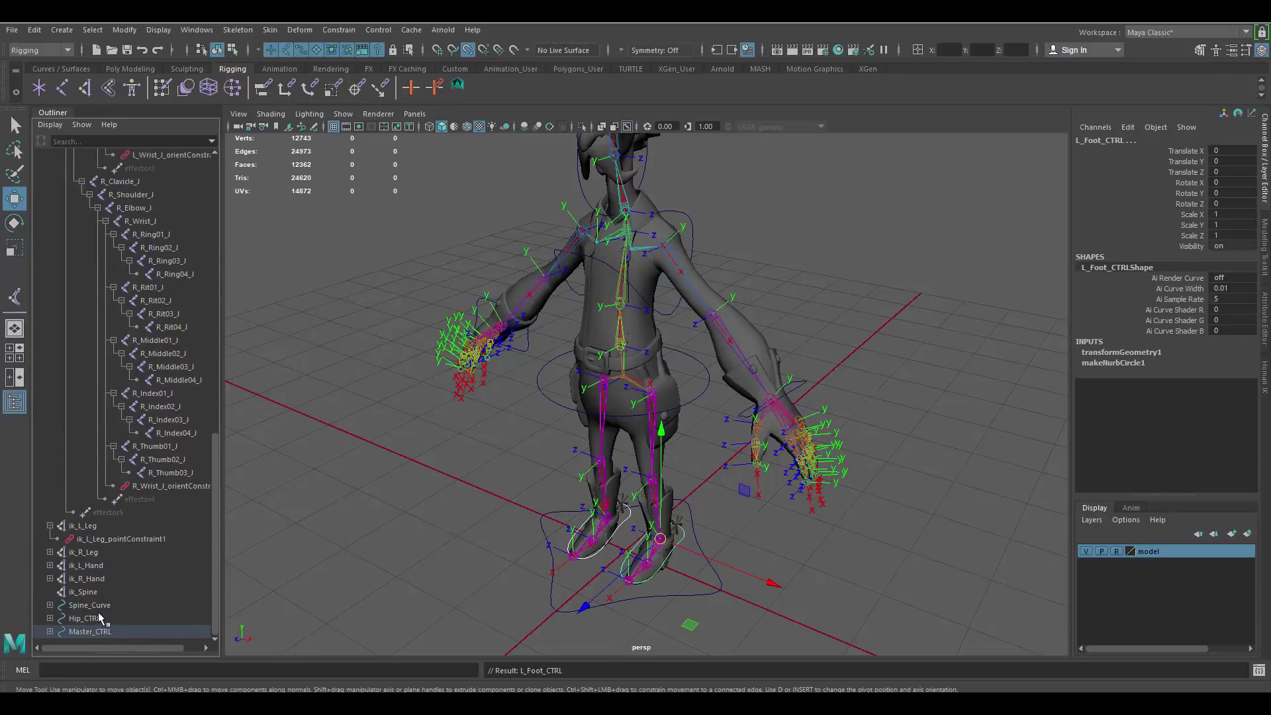
Parent Hip_CTRL under Master_CTRL and expand the master control's hierarchy.
left_click(91, 605)
left_click(93, 619)
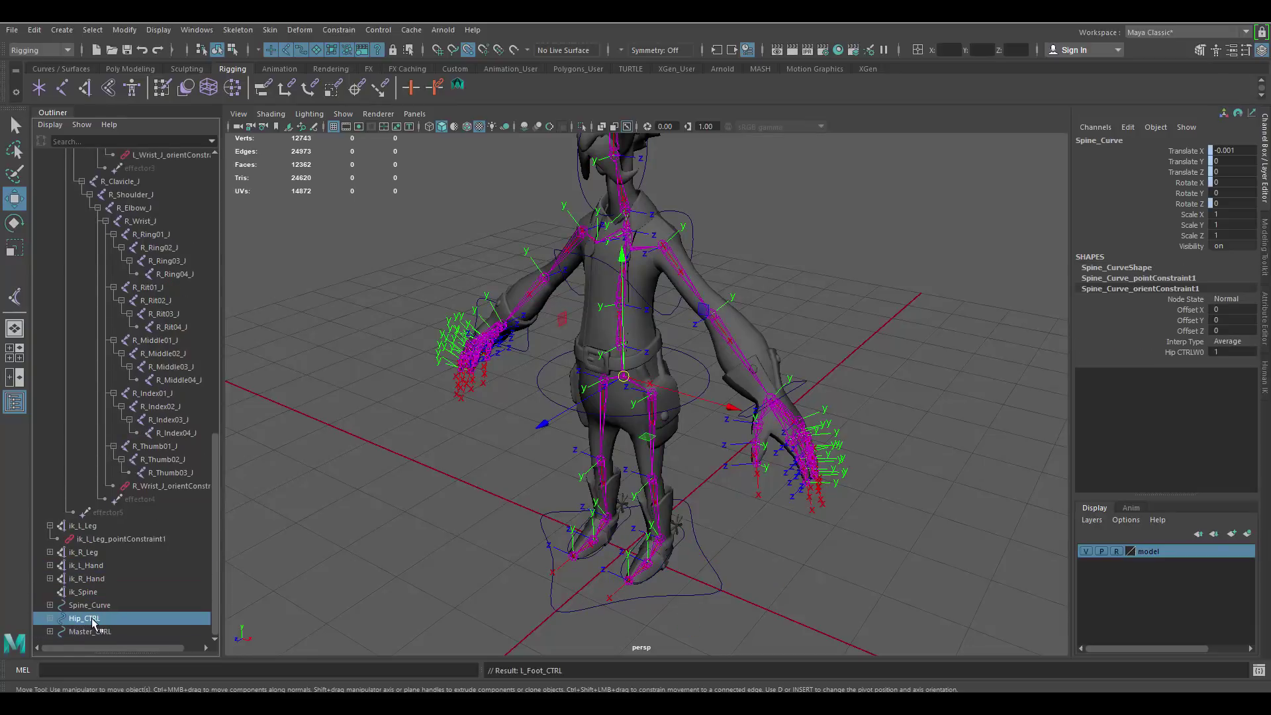
middle_click_drag(93, 621, 94, 633)
left_click(97, 620)
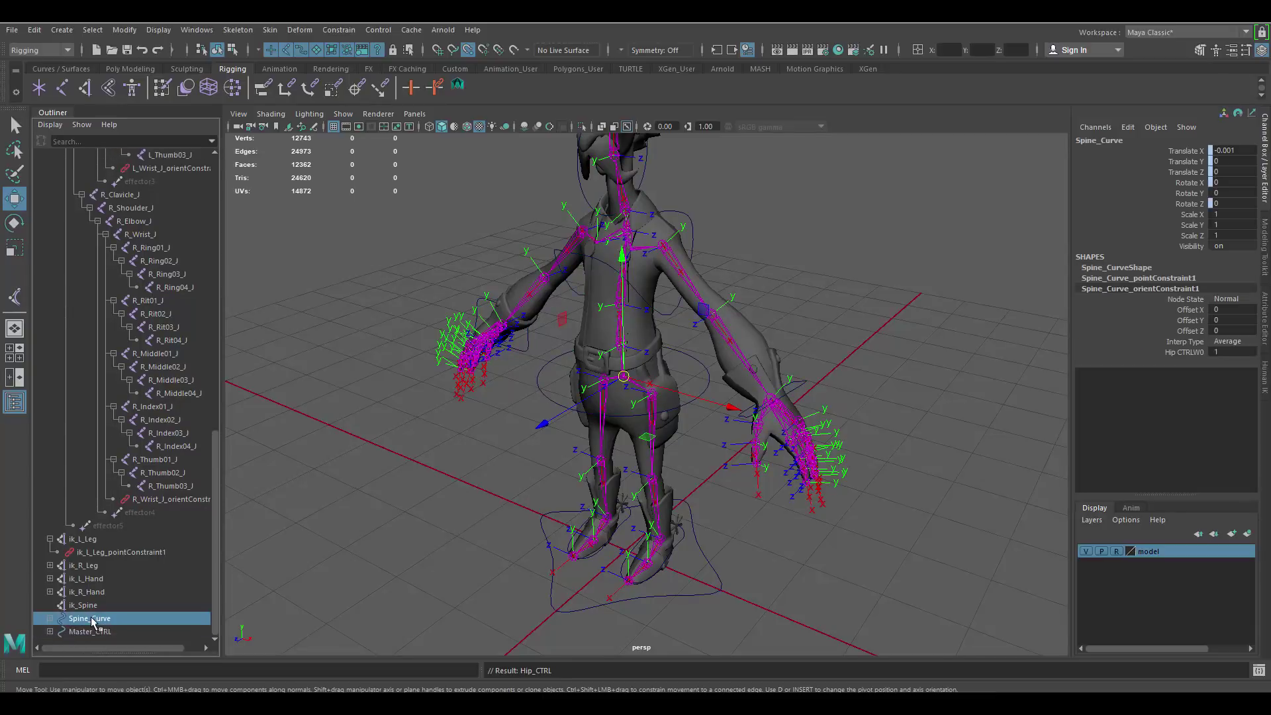
left_click(49, 632)
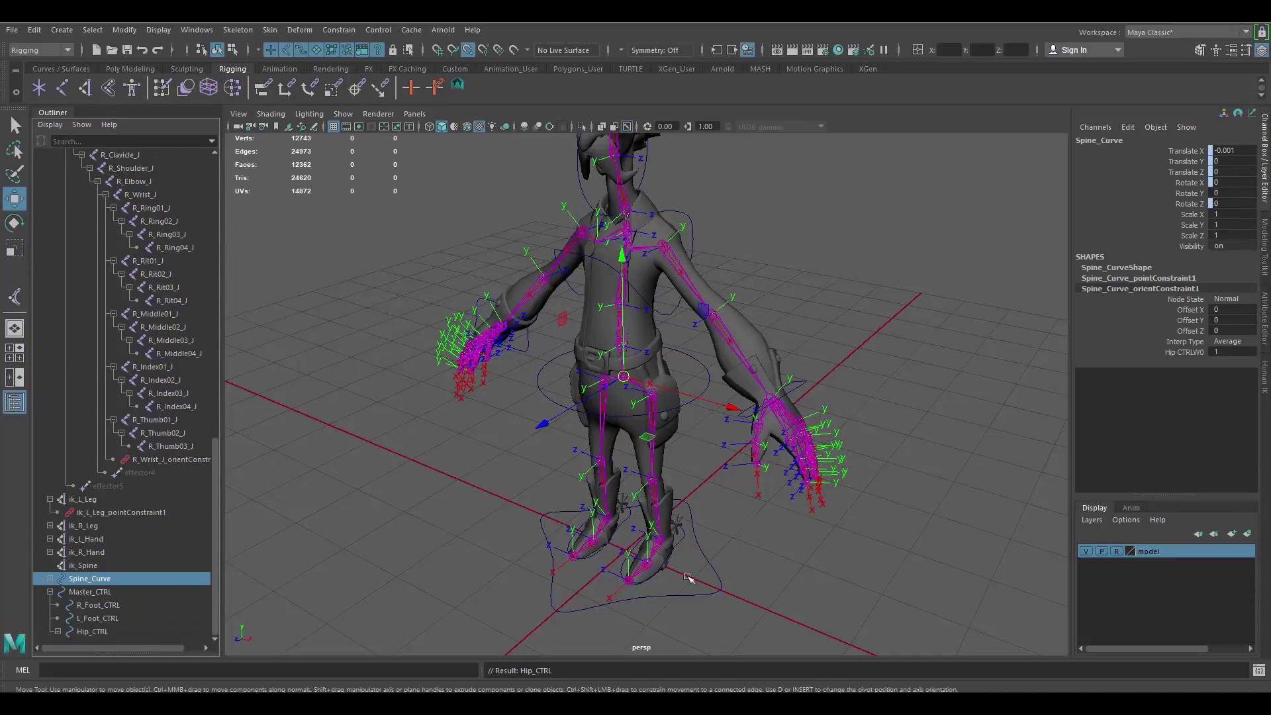
Test-move Master_CTRL across the ground, reset its translation to 0 on all axes and clear the selection.
left_click(711, 567)
left_click_drag(743, 591, 695, 580)
mouse_move(729, 497)
left_mouse_down()
mouse_move(805, 523)
mouse_move(706, 491)
left_mouse_up()
scroll(806, 523, "down", 2)
left_click_drag(528, 577, 416, 579)
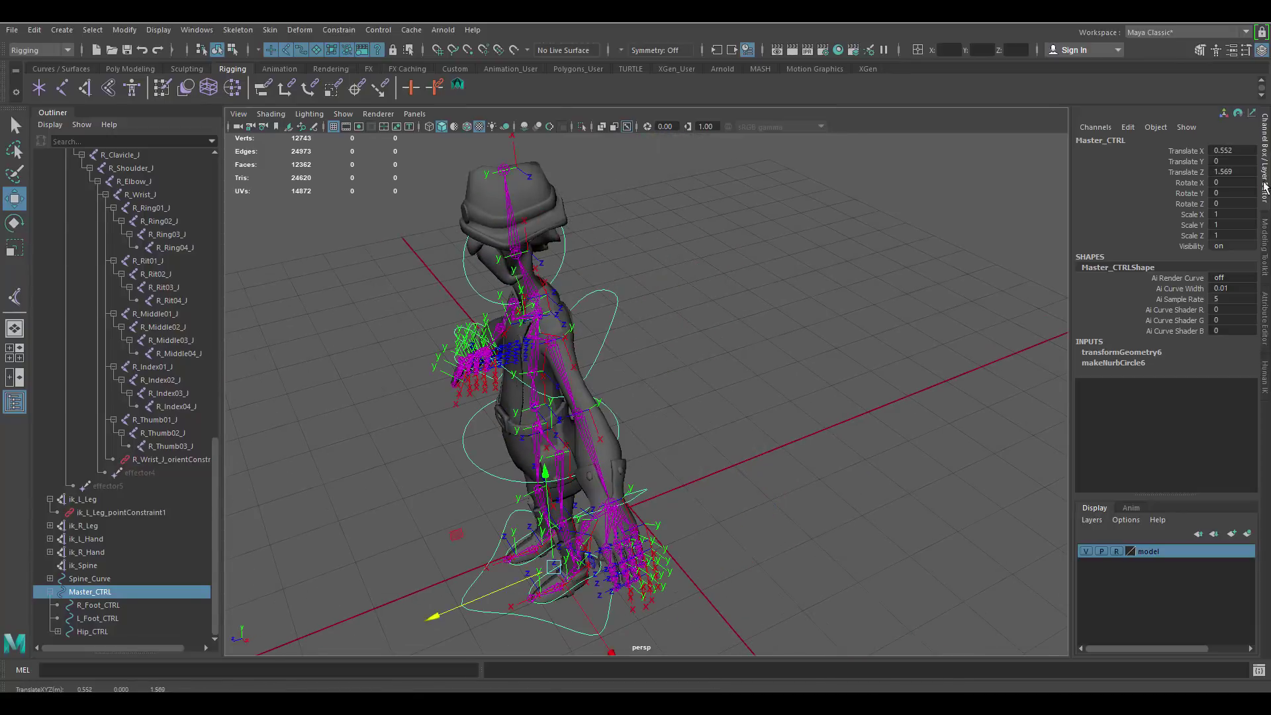
left_click_drag(1229, 148, 1222, 172)
type("0")
key("Return")
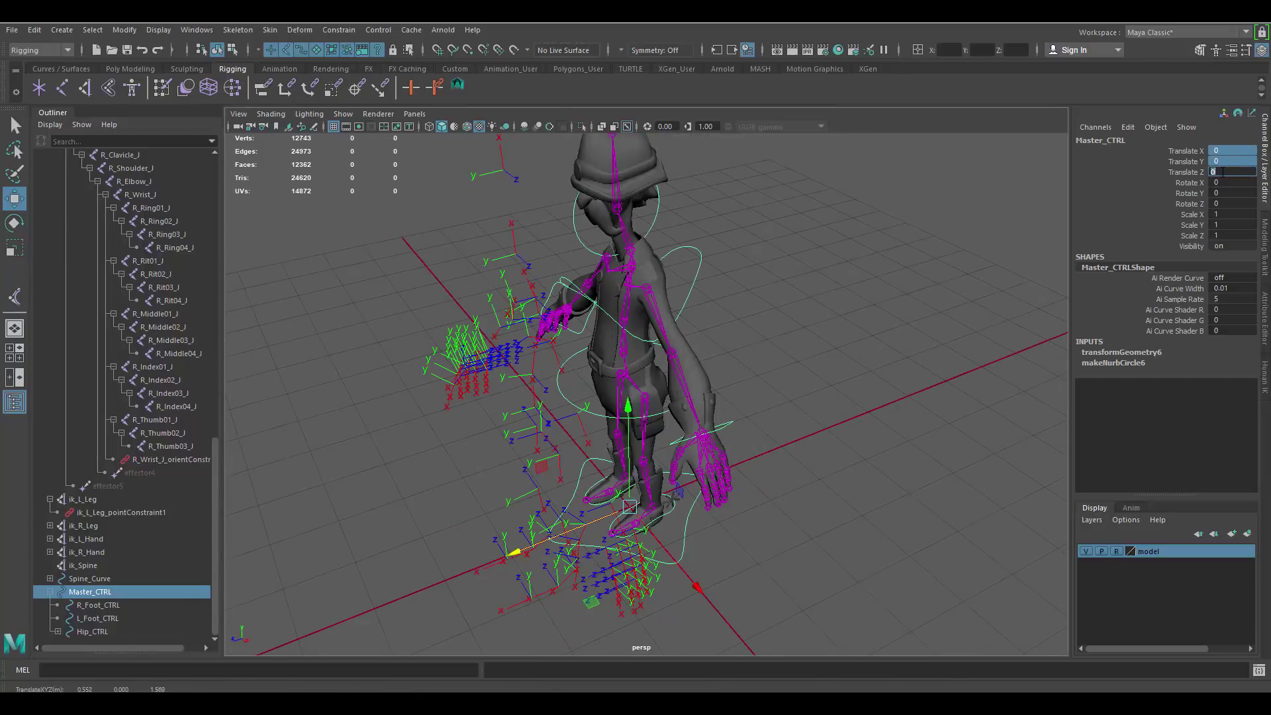
scroll(691, 500, "up", 2)
left_click_drag(692, 500, 863, 450, "alt")
left_click(864, 450)
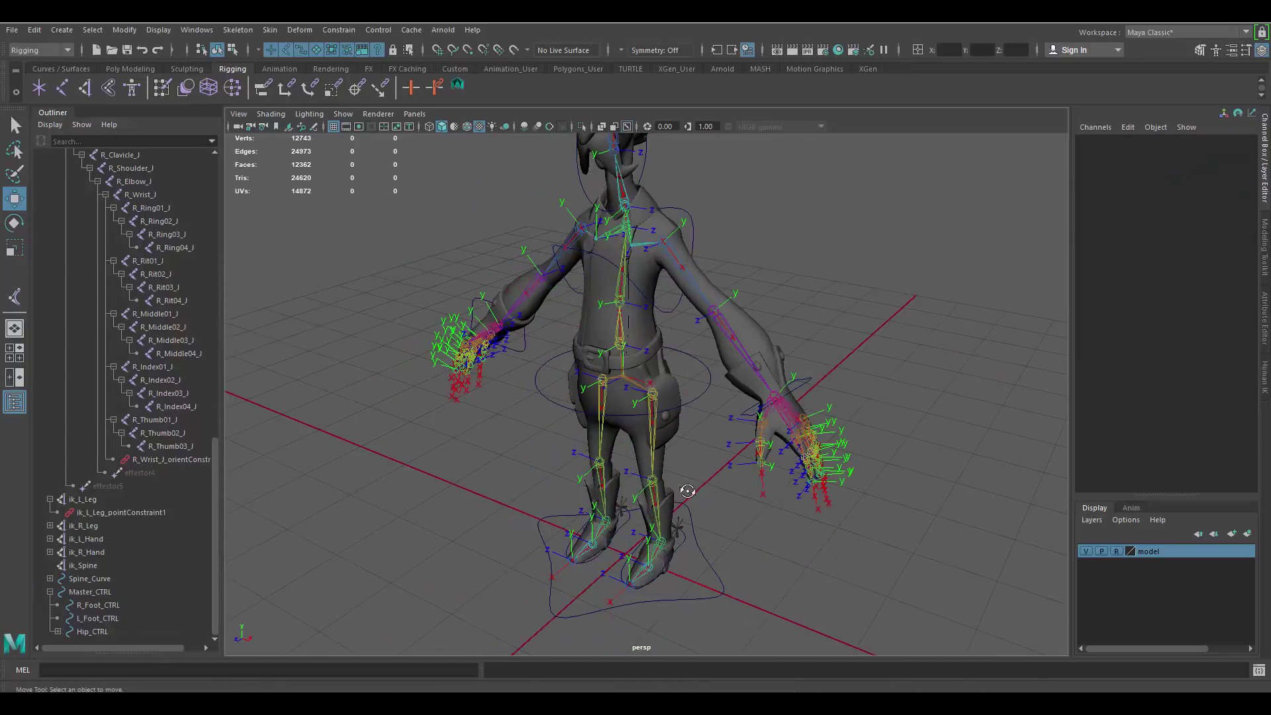
Test-move L_Wrist_CTRL to check how the arm follows and undo the move.
left_click_drag(683, 496, 756, 443, "alt")
left_click(853, 441)
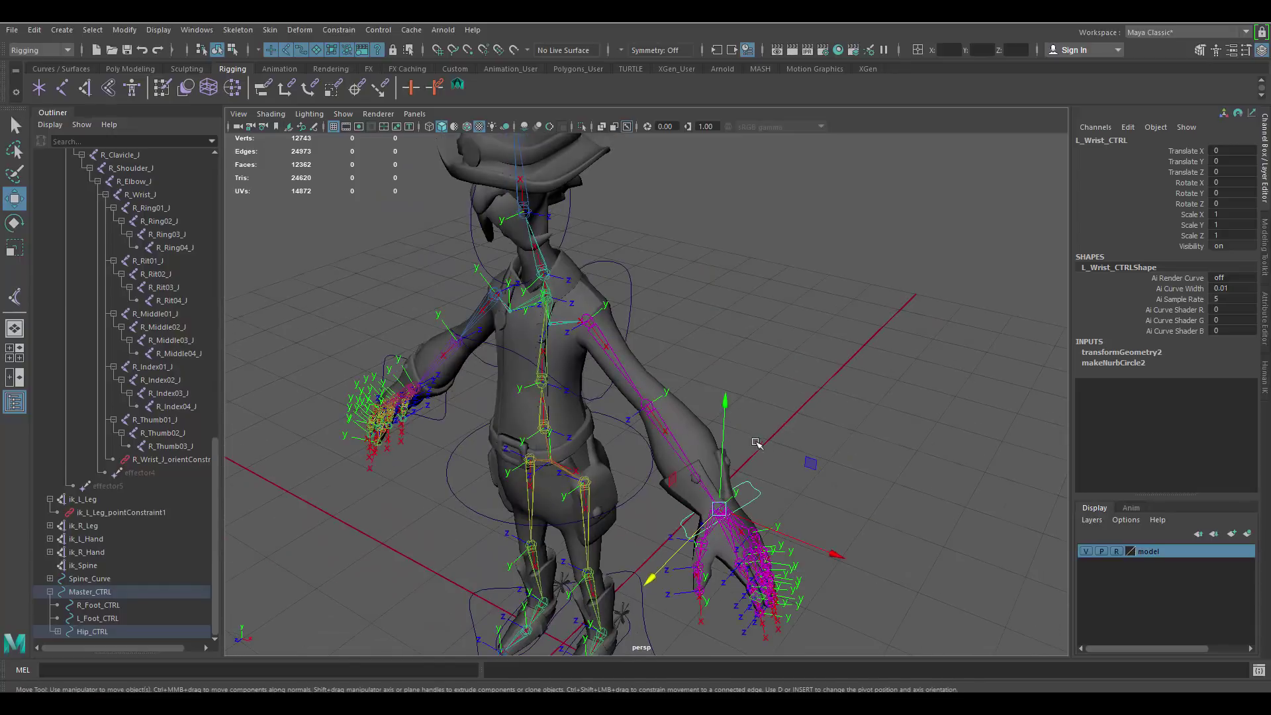
left_click_drag(720, 511, 752, 323)
key("ctrl+z")
Pose Hip_CTRL by lowering it to about -0.51 in Y and rotating it about 30 degrees around Y.
left_click_drag(593, 566, 644, 498, "alt")
left_click(678, 361)
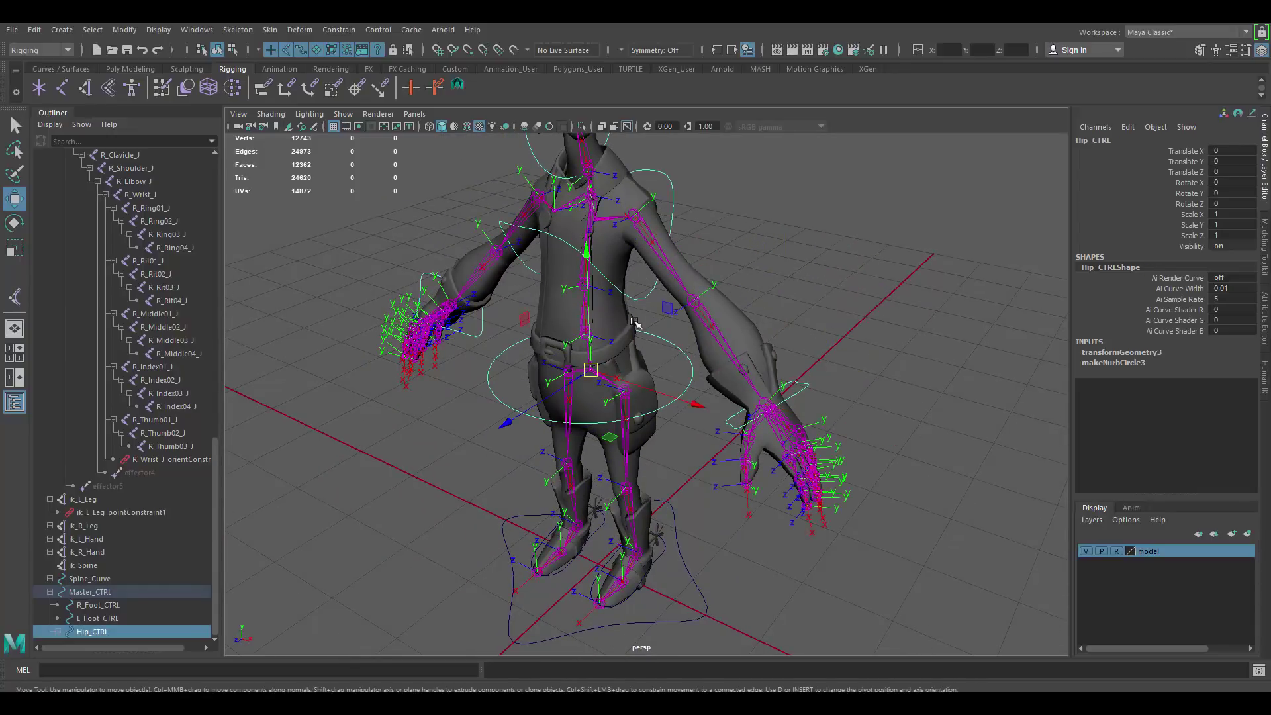
left_click_drag(586, 246, 588, 326)
left_click_drag(672, 542, 727, 327, "alt")
middle_click_drag(726, 326, 730, 393, "alt")
left_click_drag(730, 394, 704, 323, "alt")
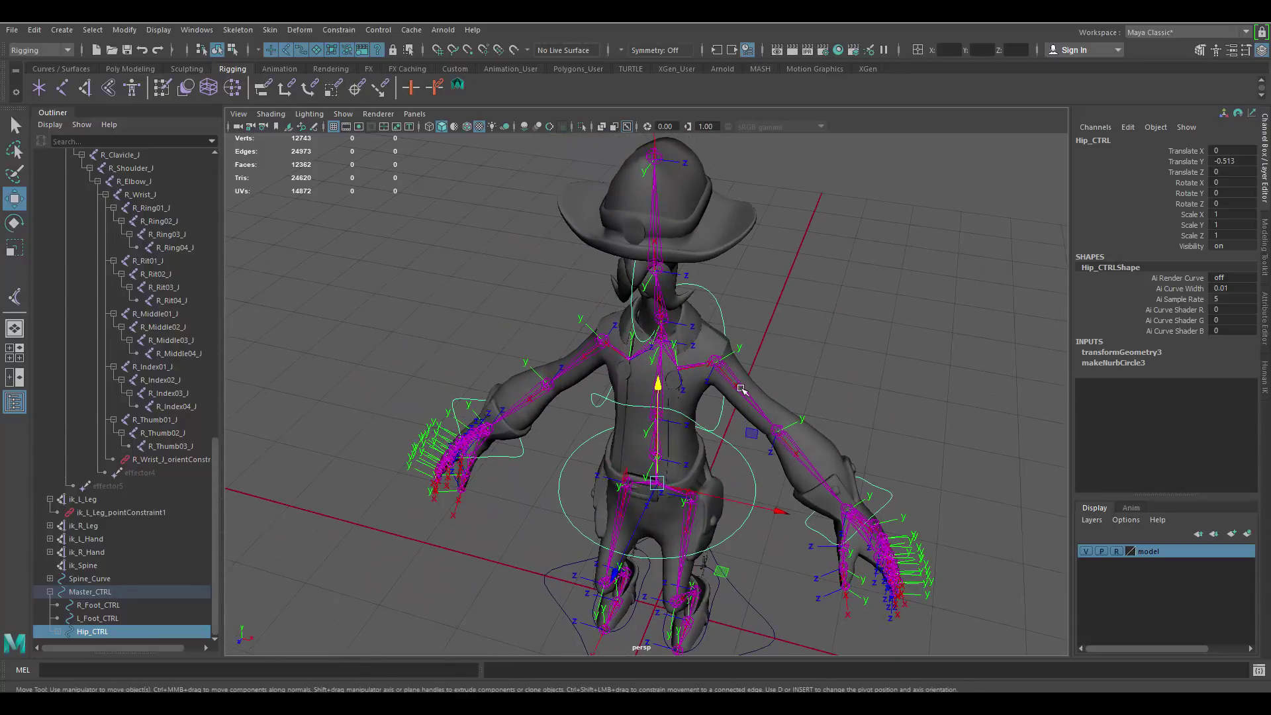
left_click(729, 444)
left_click(755, 488)
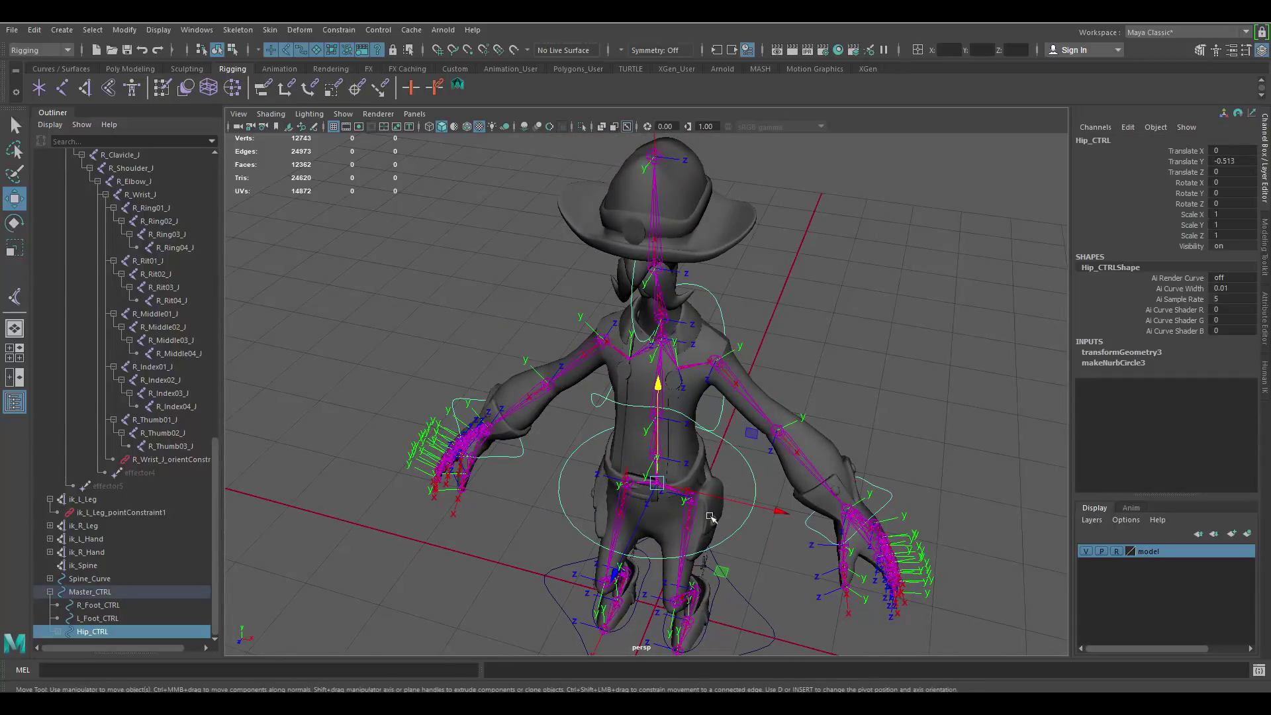
key("e")
left_click_drag(690, 574, 748, 551)
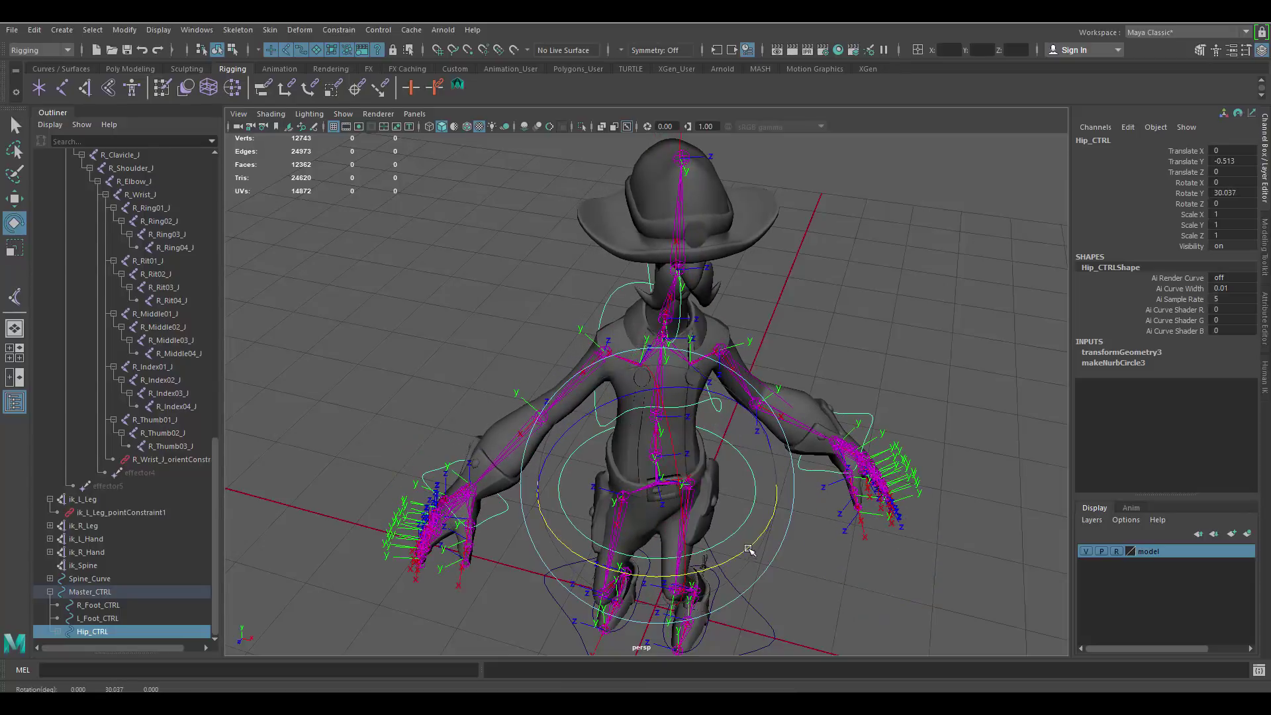
left_click_drag(771, 416, 678, 366, "alt")
Rotate Chest_CTRL to about 3, 21 and 9 degrees in X, Y and Z and clear the selection.
left_click(688, 298)
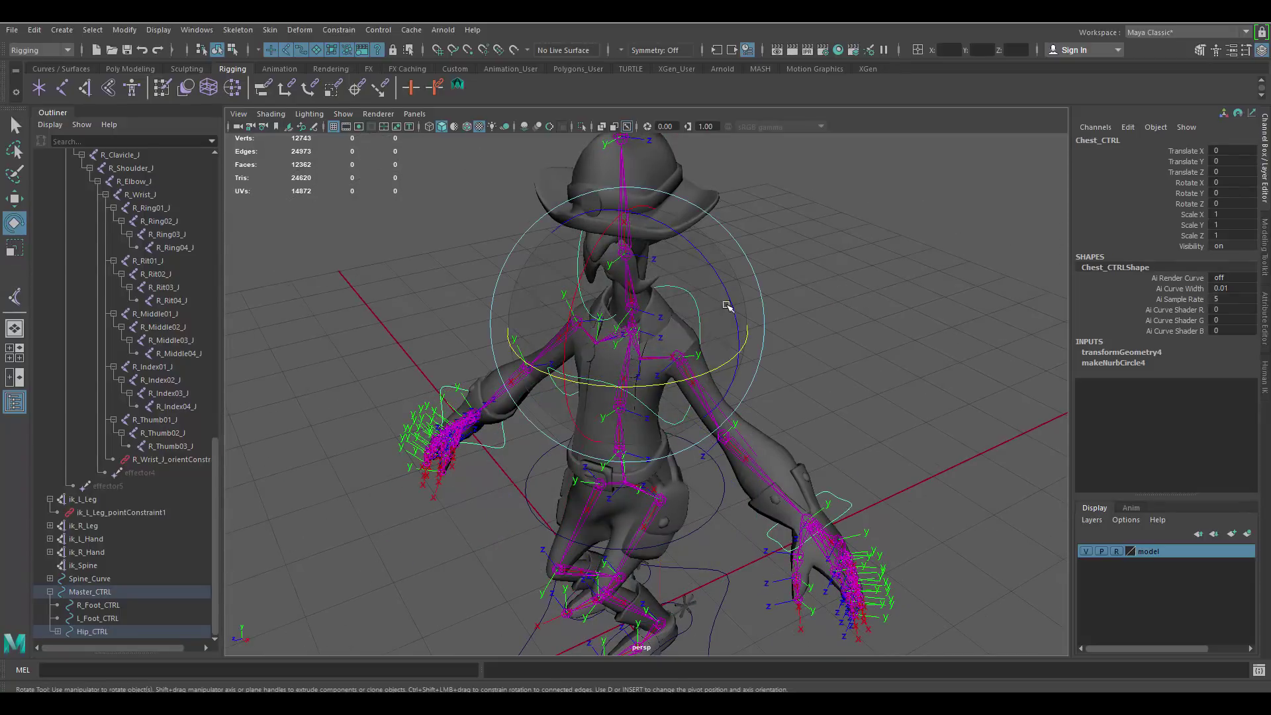
left_click_drag(731, 300, 695, 322)
key("ctrl+z")
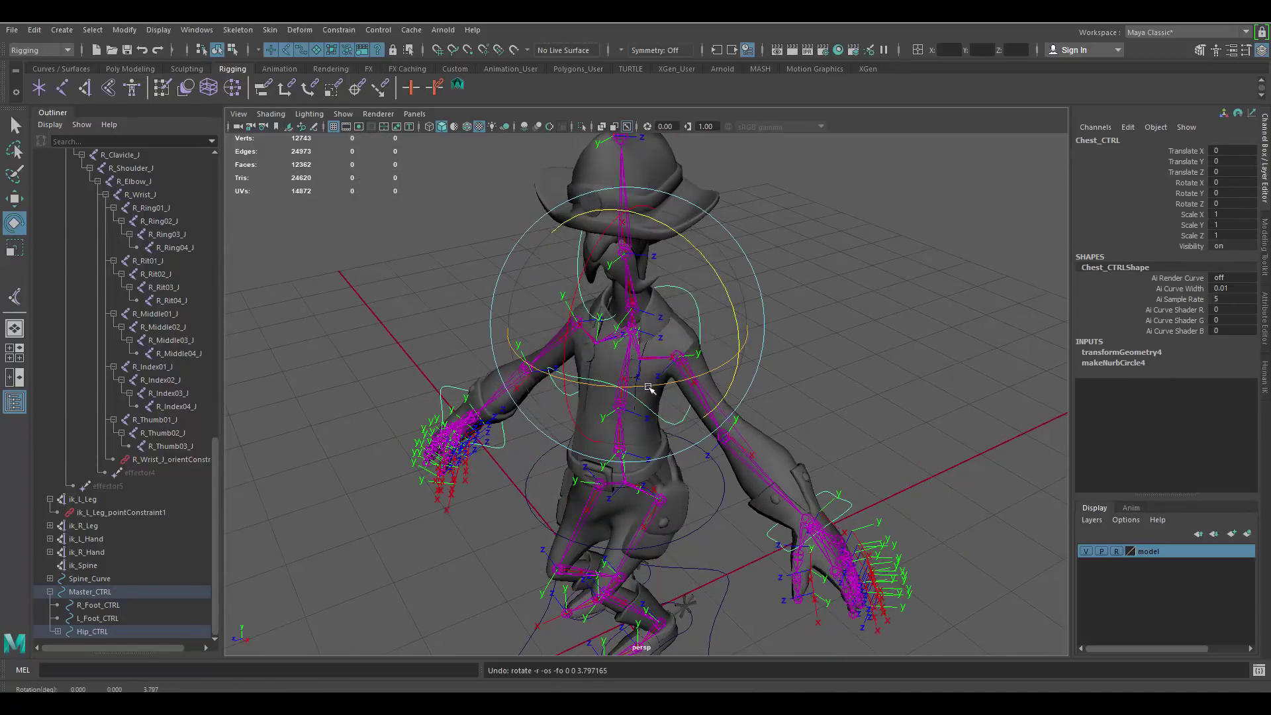
left_click_drag(649, 388, 708, 263)
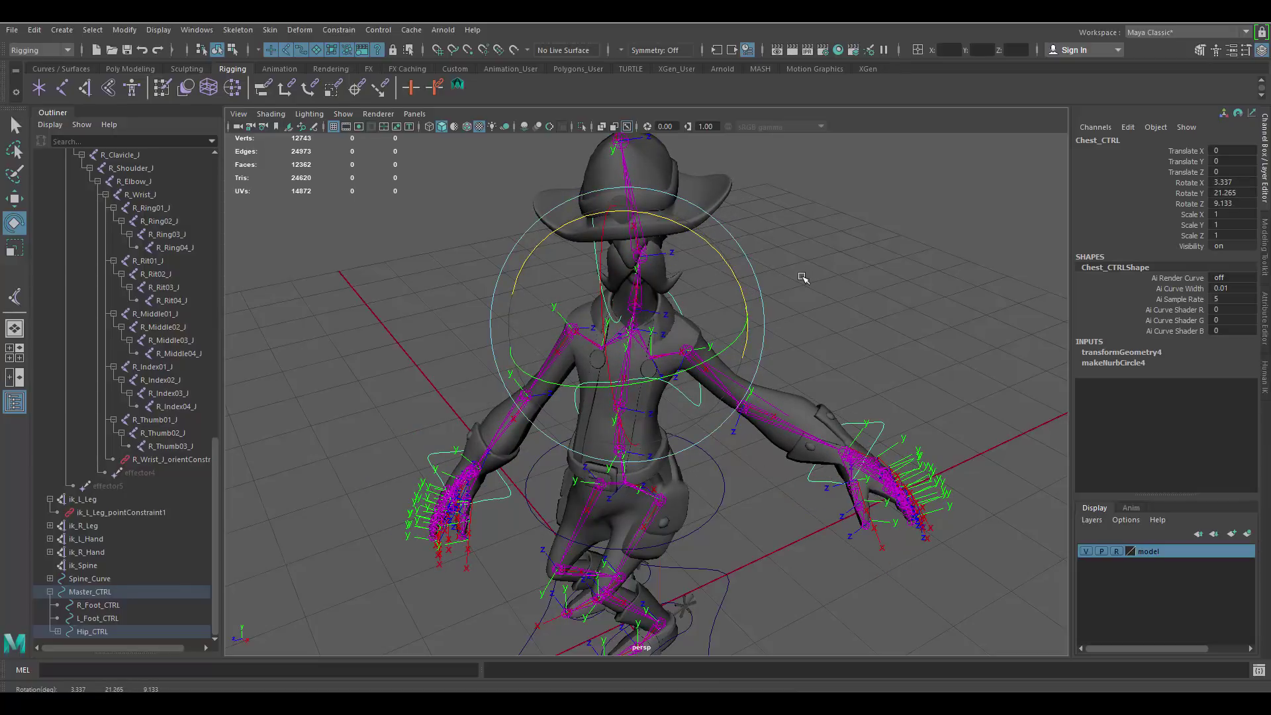
left_click(841, 381)
left_click_drag(658, 433, 706, 429, "alt")
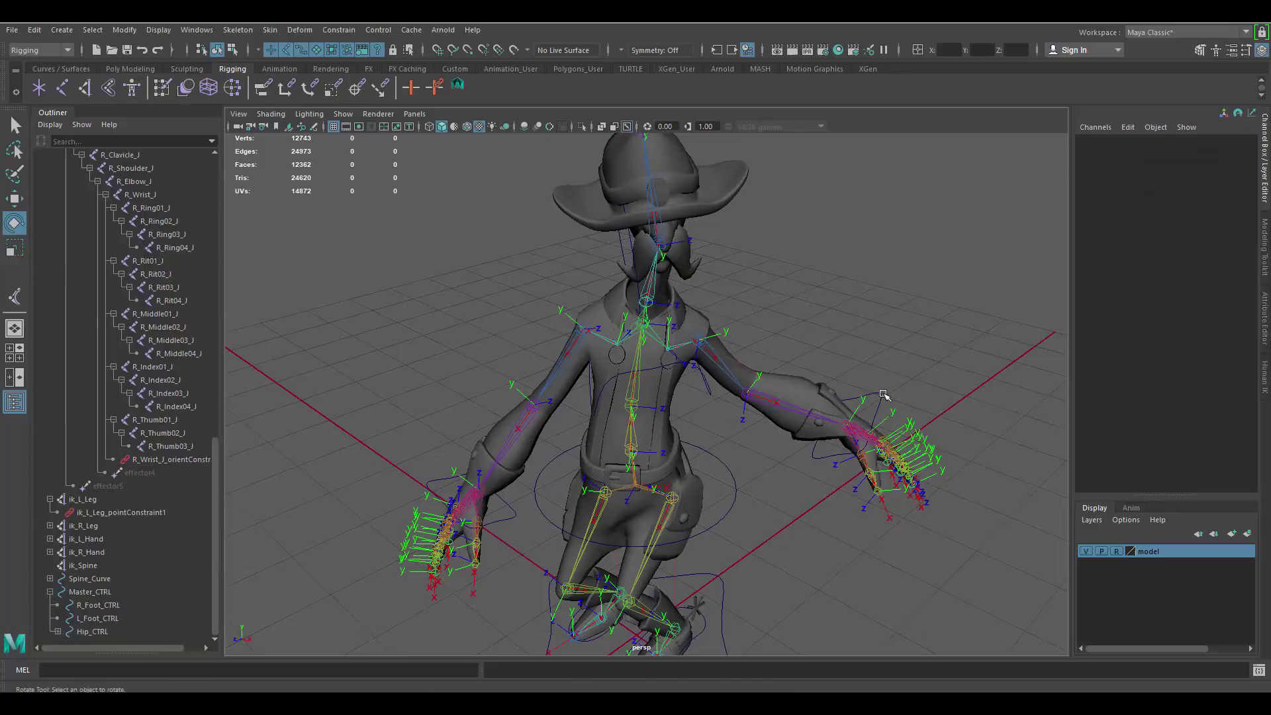
Rotate and move L_Wrist_CTRL to stretch the left arm forward, translating it to about -1.03, 0.84, 1.78.
left_click(884, 394)
left_click_drag(819, 445, 781, 483, "alt")
key("w")
left_click_drag(805, 497, 562, 483)
key("e")
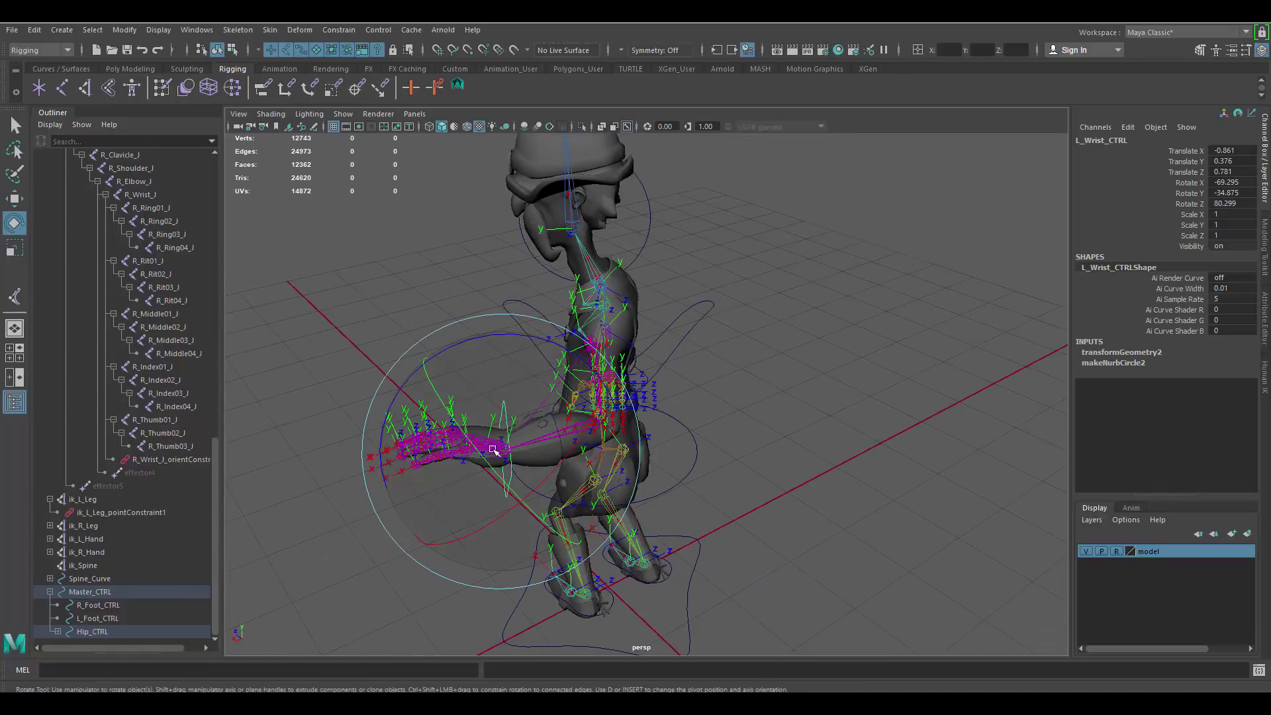
key("w")
left_click_drag(508, 452, 417, 398)
left_click_drag(542, 452, 774, 430, "alt")
right_click_drag(771, 427, 672, 385, "alt")
mouse_move(674, 385)
left_mouse_down("alt")
mouse_move(692, 371)
mouse_move(682, 380)
left_mouse_up("alt")
right_click_drag(669, 399, 708, 407, "alt")
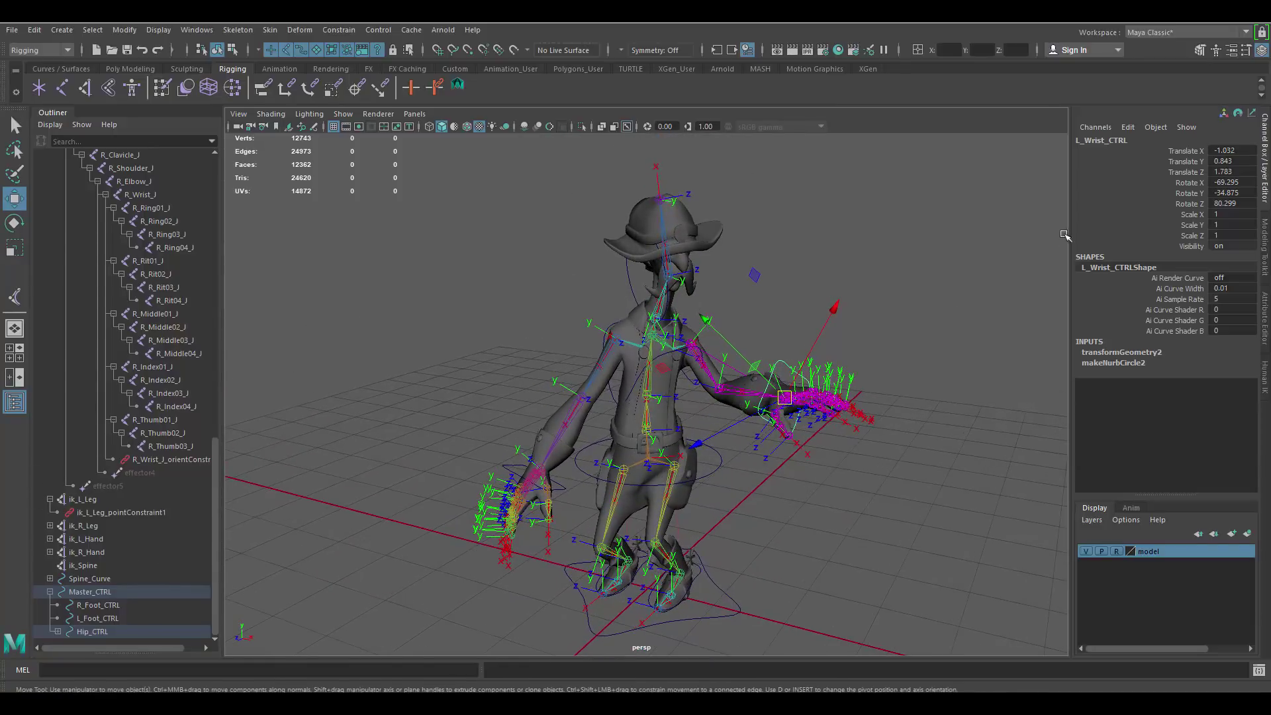
Select Master_CTRL and all controls beneath it, reset their translation and rotation to 0, and clear the selection.
left_click(58, 631)
left_click(128, 581)
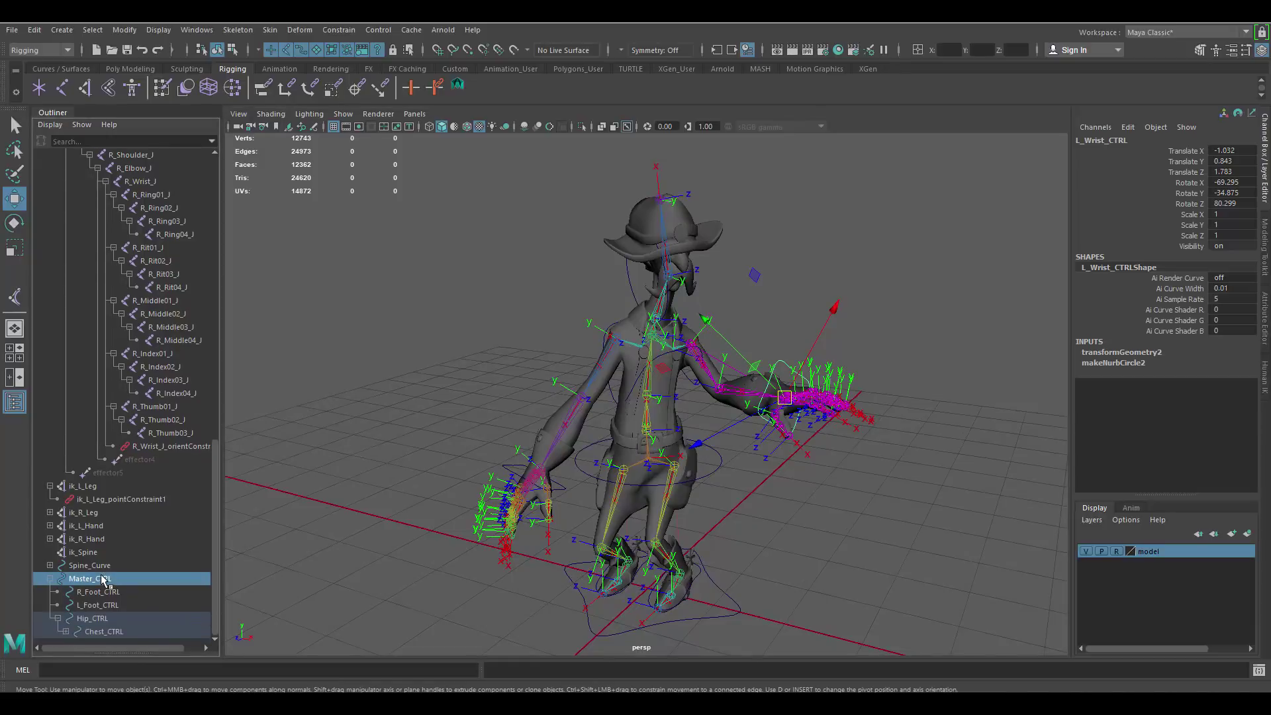
left_click(65, 631)
left_click(112, 628, "shift")
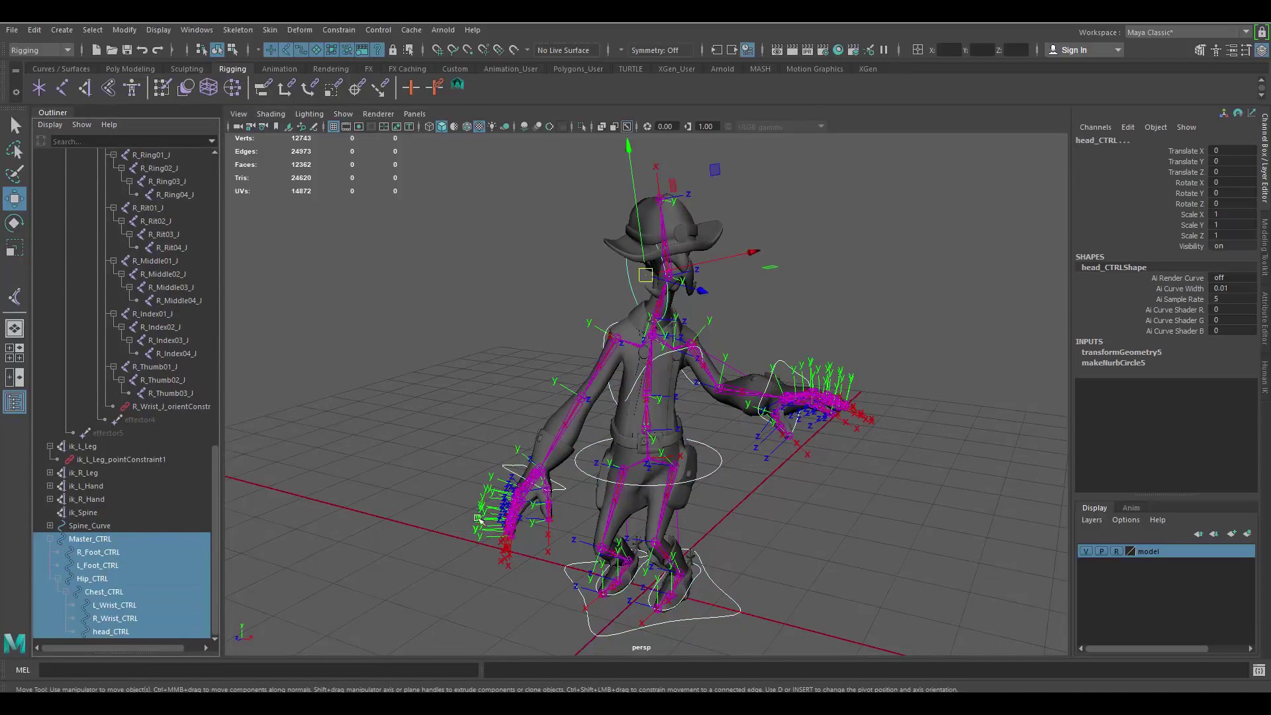
left_click_drag(1228, 150, 1225, 201)
type("0")
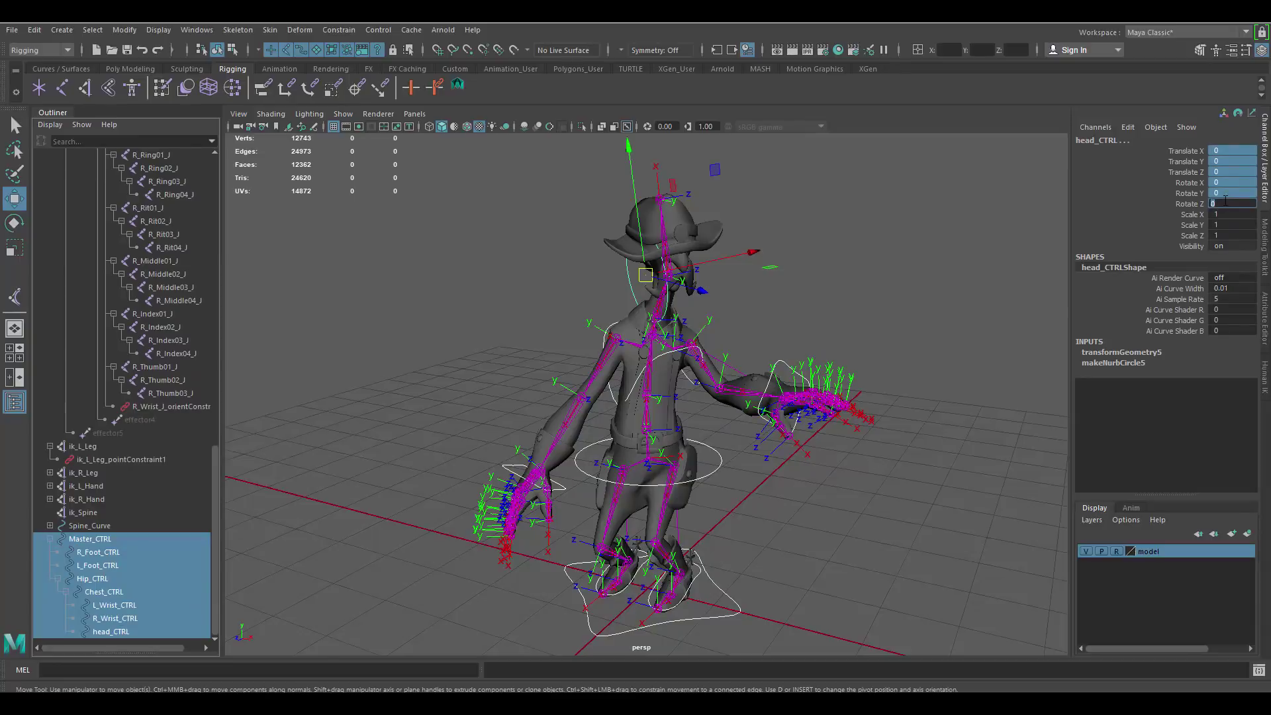
key("Return")
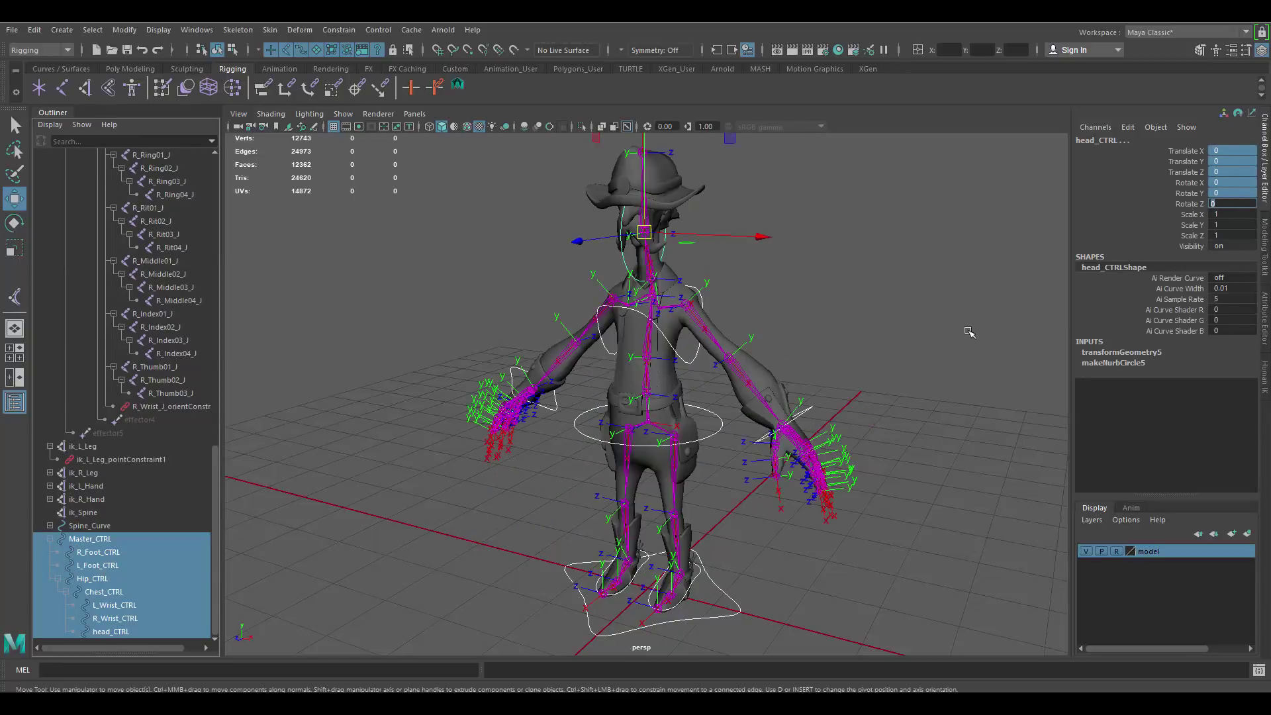
left_click(933, 321)
Select Chest_CTRL and inspect the rig around the upper body.
left_click_drag(775, 392, 811, 417, "alt")
scroll(815, 413, "up", 3)
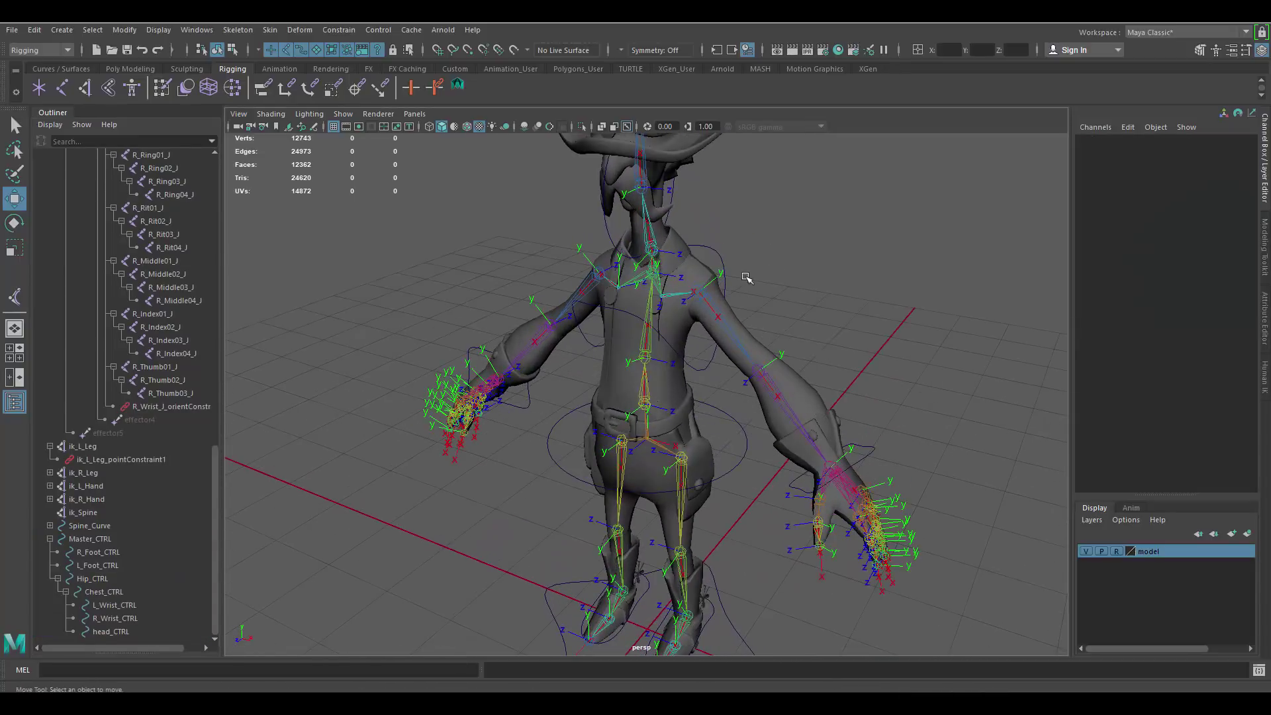
left_click(721, 257)
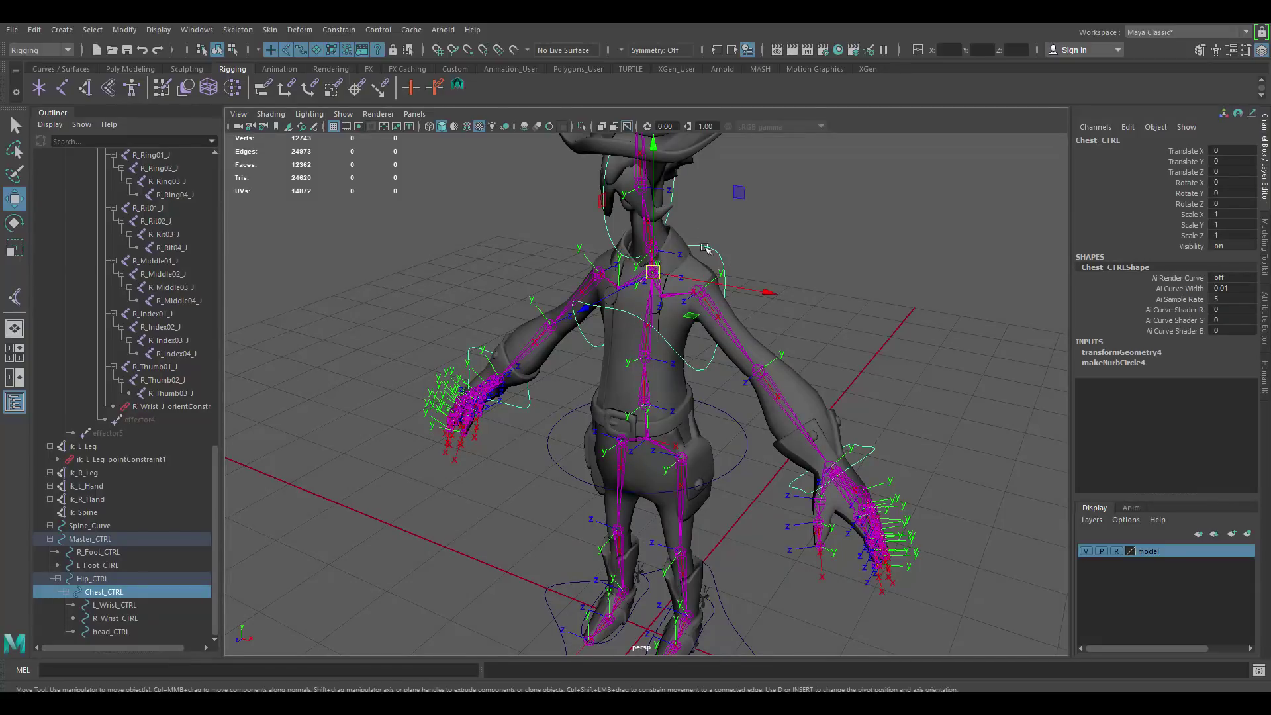
middle_click_drag(740, 197, 731, 249, "alt")
right_click_drag(732, 250, 662, 242, "alt")
left_click_drag(662, 242, 682, 267, "alt")
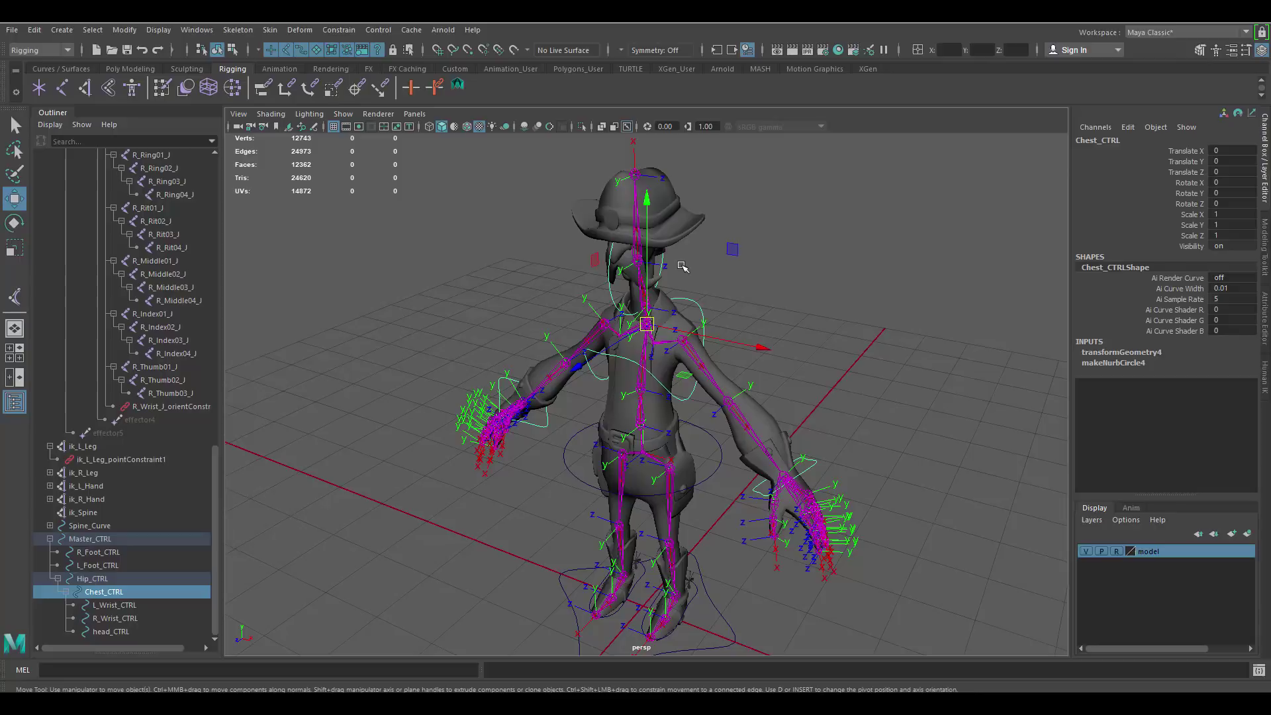
scroll(744, 367, "up", 3)
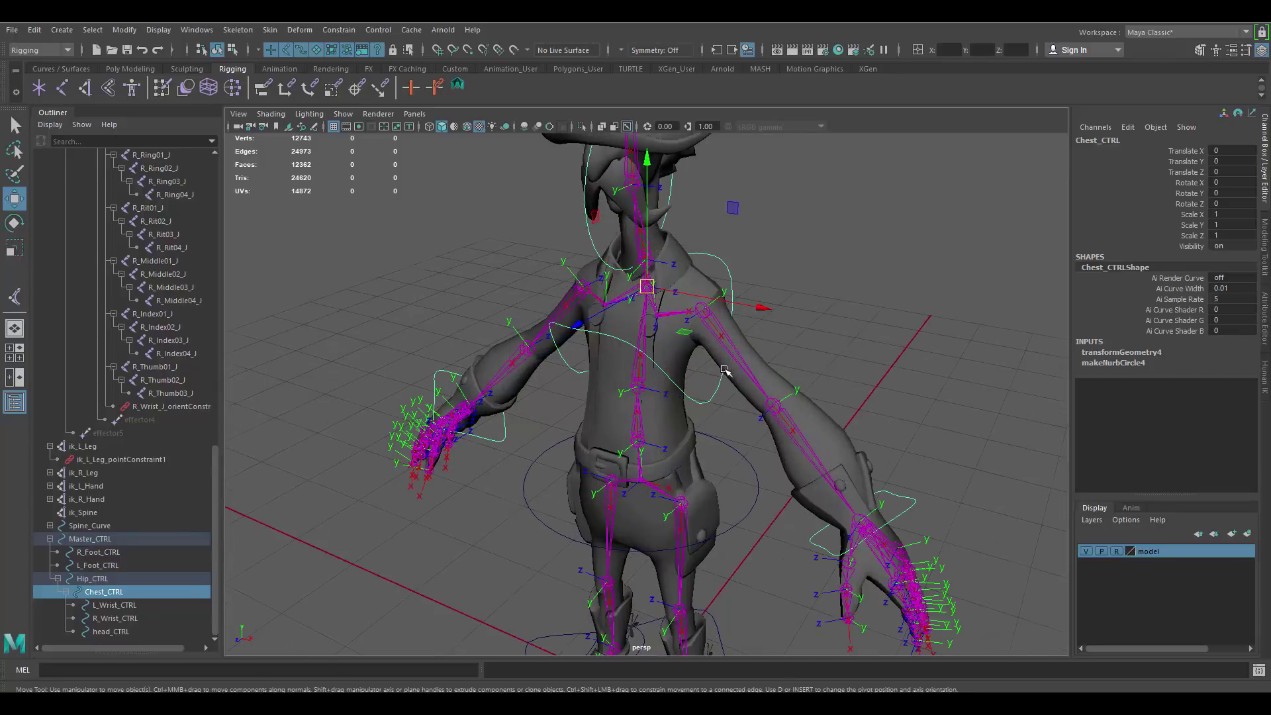
Select Chest_CTRL and inspect the full rig and the left hand's finger joints.
left_click(704, 310)
left_click(820, 301)
scroll(728, 317, "down", 5)
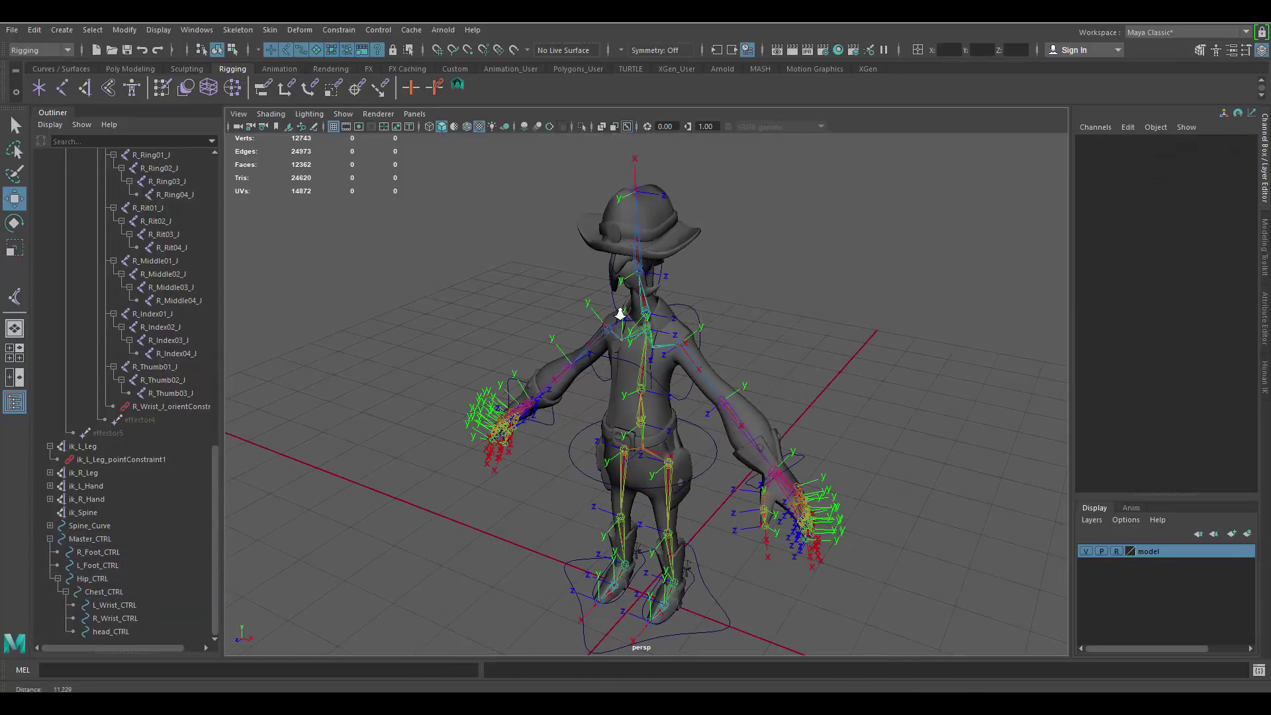
scroll(631, 337, "up", 2)
left_click_drag(631, 336, 662, 318, "alt")
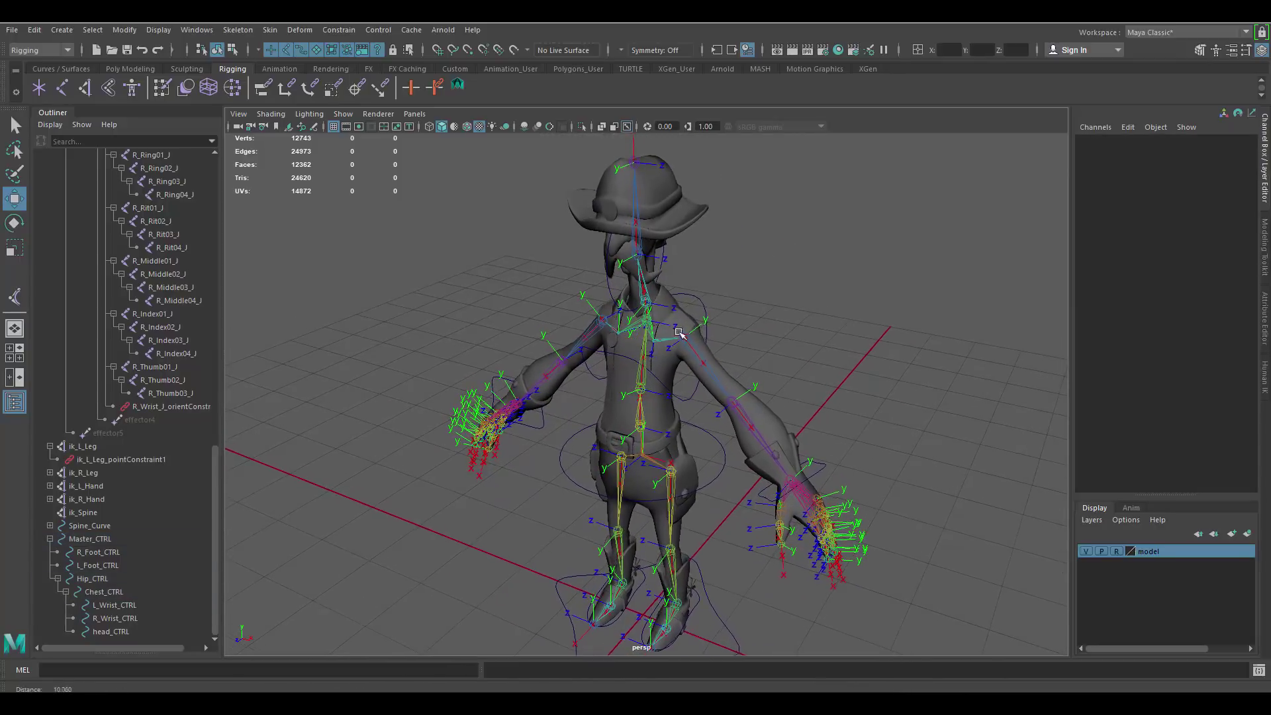
left_click(704, 302)
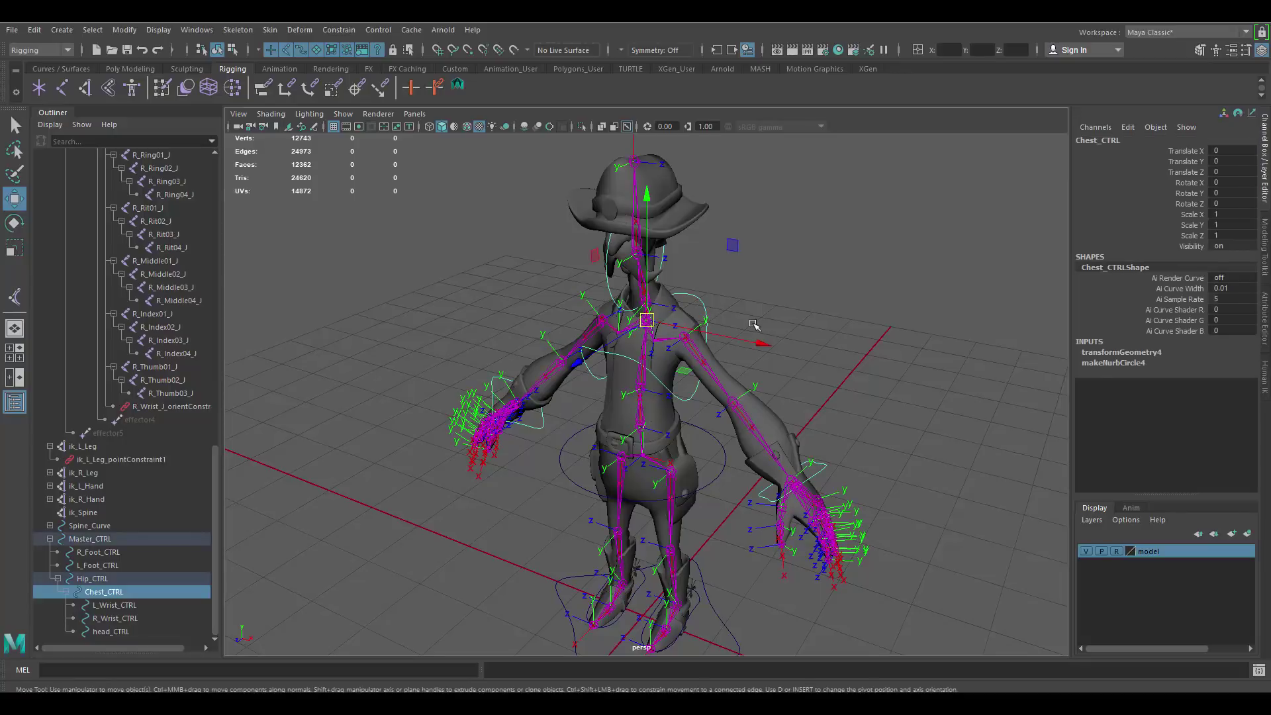
middle_click_drag(805, 395, 701, 286, "alt")
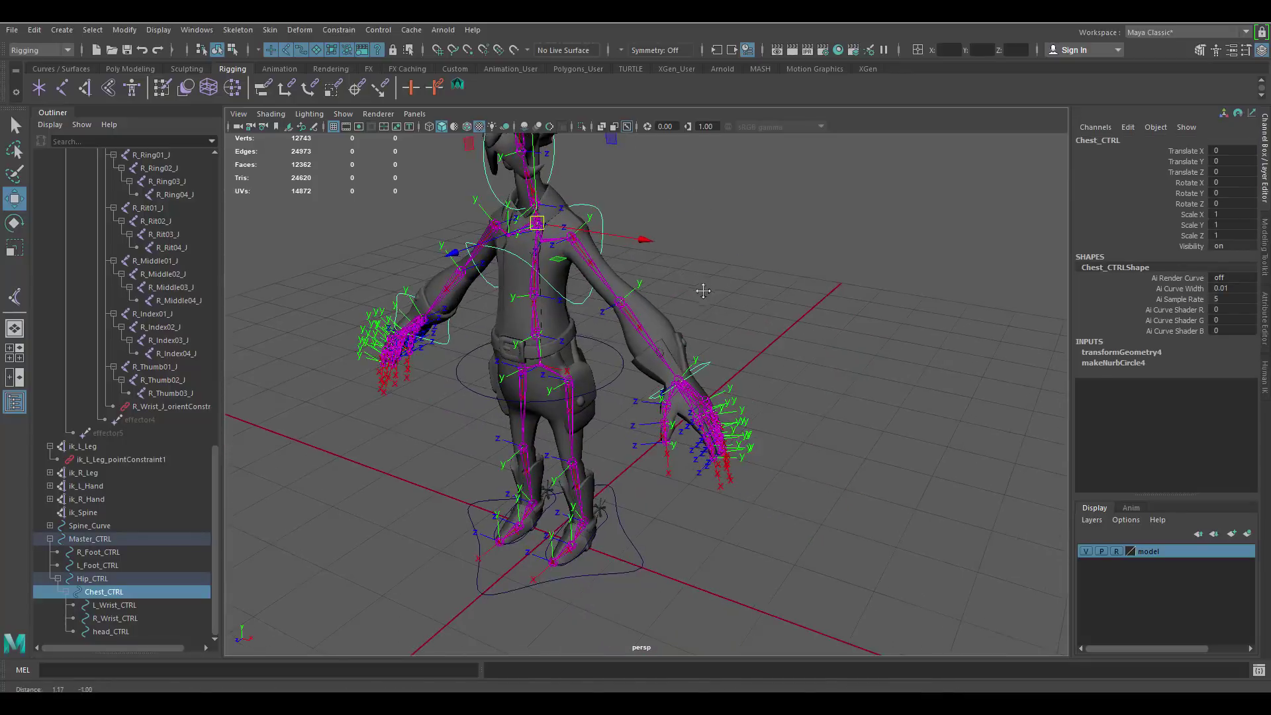
right_click_drag(701, 286, 827, 429, "alt")
middle_click_drag(827, 429, 763, 394, "alt")
right_click_drag(763, 394, 897, 433, "alt")
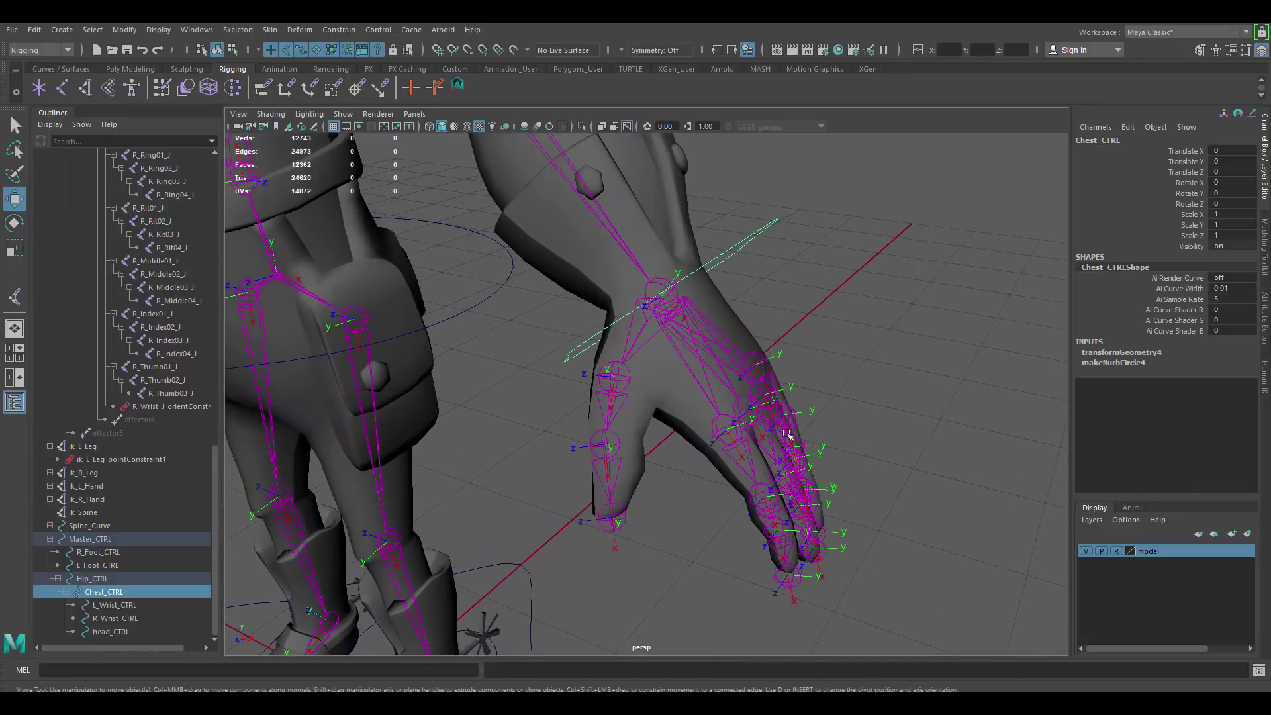
left_click_drag(783, 431, 673, 442, "alt")
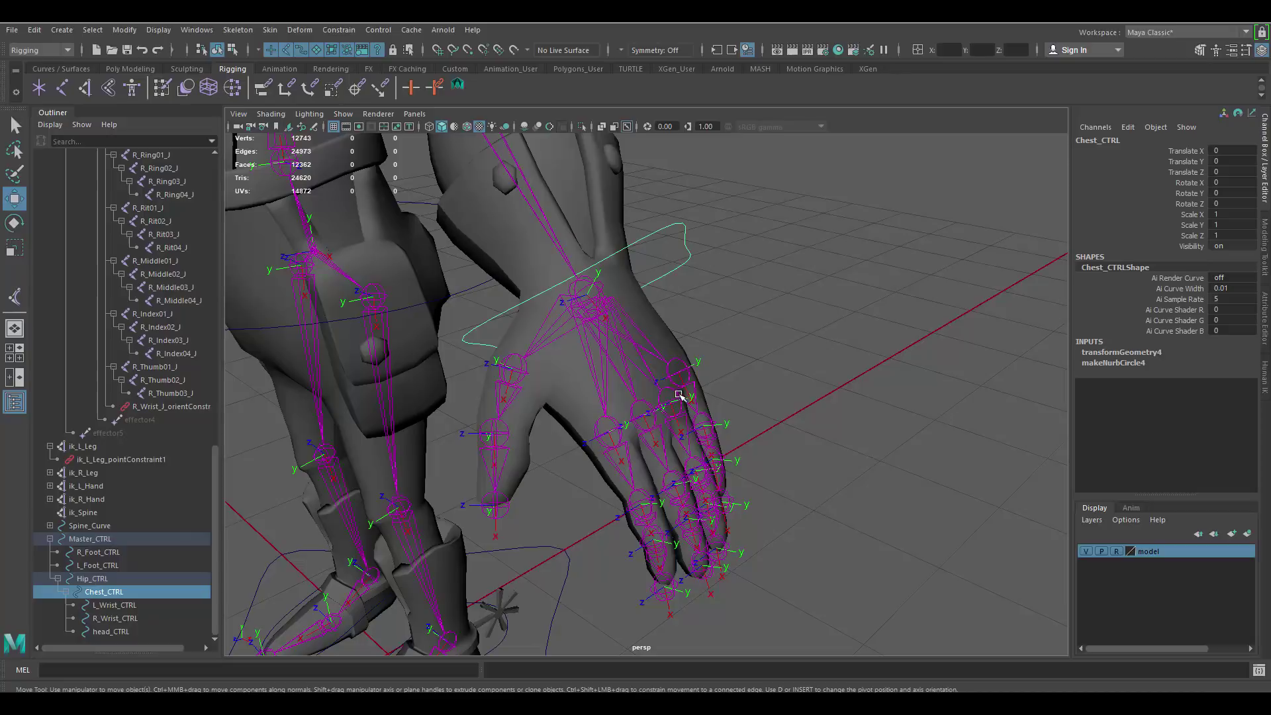
Select L_Wrist_CTRL and L_Index01_J in turn to examine the left hand's joints, and clear the selection.
left_click(682, 242)
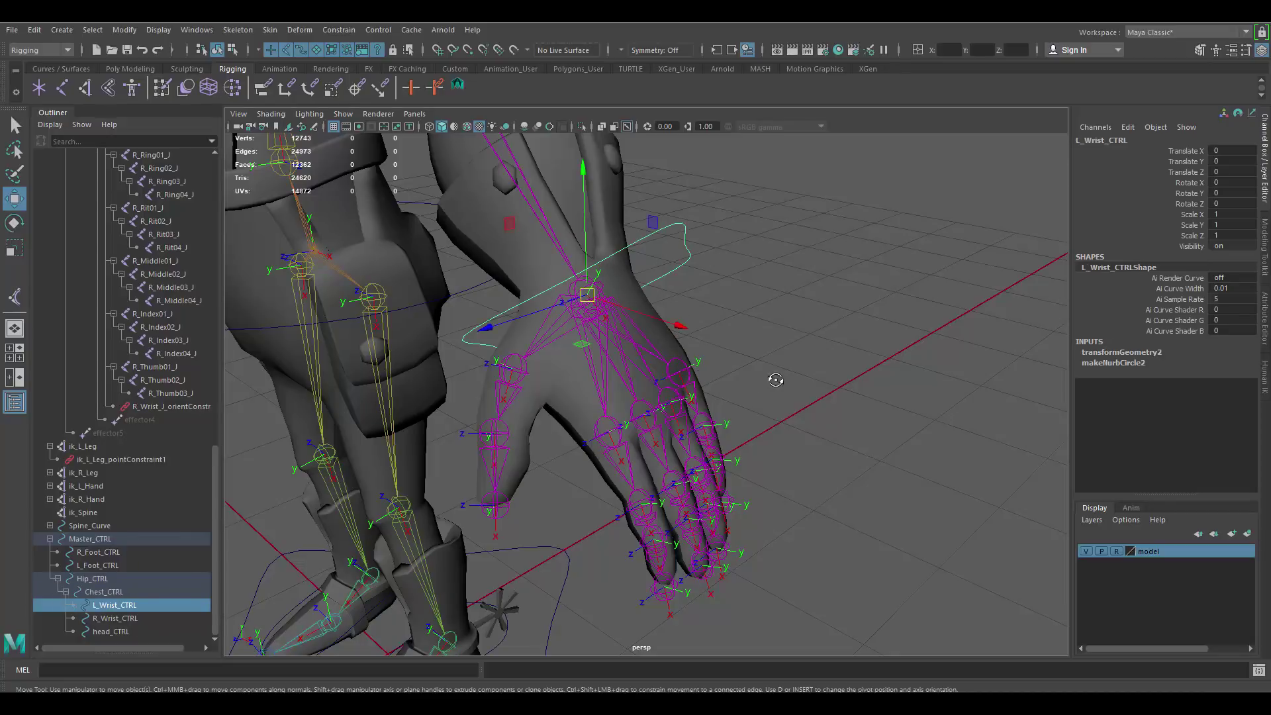
left_click_drag(775, 380, 788, 378, "alt")
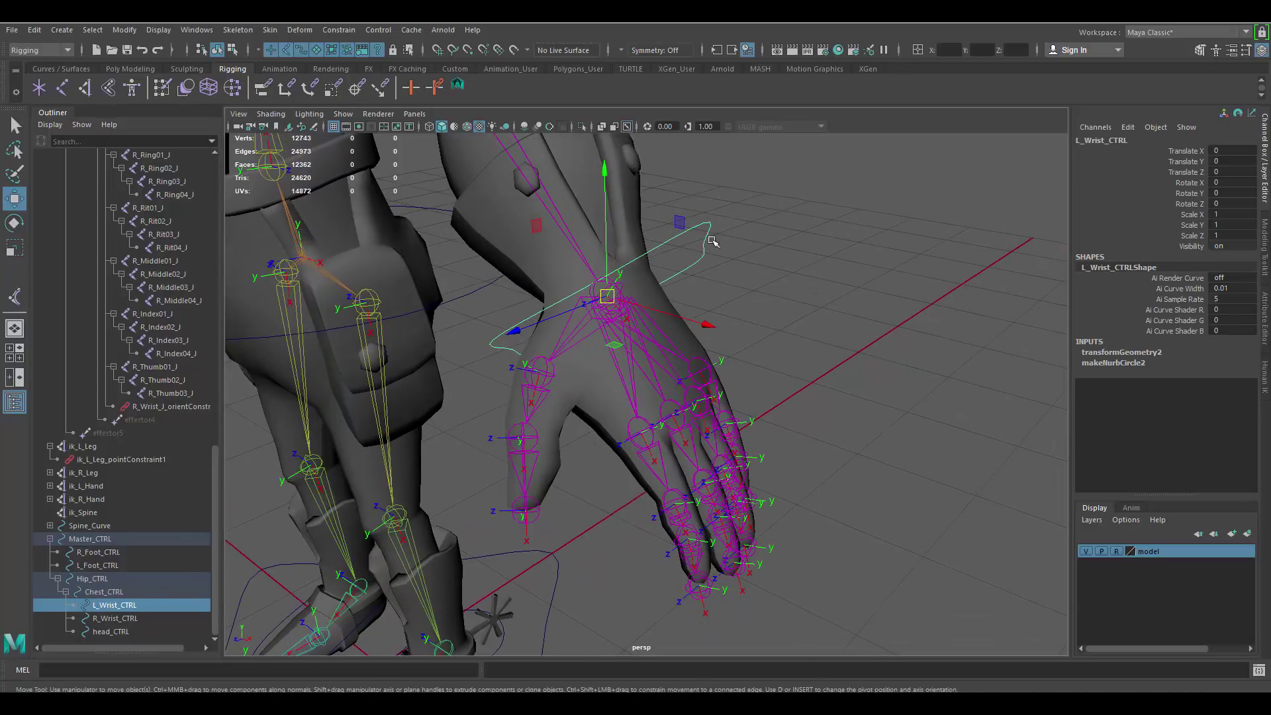
left_click(636, 436)
left_click_drag(700, 408, 743, 419, "alt")
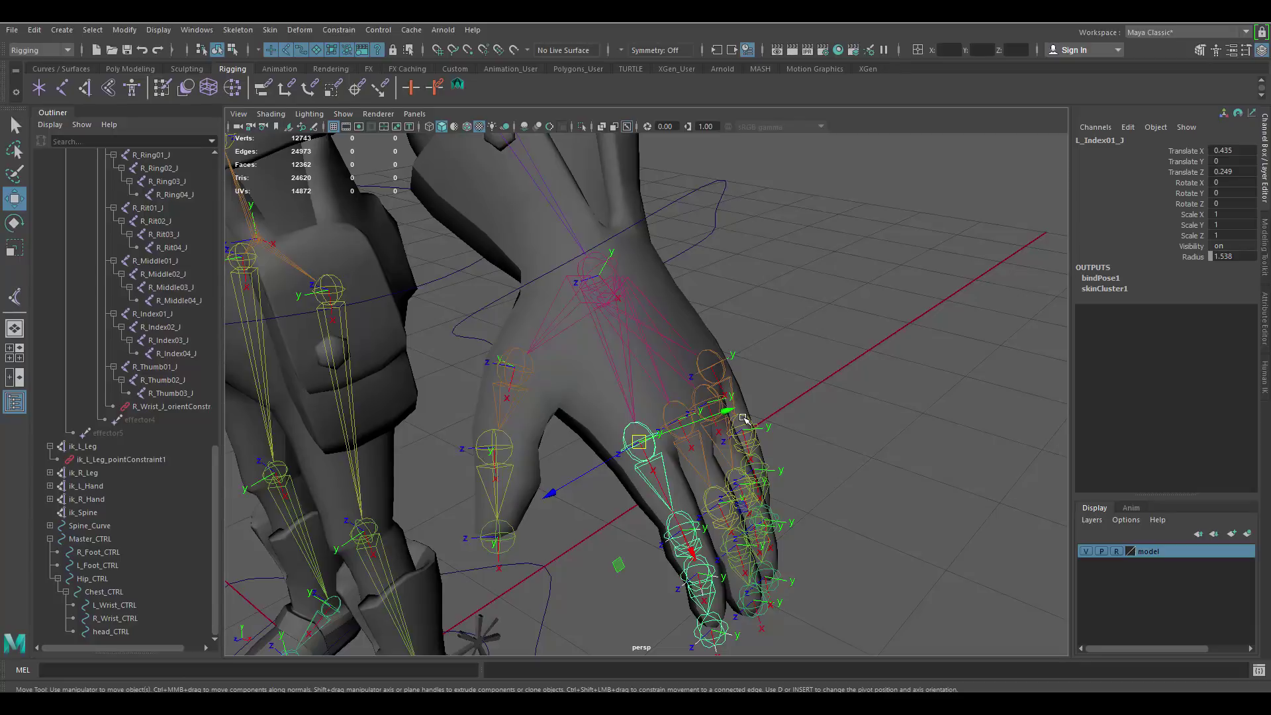
left_click_drag(721, 465, 837, 458, "alt")
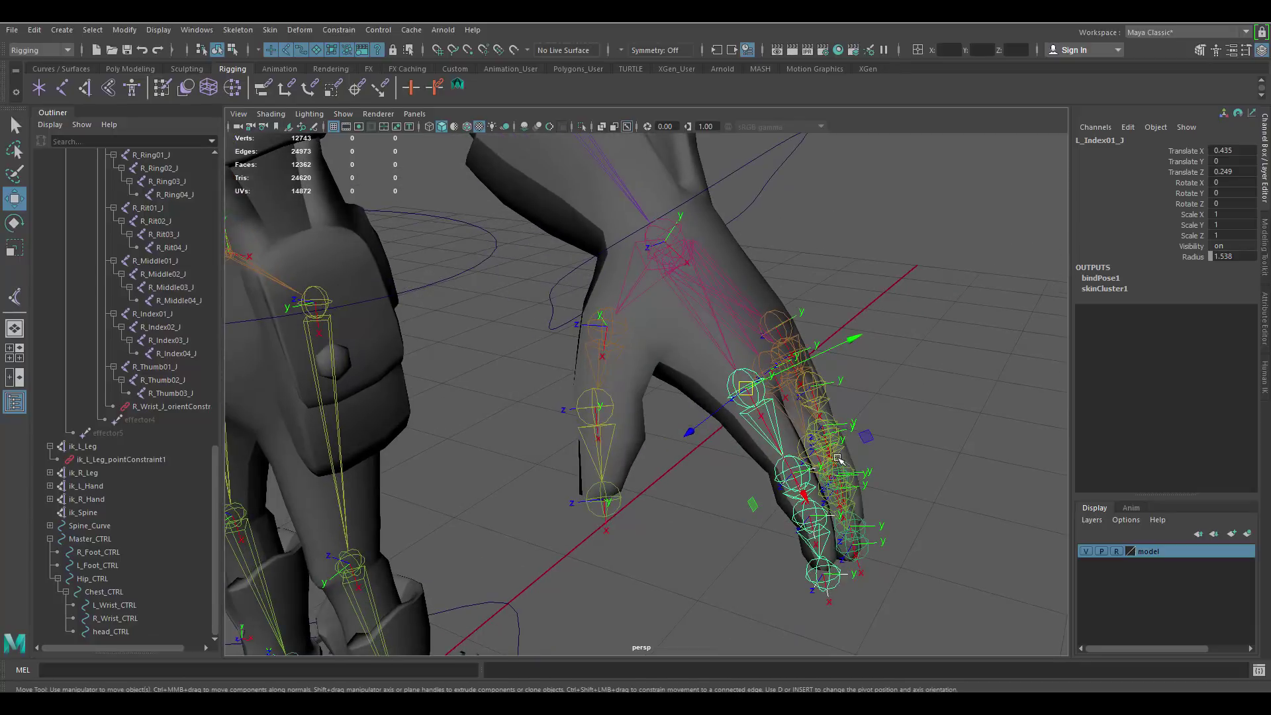
right_click_drag(839, 456, 618, 380, "alt")
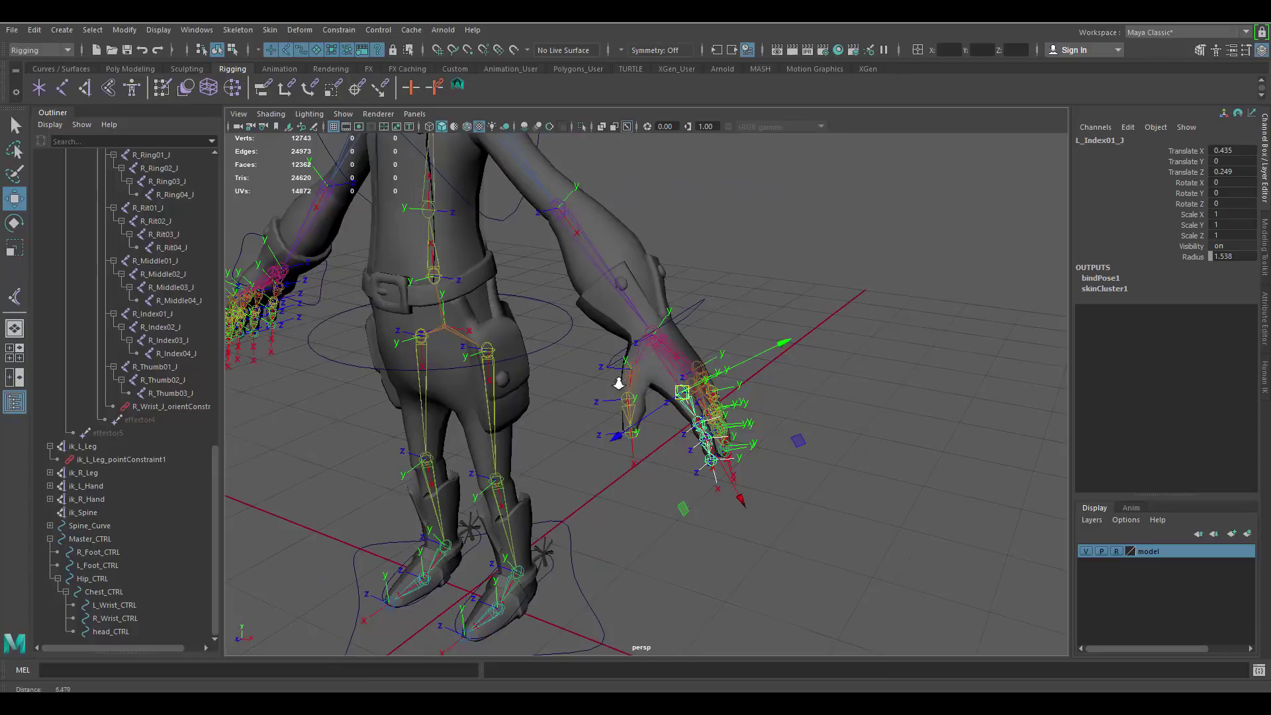
left_click_drag(618, 380, 660, 396, "alt")
left_click(906, 313)
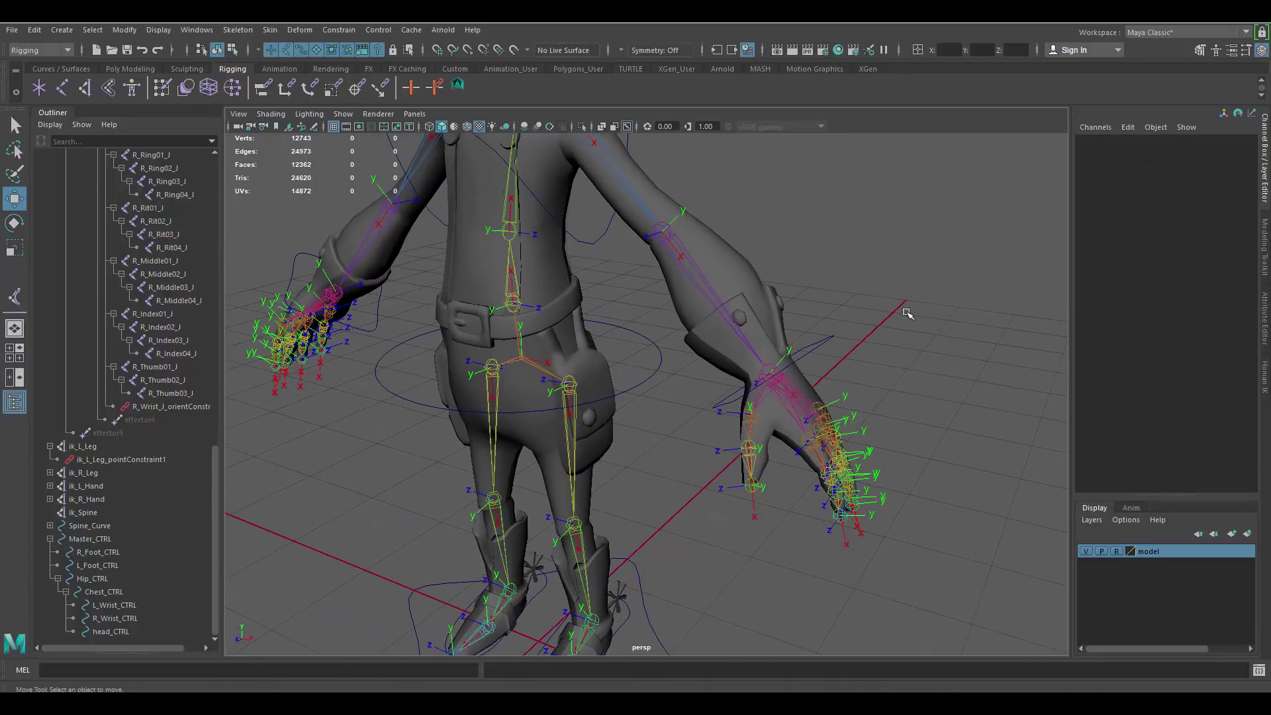
Test Chest_CTRL by rotating it to about -9, 27 and 18 degrees in X, Y and Z, and undo the rotation.
left_click_drag(907, 313, 874, 343, "alt")
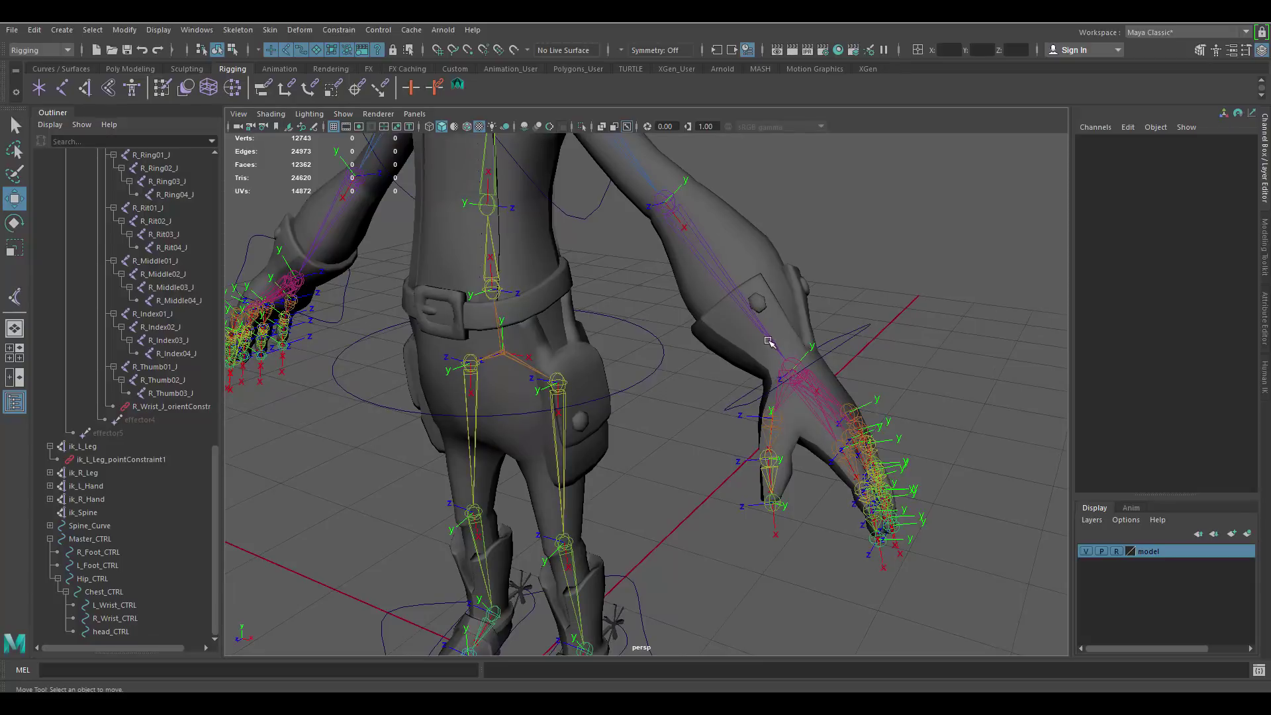
right_click_drag(768, 342, 624, 221, "alt")
middle_click_drag(624, 221, 708, 327, "alt")
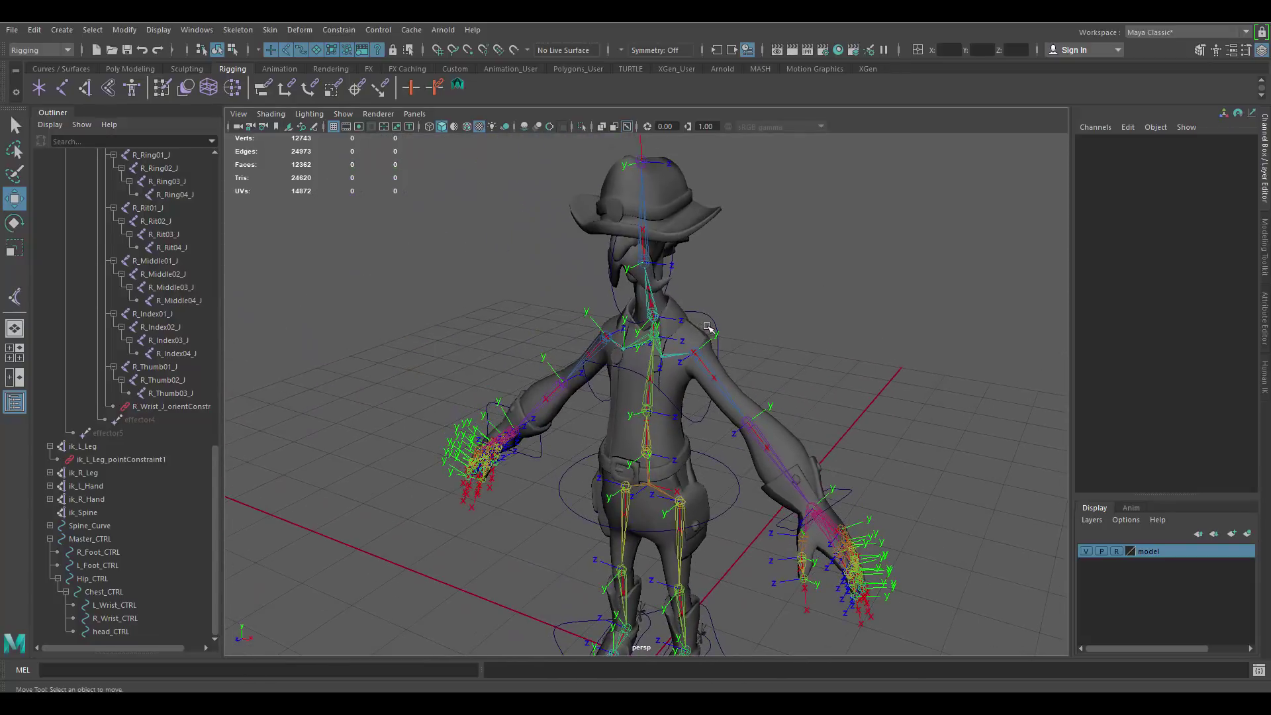
left_click_drag(706, 316, 714, 354, "alt")
mouse_move(722, 363)
right_mouse_down("alt")
mouse_move(712, 346)
mouse_move(719, 355)
right_mouse_up("alt")
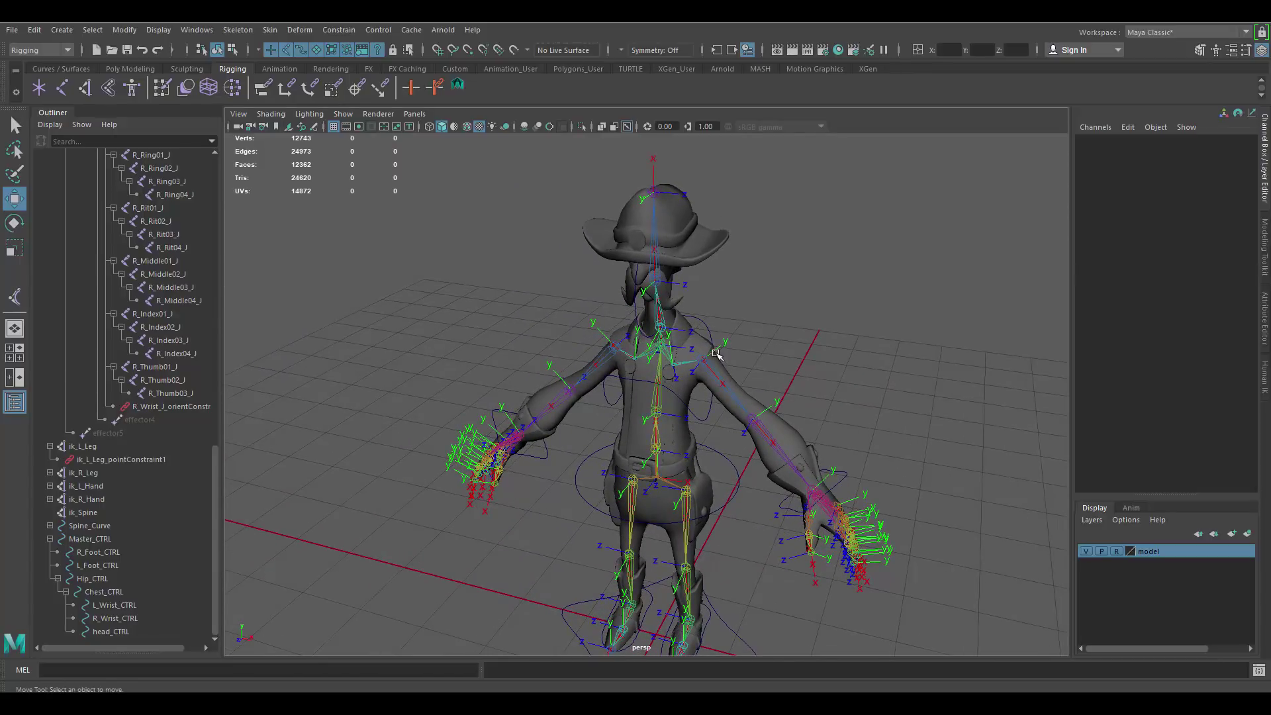
scroll(719, 314, "up", 2)
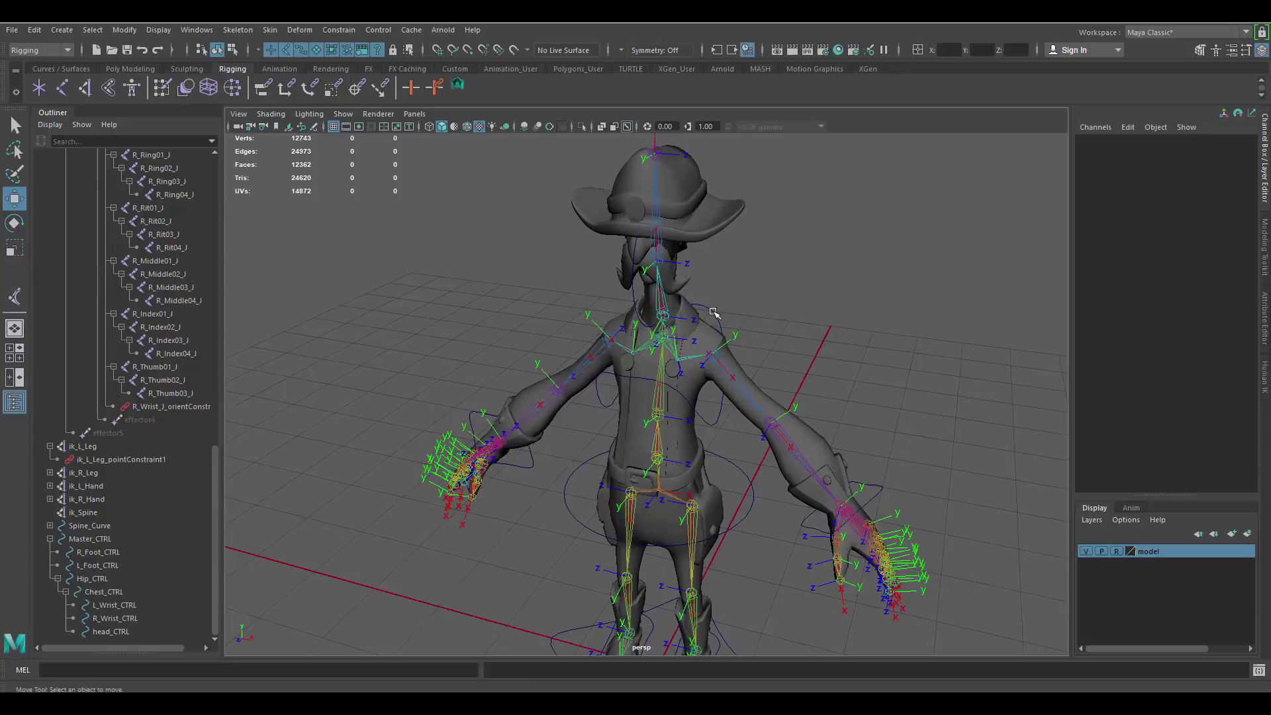
left_click(714, 313)
left_click_drag(695, 325, 575, 208, "alt")
key("e")
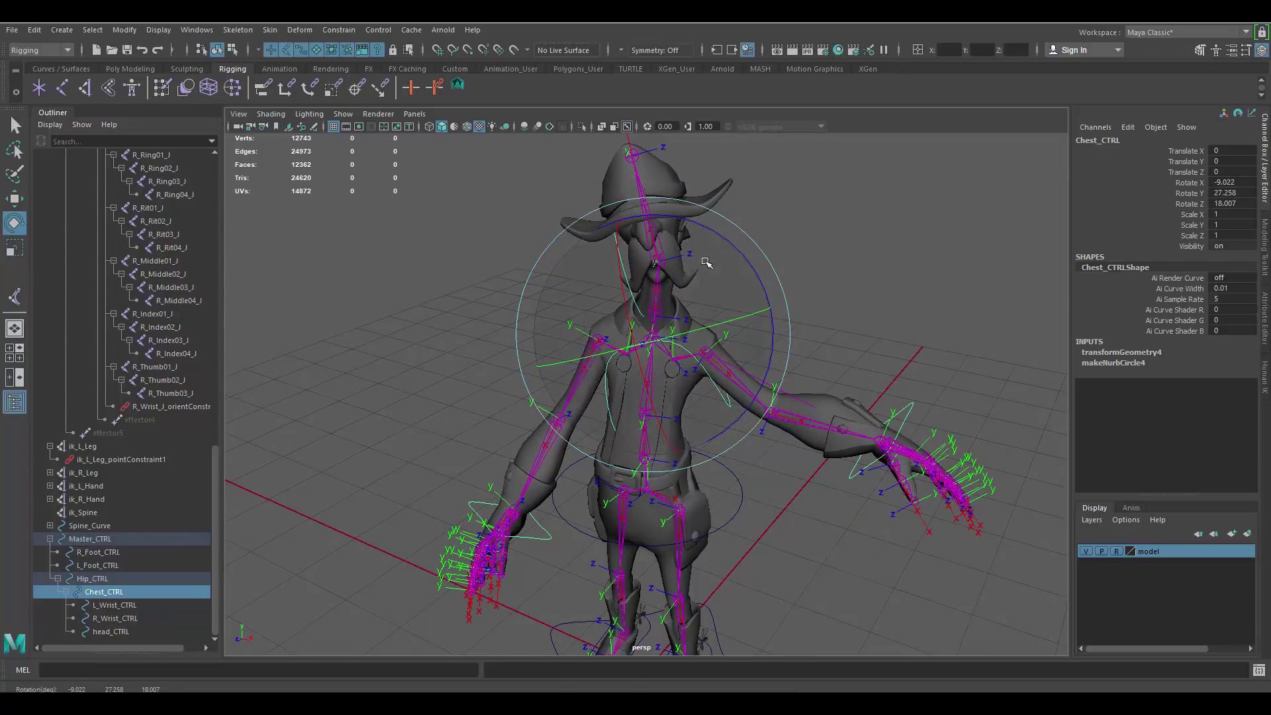
key("ctrl+z")
left_click(793, 224)
Test head_CTRL by rotating it to about 29 degrees in Z, and undo the rotation.
left_click(675, 260)
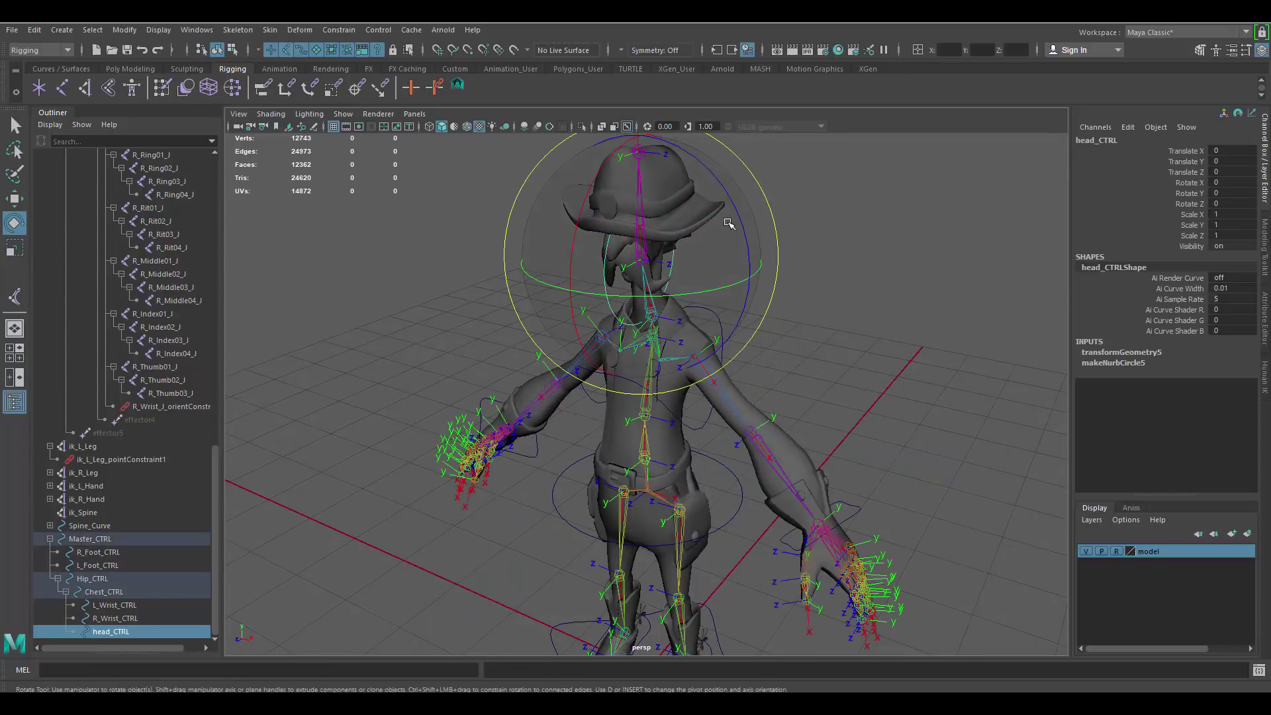
left_click_drag(729, 223, 676, 166)
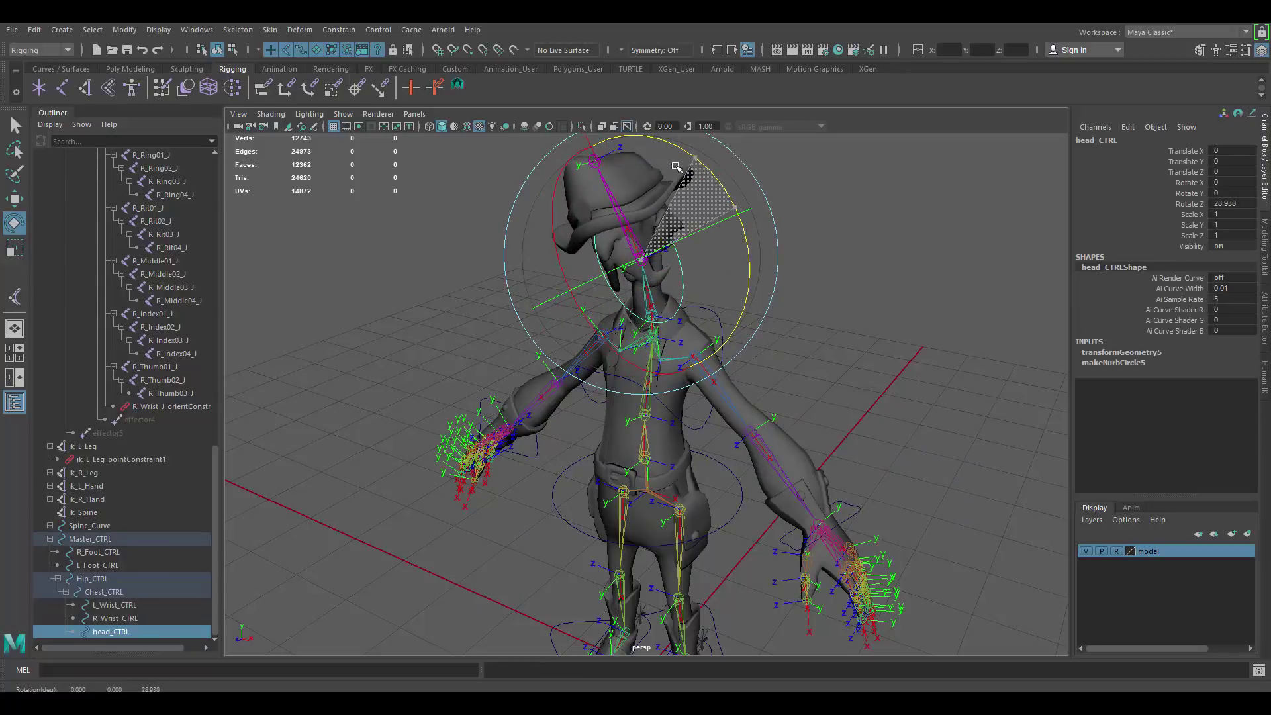
key("ctrl+z")
Test the hip control by moving and rotating it, undo the changes and clear the selection.
middle_click_drag(841, 429, 810, 331, "alt")
right_click_drag(810, 331, 815, 412, "alt")
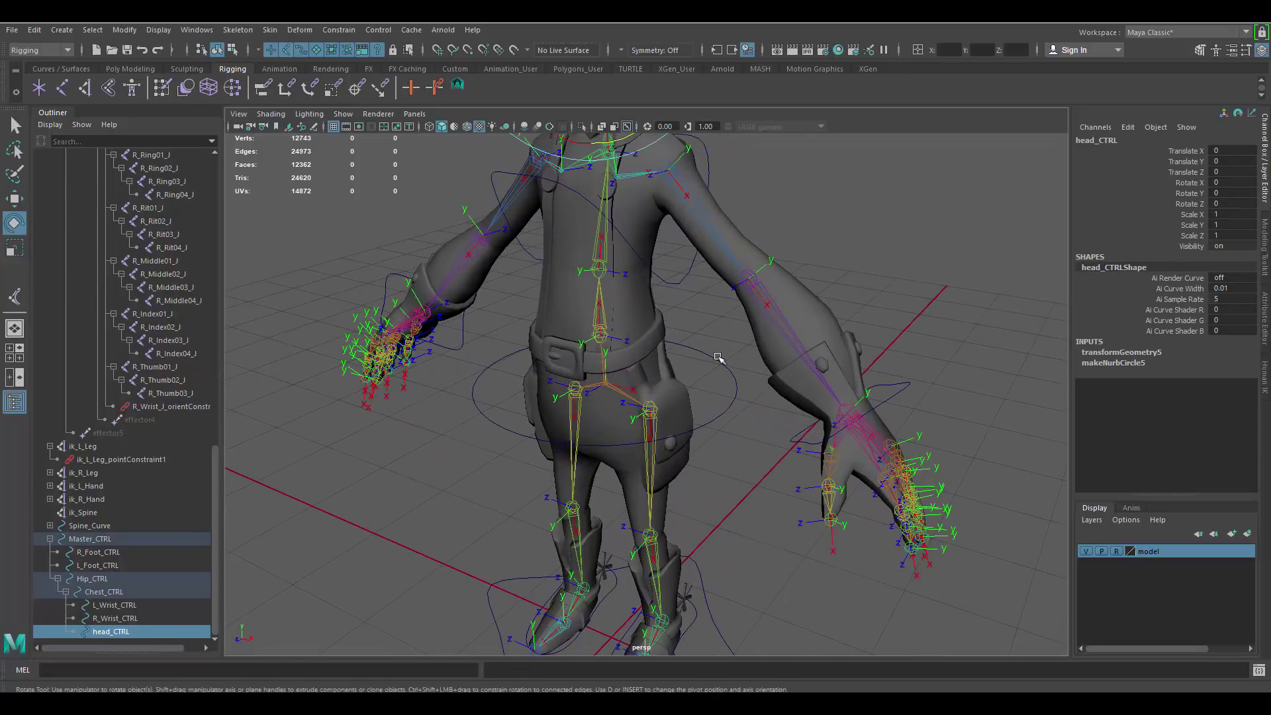
left_click(719, 365)
key("w")
mouse_move(602, 268)
left_mouse_down()
mouse_move(604, 289)
mouse_move(622, 280)
left_mouse_up()
key("e")
left_click_drag(625, 284, 751, 350, "alt")
key("ctrl+z")
key("ctrl+z")
left_click(804, 368)
left_click(805, 368)
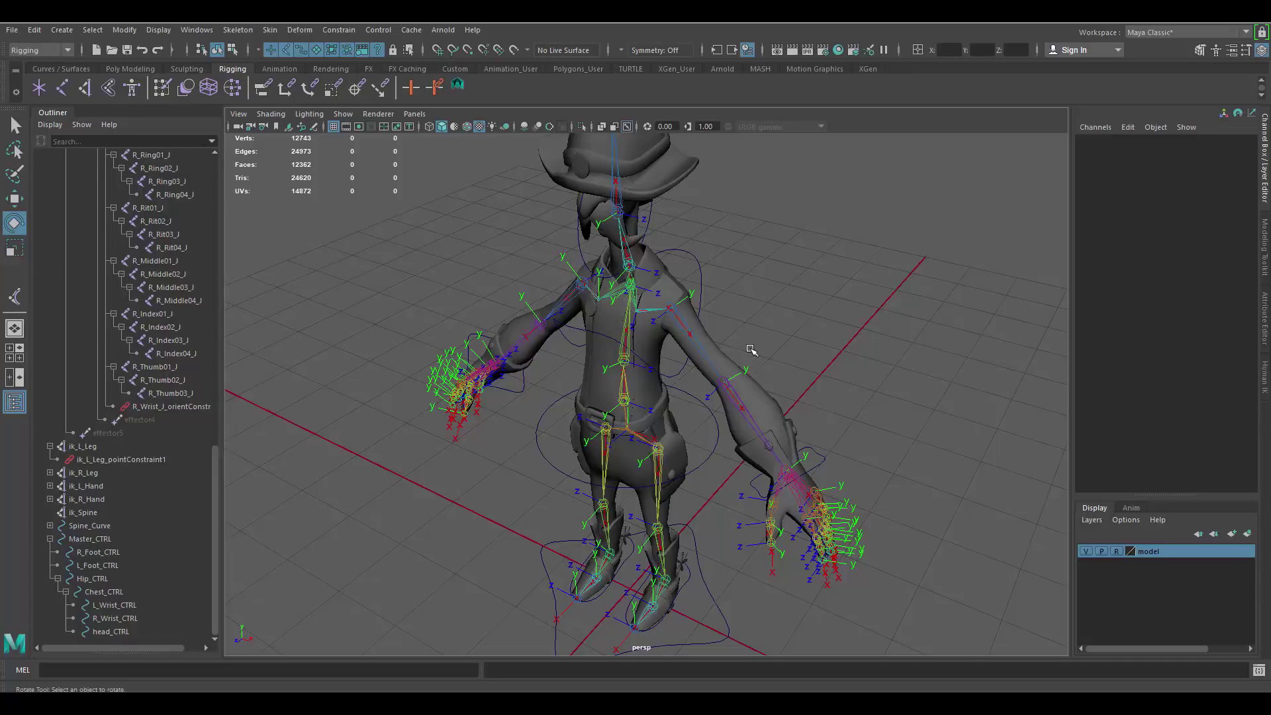
Select Hip_CTRL around the character's waist and open its shape attributes.
left_click_drag(702, 342, 636, 351, "alt")
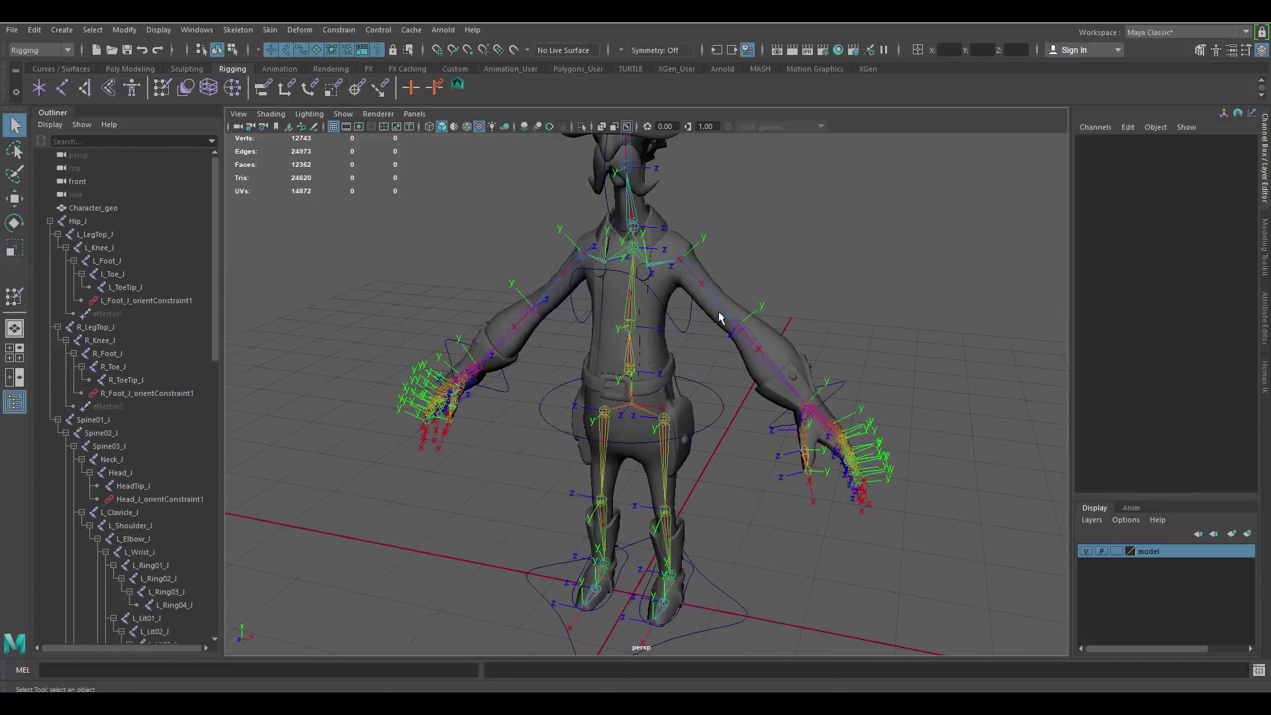
right_click_drag(721, 315, 746, 362, "alt")
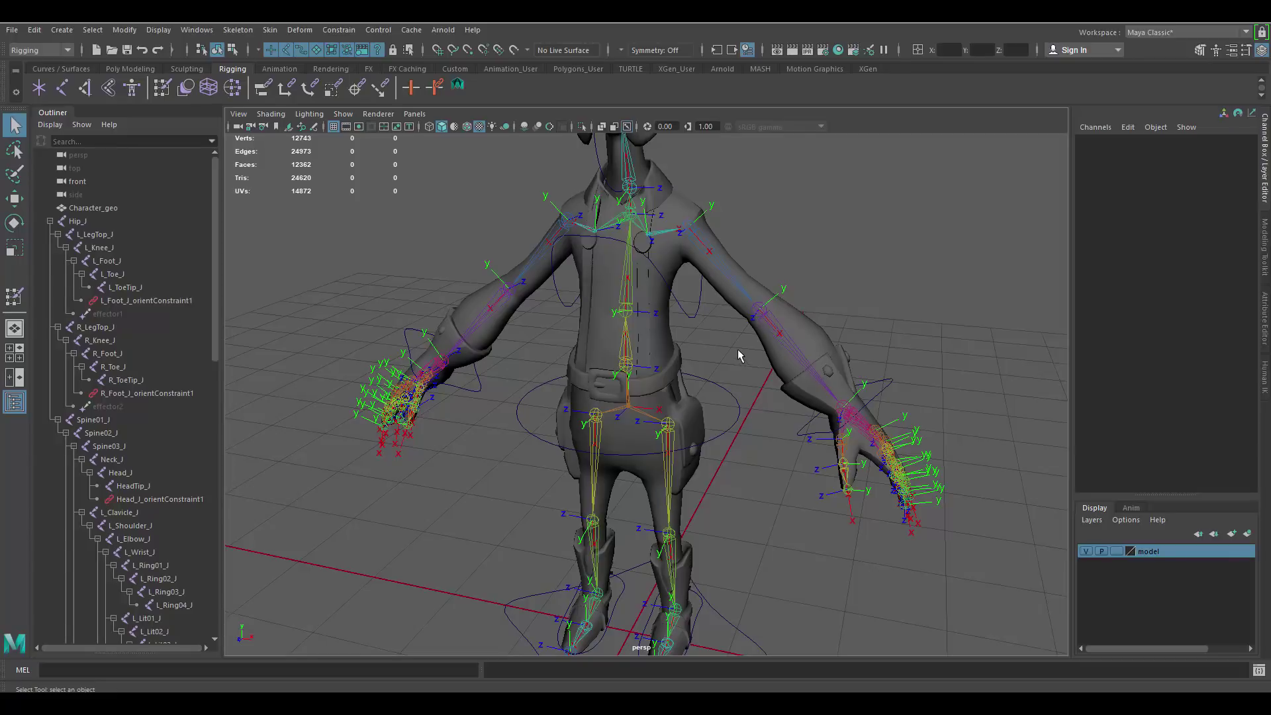
middle_click_drag(765, 319, 726, 372, "alt")
right_click_drag(710, 356, 722, 369, "alt")
left_click_drag(721, 369, 709, 387, "alt")
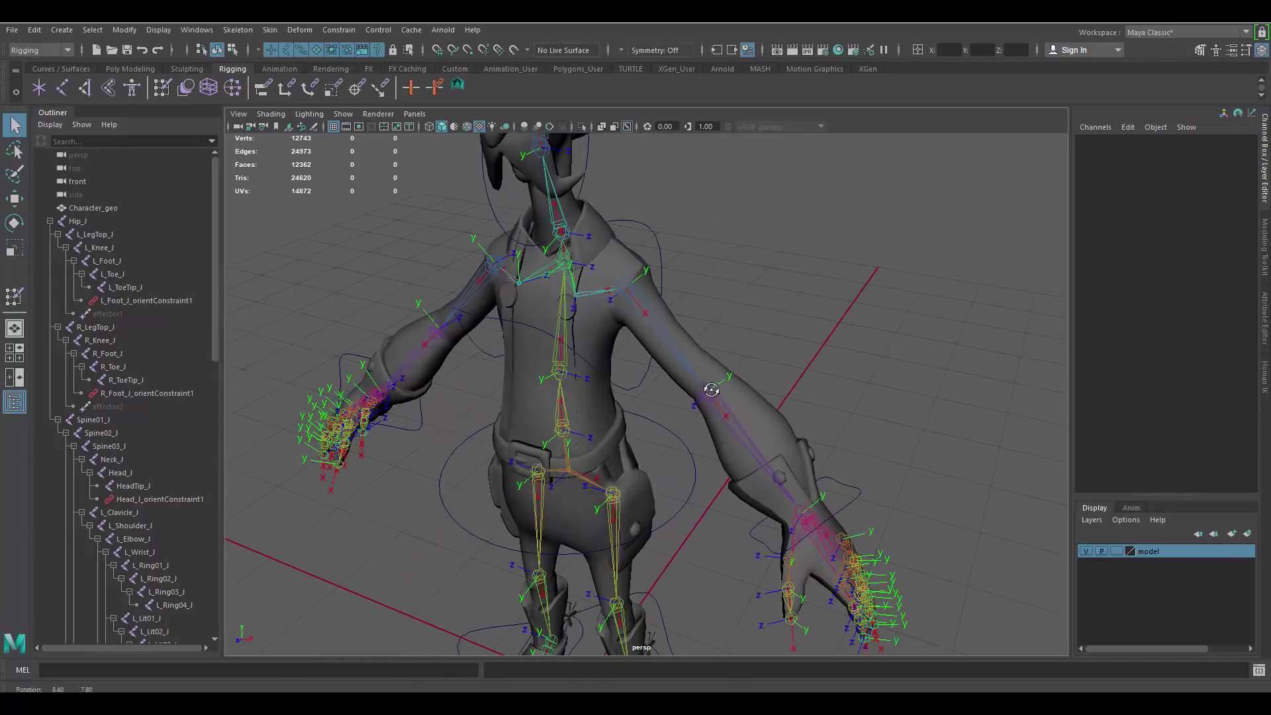
middle_click_drag(709, 387, 730, 369, "alt")
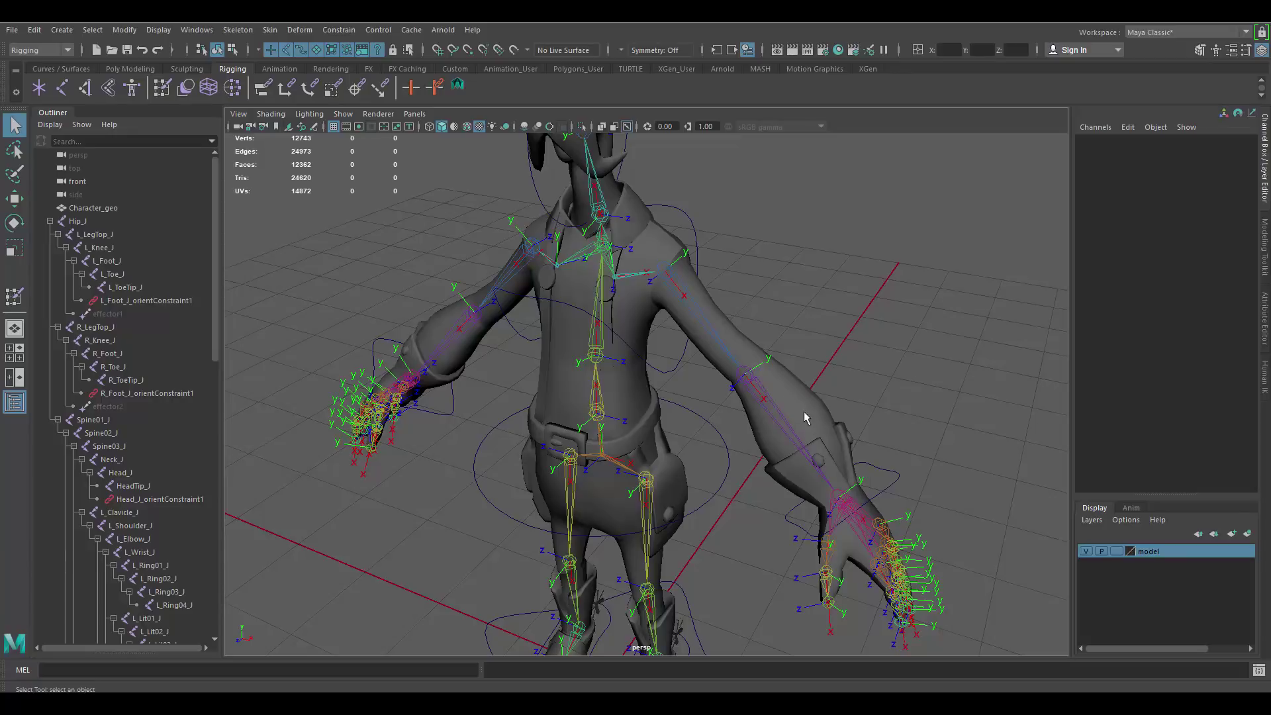
left_click(718, 432)
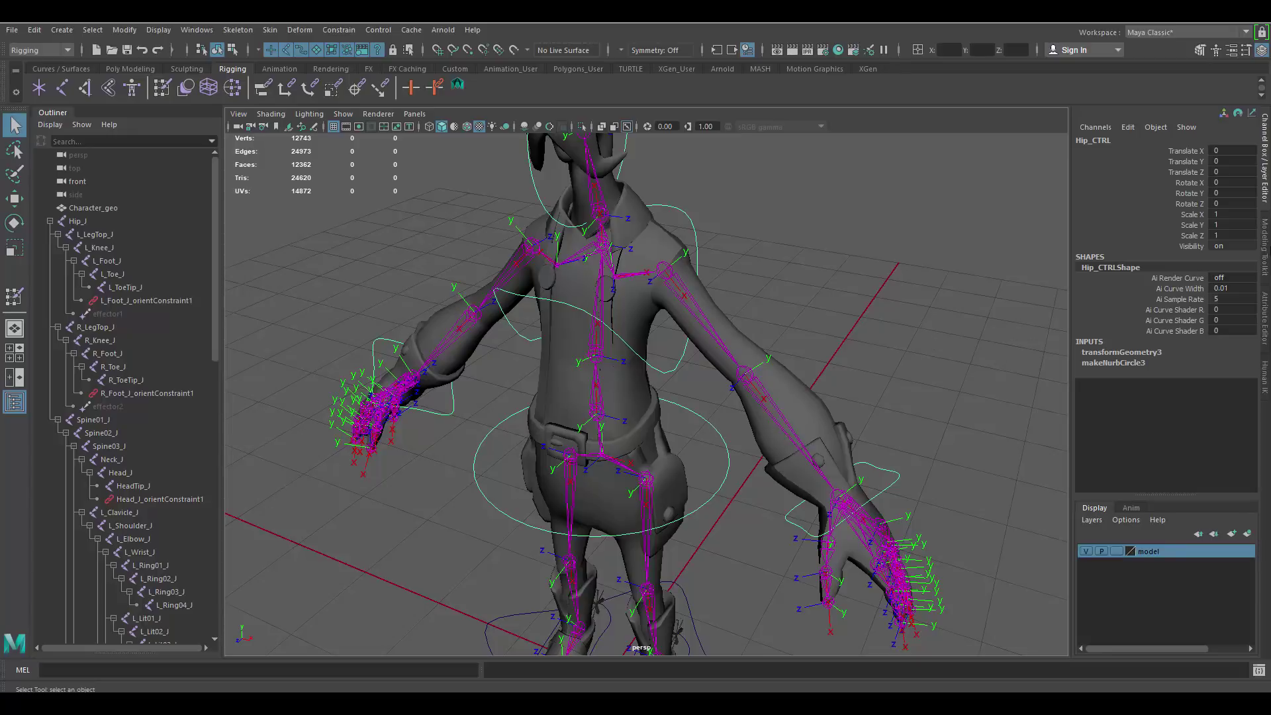
left_click(1262, 254)
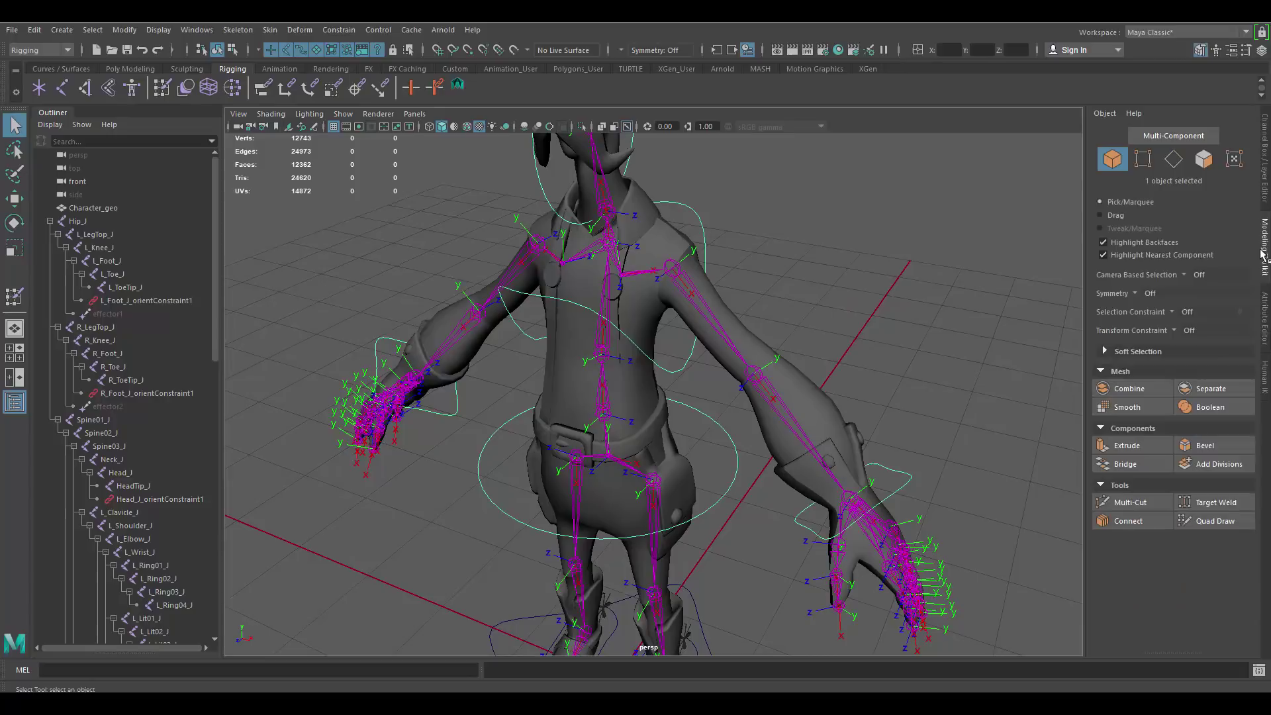
left_click(1262, 297)
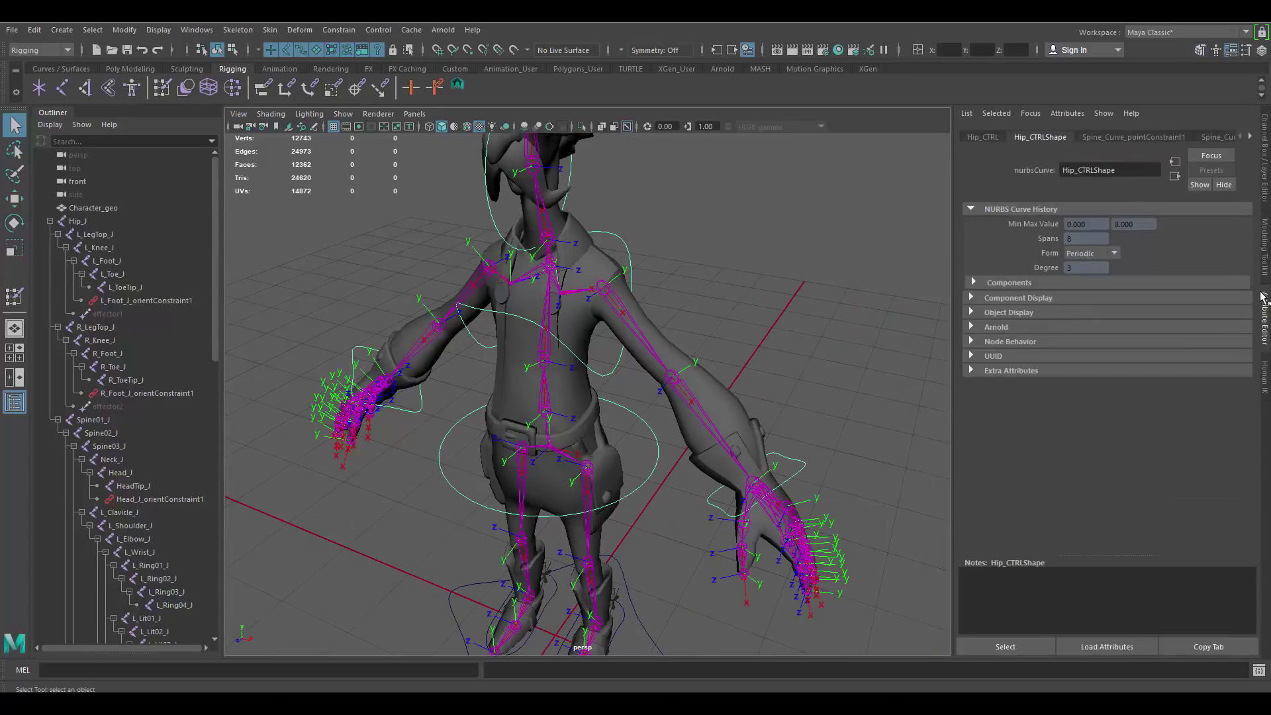
Enable the drawing overrides of Hip_CTRLShape, set its index color to red and clear the selection.
left_click(973, 296)
left_click(973, 297)
left_click(971, 313)
left_click(1022, 434)
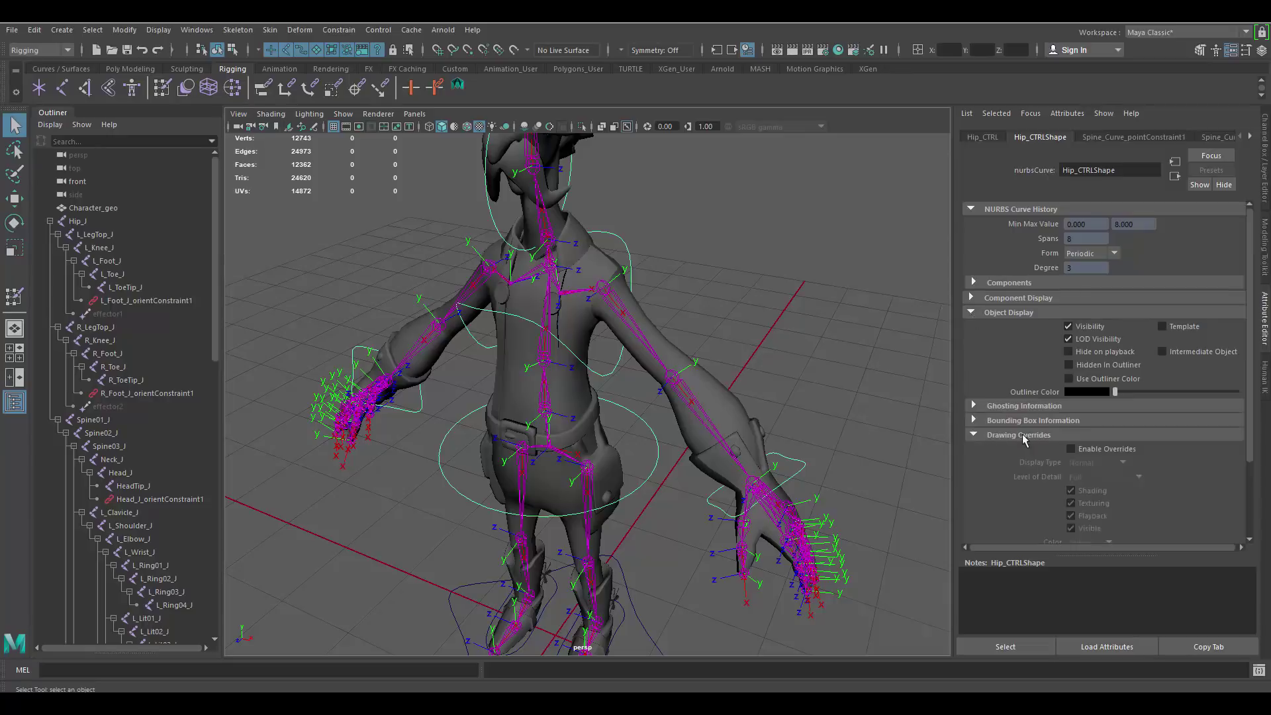
scroll(1025, 424, "down", 3)
left_click(1070, 369)
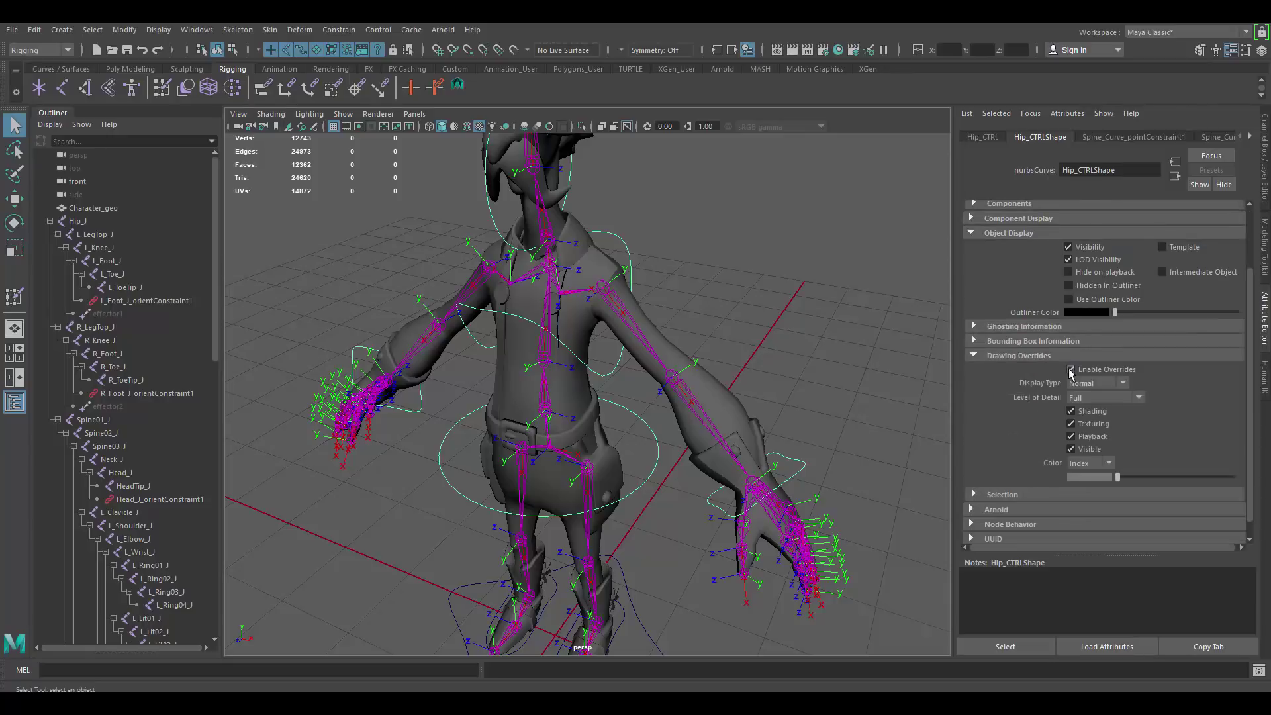
left_click_drag(1121, 476, 1166, 481)
left_click(874, 370)
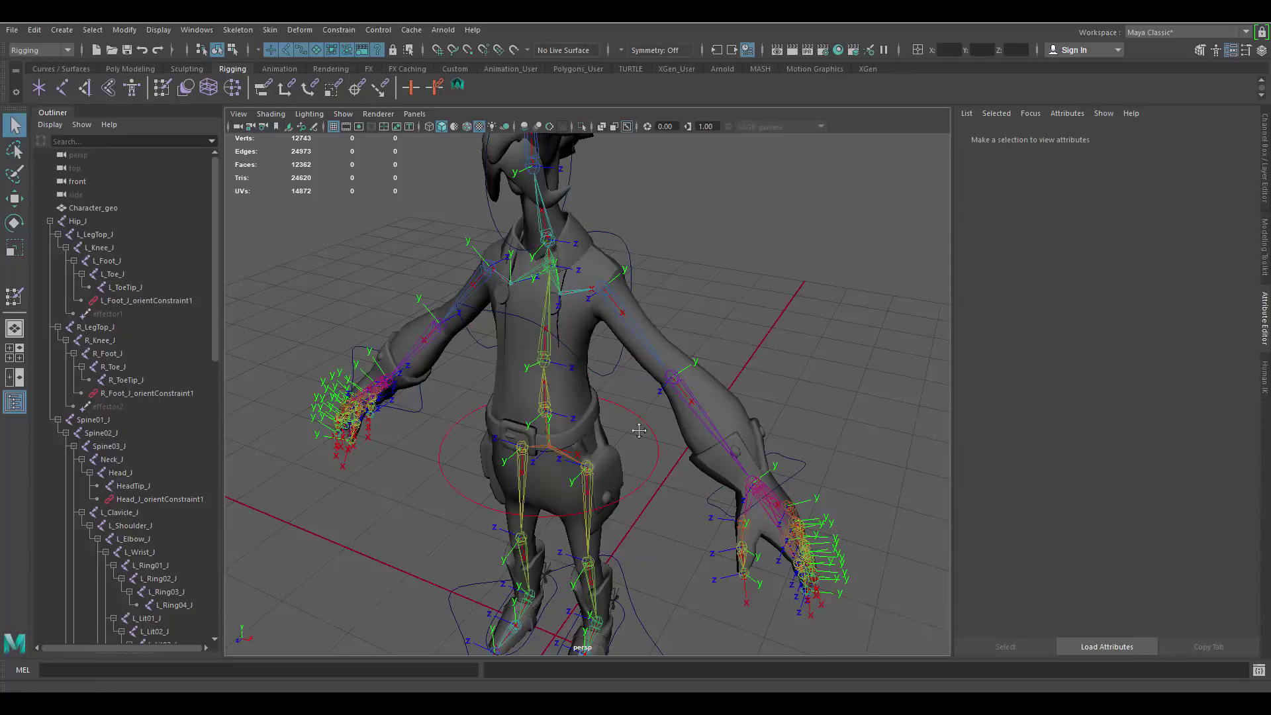
Enable the drawing overrides of L_Foot_CTRLShape, set its index color to green and clear the selection.
left_click_drag(873, 370, 788, 411, "alt")
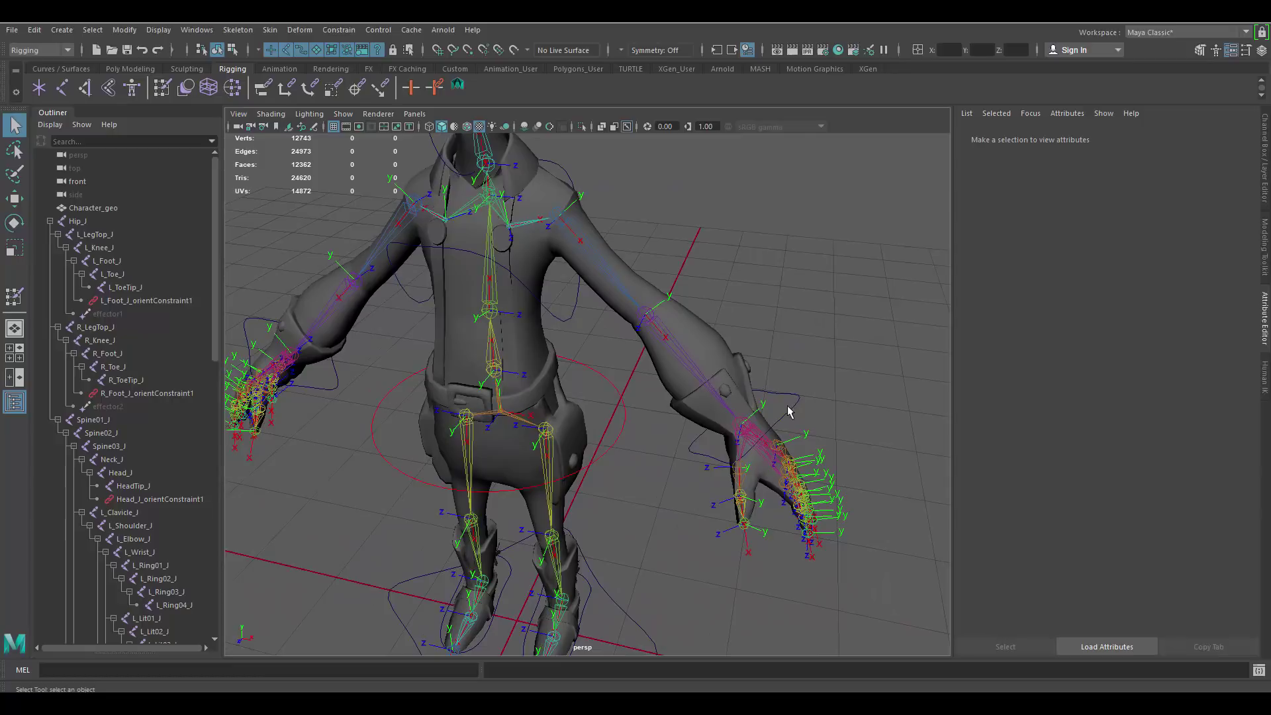
middle_click_drag(613, 424, 674, 358, "alt")
left_click(676, 377)
middle_click_drag(680, 488, 674, 405, "alt")
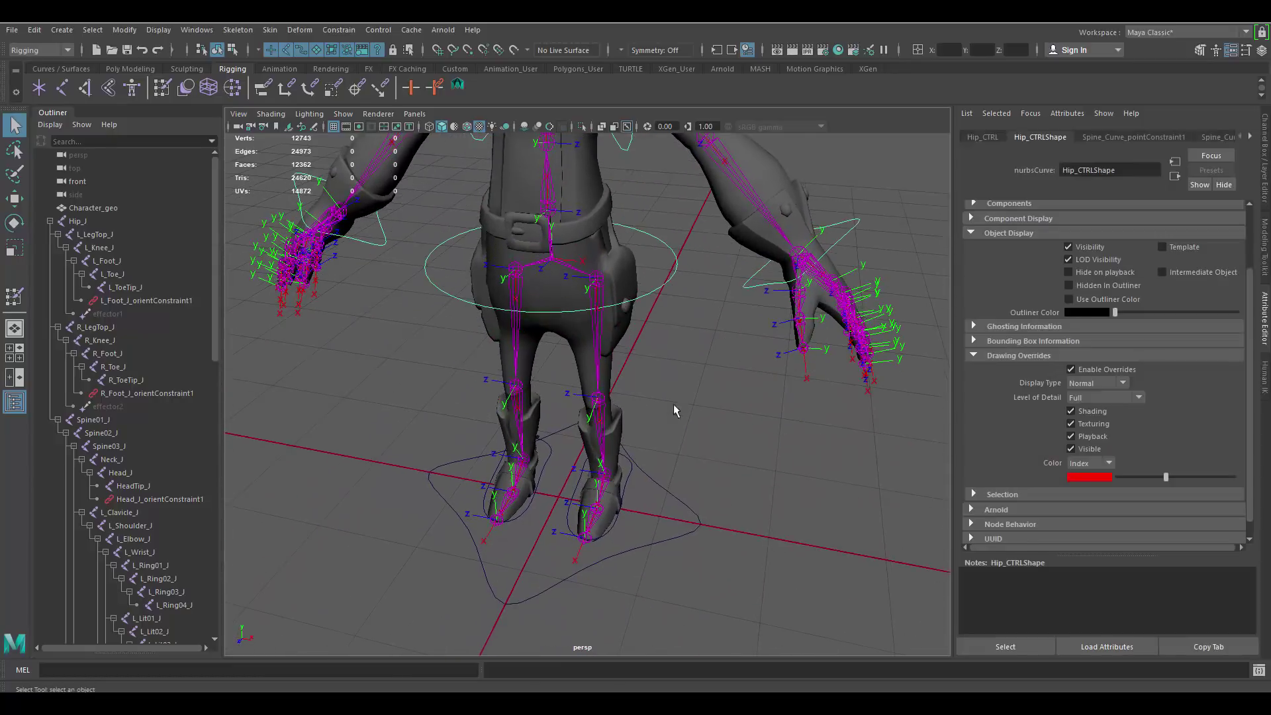
left_click(630, 484)
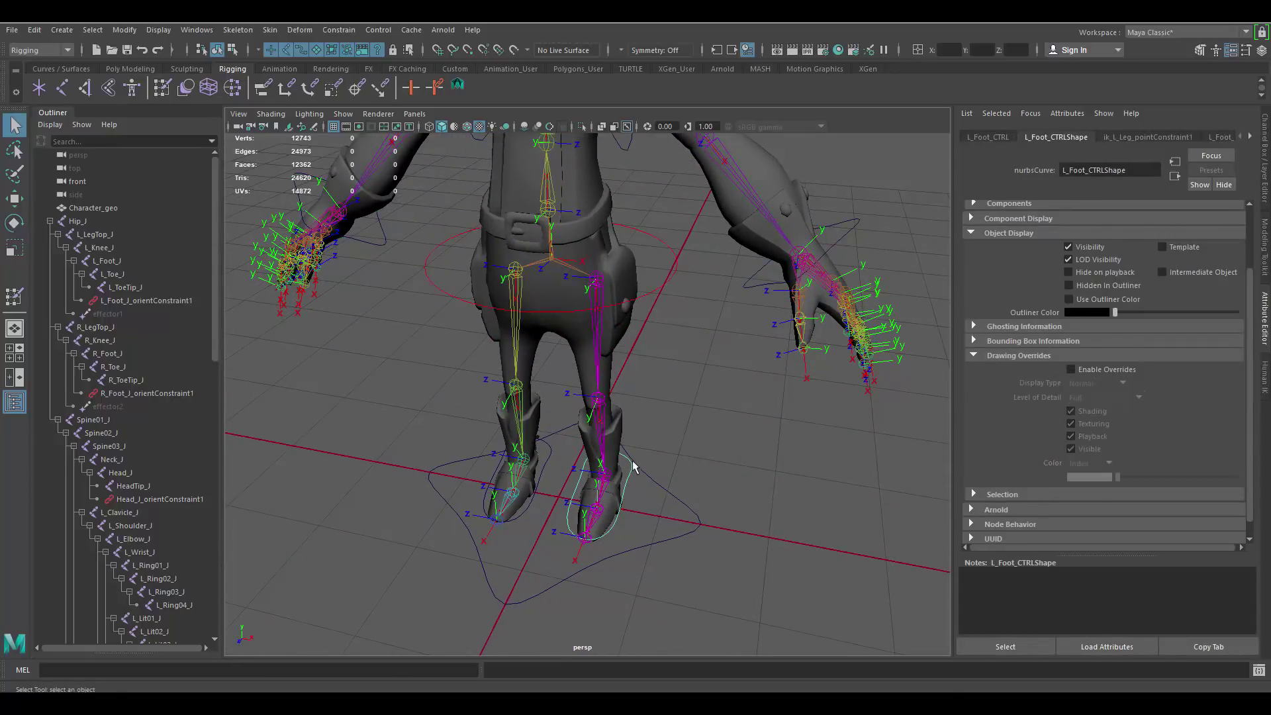
right_click_drag(629, 463, 539, 456, "alt")
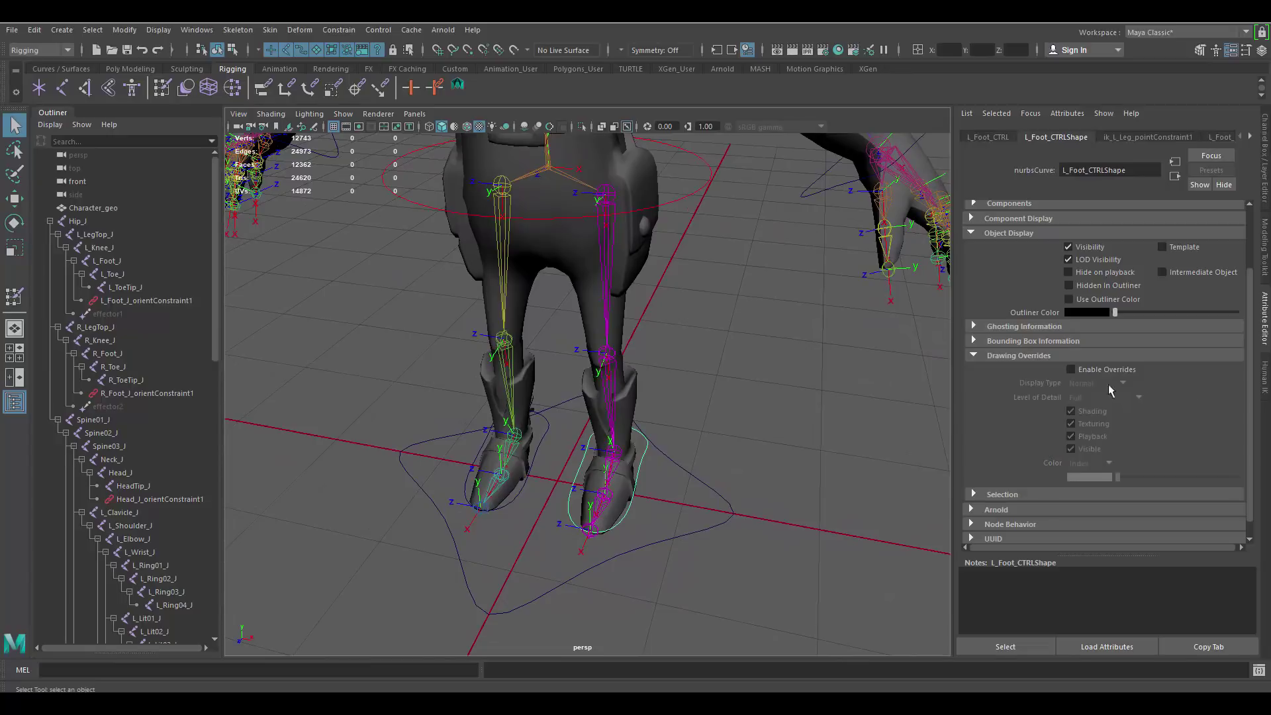
left_click(1072, 370)
left_click_drag(1134, 481, 1169, 480)
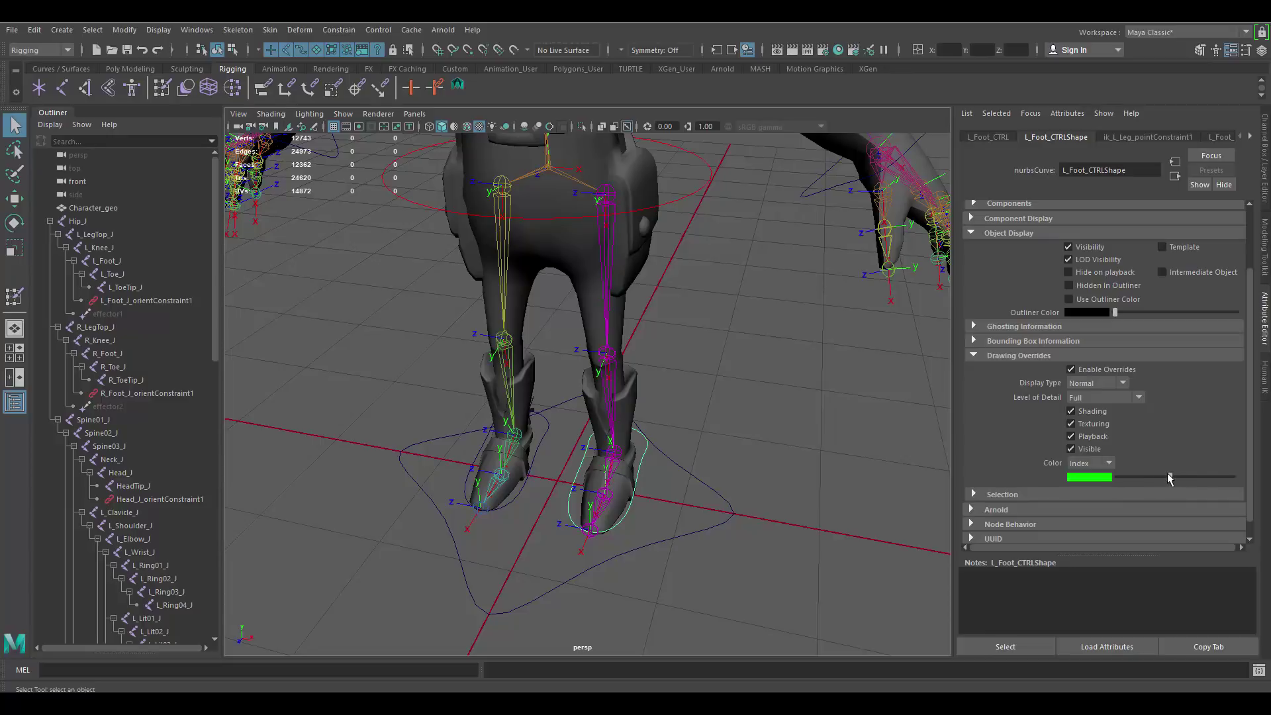
left_click(741, 427)
Enable the drawing overrides of R_Foot_CTRLShape, set its index color to green and clear the selection.
left_click(540, 450)
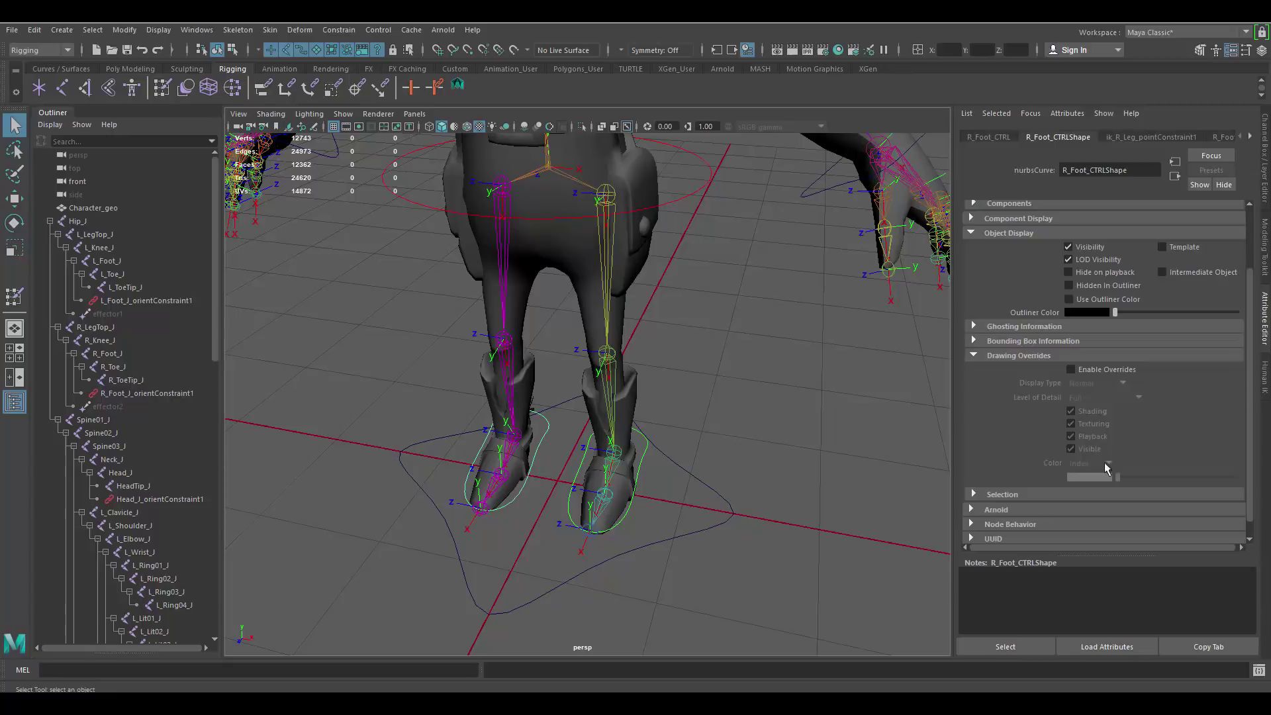
left_click(1070, 369)
left_click_drag(1136, 478, 1168, 478)
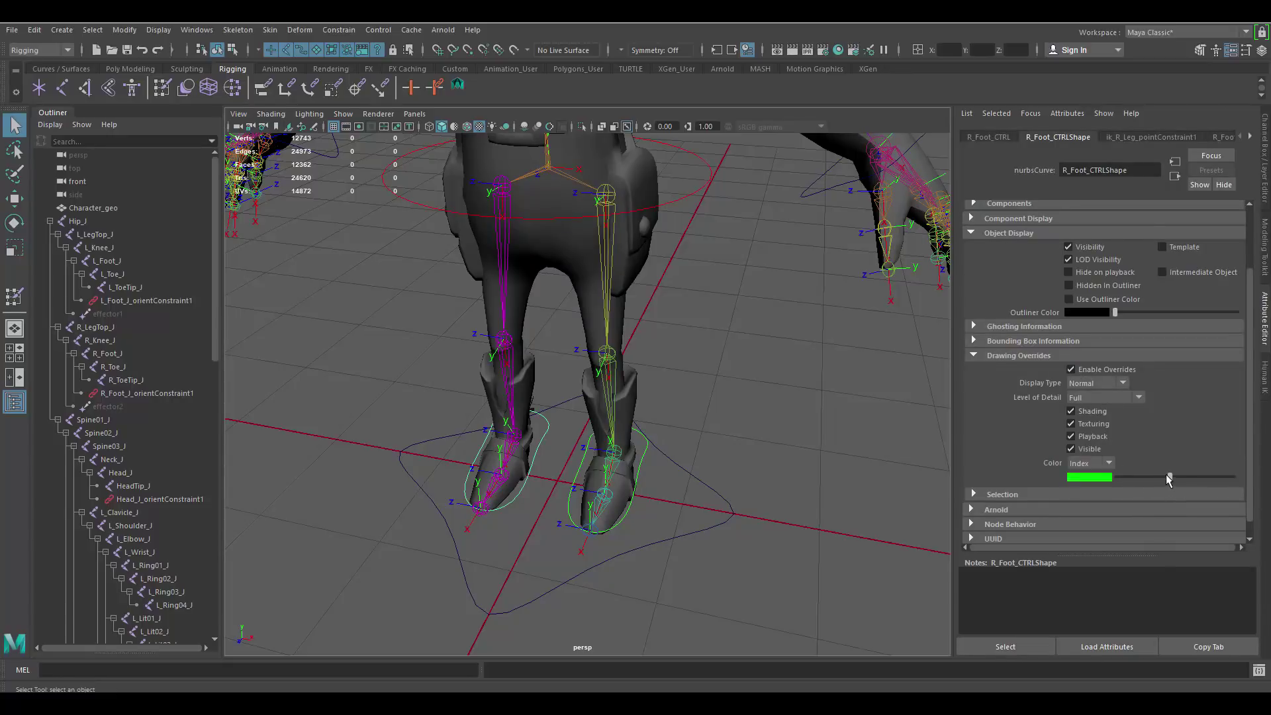
left_click(724, 458)
Enable the drawing overrides of L_Wrist_CTRLShape, set its index color to green and clear the selection.
scroll(702, 371, "down", 5)
middle_click_drag(700, 346, 686, 383, "alt")
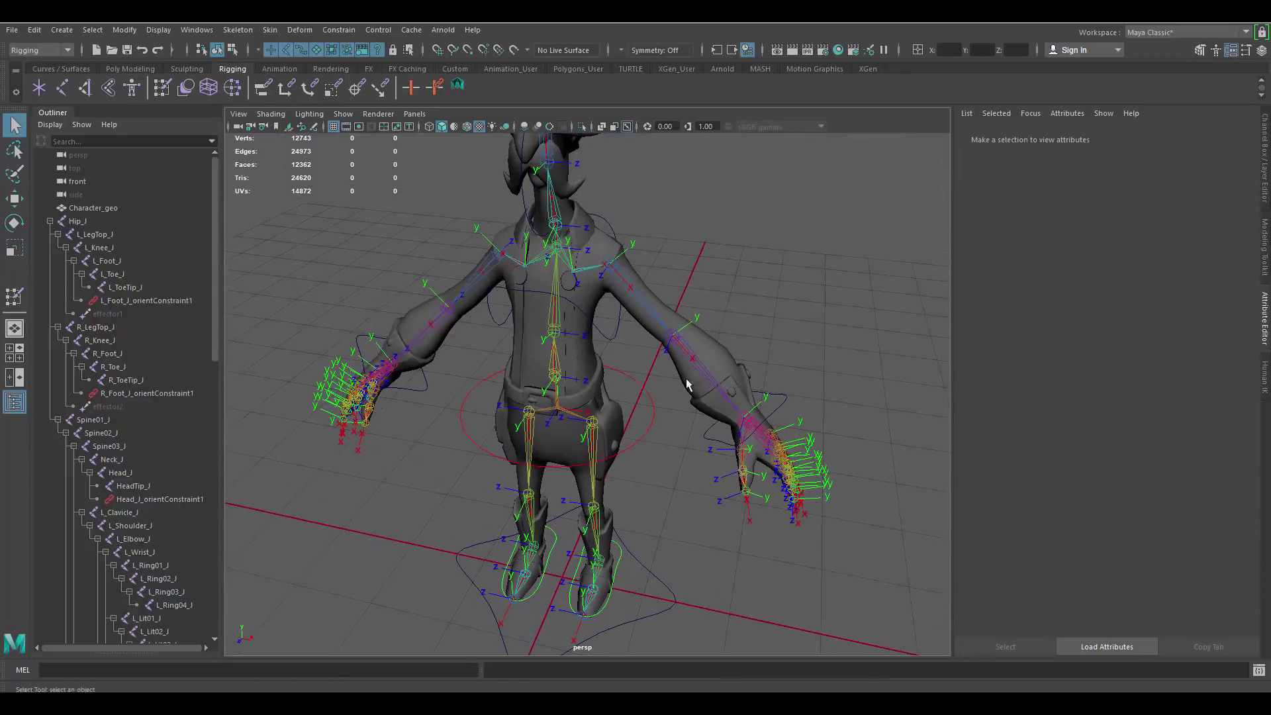
scroll(691, 384, "up", 2)
left_click(822, 394)
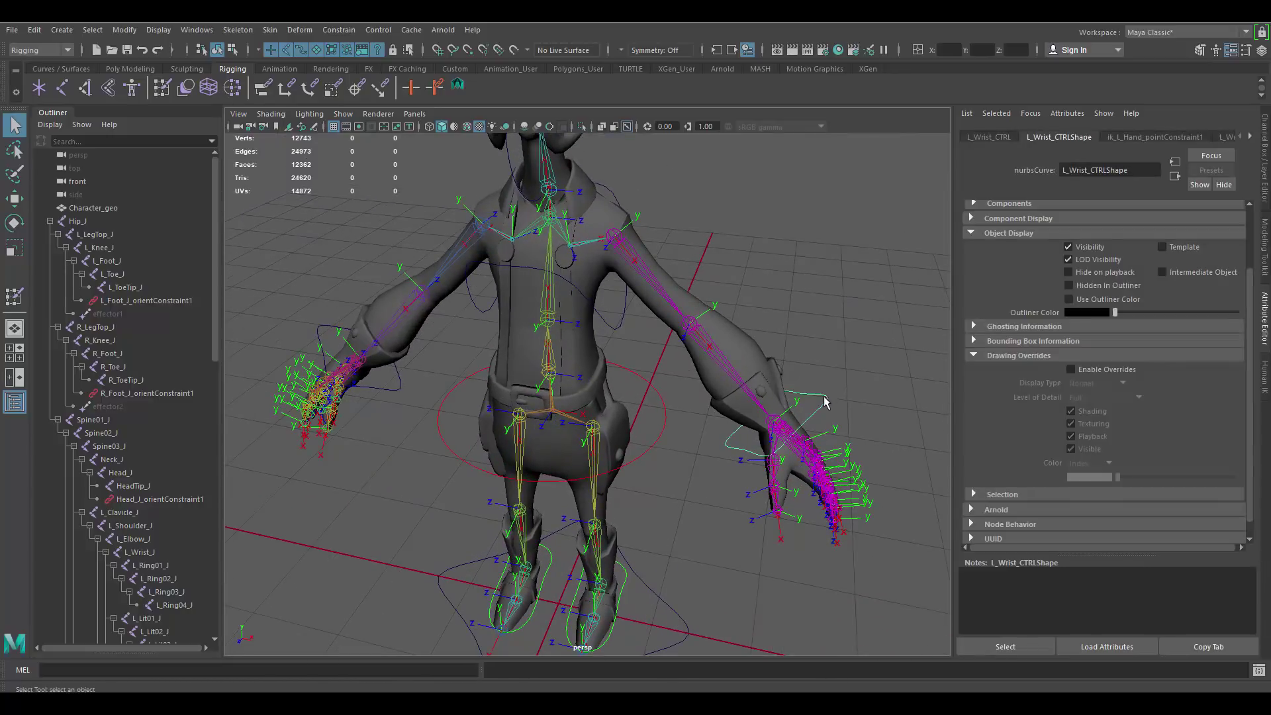
left_click(1080, 372)
left_click_drag(1118, 478, 1163, 481)
left_click(759, 319)
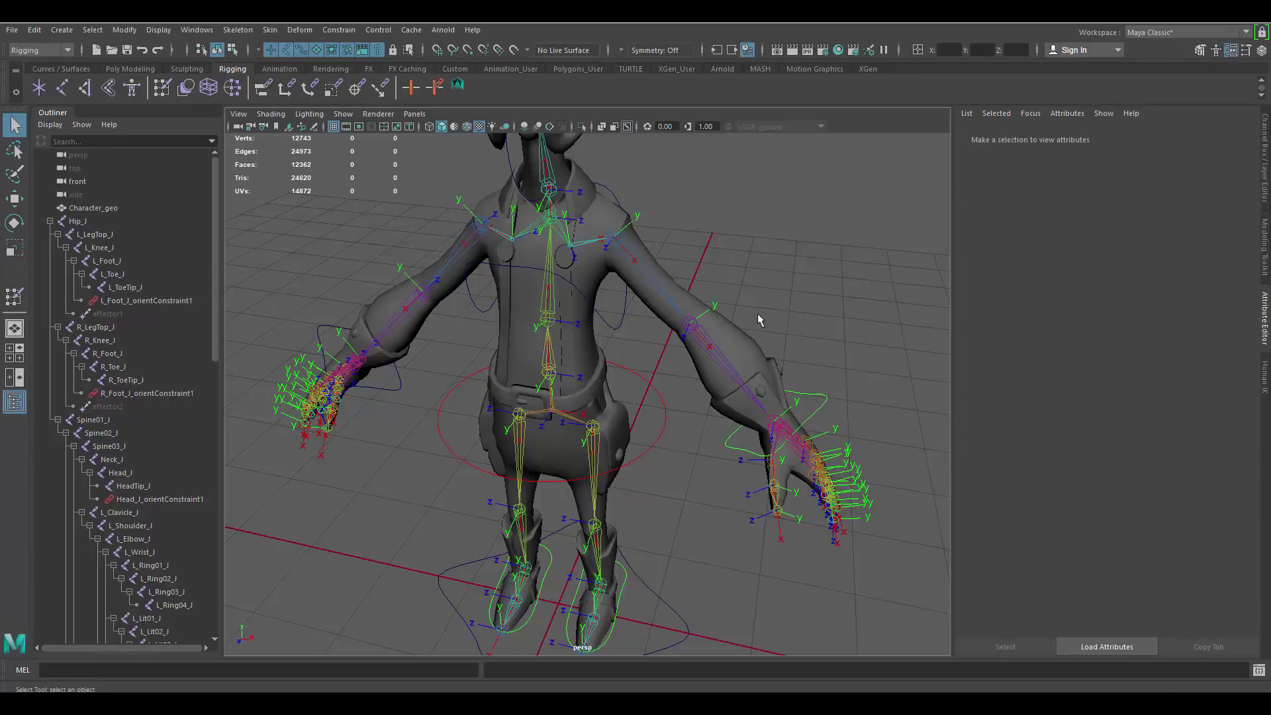
Hide the joints in the perspective viewport so only the character mesh and control curves are displayed.
left_click(309, 115)
left_click(309, 114)
left_click(309, 115)
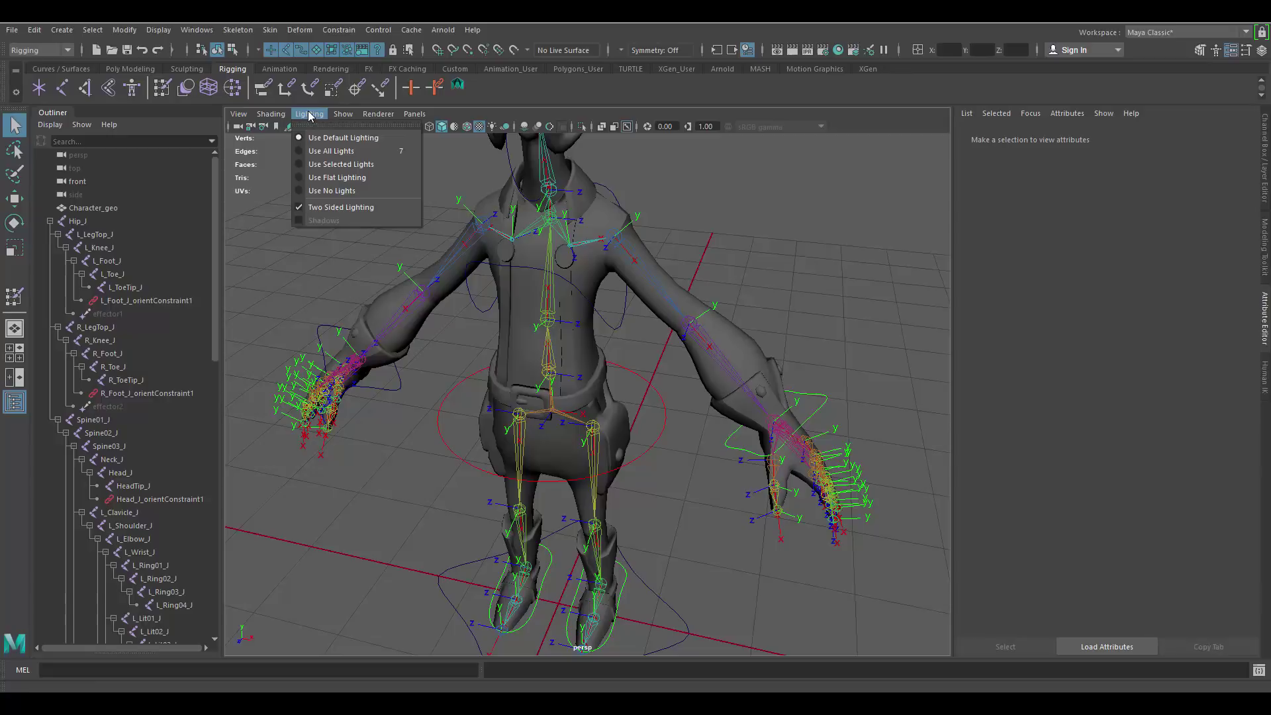
mouse_move(270, 117)
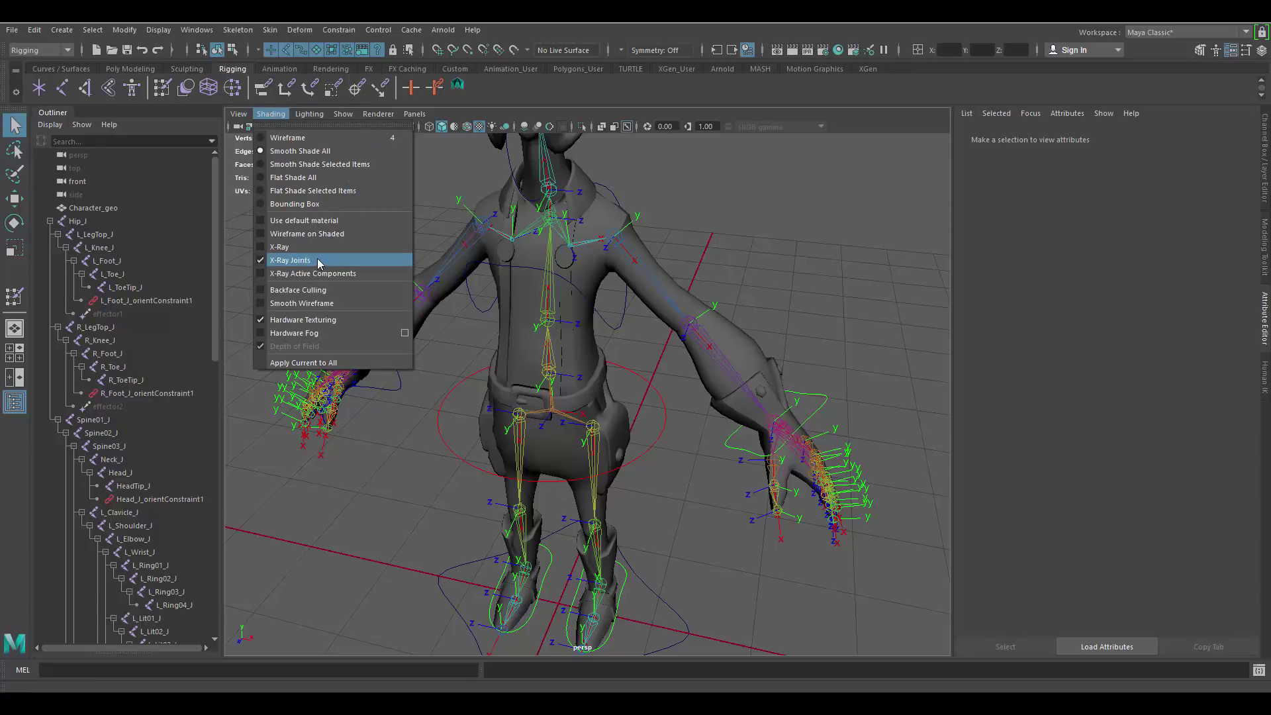
mouse_move(351, 116)
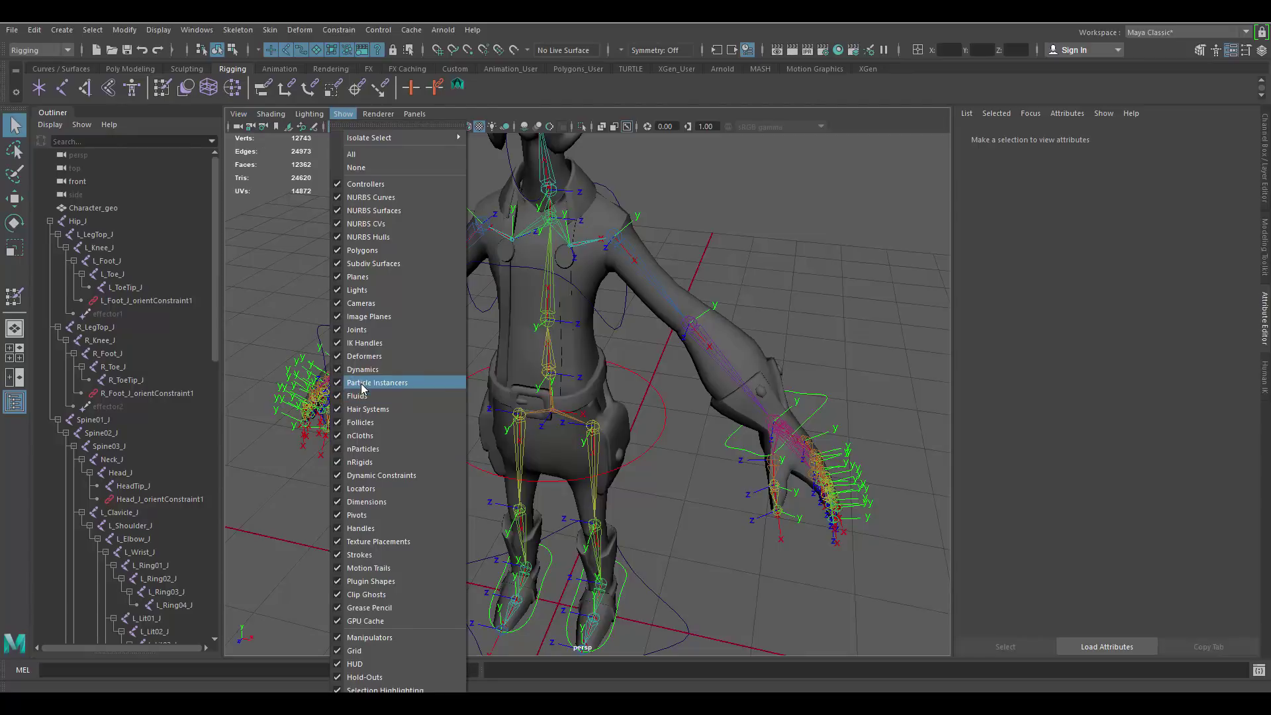
left_click(339, 329)
Enable the drawing overrides of R_Wrist_CTRLShape, set its index color to green and clear the selection.
scroll(630, 369, "down", 4)
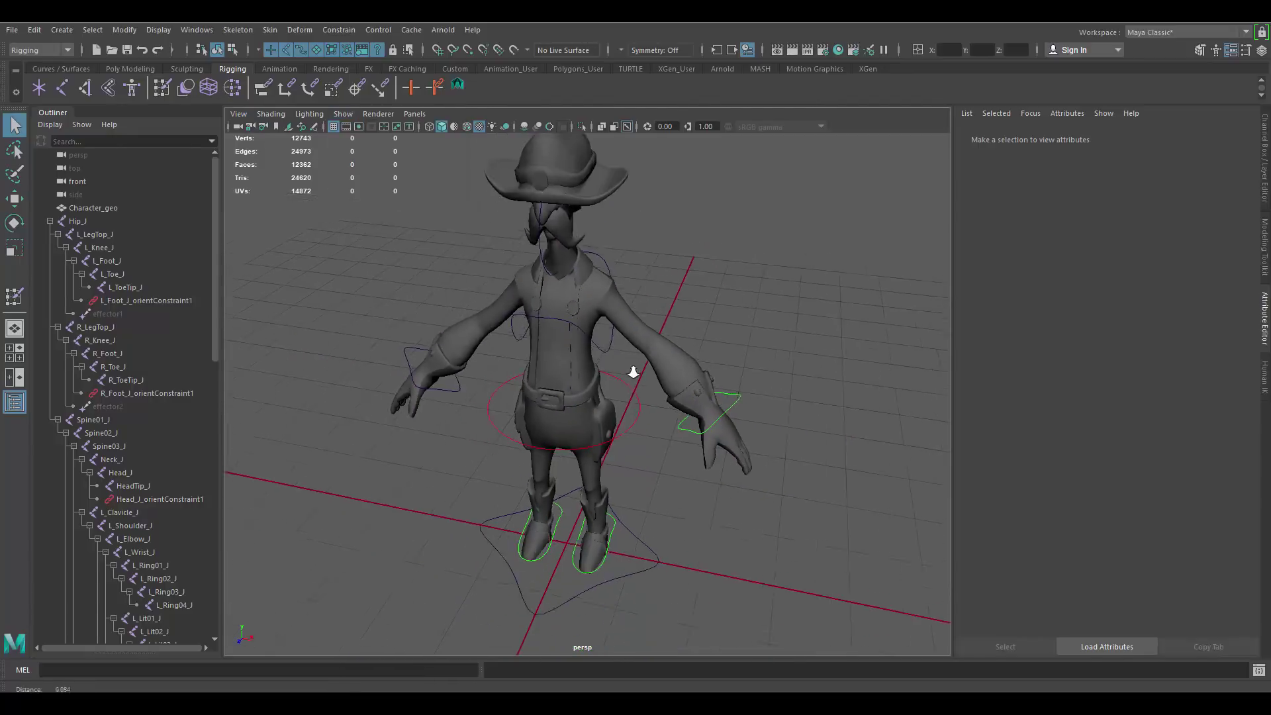
scroll(600, 369, "up", 2)
left_click(389, 346)
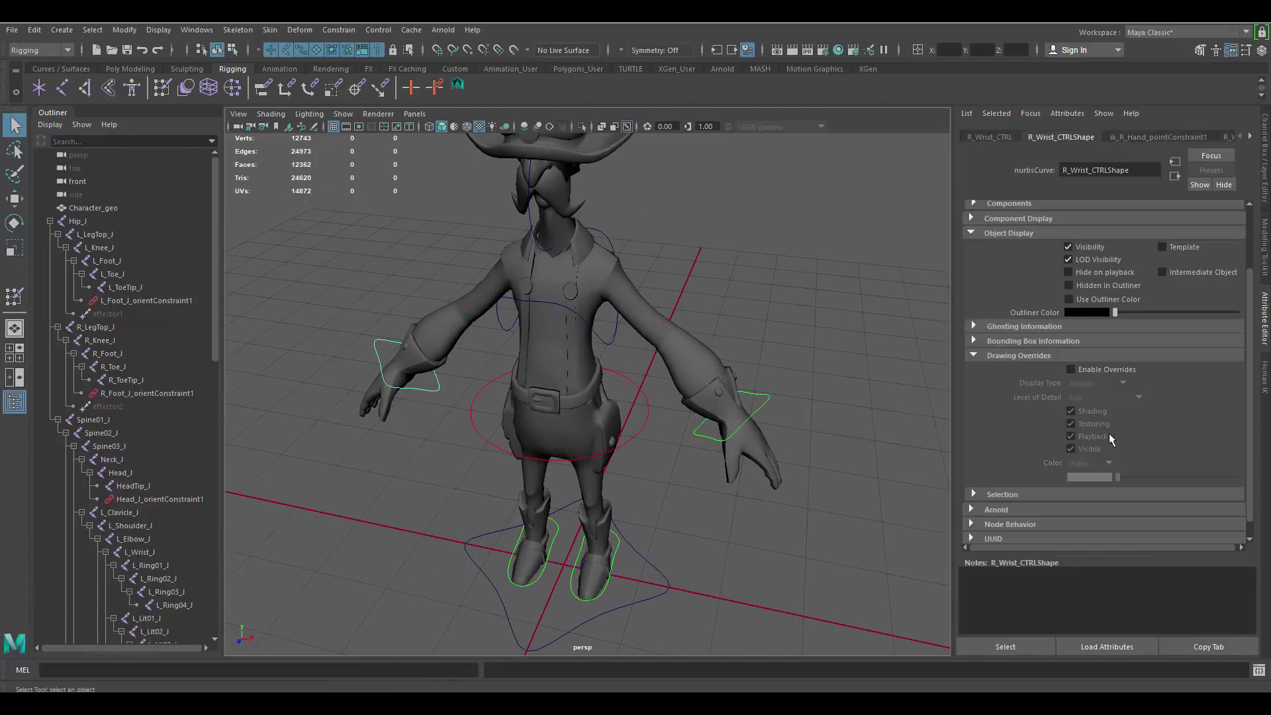
left_click(1070, 370)
left_click_drag(1135, 480, 1169, 478)
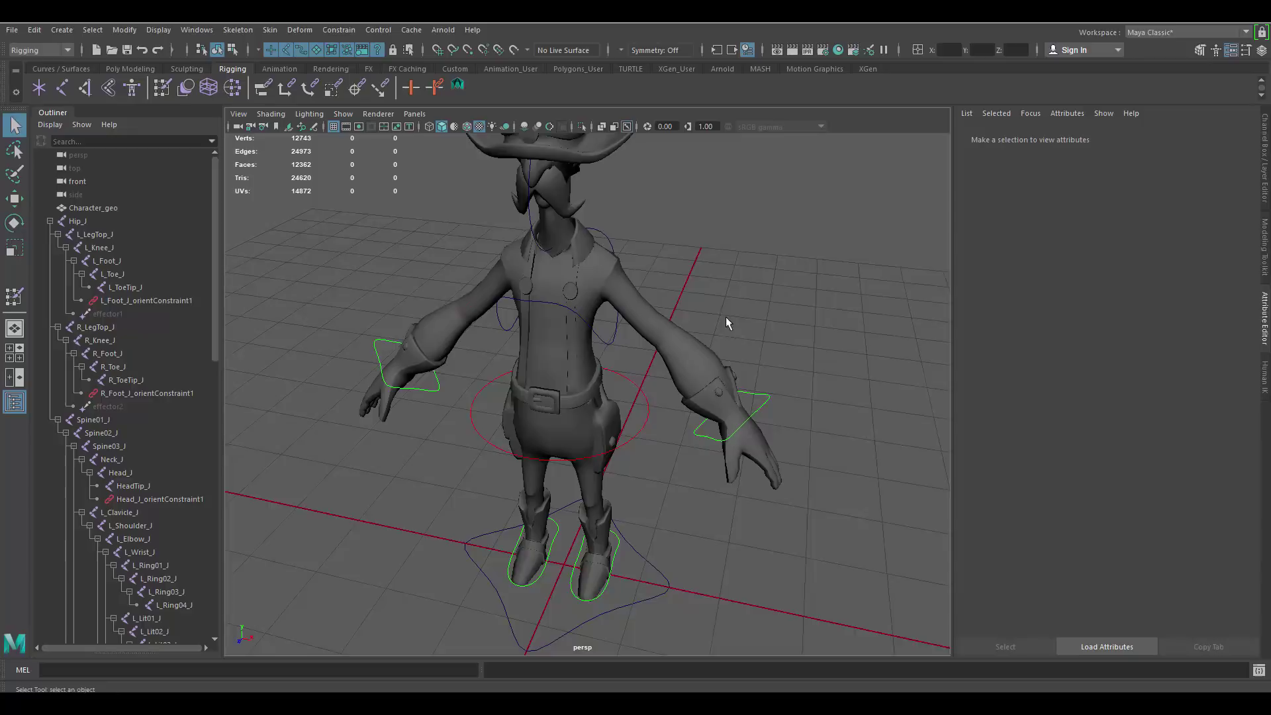
Switch from the Attribute Editor to the Channel Box / Layer Editor with nothing selected.
right_click_drag(725, 316, 614, 355, "alt")
left_click_drag(614, 355, 627, 352, "alt")
right_click_drag(627, 351, 769, 424, "alt")
left_click_drag(768, 423, 800, 434, "alt")
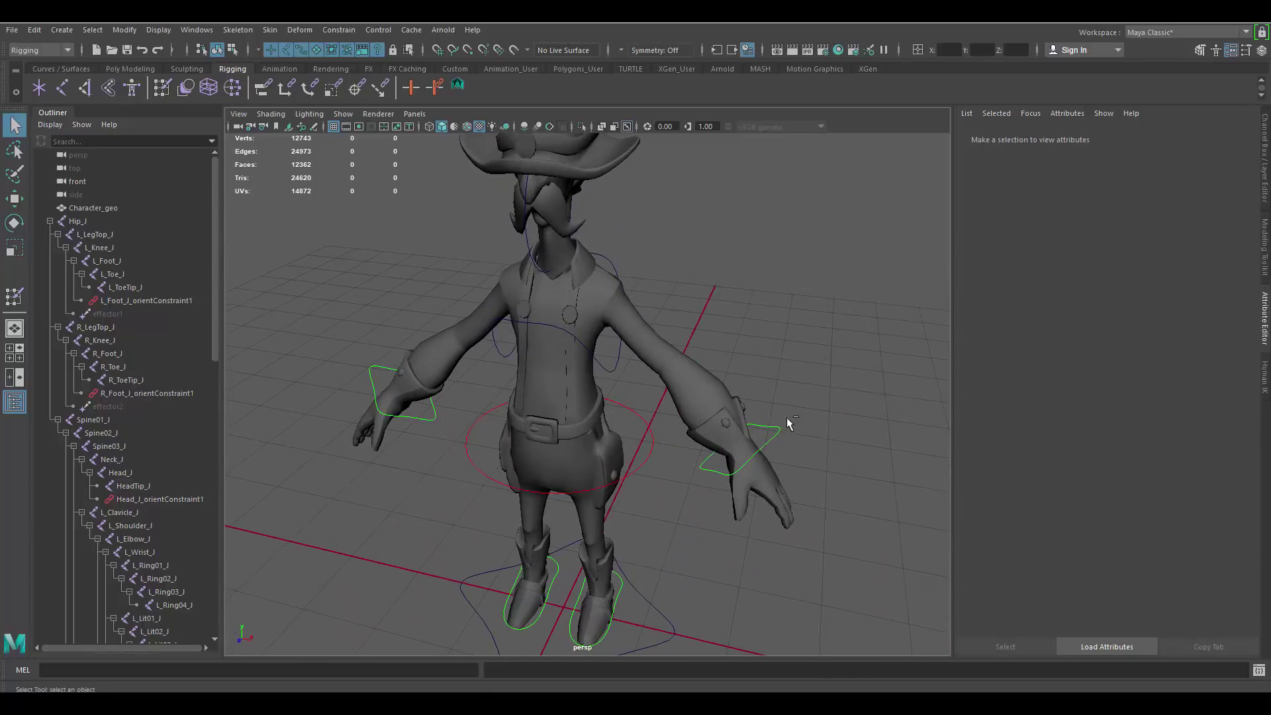
key("ctrl+a")
right_click_drag(814, 408, 801, 411, "alt")
left_click(784, 397)
left_click(811, 339)
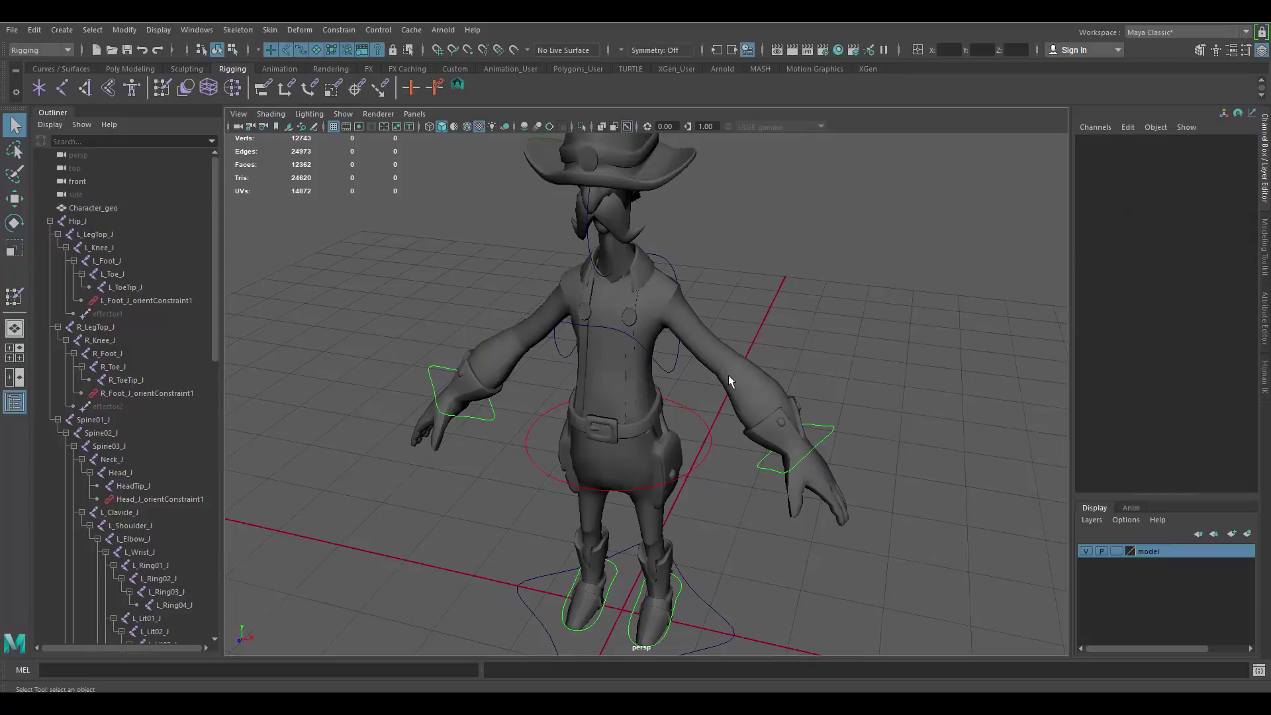
Test L_Wrist_CTRL by rotating it in several directions, and undo the rotations.
left_click_drag(728, 375, 726, 362, "alt")
right_click_drag(740, 367, 738, 347, "alt")
left_click_drag(738, 348, 851, 444, "alt")
left_click(829, 417)
key("e")
key("ctrl+z")
key("ctrl+z")
key("ctrl+z")
key("ctrl+z")
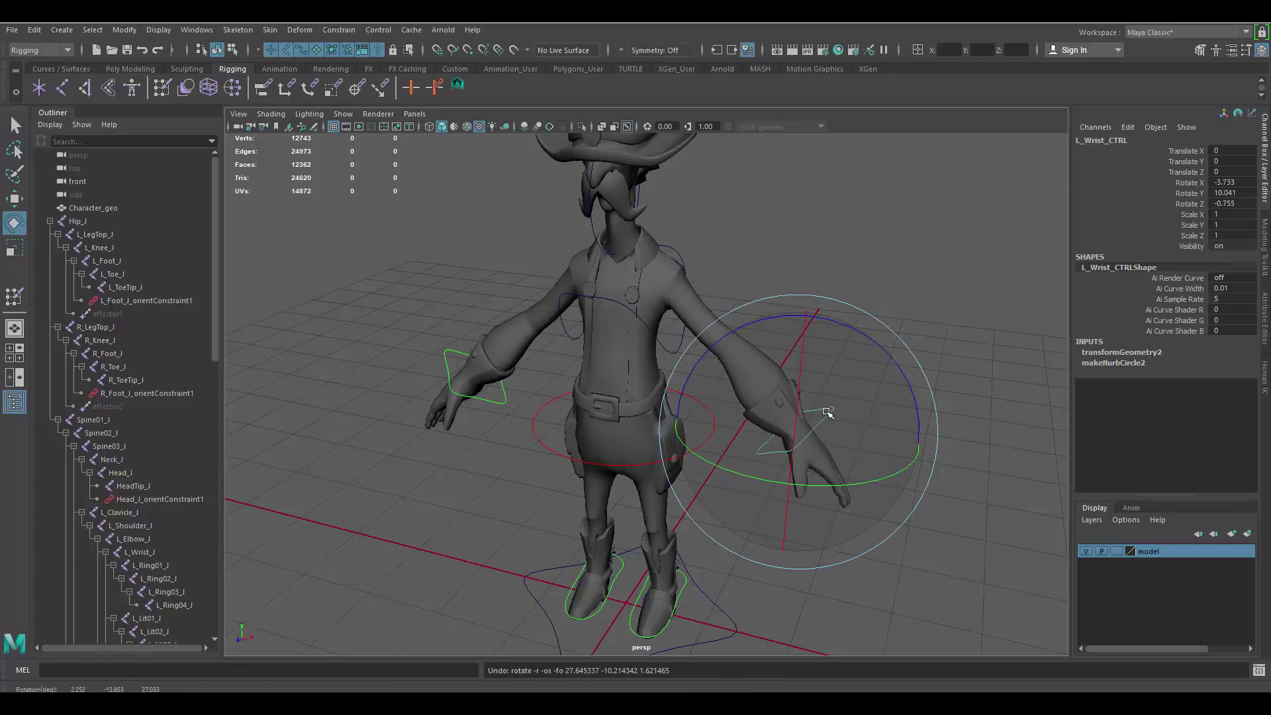
key("ctrl+z")
key("ctrl+z")
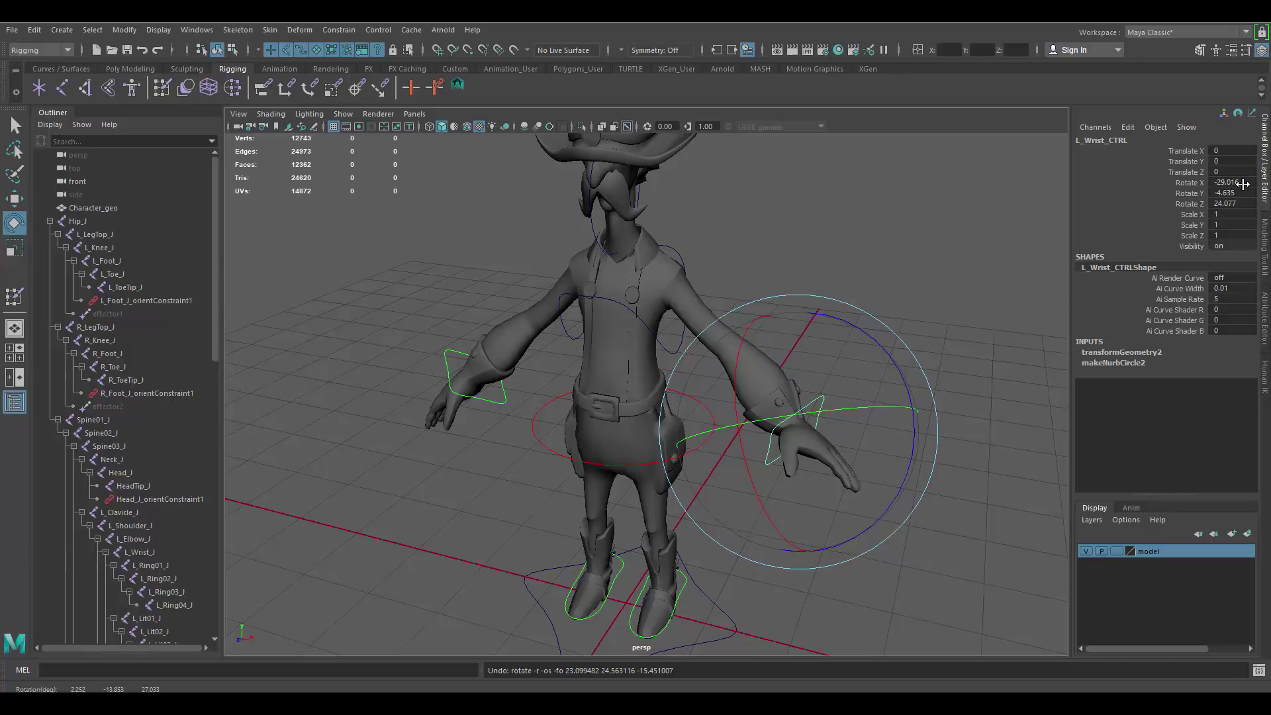
Set Rotate X, Y and Z of L_Wrist_CTRL to 0.
left_click_drag(1243, 184, 1238, 204)
type("0")
key("Return")
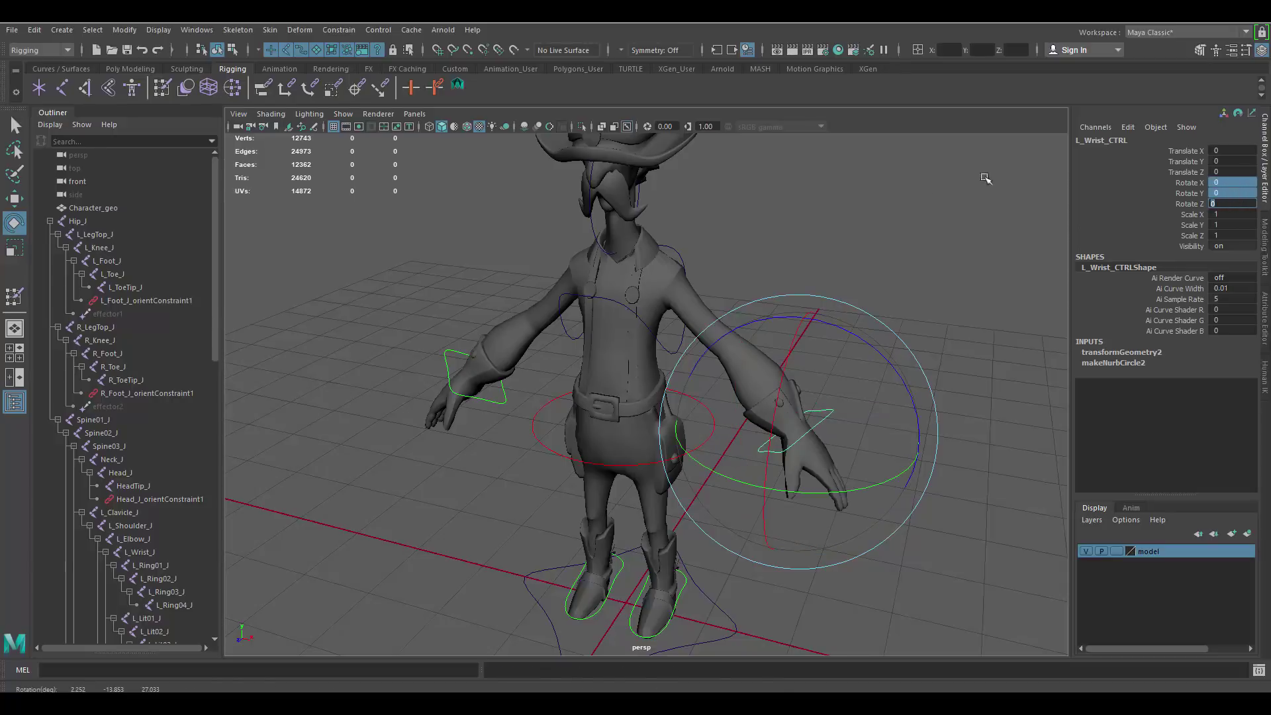
Test L_Wrist_CTRL by moving the hand upward, undo the move and clear the selection.
scroll(940, 241, "up", 1)
key("w")
left_click_drag(816, 434, 844, 300)
key("ctrl+z")
middle_click_drag(629, 380, 639, 347, "alt")
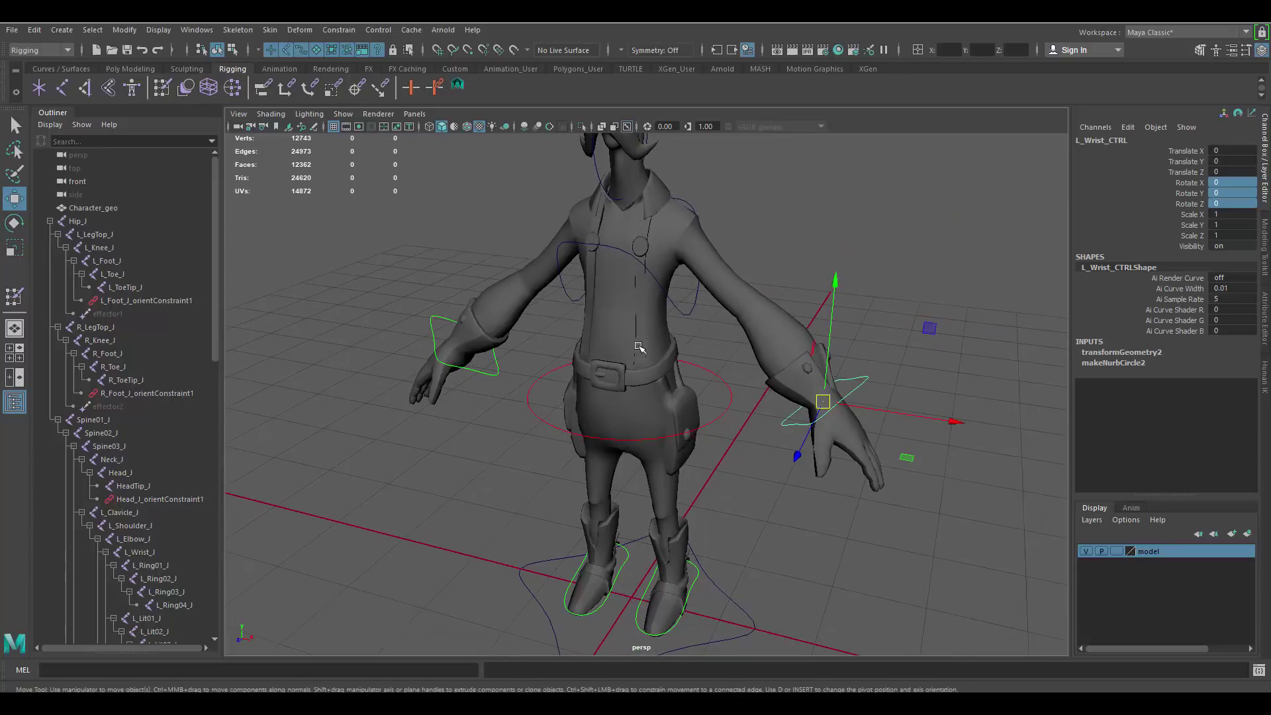
right_click_drag(639, 347, 611, 336, "alt")
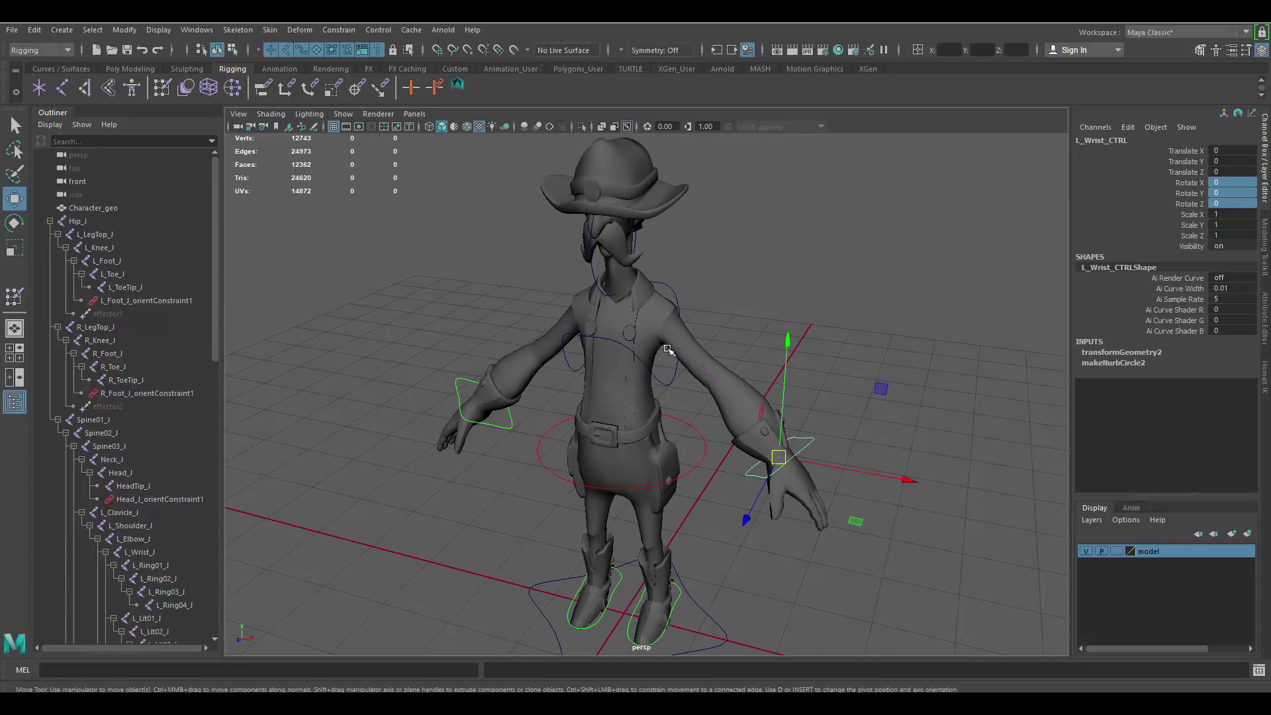
right_click_drag(667, 350, 688, 353, "alt")
left_click(884, 371)
Select the Character_geo mesh and open the Paint Skin Weights tool with its settings.
left_click(720, 388)
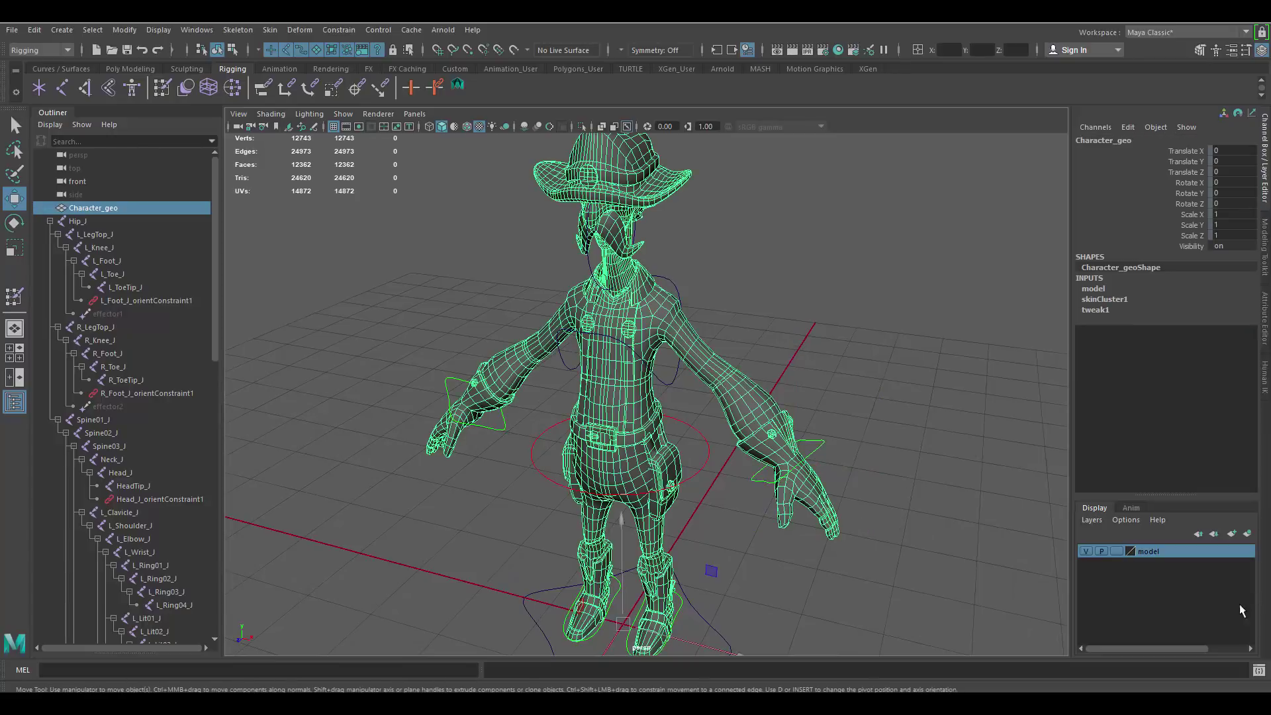
left_click(1116, 551)
left_click(852, 411)
left_click(739, 390)
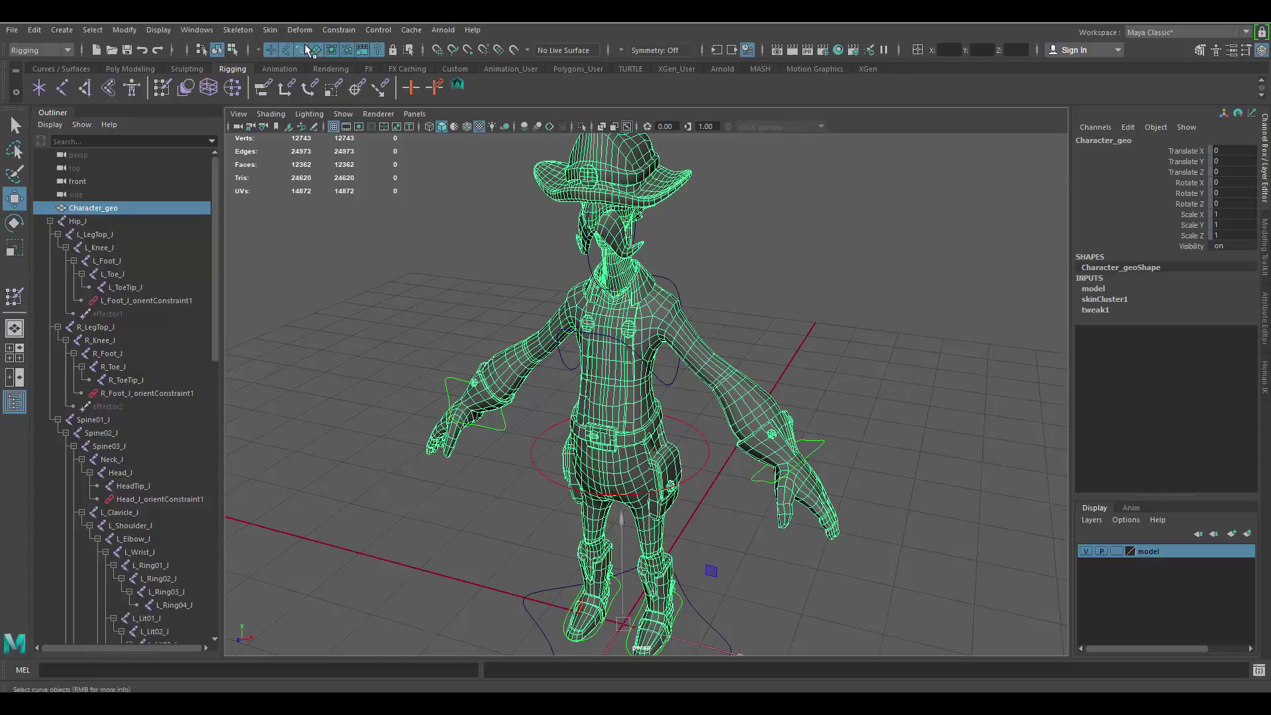
left_click(271, 31)
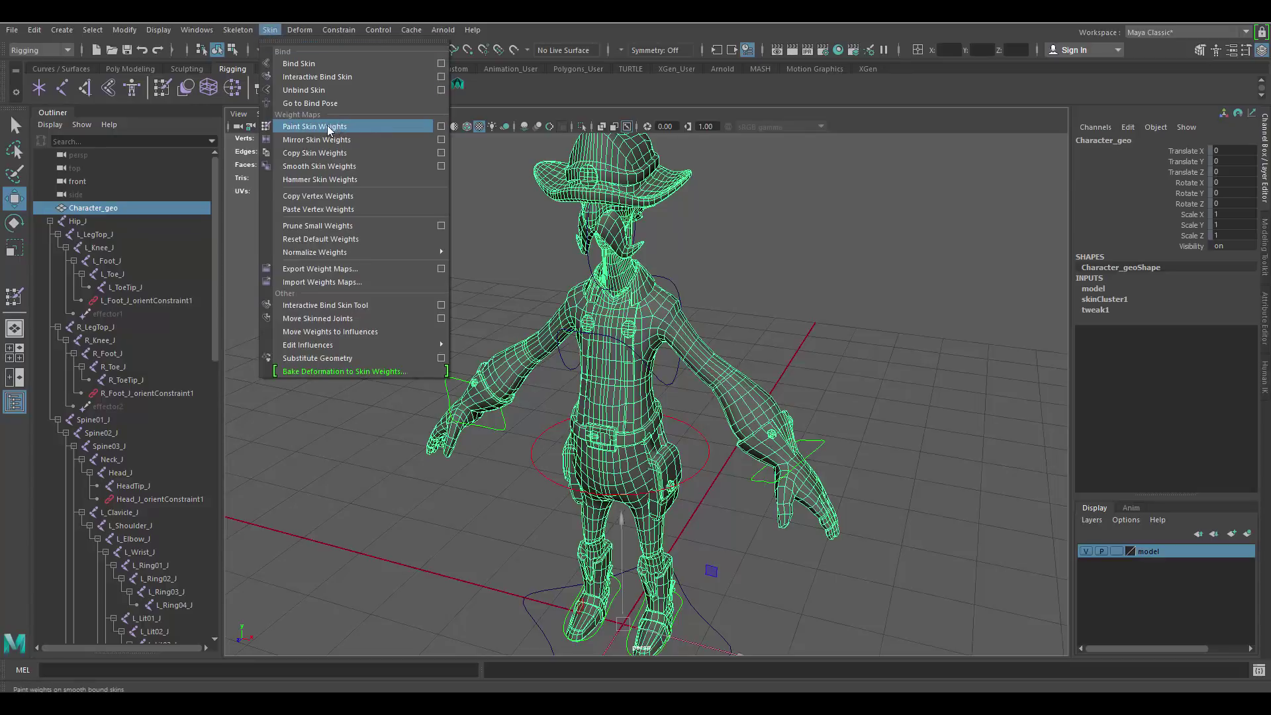
left_click(442, 127)
mouse_move(225, 125)
left_mouse_down()
mouse_move(375, 119)
mouse_move(260, 112)
mouse_move(267, 132)
left_mouse_up()
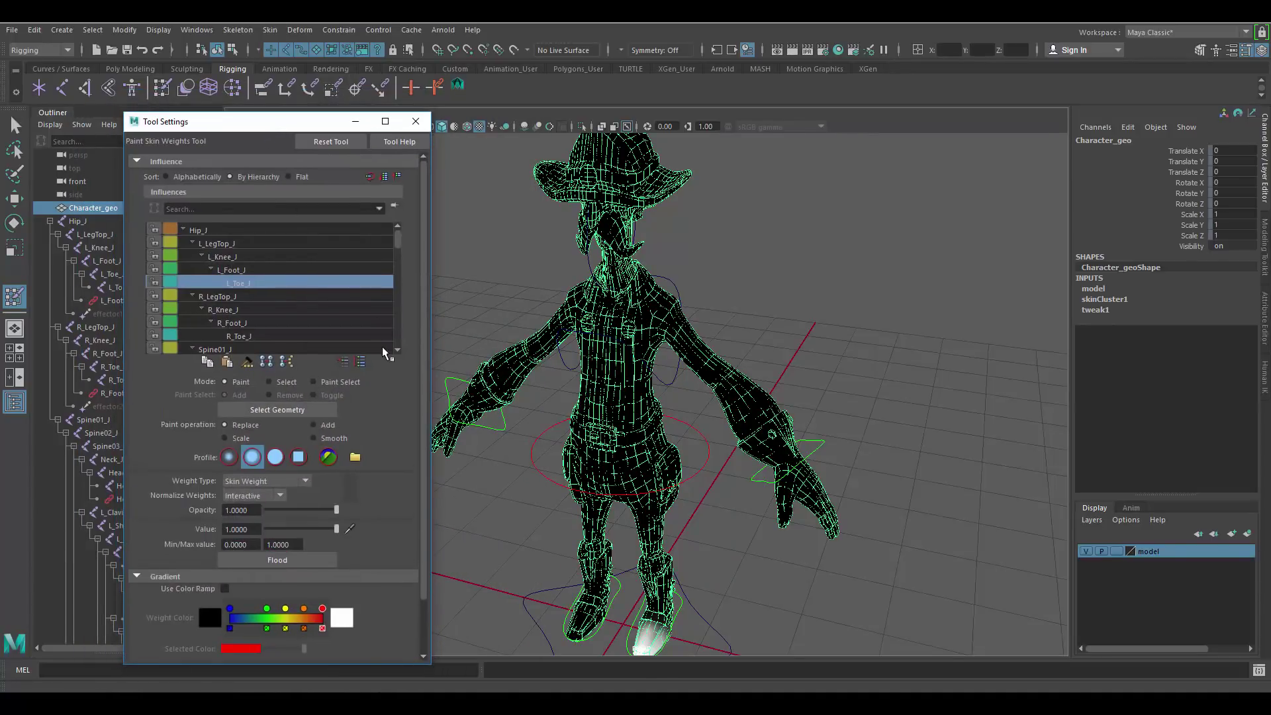
Choose the Hip_J influence and examine its skin weights around the front and back of the pelvis.
scroll(228, 265, "down", 5)
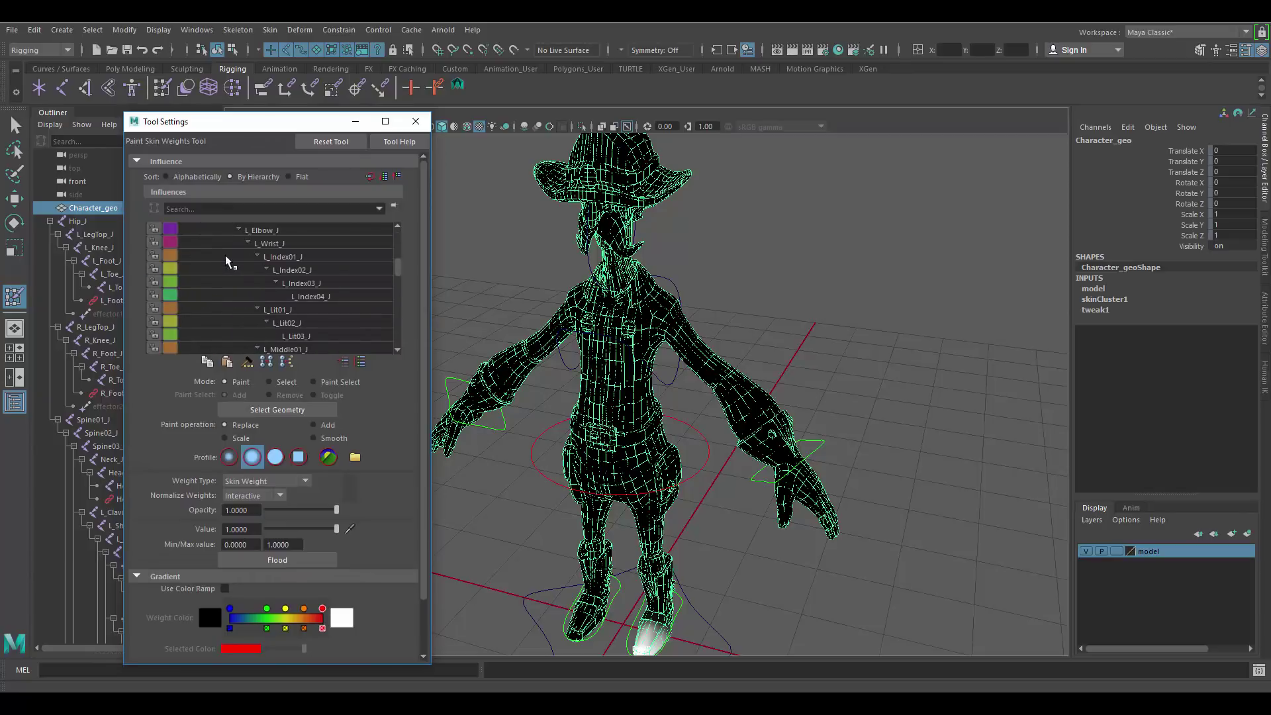
scroll(227, 261, "up", 5)
left_click(199, 230)
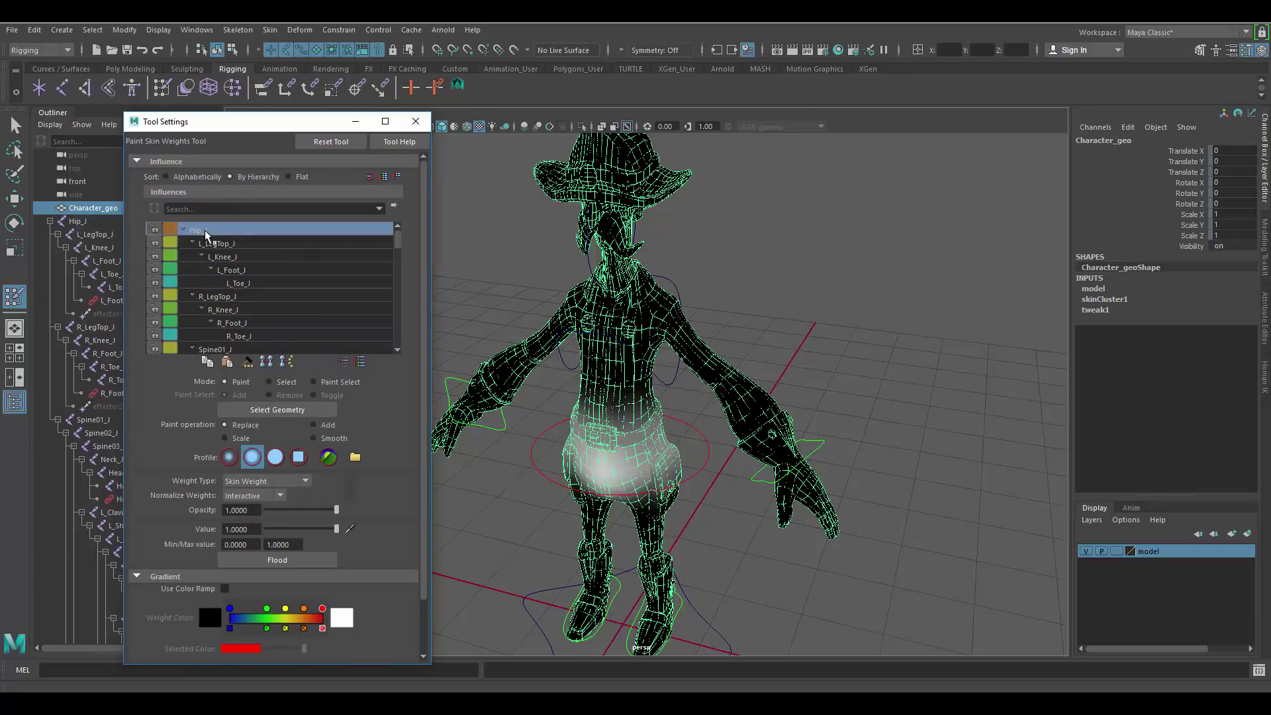
middle_click_drag(695, 369, 755, 306, "alt")
right_click_drag(756, 305, 761, 411, "alt")
left_click_drag(725, 391, 721, 379, "alt")
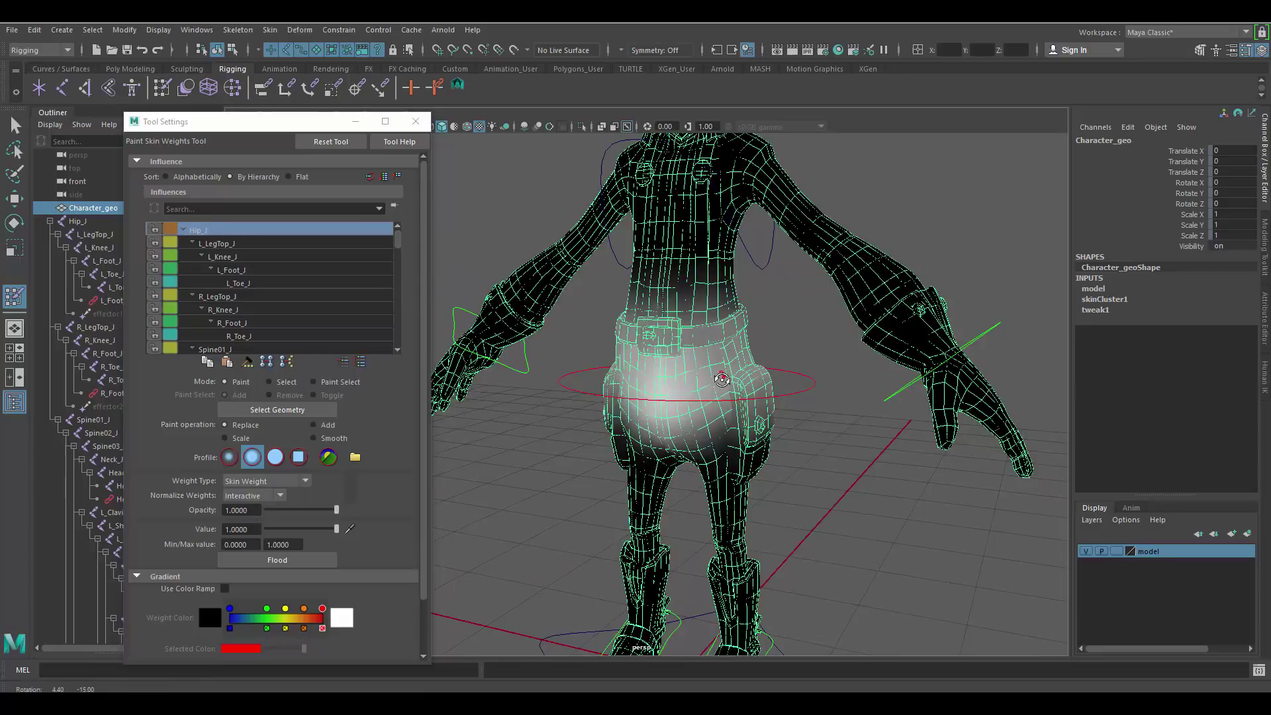
scroll(722, 379, "down", 4)
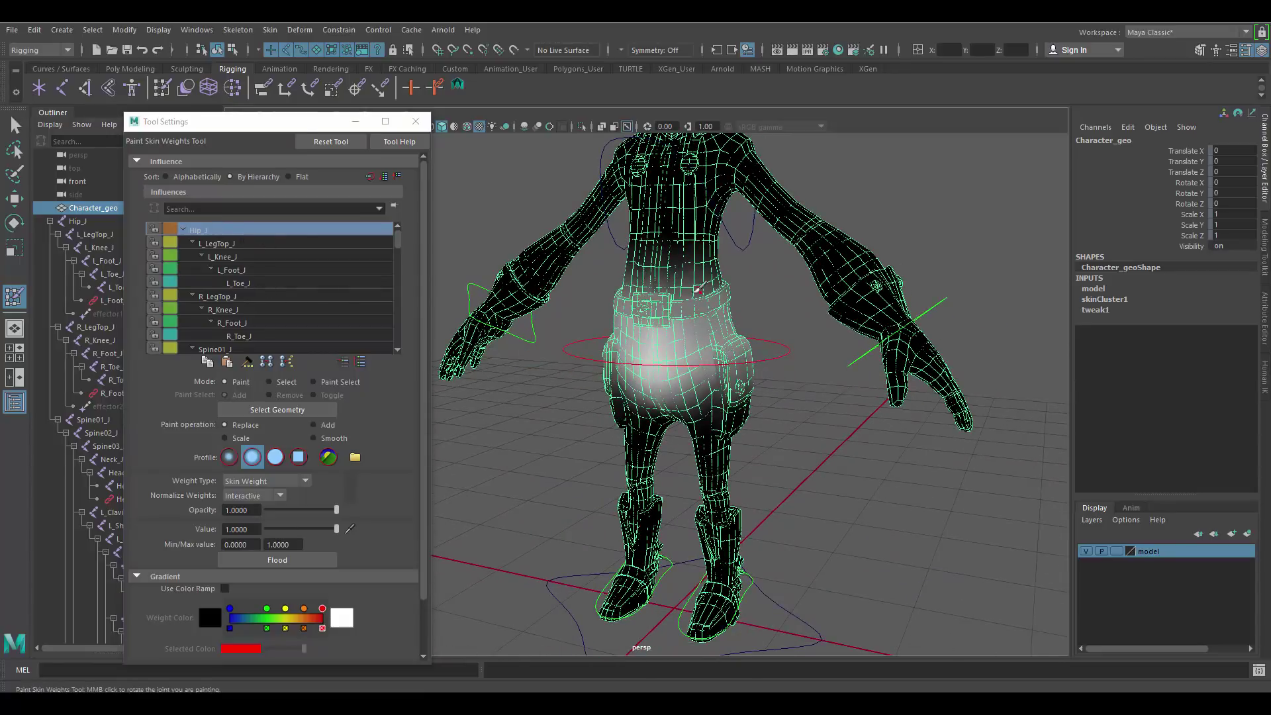
scroll(697, 290, "up", 3)
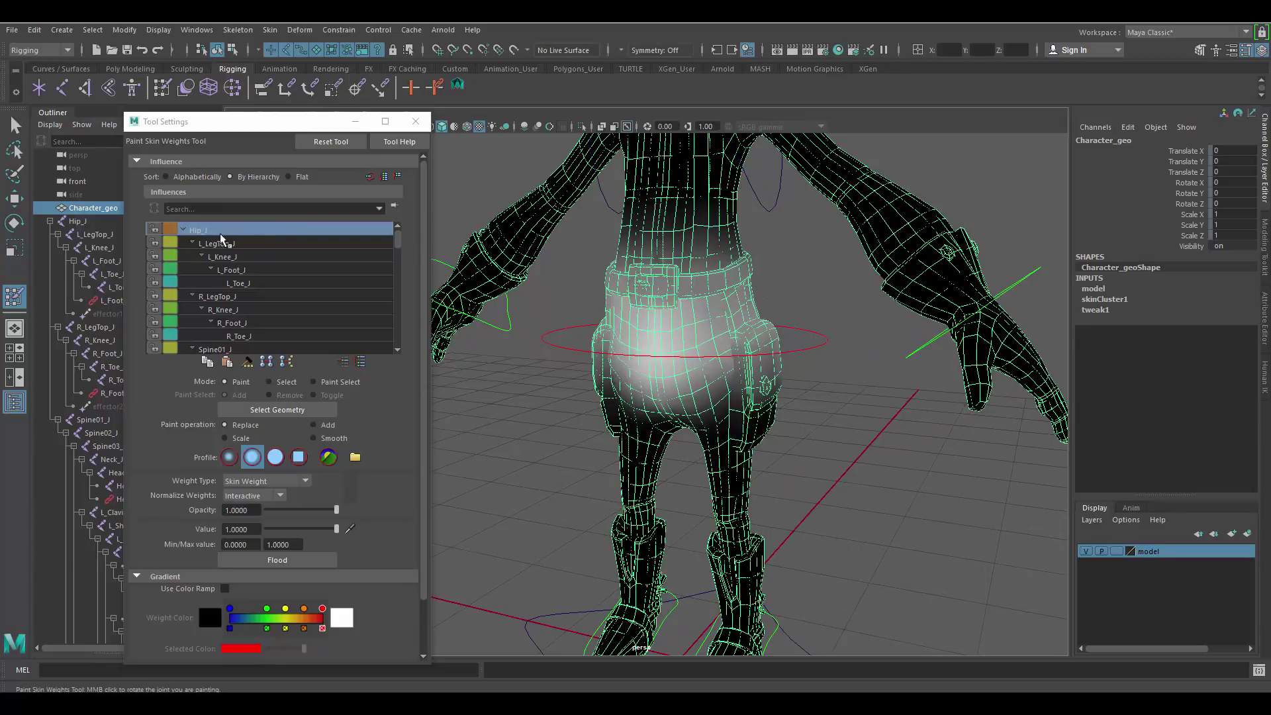
left_click_drag(894, 318, 715, 324, "alt")
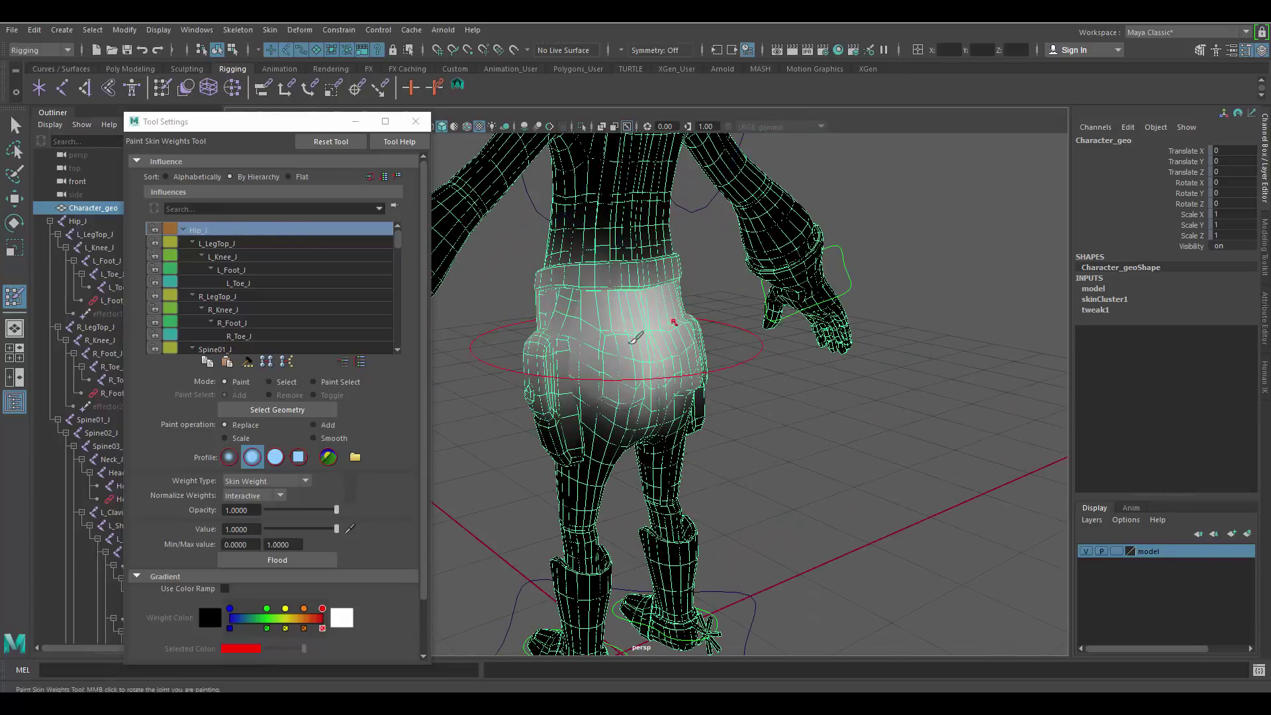
left_click_drag(636, 338, 857, 343, "alt")
Examine the left leg's skin weights through the influences L_LegTop_J, L_Knee_J, L_Foot_J and L_Toe_J.
left_click(239, 246)
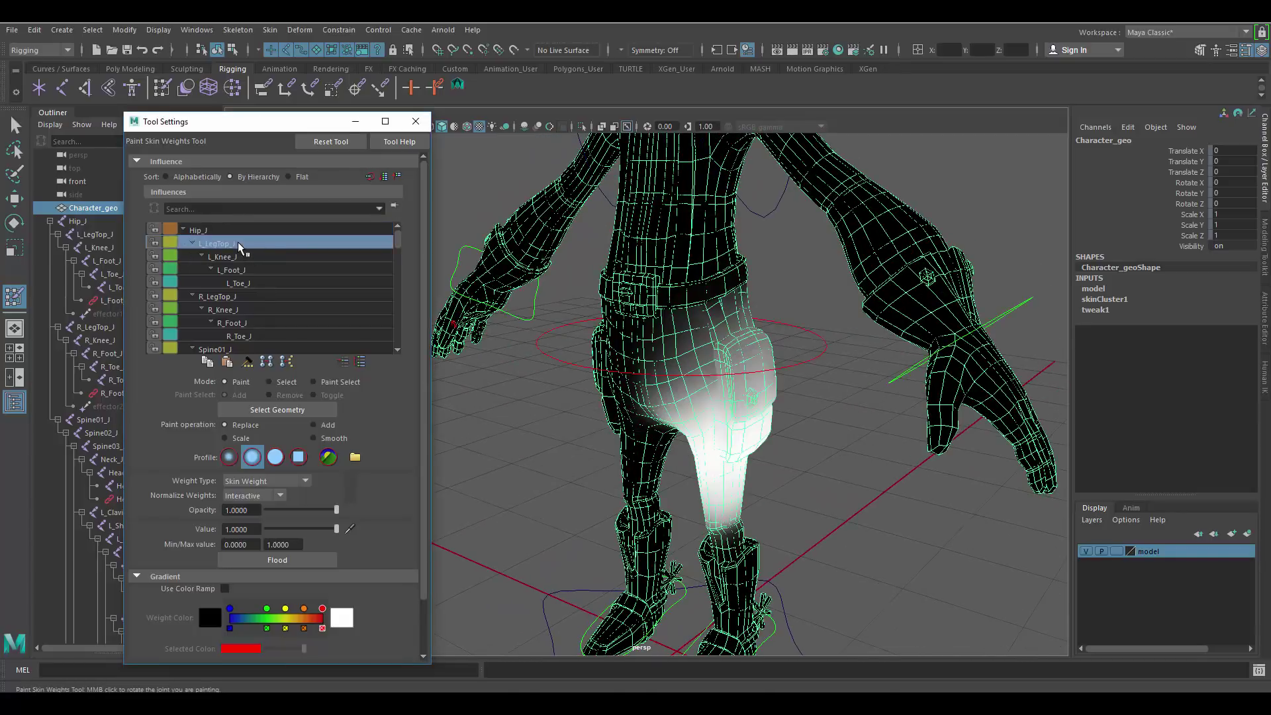
left_click_drag(740, 386, 662, 358, "alt")
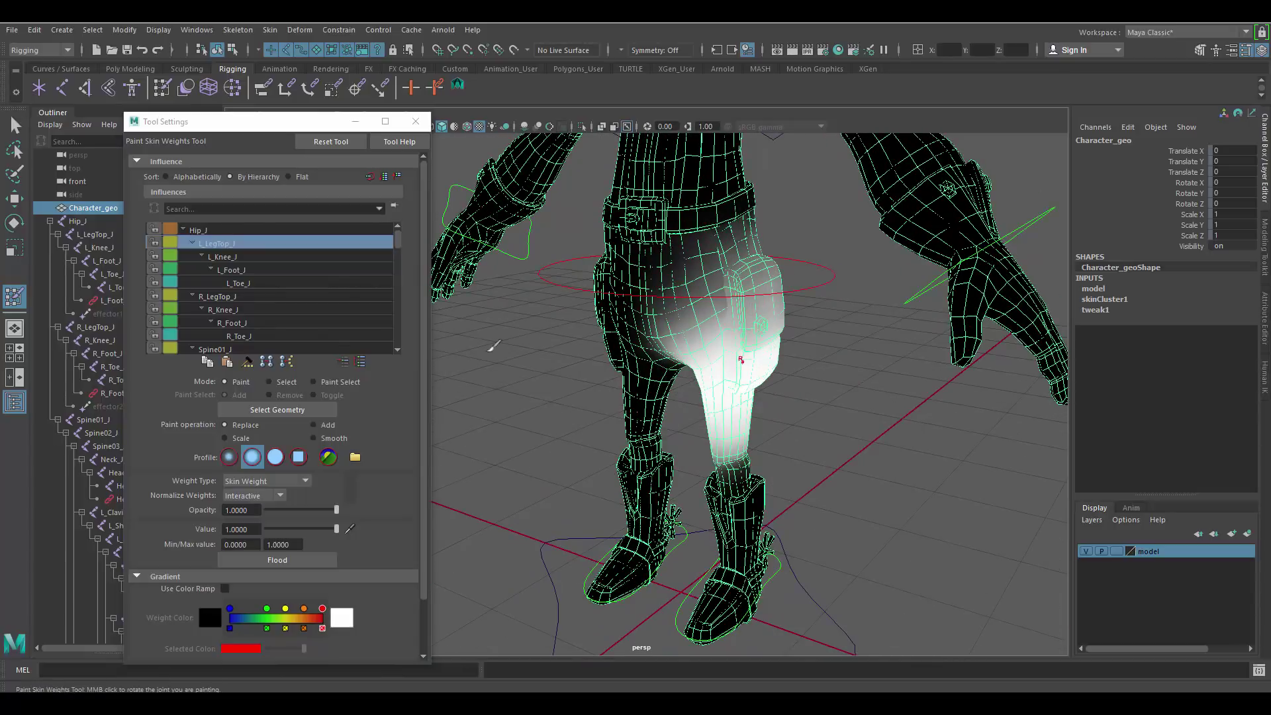
left_click(228, 258)
middle_click_drag(737, 492, 690, 393, "alt")
right_click_drag(690, 393, 781, 418, "alt")
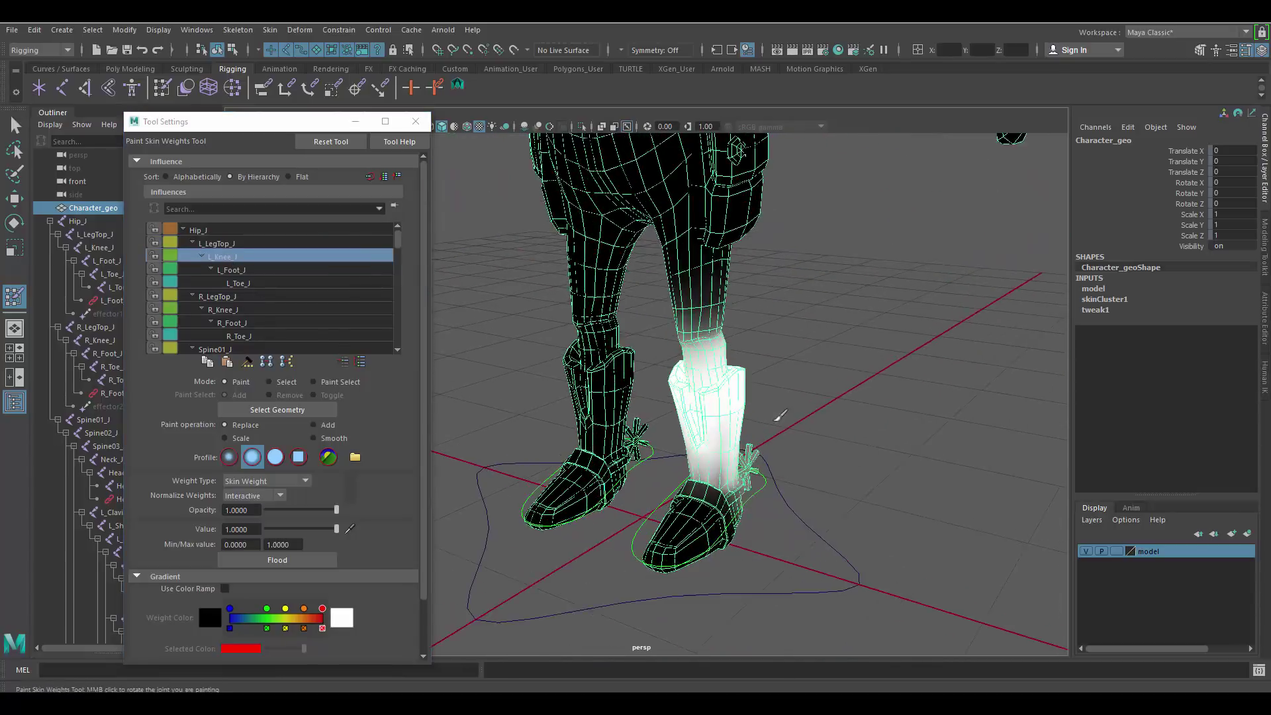
mouse_move(784, 421)
left_mouse_down("alt")
mouse_move(661, 414)
mouse_move(719, 405)
left_mouse_up("alt")
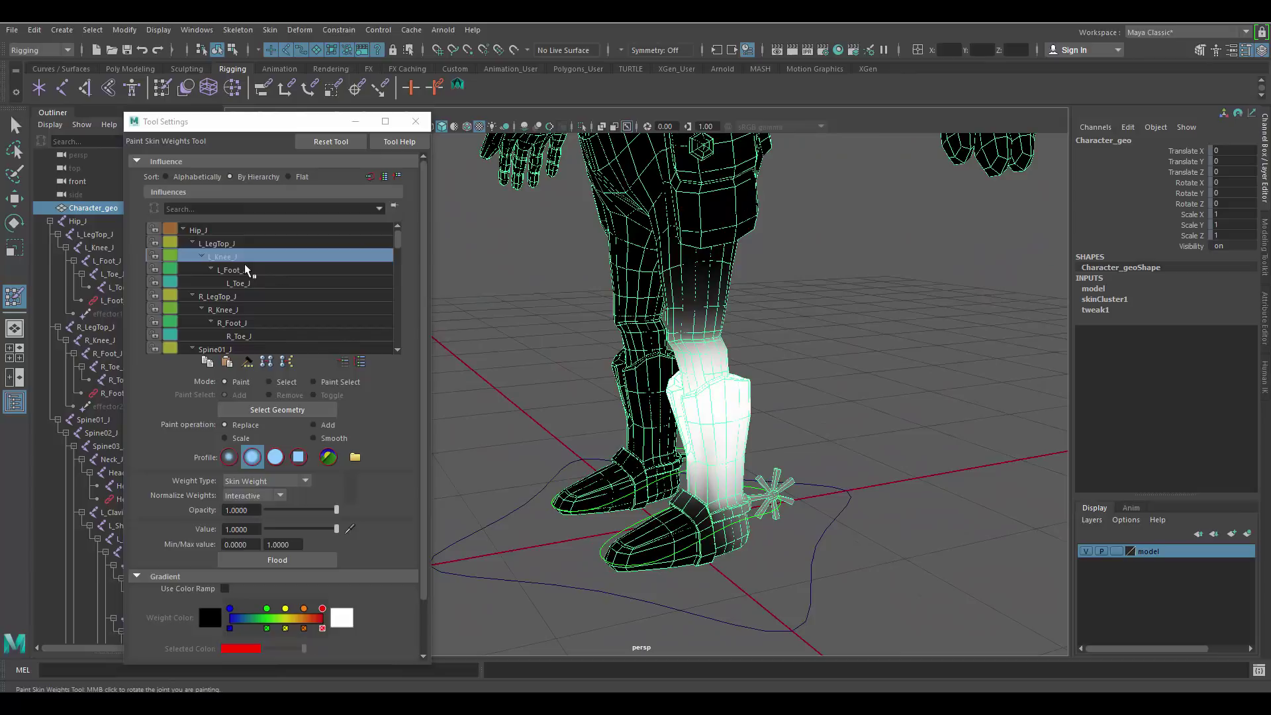
left_click(228, 270)
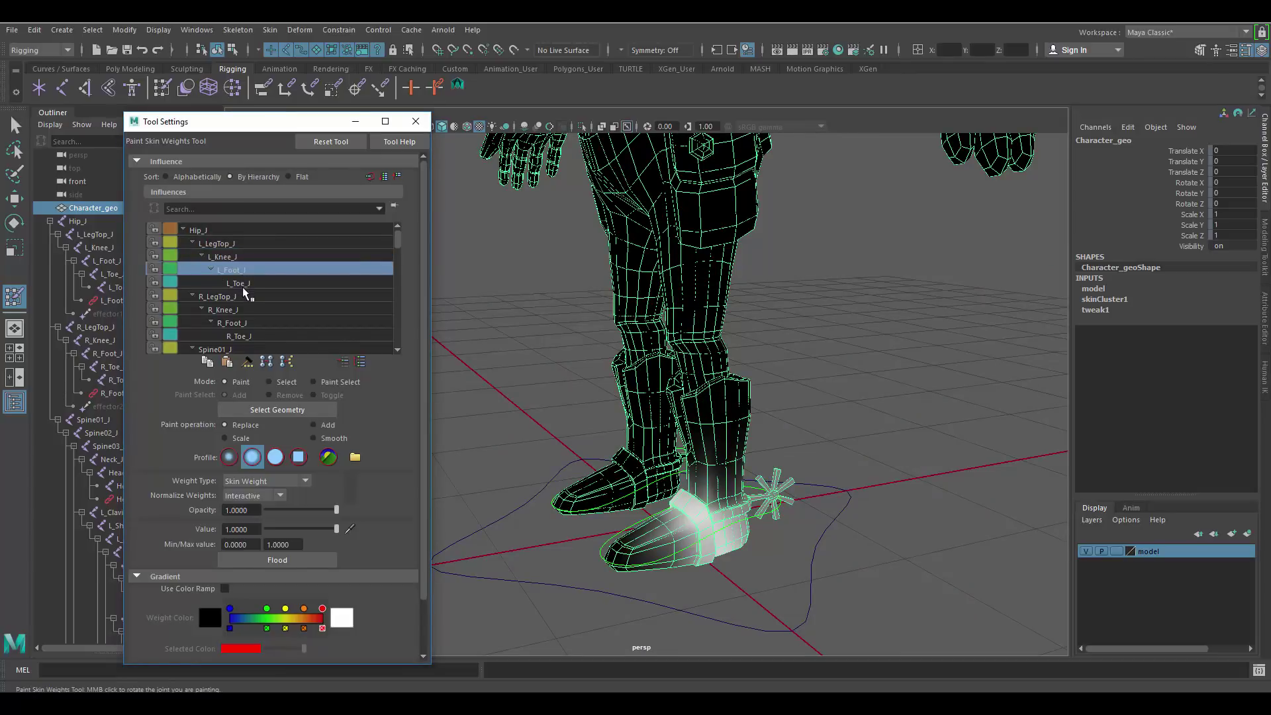
left_click(244, 284)
Examine the right leg's skin weights through the influences R_LegTop_J, R_Knee_J and R_Foot_J.
left_click(235, 297)
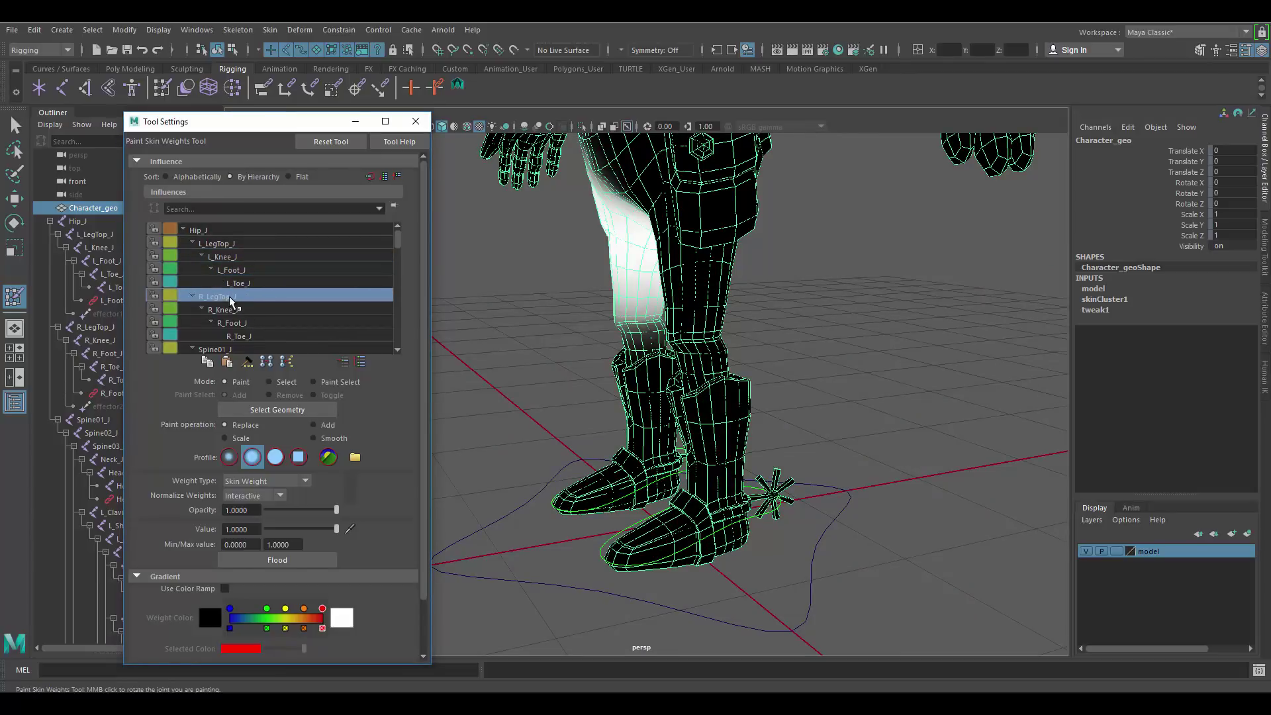
left_click(235, 309)
left_click(242, 324)
Examine the torso's skin weights through the influences Spine01_J, Spine02_J and Spine03_J.
scroll(268, 314, "down", 1)
left_click(227, 323)
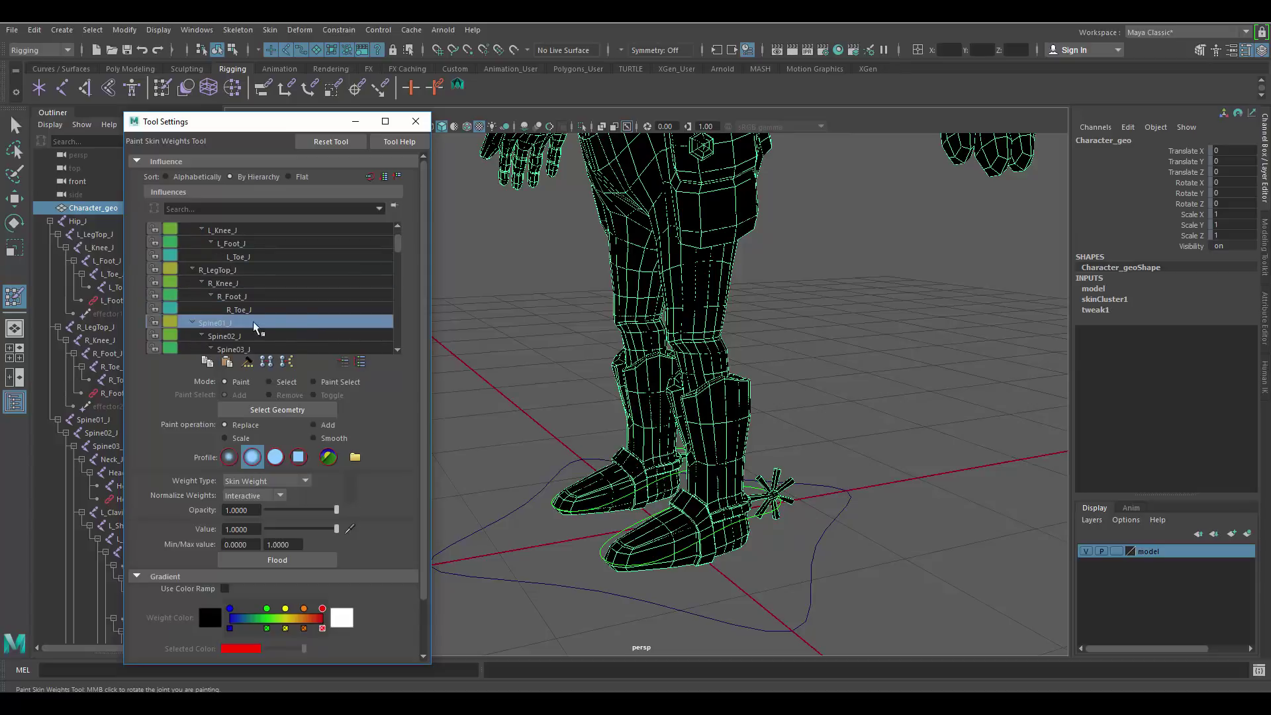
scroll(725, 232, "down", 5)
middle_click_drag(732, 224, 722, 360, "alt")
left_click_drag(722, 360, 834, 354, "alt")
scroll(192, 323, "down", 1)
left_click(225, 322)
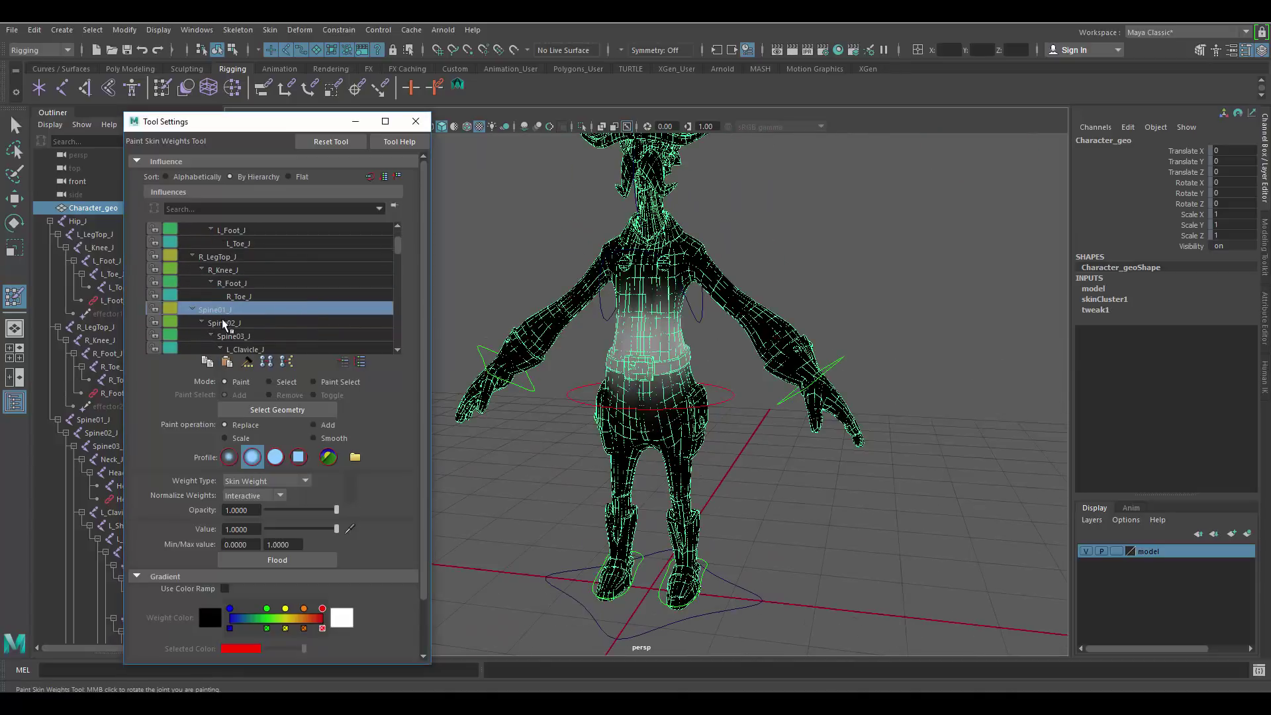
left_click(239, 338)
left_click_drag(707, 252, 755, 240, "alt")
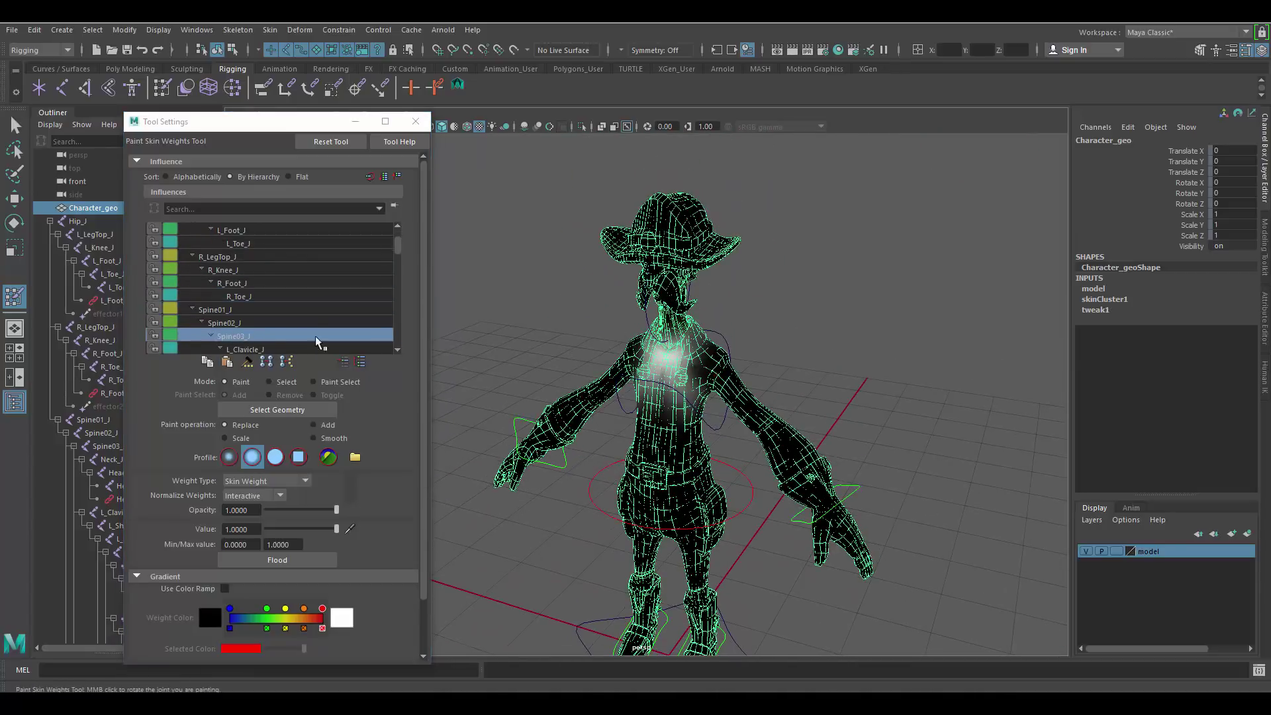
Examine the left arm's skin weights from L_Clavicle_J through the shoulder, elbow and wrist to the index finger joints.
scroll(271, 330, "down", 1)
left_click(255, 323)
left_click(262, 338)
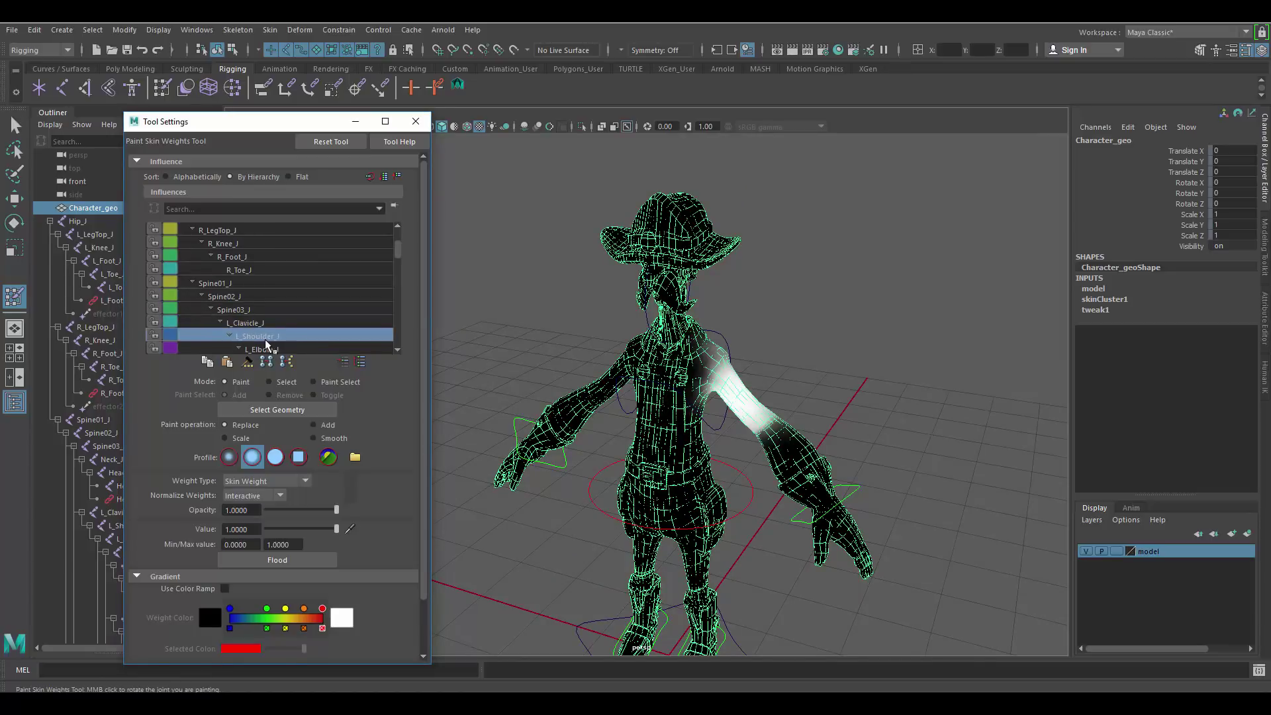
scroll(268, 338, "down", 2)
left_click(279, 324)
scroll(278, 327, "down", 2)
left_click(276, 311)
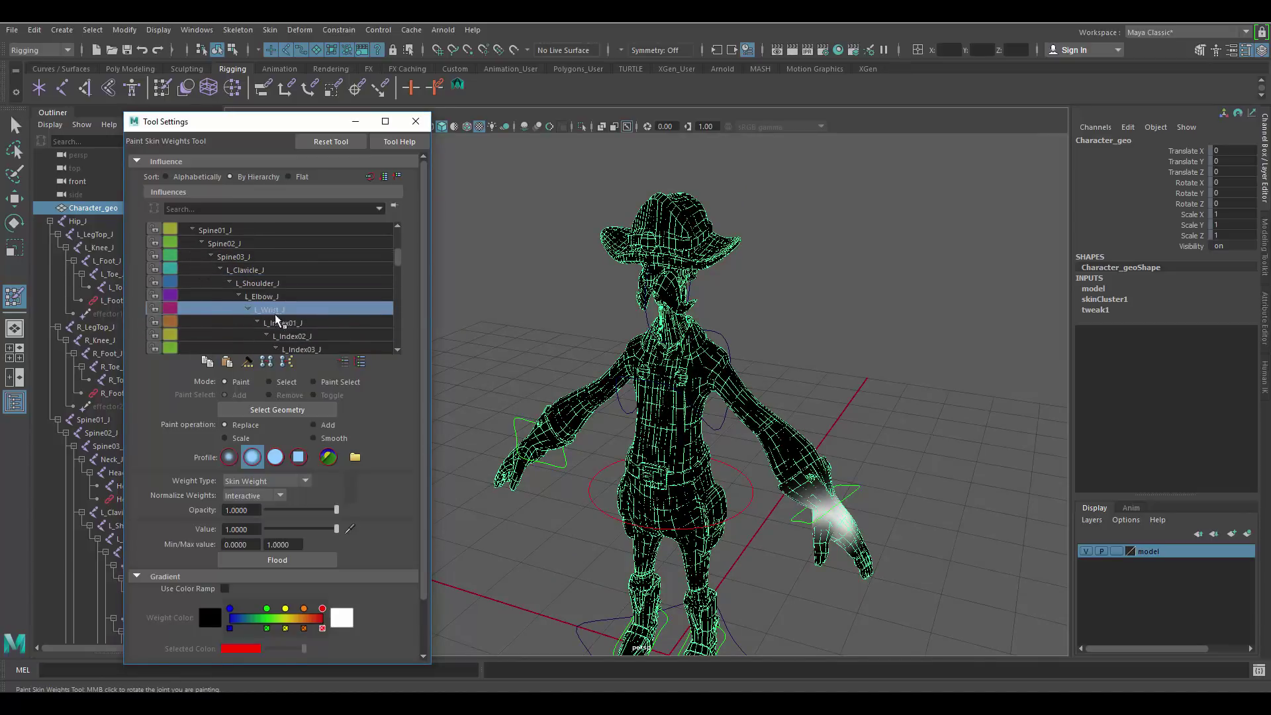
left_click(277, 322)
scroll(302, 322, "down", 1)
left_click(301, 322)
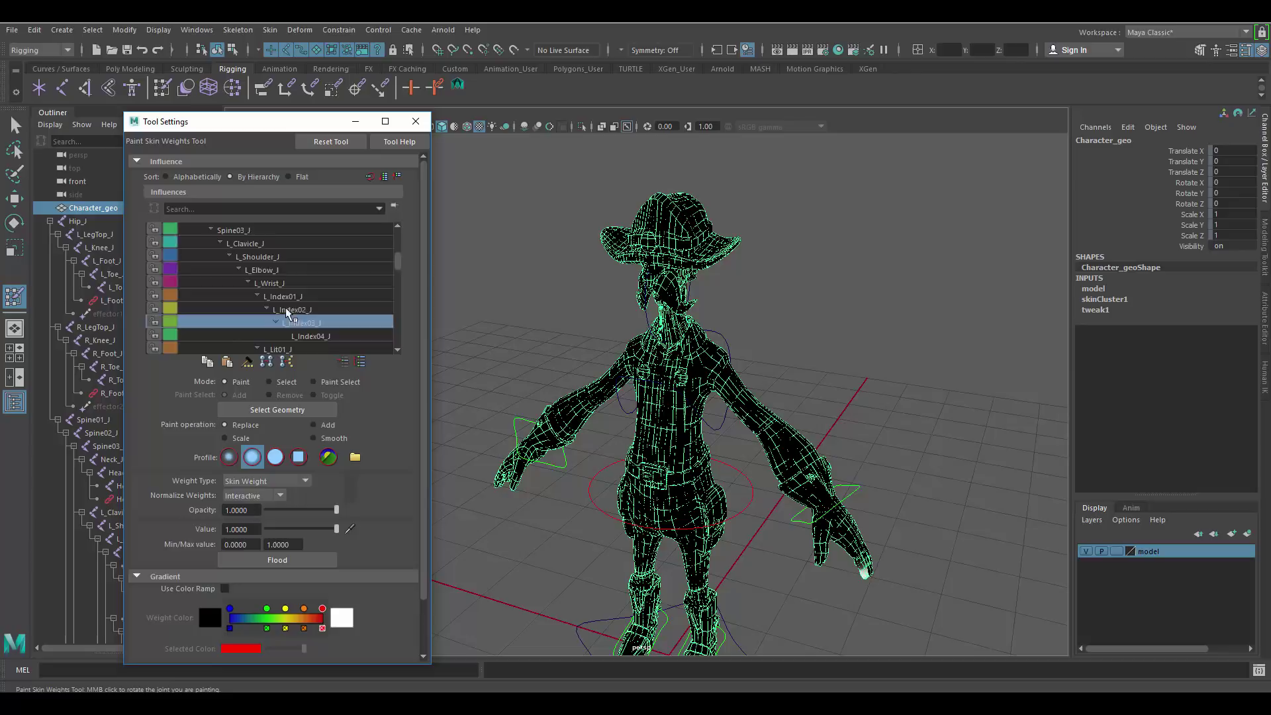
Choose the Head_J influence and examine its skin weights closely around the face and hat.
scroll(291, 317, "down", 9)
scroll(284, 311, "down", 1)
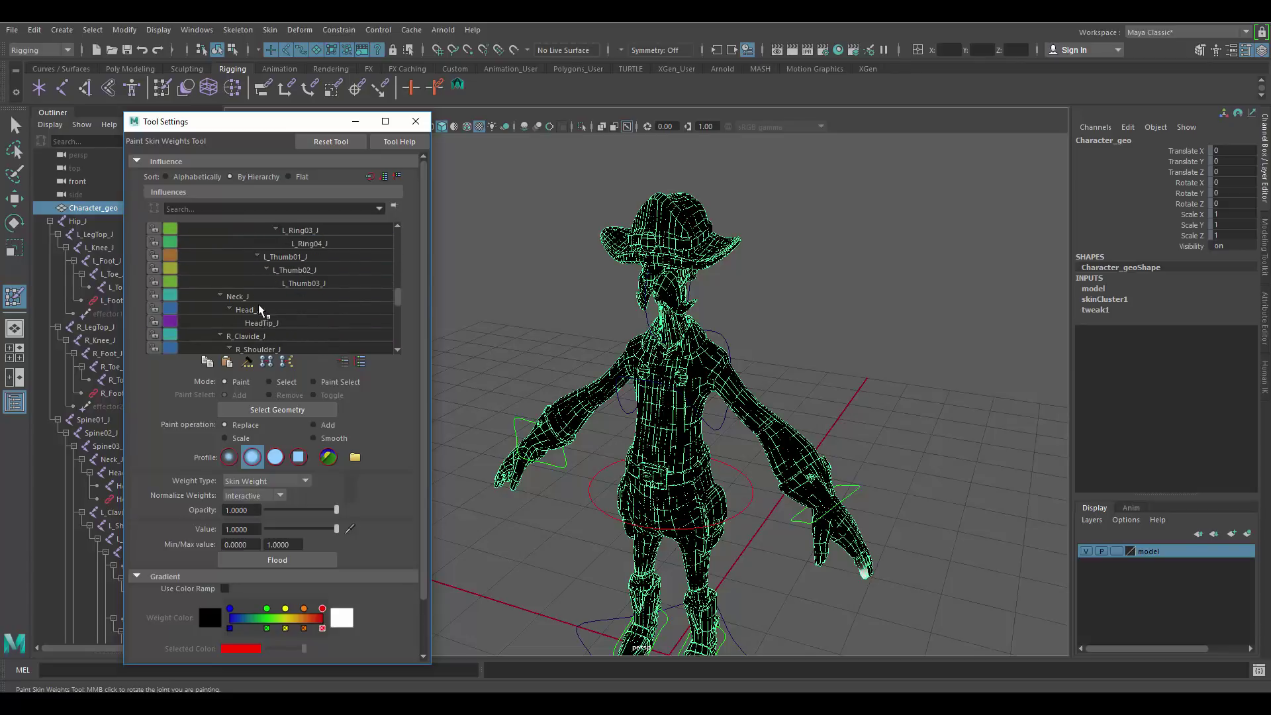
left_click(263, 310)
left_click(263, 324)
left_click(263, 312)
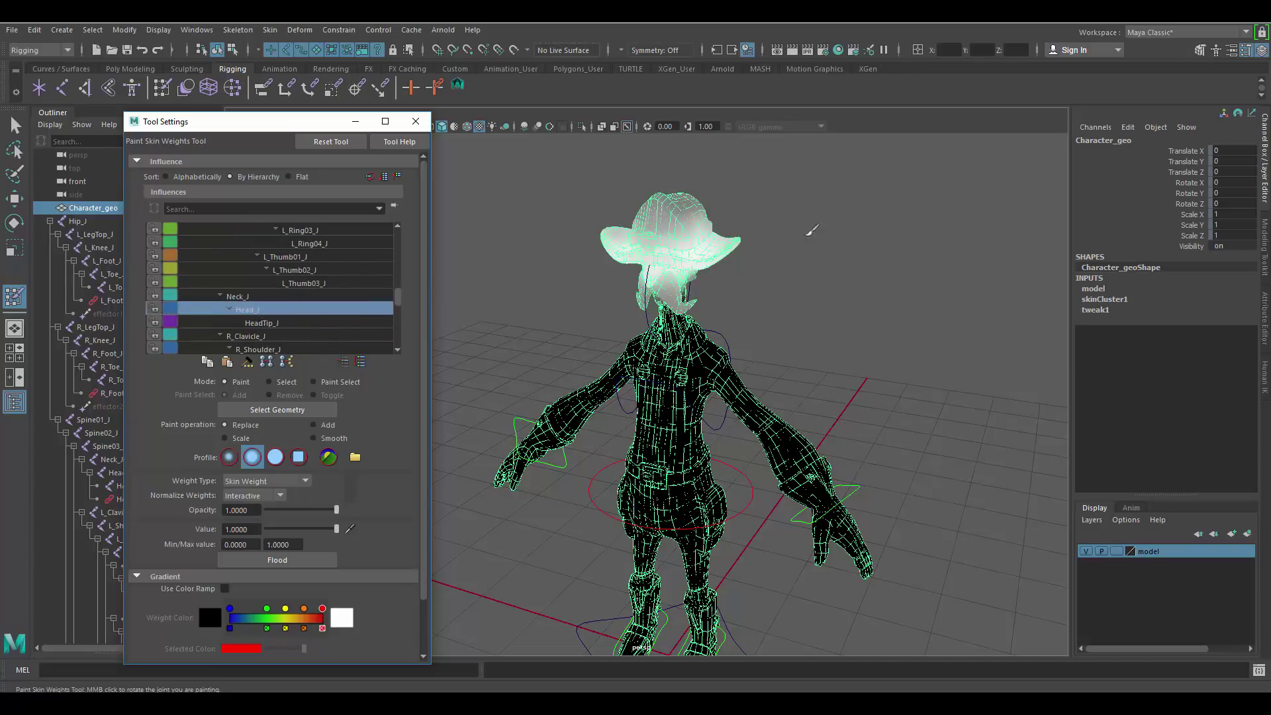
left_click_drag(811, 231, 718, 261, "alt")
right_click_drag(718, 261, 737, 298, "alt")
left_click_drag(737, 298, 709, 254, "alt")
right_click_drag(709, 254, 766, 317, "alt")
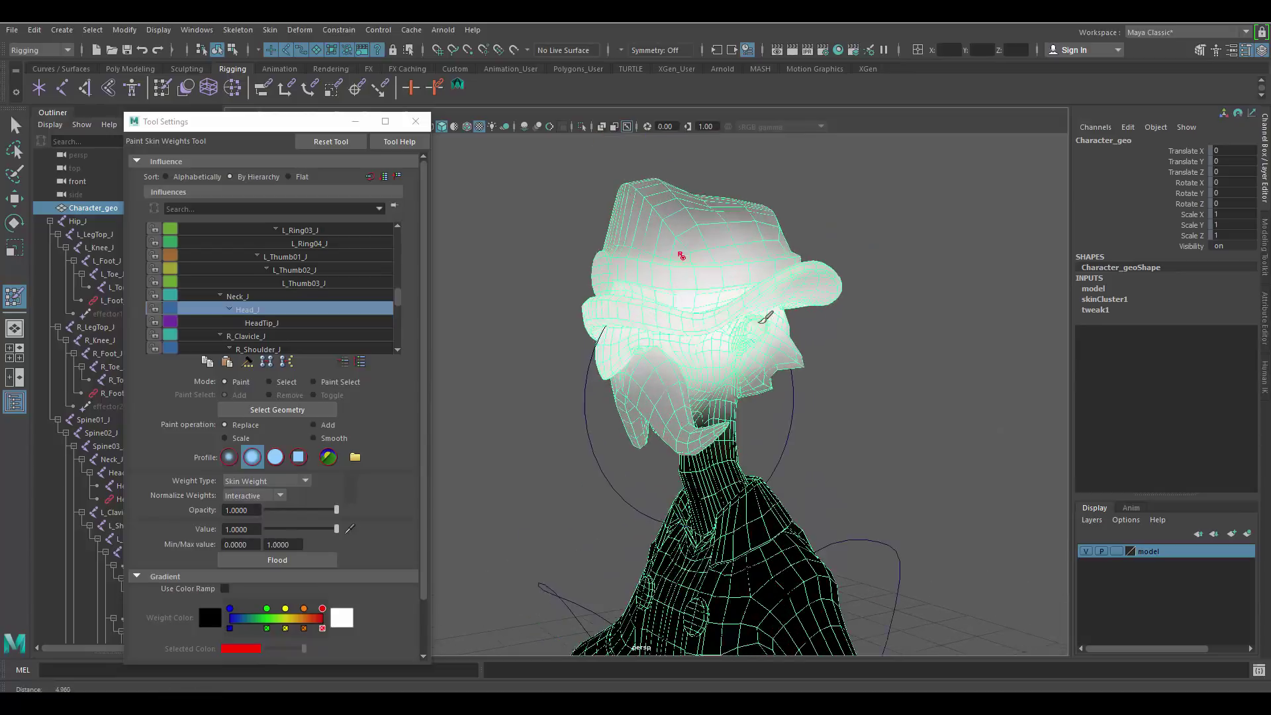
mouse_move(766, 318)
left_mouse_down("alt")
mouse_move(798, 341)
mouse_move(744, 319)
left_mouse_up("alt")
right_click_drag(745, 319, 780, 329, "alt")
left_click_drag(780, 329, 783, 299, "alt")
middle_click_drag(784, 299, 748, 315, "alt")
right_click_drag(759, 299, 786, 326, "alt")
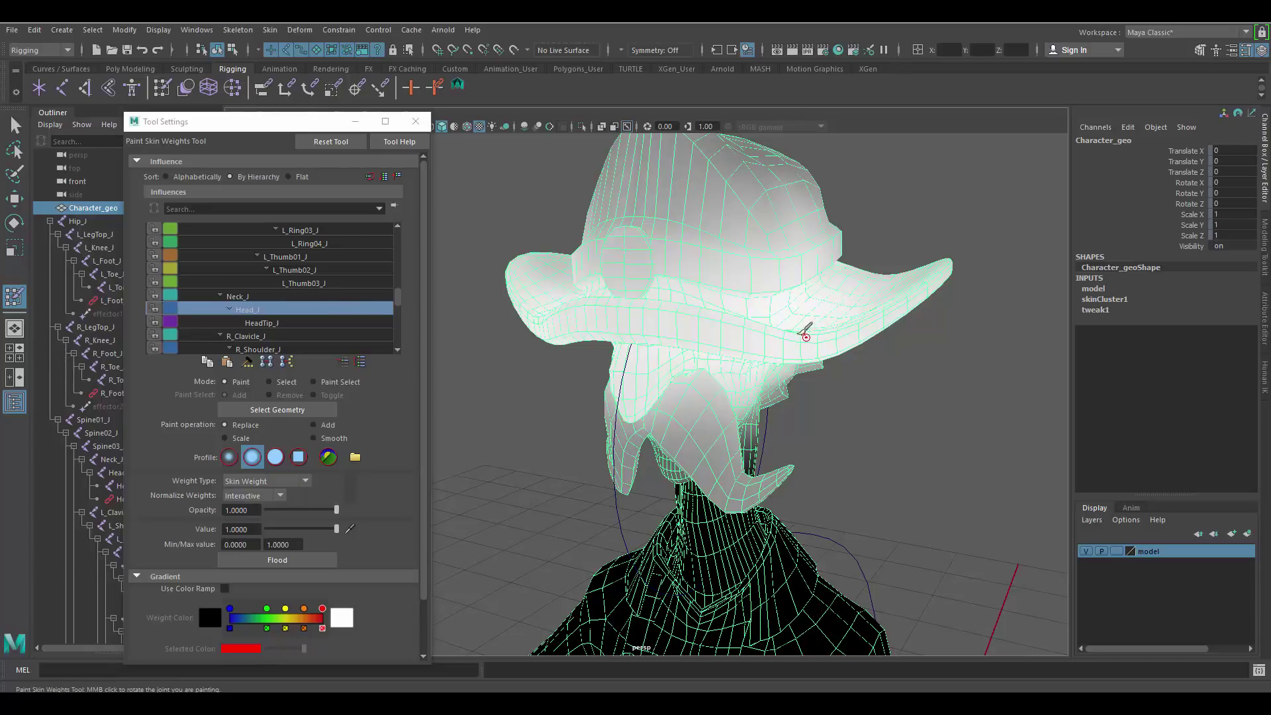
Examine the HeadTip_J weights on the hat's crown and the Neck_J weights around the neck.
left_click(283, 322)
right_click_drag(896, 300, 865, 274, "alt")
middle_click_drag(865, 274, 865, 326, "alt")
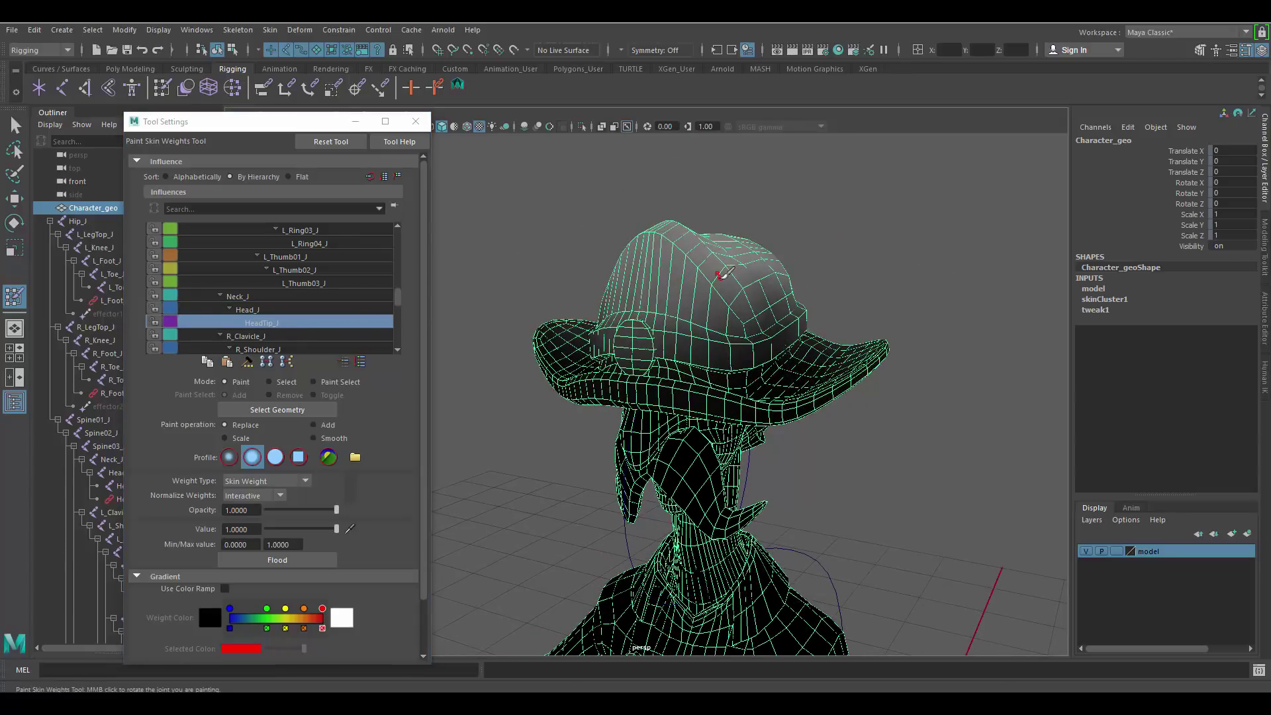
left_click(293, 309)
left_click(245, 298)
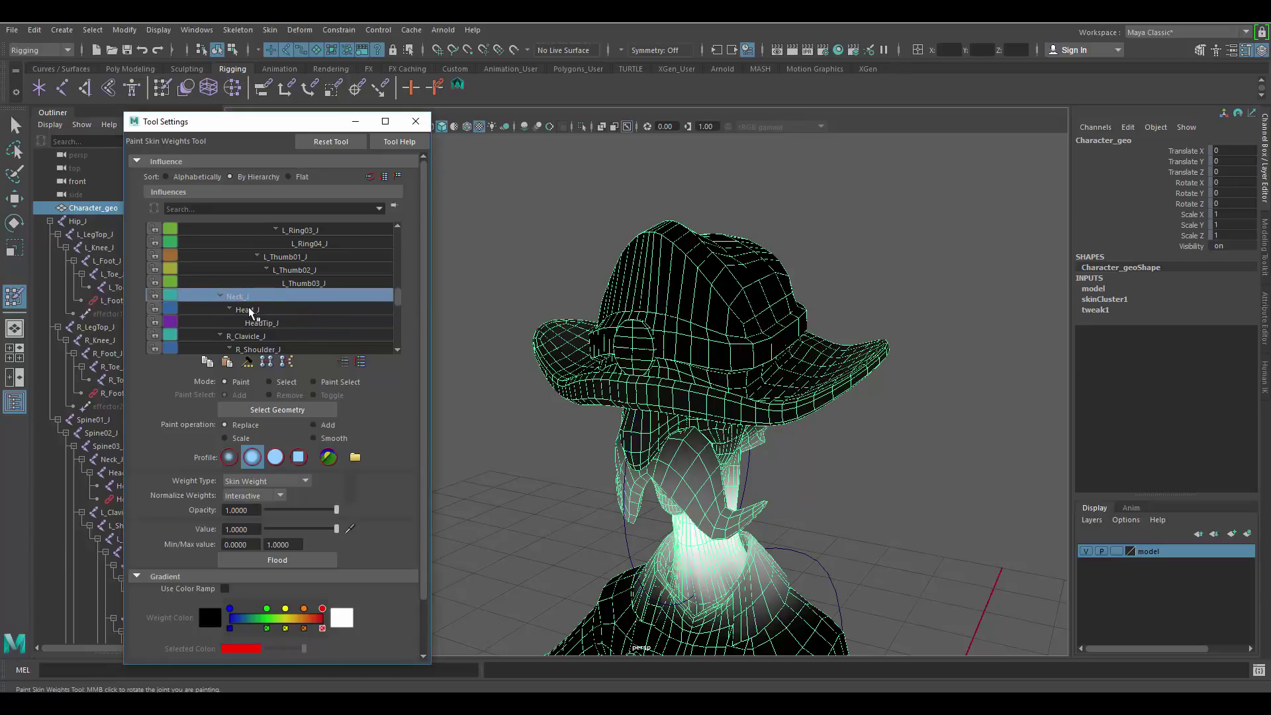
Compare the Head_J and HeadTip_J weights on the hat, ending with Head_J as the active influence.
left_click(250, 312)
mouse_move(741, 348)
left_mouse_down("alt")
mouse_move(629, 358)
mouse_move(715, 329)
mouse_move(746, 365)
left_mouse_up("alt")
middle_click_drag(791, 338, 782, 333, "alt")
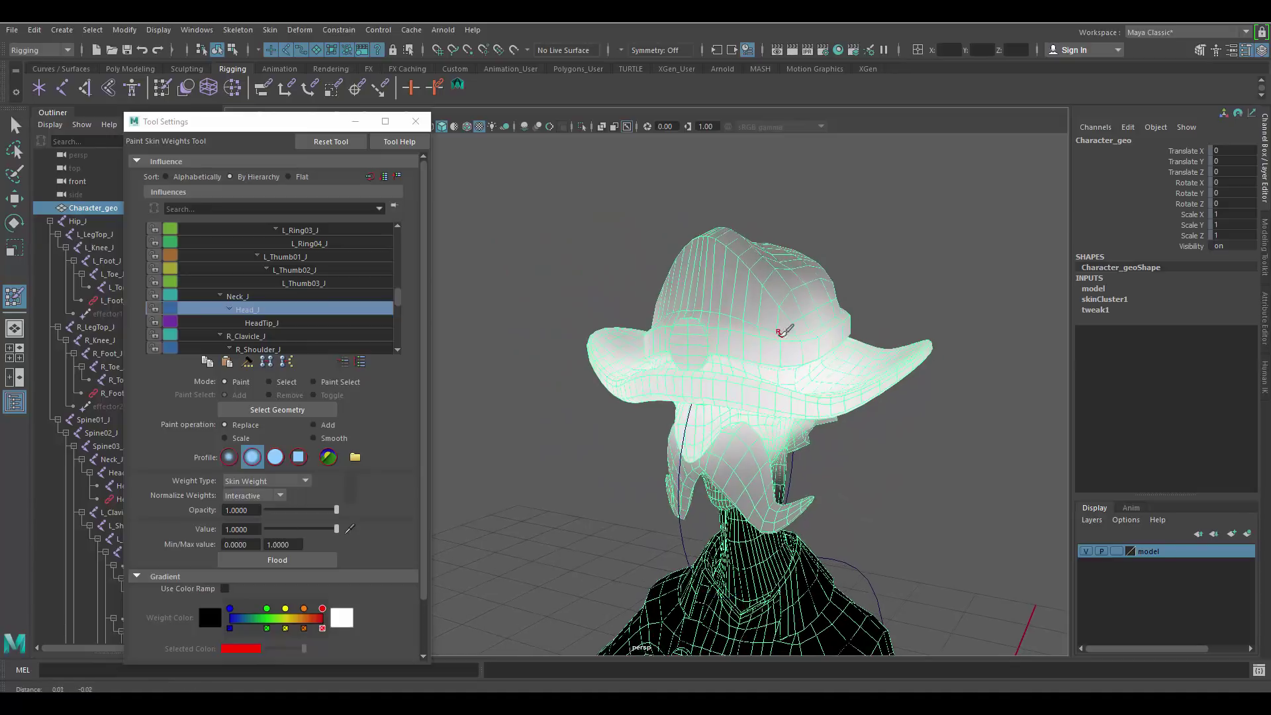
left_click_drag(783, 331, 691, 244, "alt")
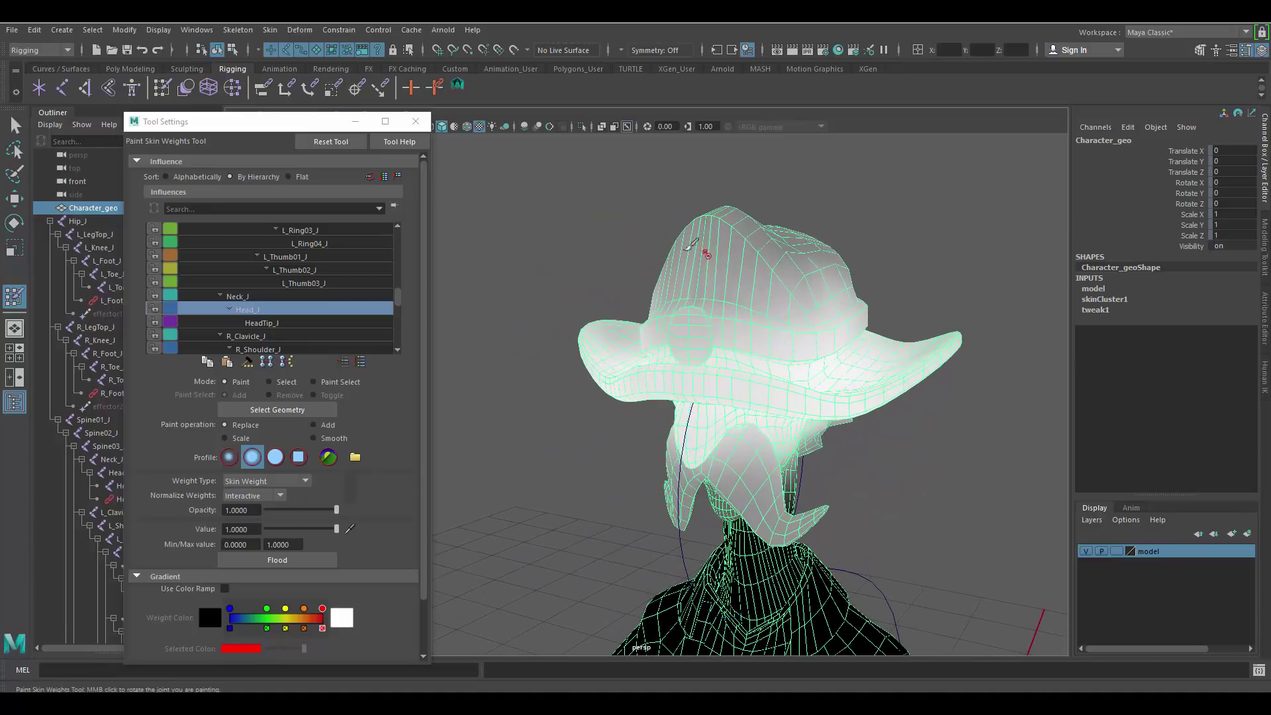
left_click(264, 323)
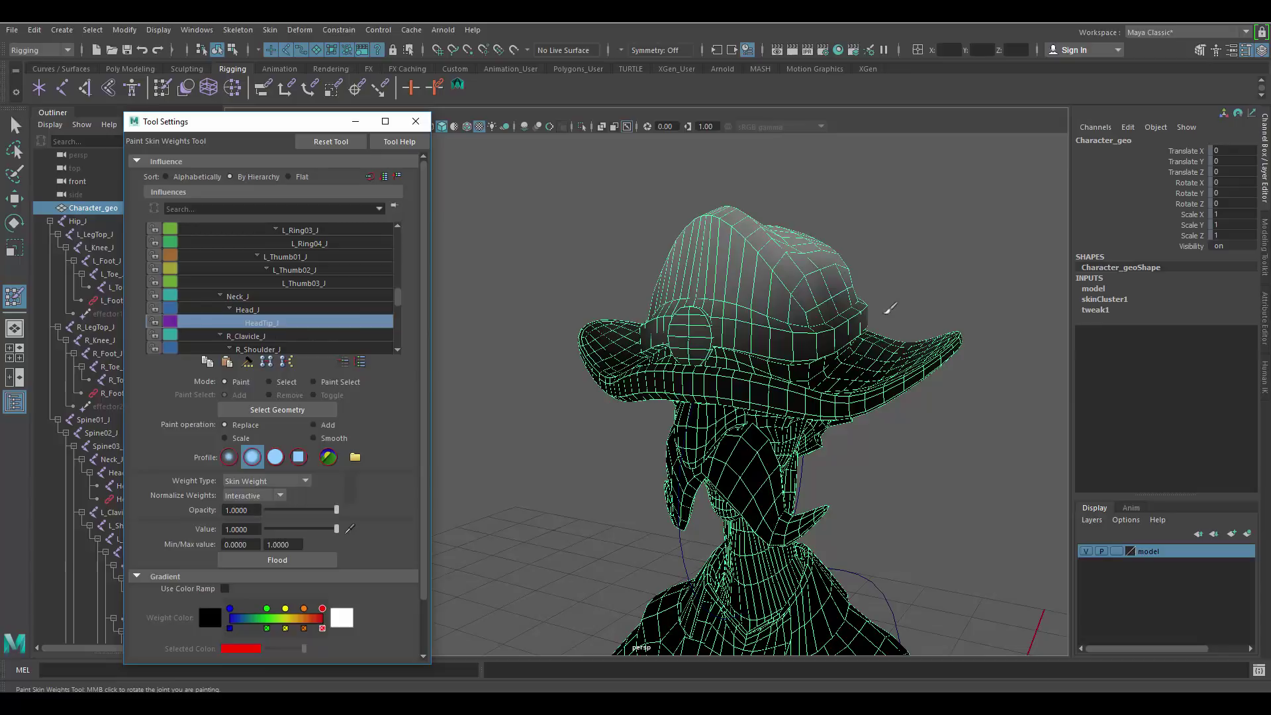
left_click(253, 309)
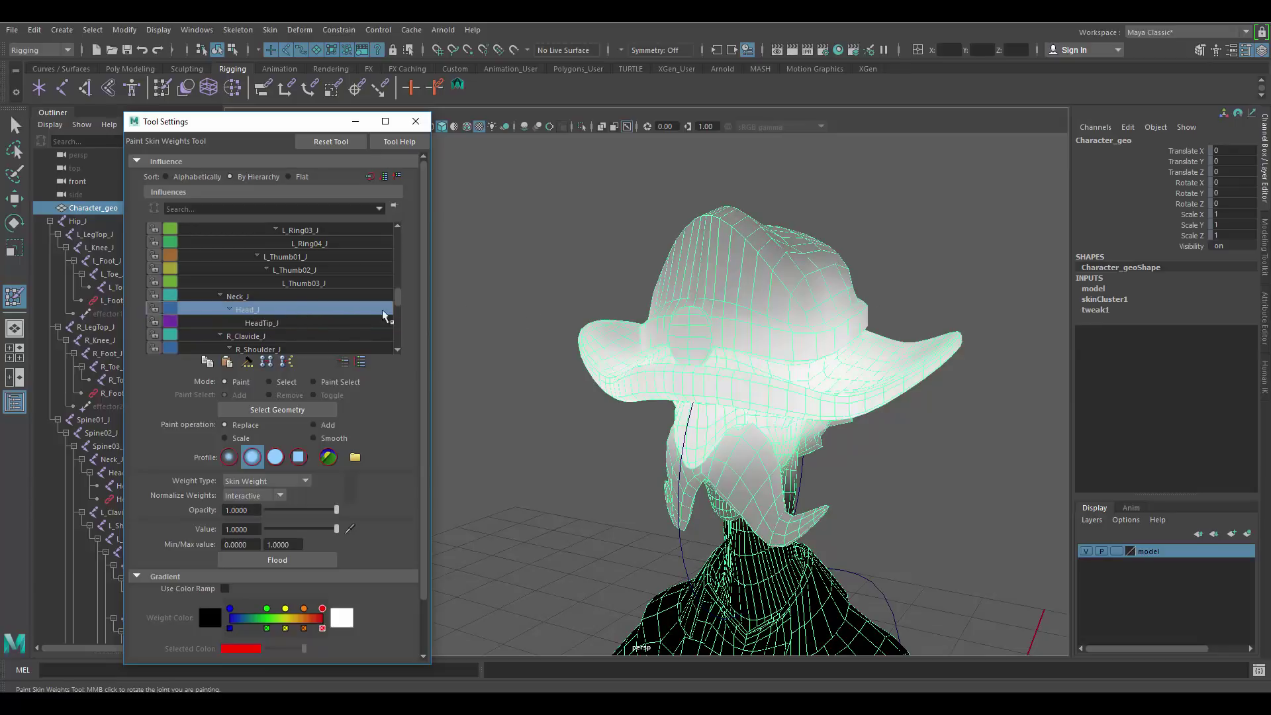
left_click_drag(715, 318, 686, 305, "alt")
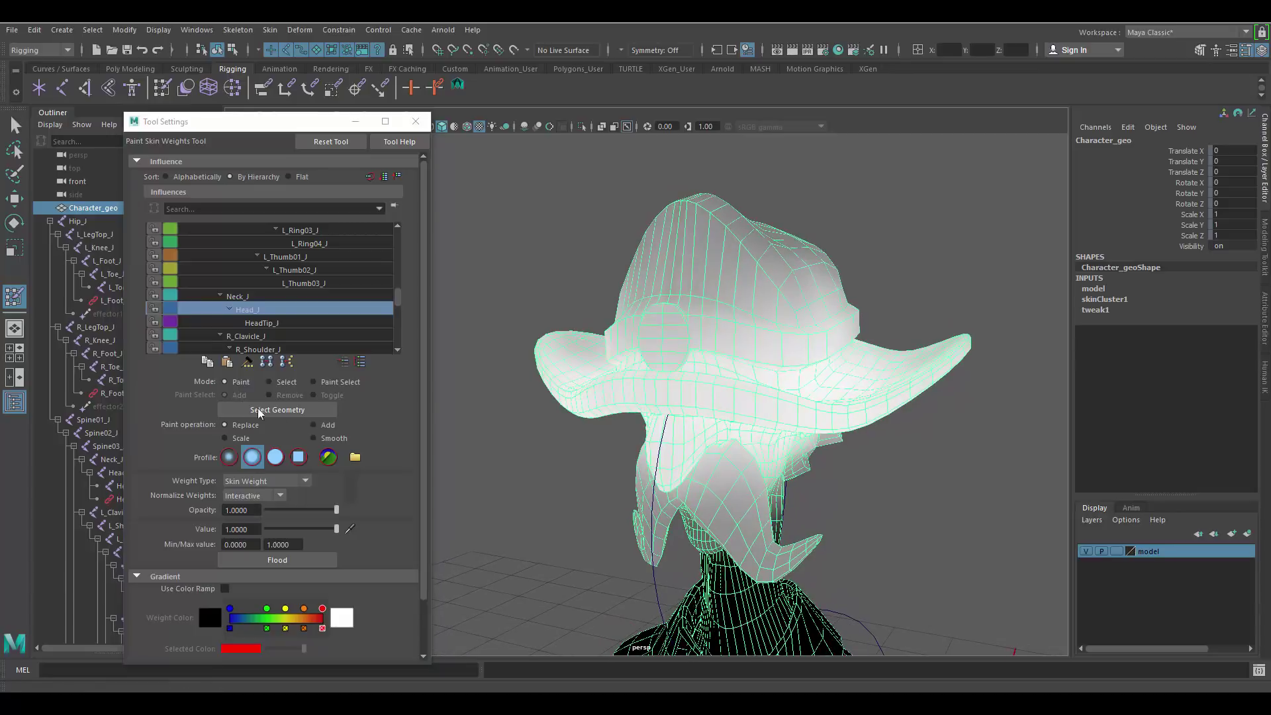
Try flooding the mesh with Head_J weight using the Add operation at value 1.
left_click(314, 427)
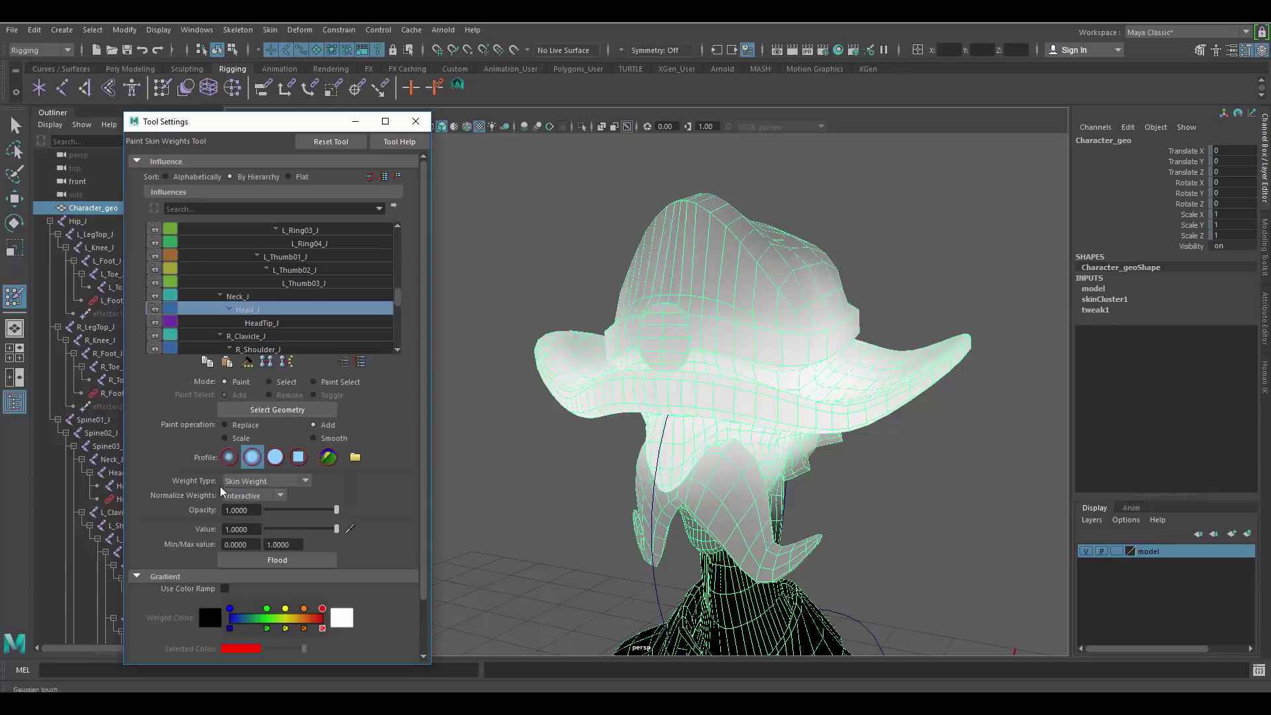
left_click(277, 560)
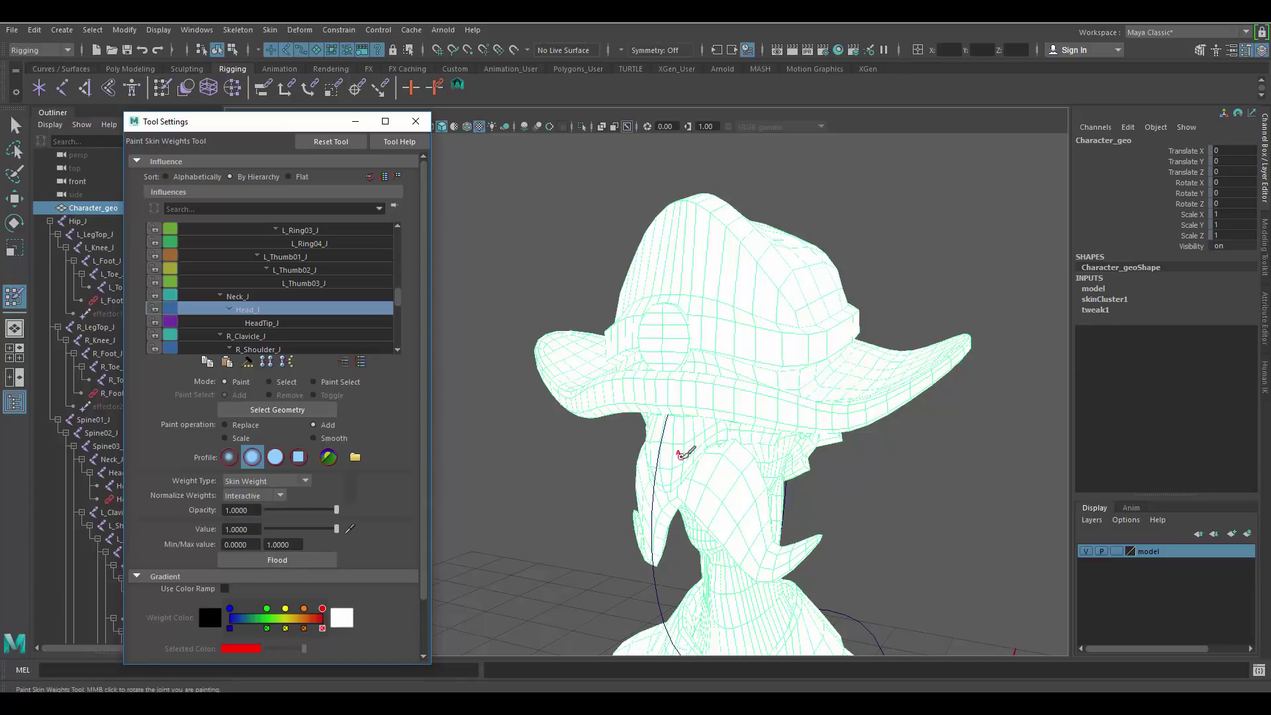
scroll(681, 448, "down", 5)
scroll(801, 431, "up", 2)
Undo the Head_J weight flood and the preceding influence changes, checking the mesh's shape from several angles.
key("ctrl+z")
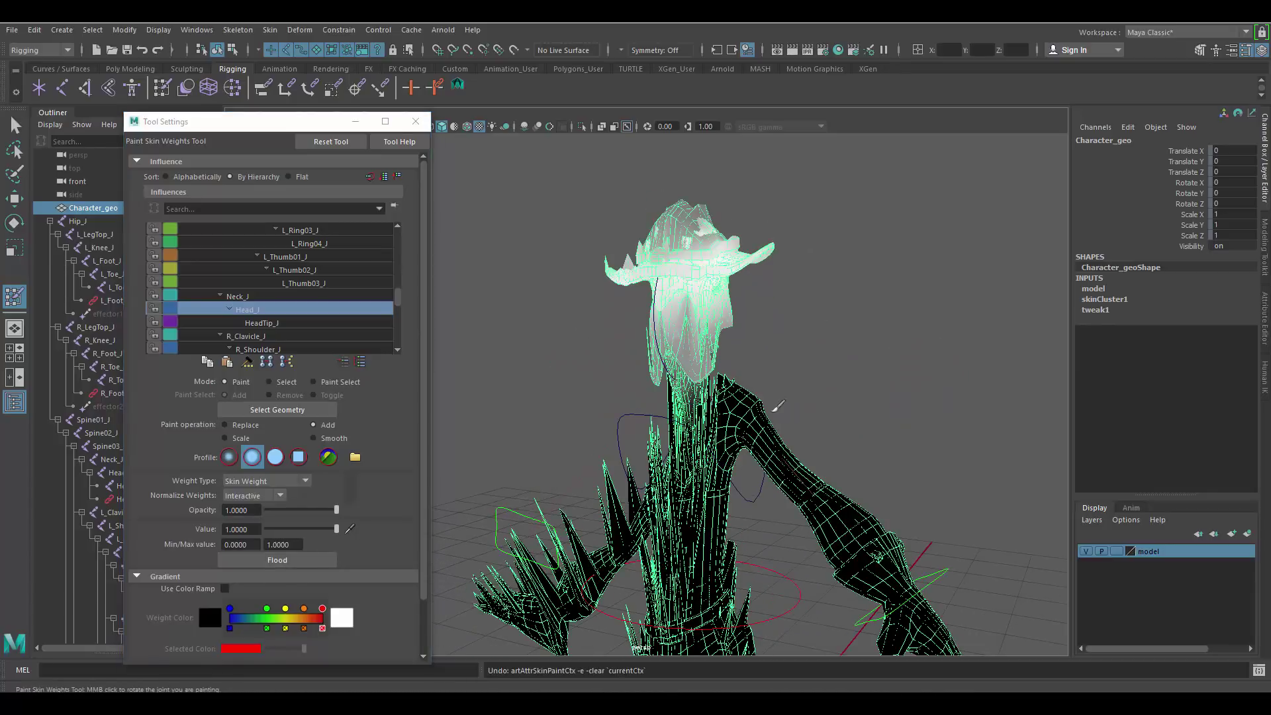
key("ctrl+z")
key("ctrl+z")
key("ctrl+z")
key("ctrl+z")
scroll(813, 401, "down", 5)
scroll(761, 412, "up", 2)
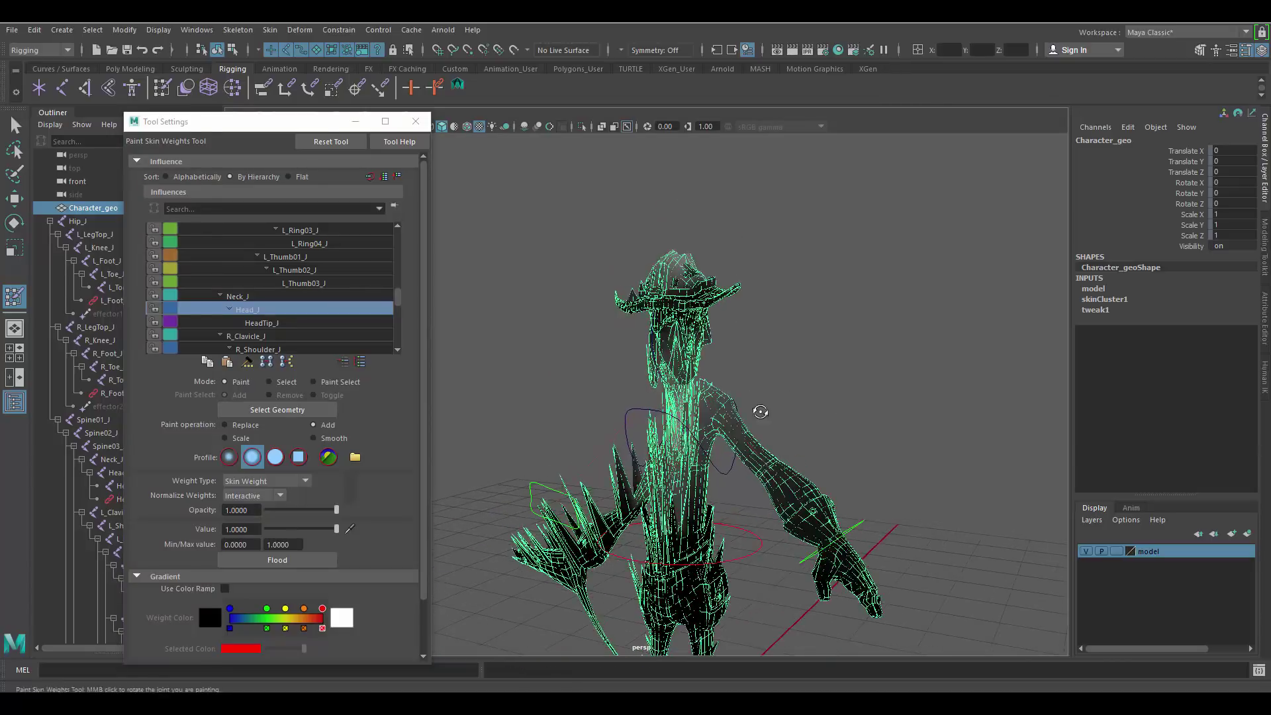
left_click_drag(760, 412, 767, 449, "alt")
middle_click_drag(766, 449, 746, 303, "alt")
right_click_drag(746, 304, 787, 379, "alt")
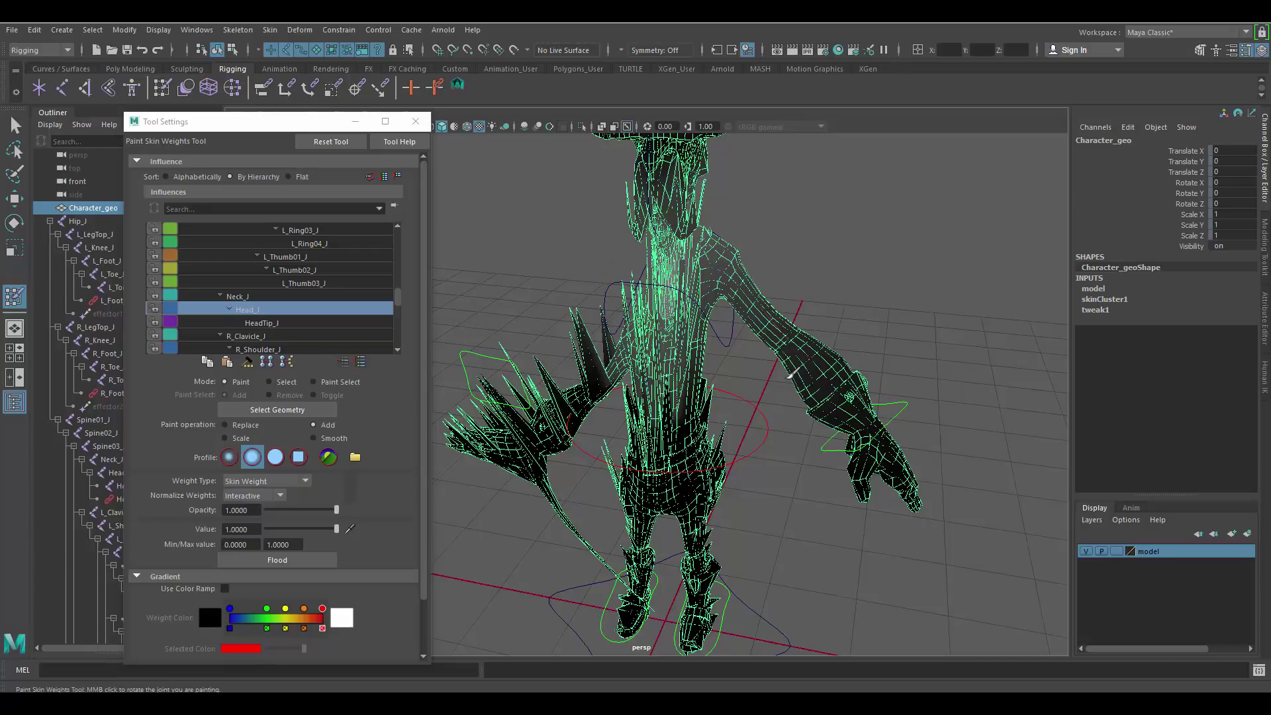
left_click_drag(699, 298, 721, 278, "alt")
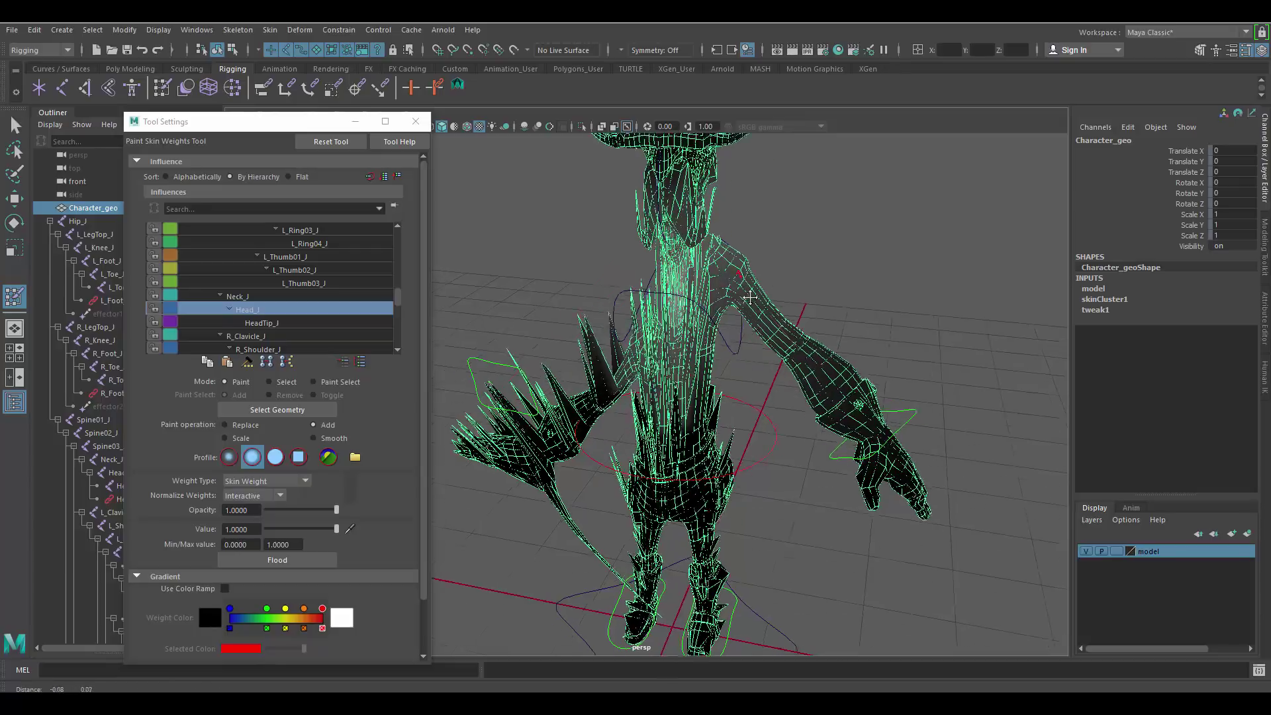
mouse_move(721, 278)
middle_mouse_down("alt")
mouse_move(757, 334)
mouse_move(744, 344)
middle_mouse_up("alt")
key("ctrl+z")
key("ctrl+z")
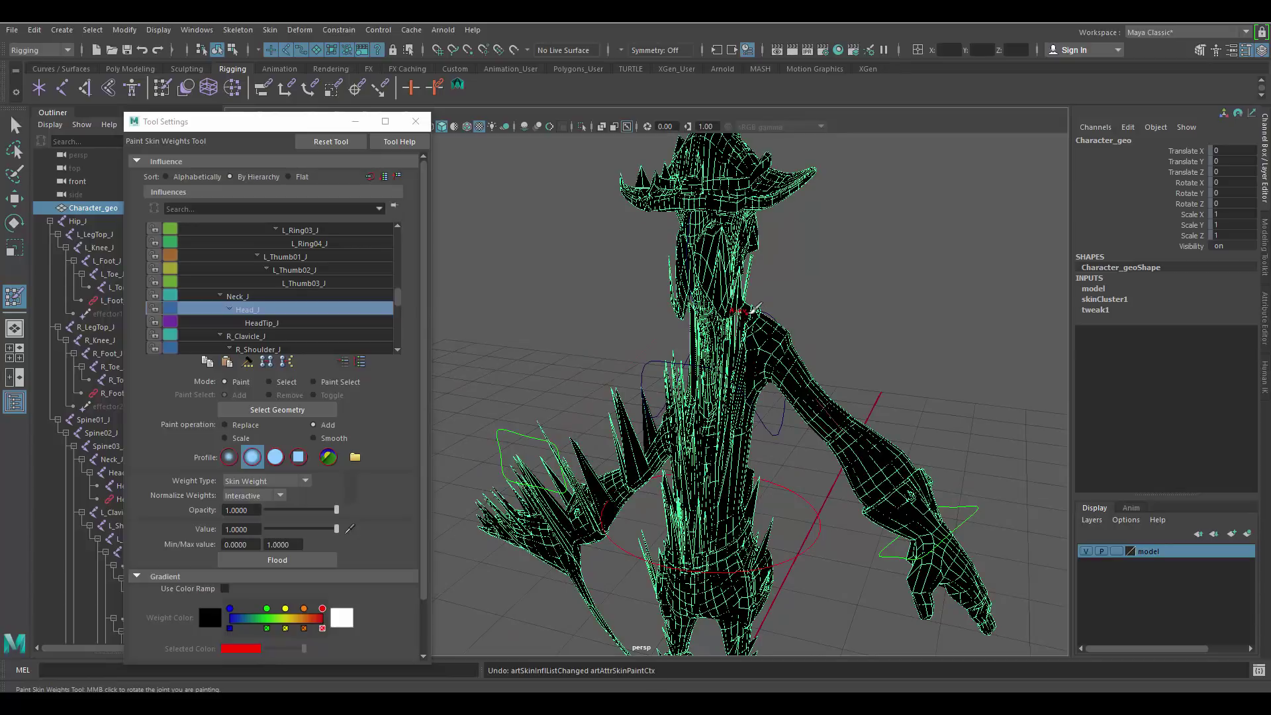
Leave weight painting by switching to the Move tool and close the tool settings.
middle_click_drag(748, 288, 722, 335, "alt")
key("q")
key("w")
mouse_move(782, 357)
right_mouse_down("alt")
mouse_move(582, 299)
mouse_move(708, 299)
right_mouse_up("alt")
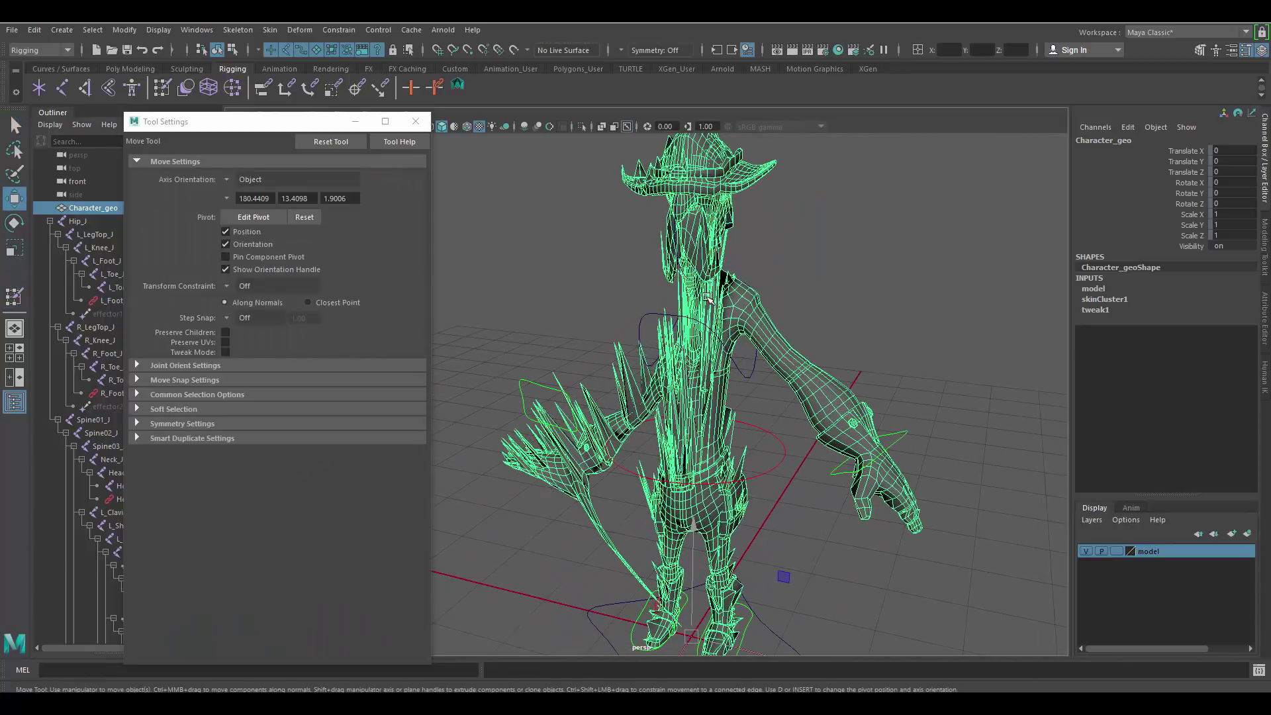
left_click(415, 121)
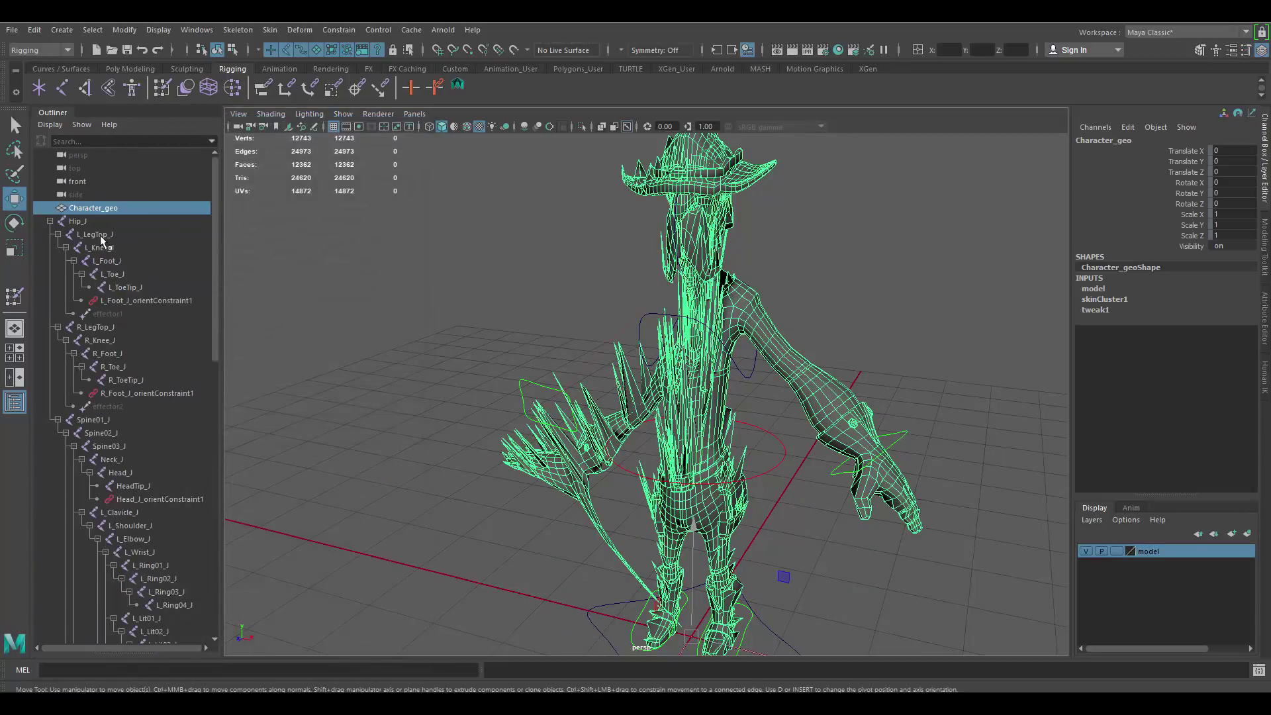
Select the joint hierarchy from Hip_J down to the right wrist's orient constraint, together with the Character_geo mesh.
left_click(95, 224)
scroll(137, 358, "down", 15)
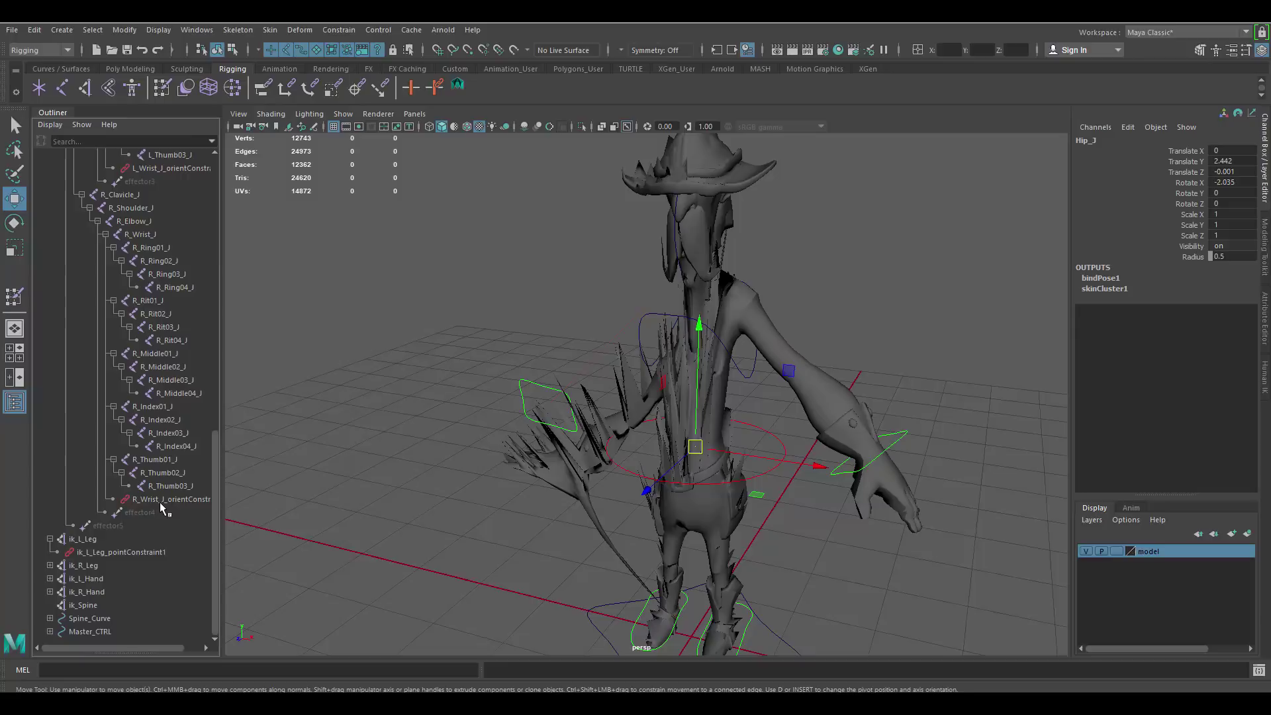
left_click(162, 495, "shift")
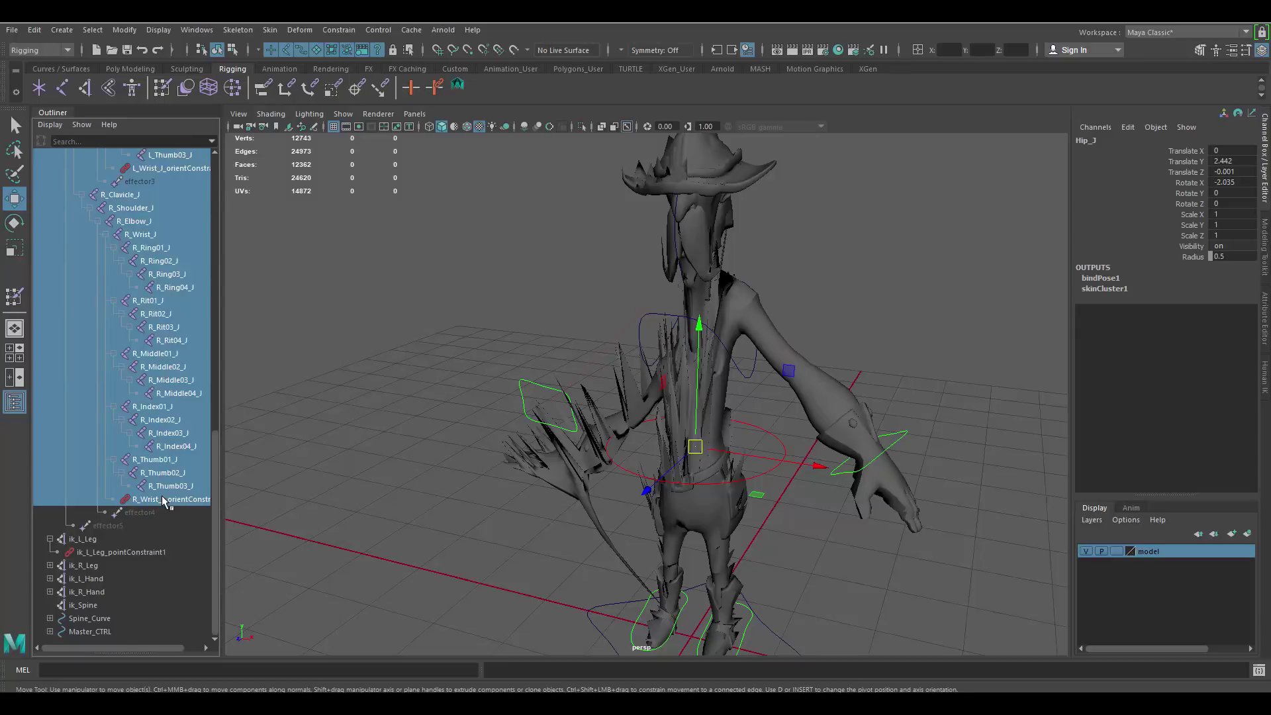
left_click(809, 363, "shift")
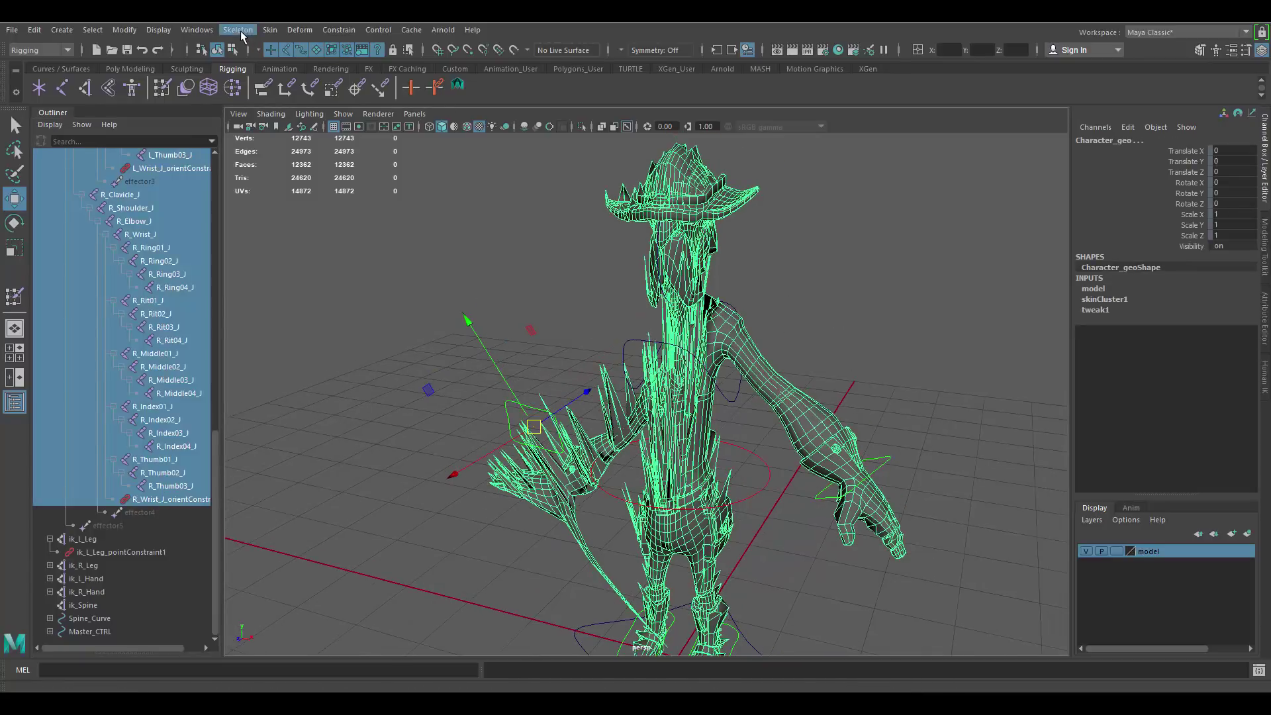
Unbind the skin from the selected Character_geo mesh.
left_click(269, 30)
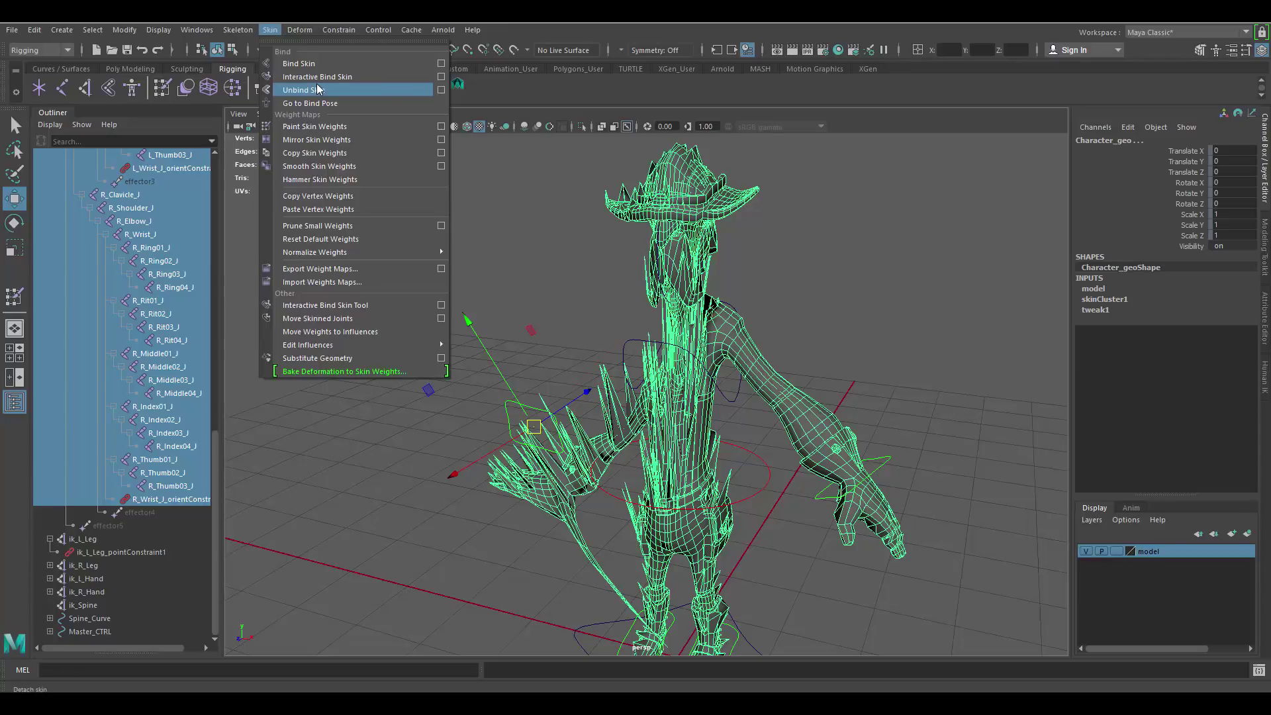
left_click(336, 93)
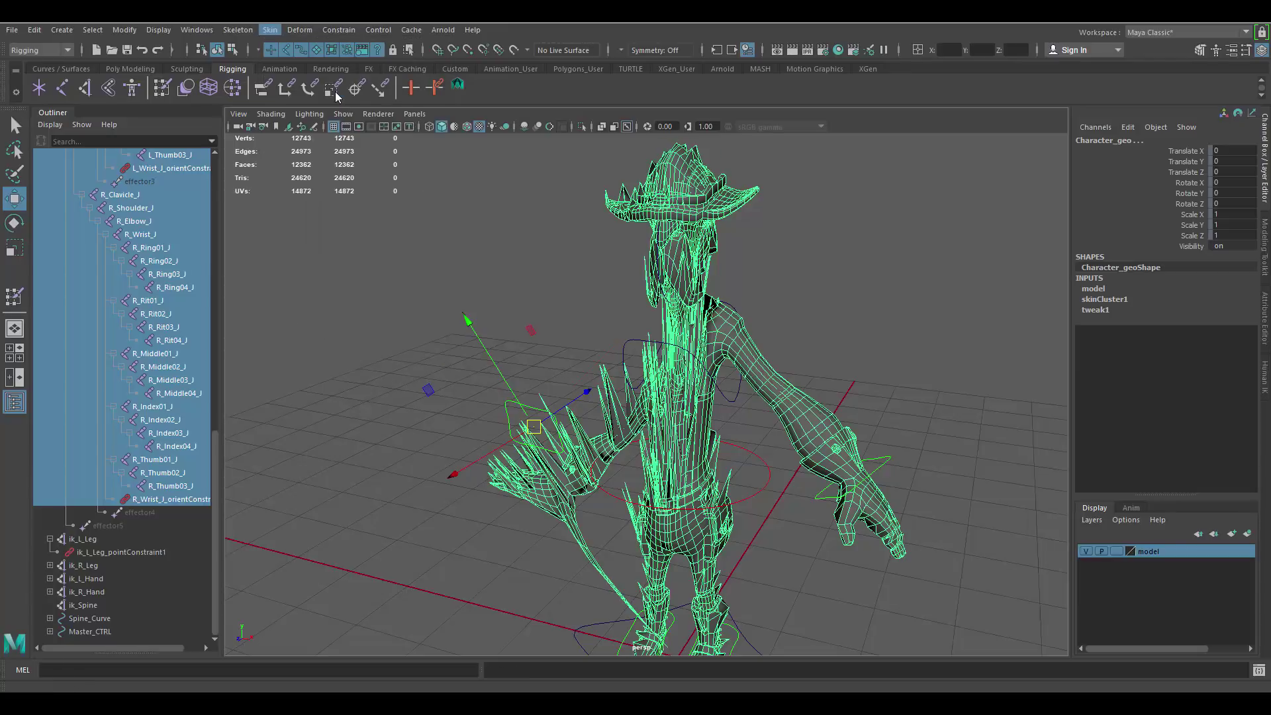
scroll(752, 387, "down", 3)
scroll(751, 387, "up", 3)
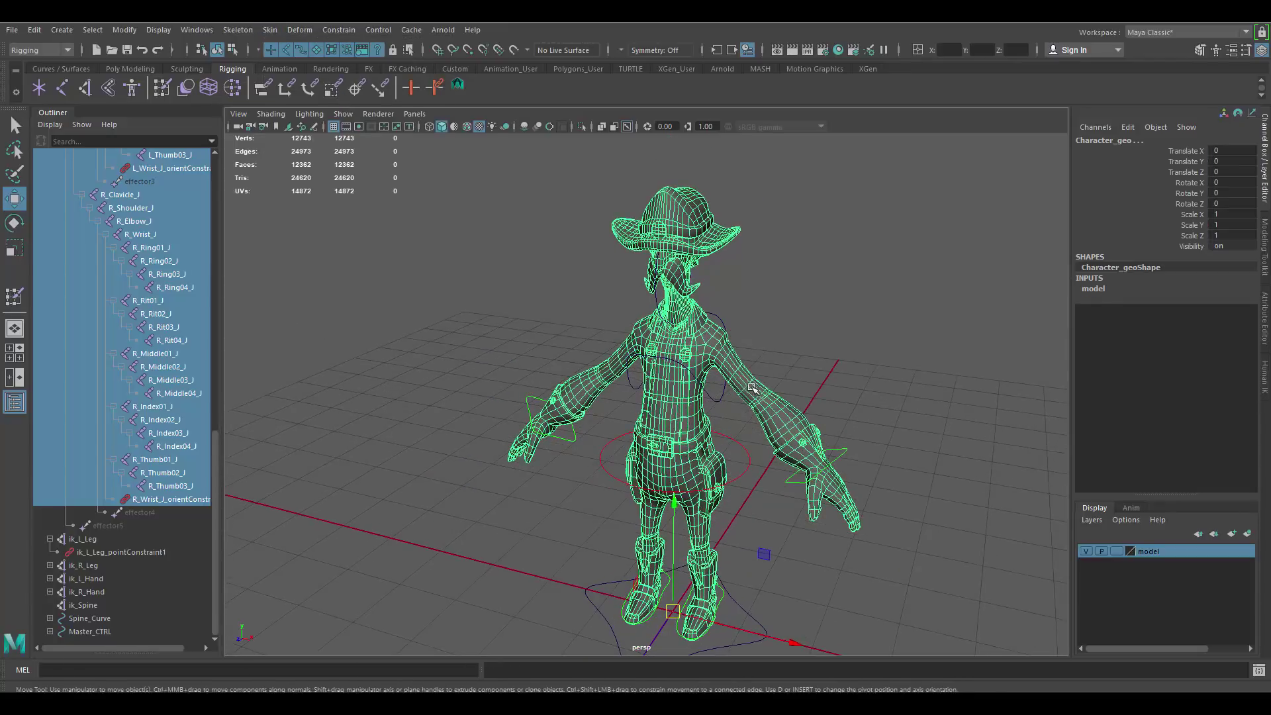
Bind Character_geo to the selected joint hierarchy again with Bind Skin, and clear the selection.
left_click(270, 29)
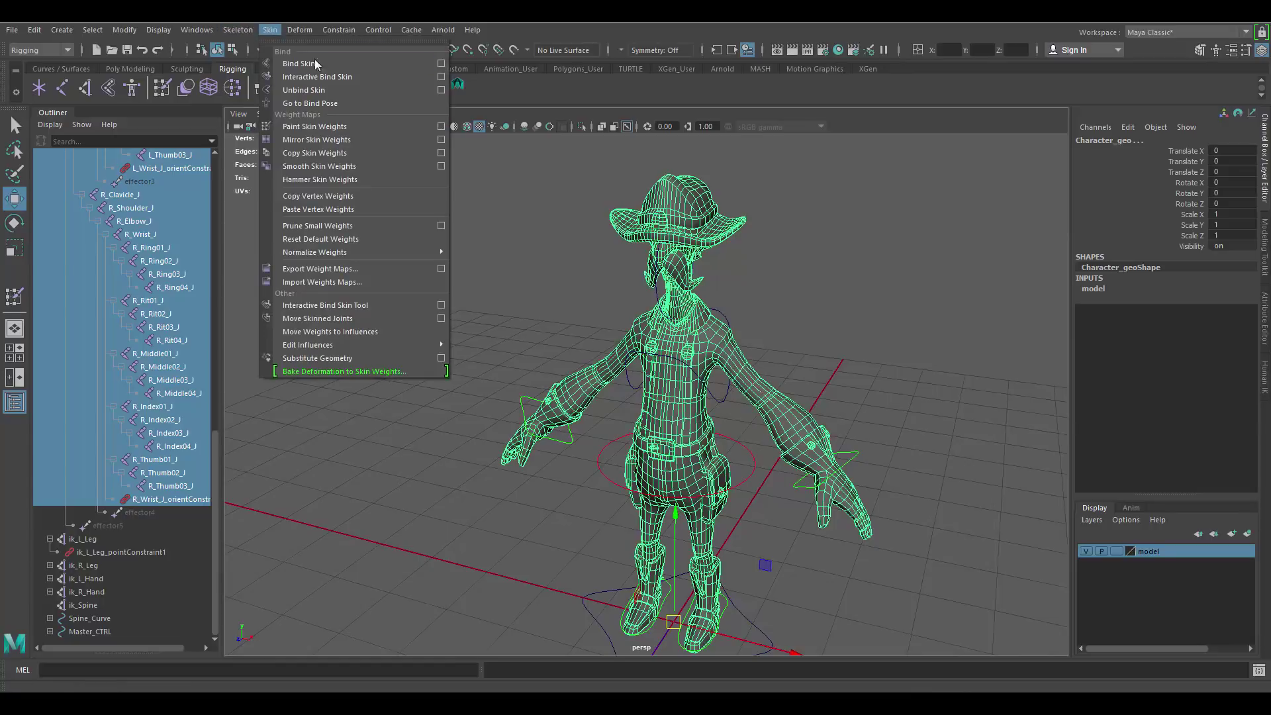
left_click(340, 65)
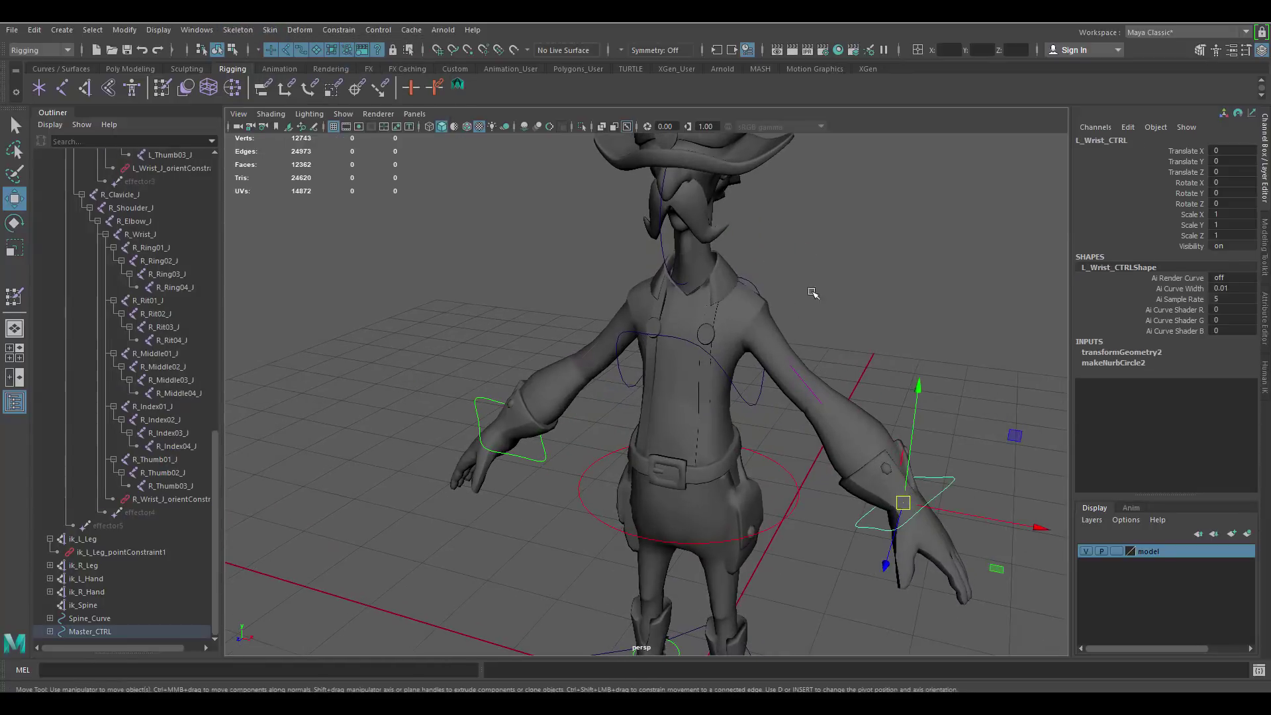
left_click(811, 292)
middle_click_drag(812, 293, 766, 346, "alt")
scroll(811, 328, "up", 2)
scroll(761, 358, "up", 1)
Select the Character_geo mesh and open the Paint Skin Weights tool with its settings.
left_click(694, 225)
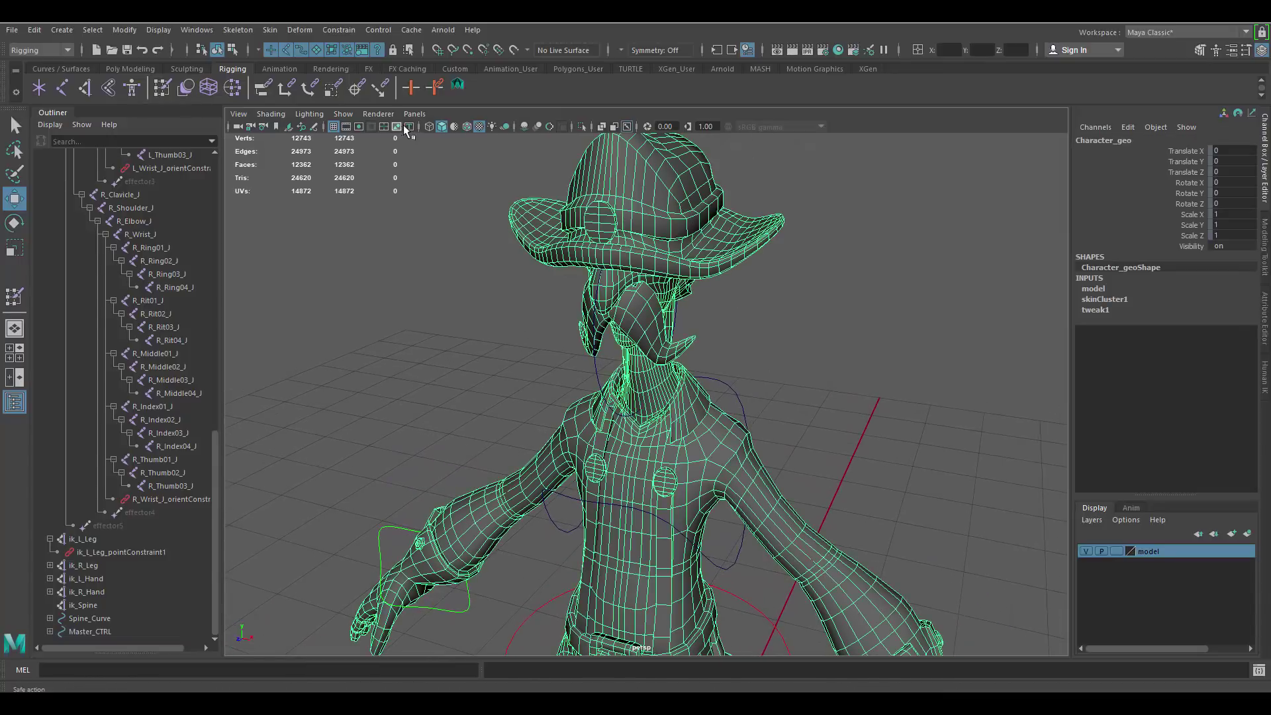
left_click(272, 32)
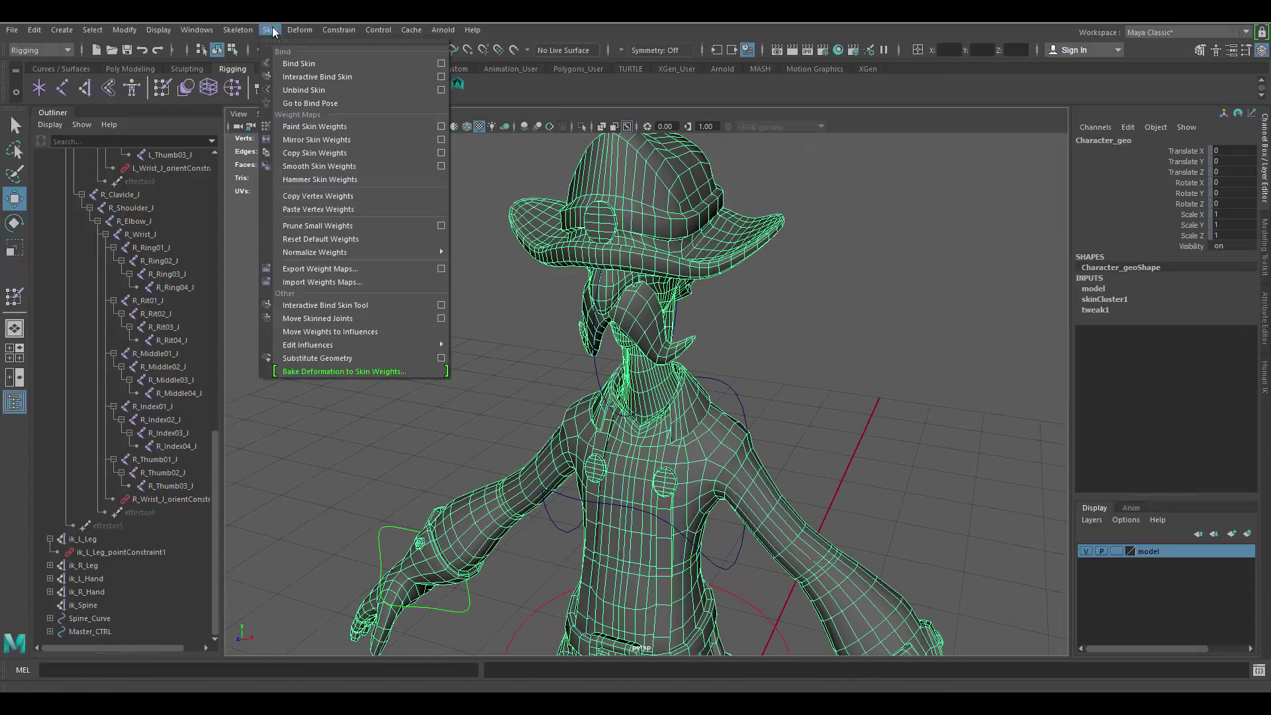
left_click(441, 126)
left_click_drag(315, 126, 286, 122)
Paint Head_J weight onto the hat's crown and side brim using the Add operation at value 1.
left_click_drag(662, 298, 702, 278, "alt")
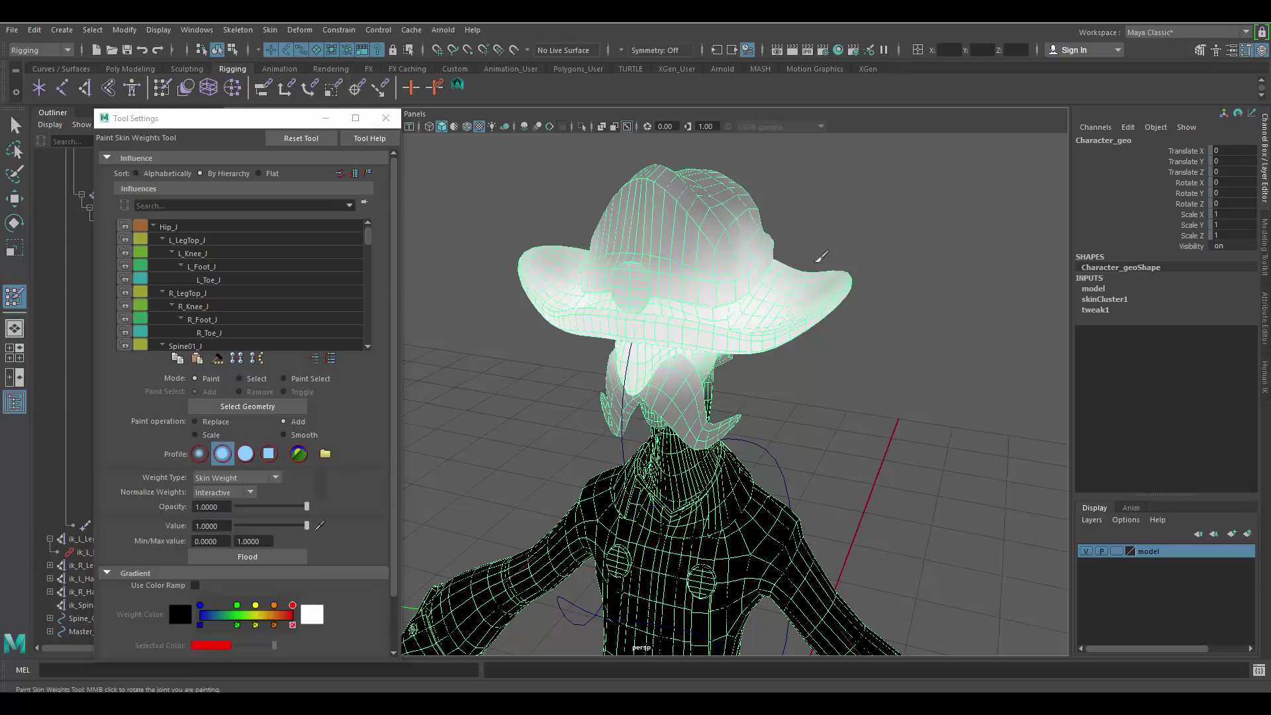
right_click_drag(697, 219, 712, 254, "alt")
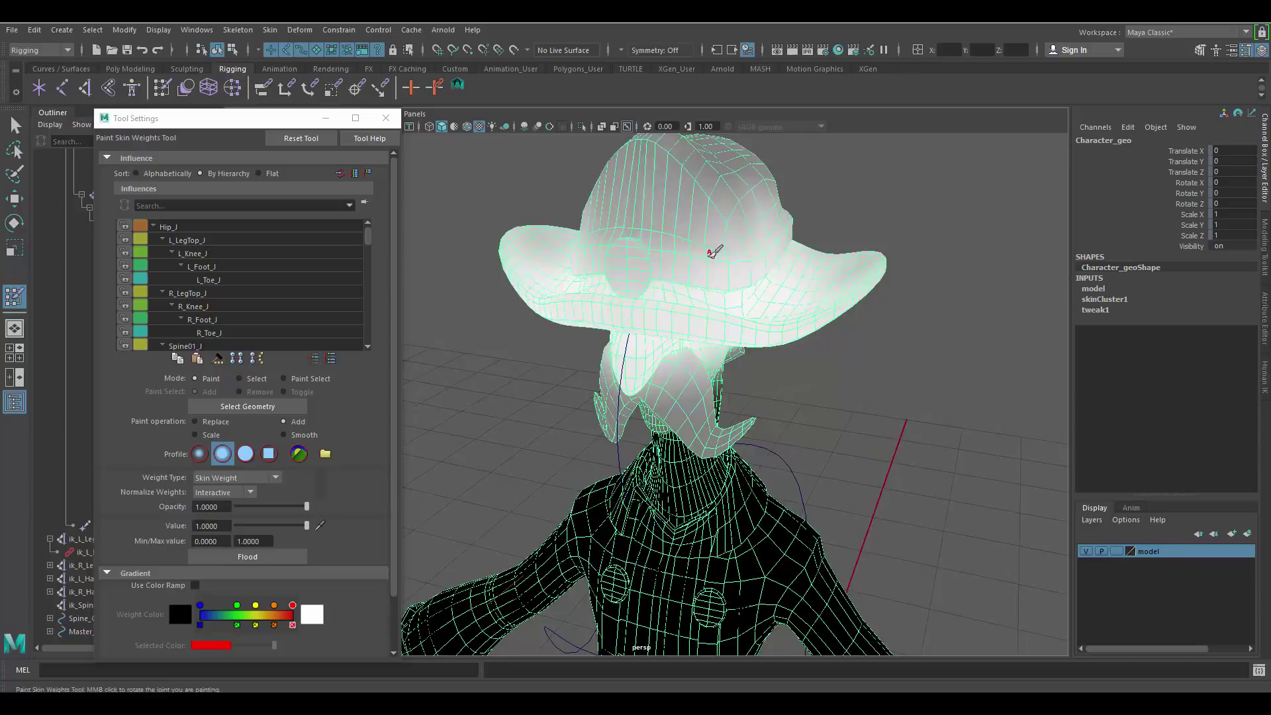
left_click_drag(712, 255, 703, 239, "alt")
middle_click_drag(703, 239, 680, 267, "alt")
right_click_drag(681, 267, 658, 284, "alt")
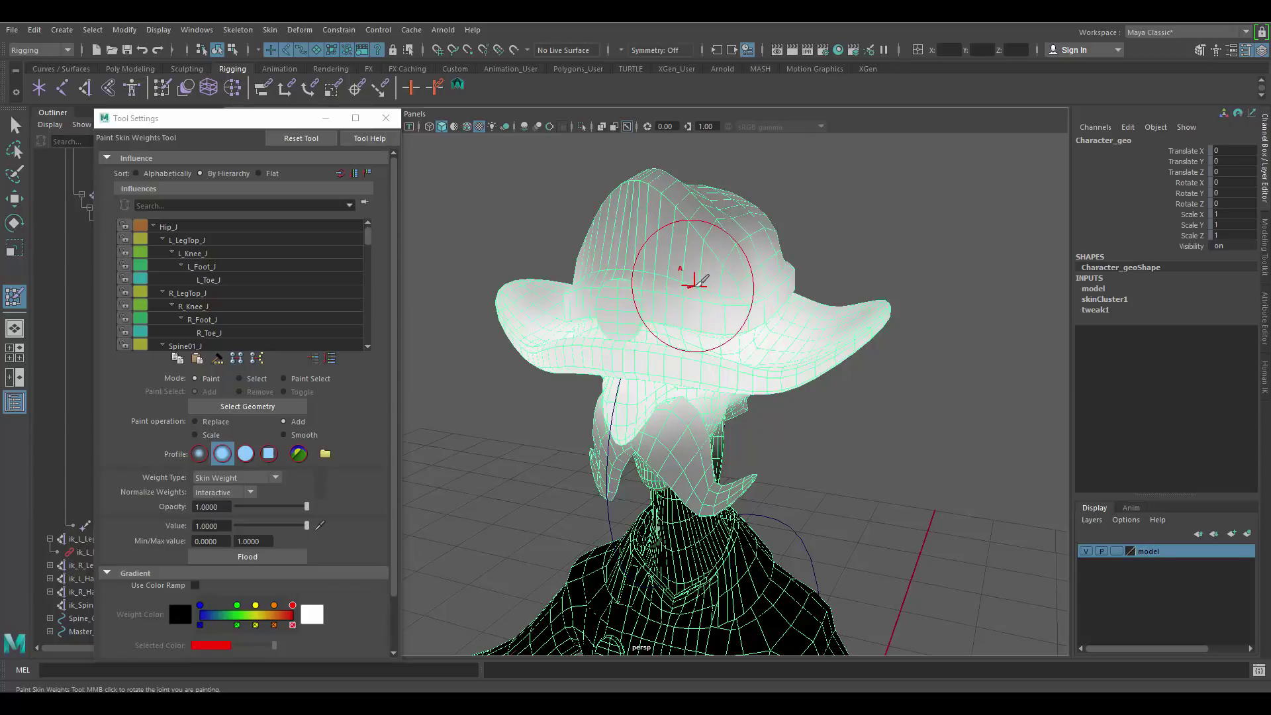
mouse_move(694, 282)
left_mouse_down()
mouse_move(668, 282)
mouse_move(696, 287)
left_mouse_up()
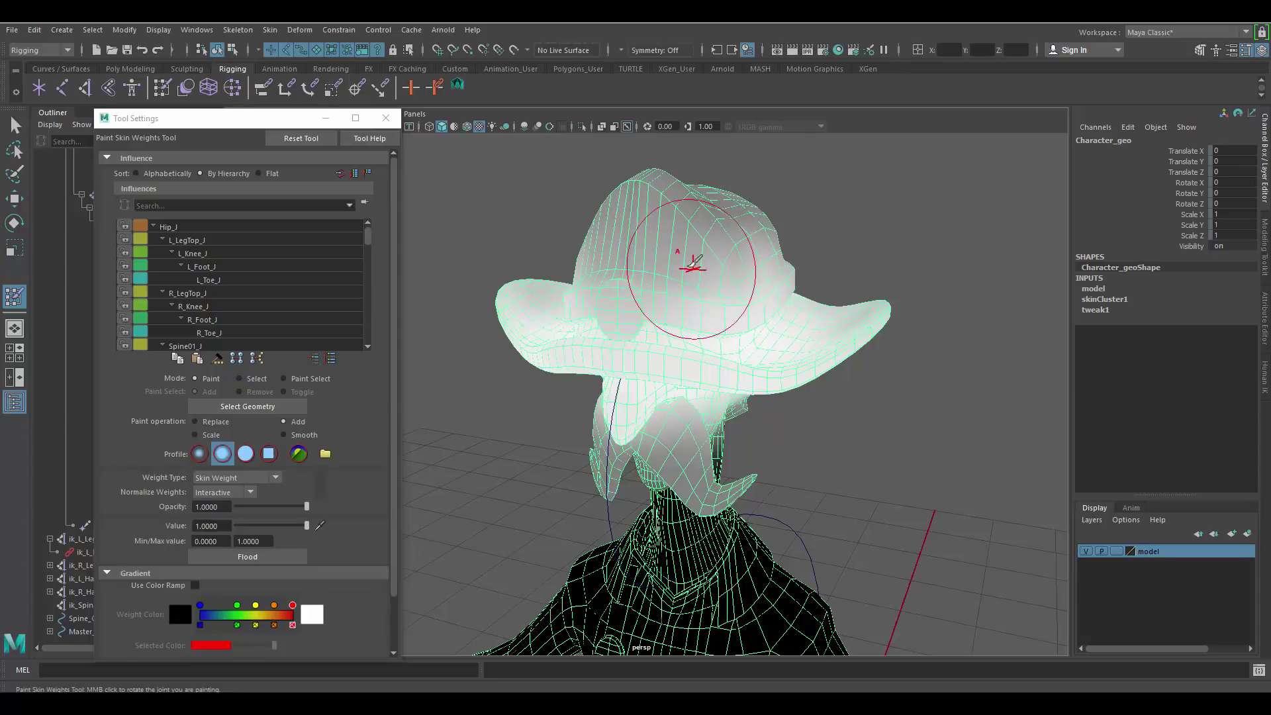
middle_click_drag(689, 263, 696, 316, "alt")
mouse_move(696, 317)
left_mouse_down()
mouse_move(662, 288)
mouse_move(676, 312)
mouse_move(738, 311)
mouse_move(761, 278)
mouse_move(622, 279)
mouse_move(735, 307)
mouse_move(731, 251)
mouse_move(743, 265)
left_mouse_up()
mouse_move(745, 270)
left_mouse_down("alt")
mouse_move(859, 291)
mouse_move(596, 299)
left_mouse_up("alt")
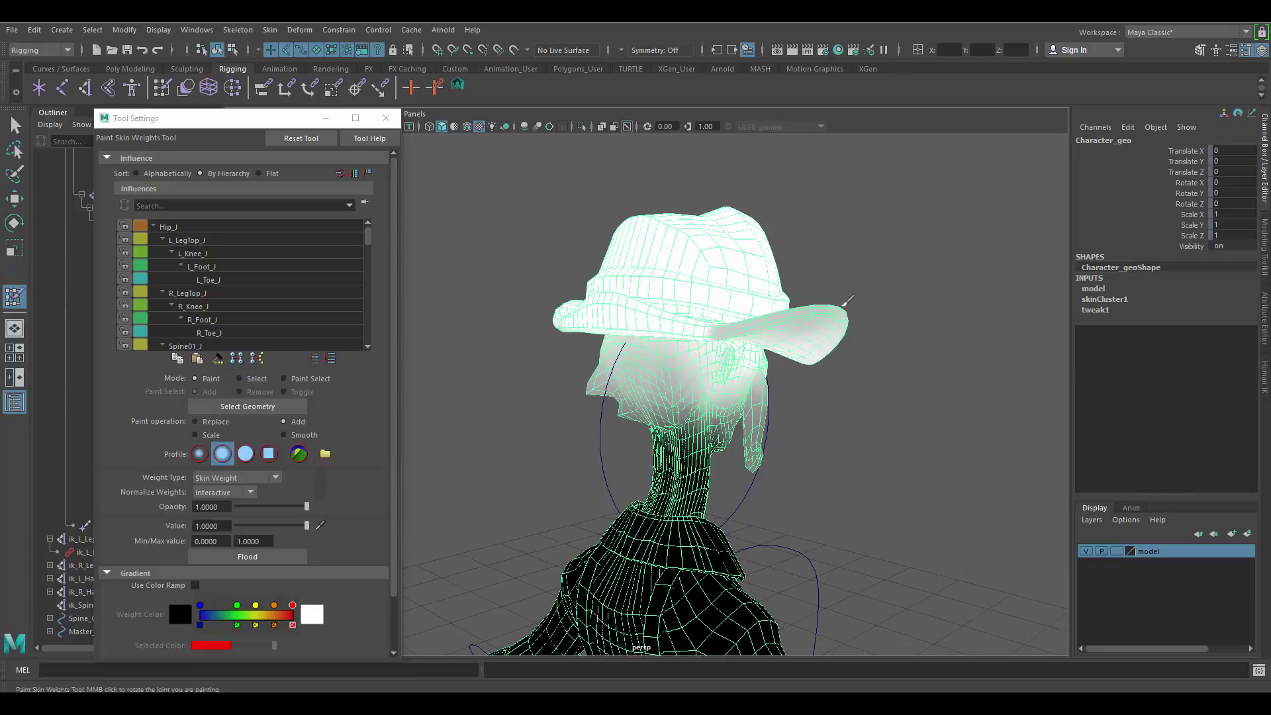
mouse_move(839, 308)
left_mouse_down()
mouse_move(771, 310)
mouse_move(850, 336)
mouse_move(708, 311)
left_mouse_up()
left_click_drag(715, 311, 759, 309)
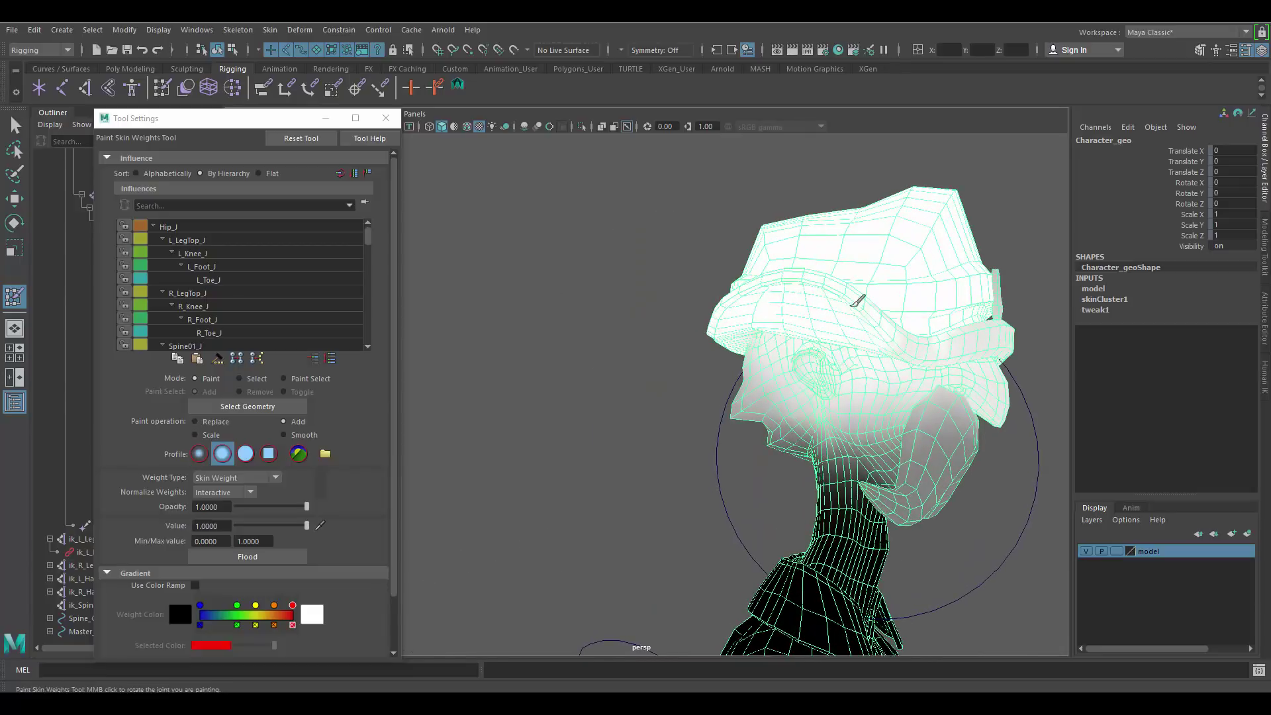
Paint full Head_J weight over the rest of the hat's brim, its round front badge and the crown.
left_click_drag(857, 301, 740, 268, "alt")
left_click_drag(475, 317, 553, 342)
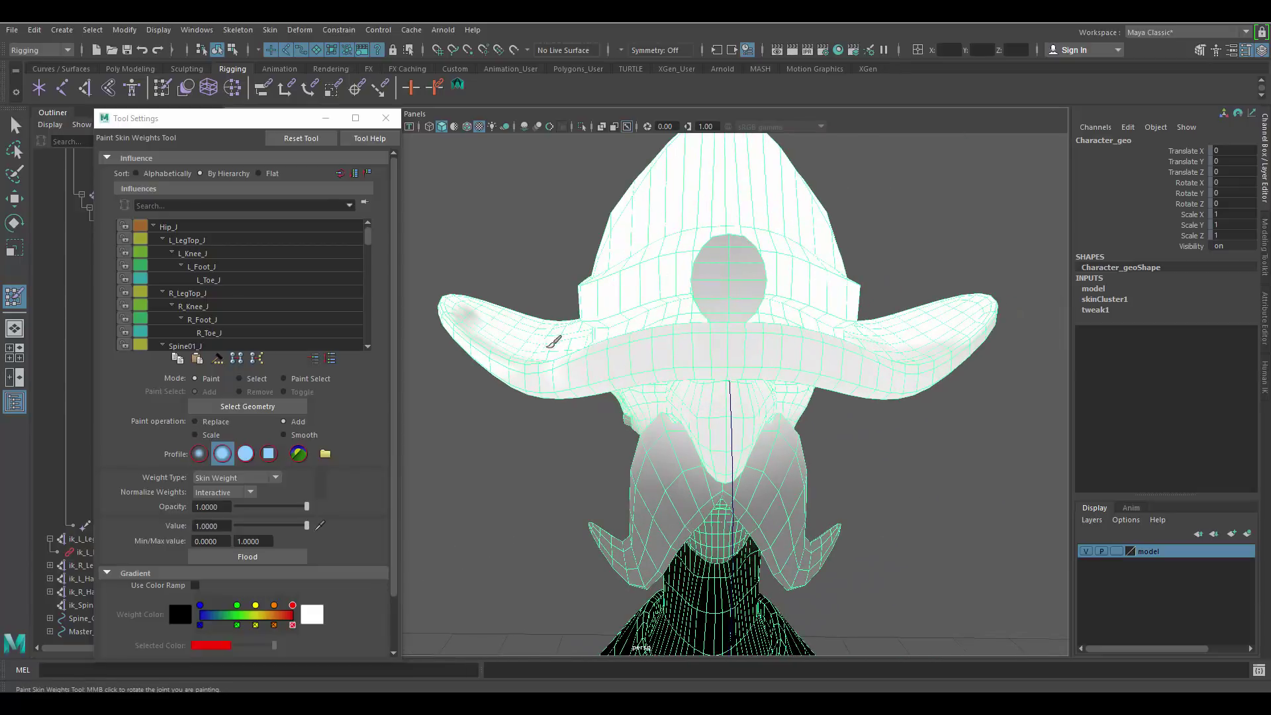
mouse_move(674, 319)
left_mouse_down("alt")
mouse_move(562, 312)
mouse_move(875, 318)
left_mouse_up("alt")
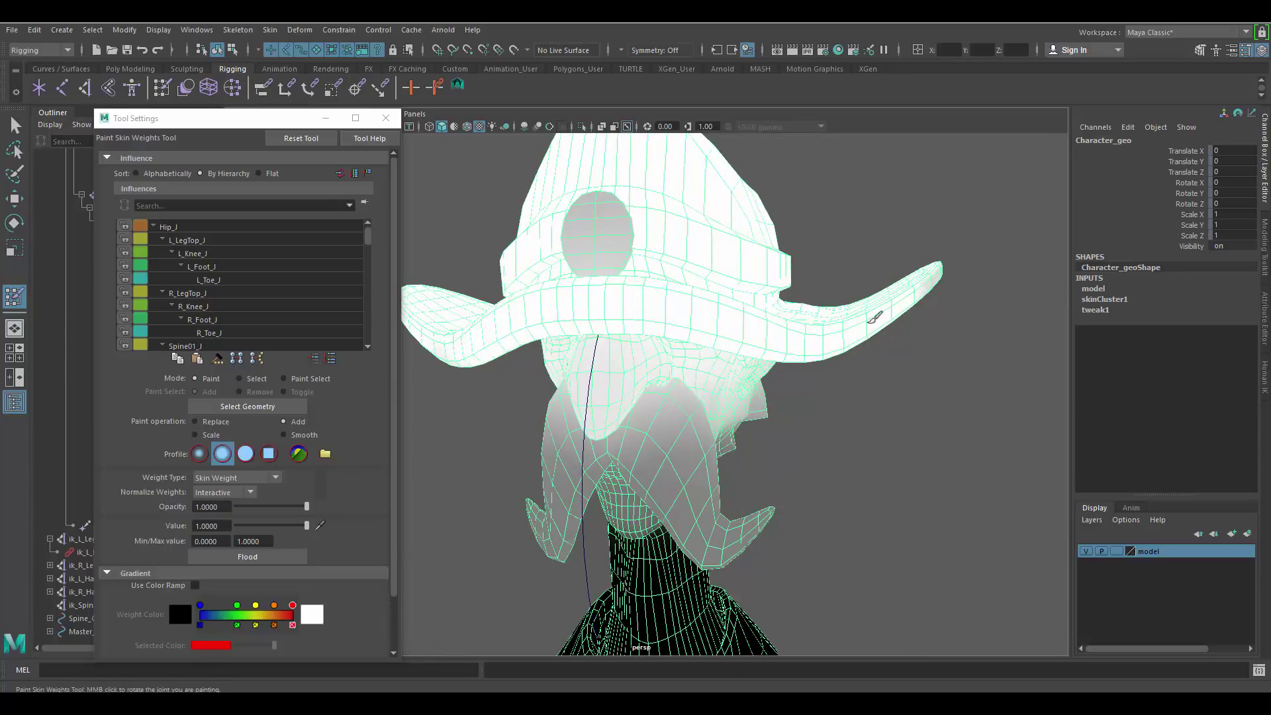
mouse_move(607, 210)
left_mouse_down()
mouse_move(621, 269)
mouse_move(827, 283)
mouse_move(673, 329)
left_mouse_up()
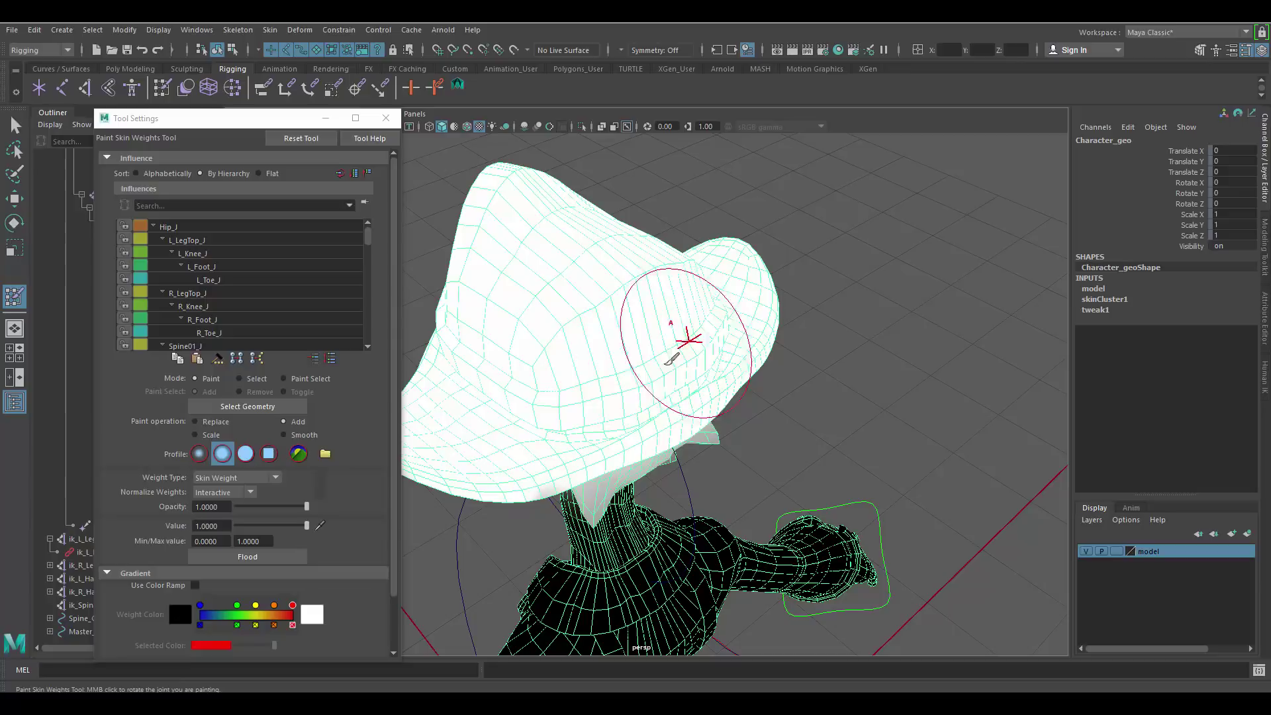
left_click_drag(695, 283, 722, 283, "alt")
middle_click_drag(722, 284, 687, 278, "alt")
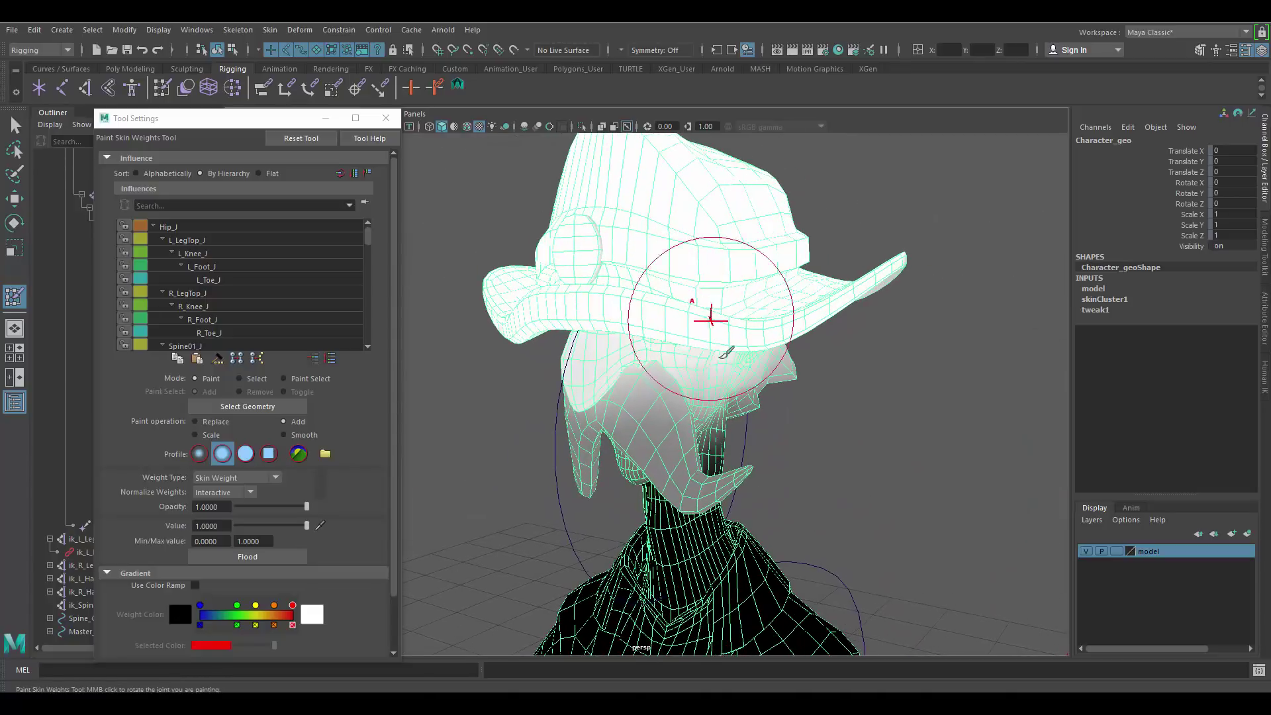
scroll(217, 314, "down", 2)
scroll(217, 301, "up", 2)
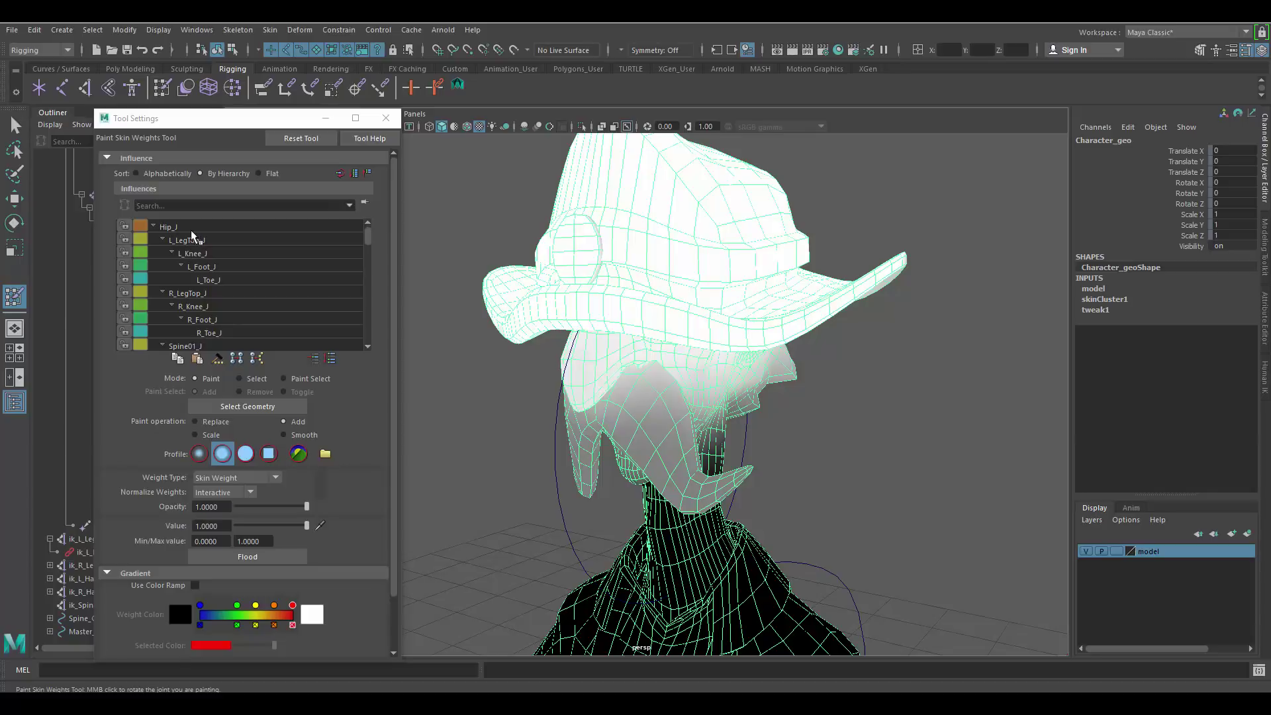
Check the weights of Hip_J, L_Foot_J and Neck_J, and return to Head_J to examine the head and hat from several angles.
scroll(203, 243, "down", 10)
scroll(232, 258, "up", 10)
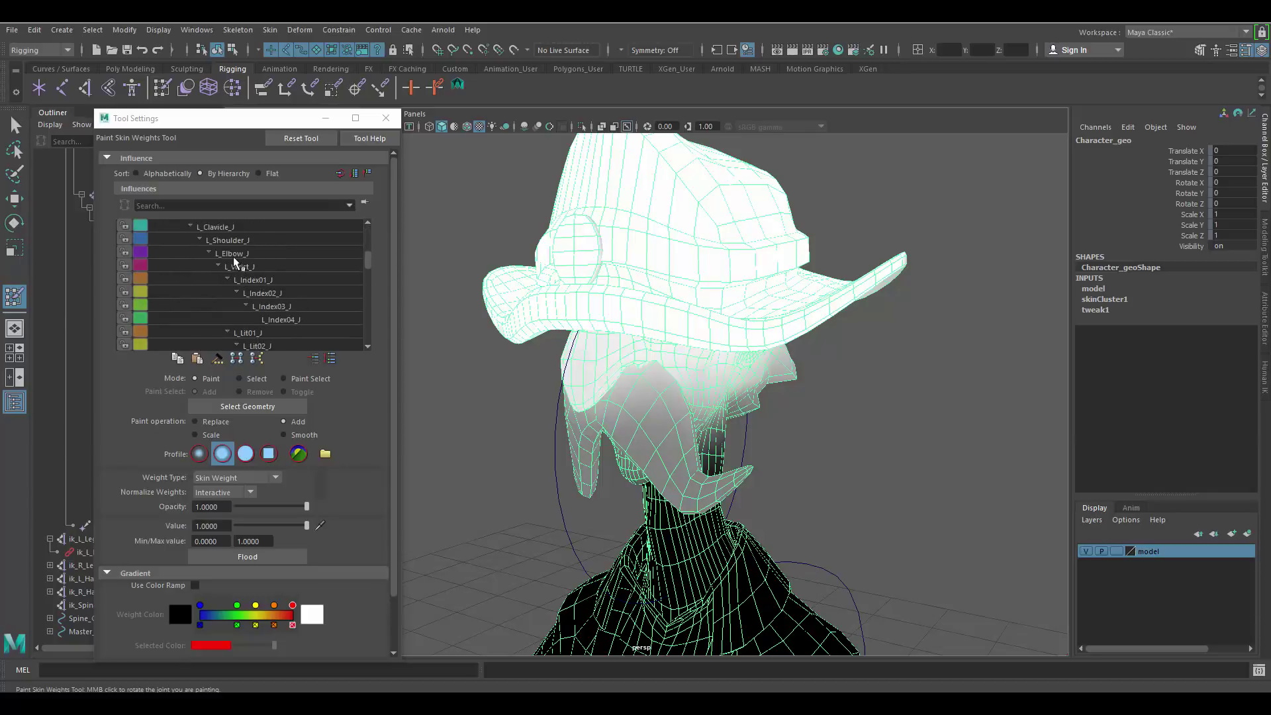
left_click(197, 242)
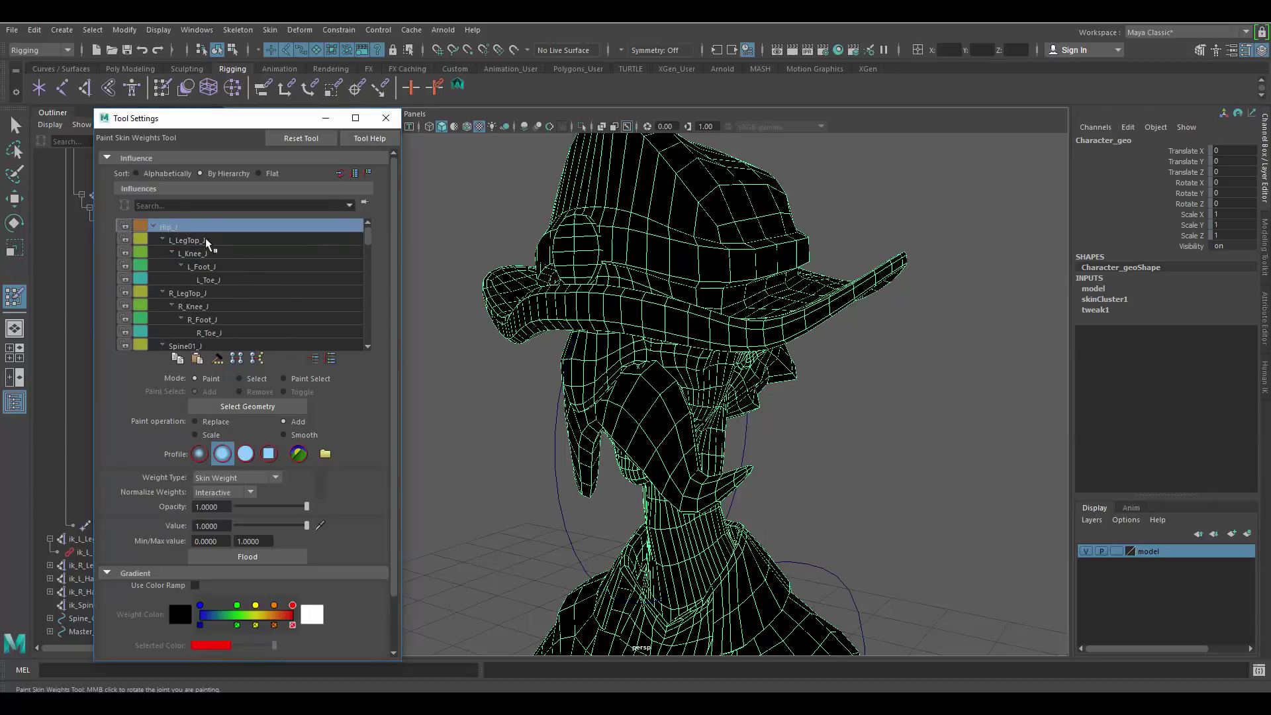
left_click(219, 266)
scroll(213, 280, "down", 10)
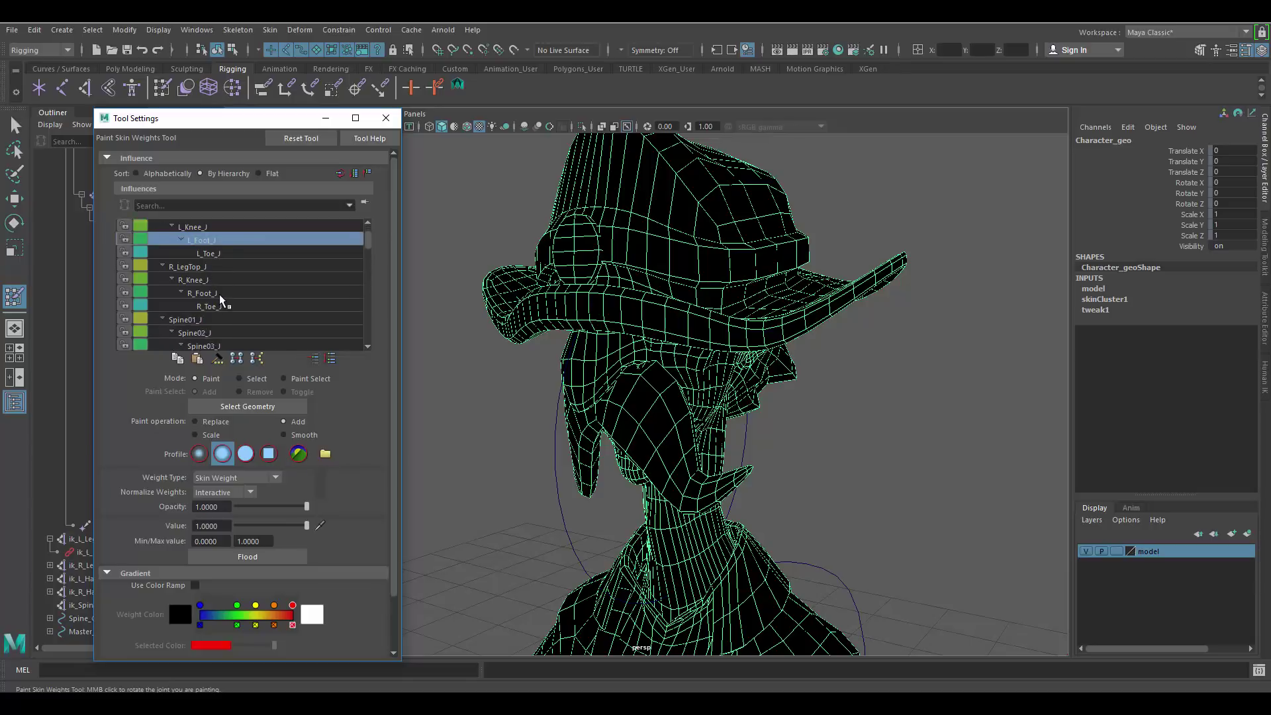
scroll(221, 294, "down", 5)
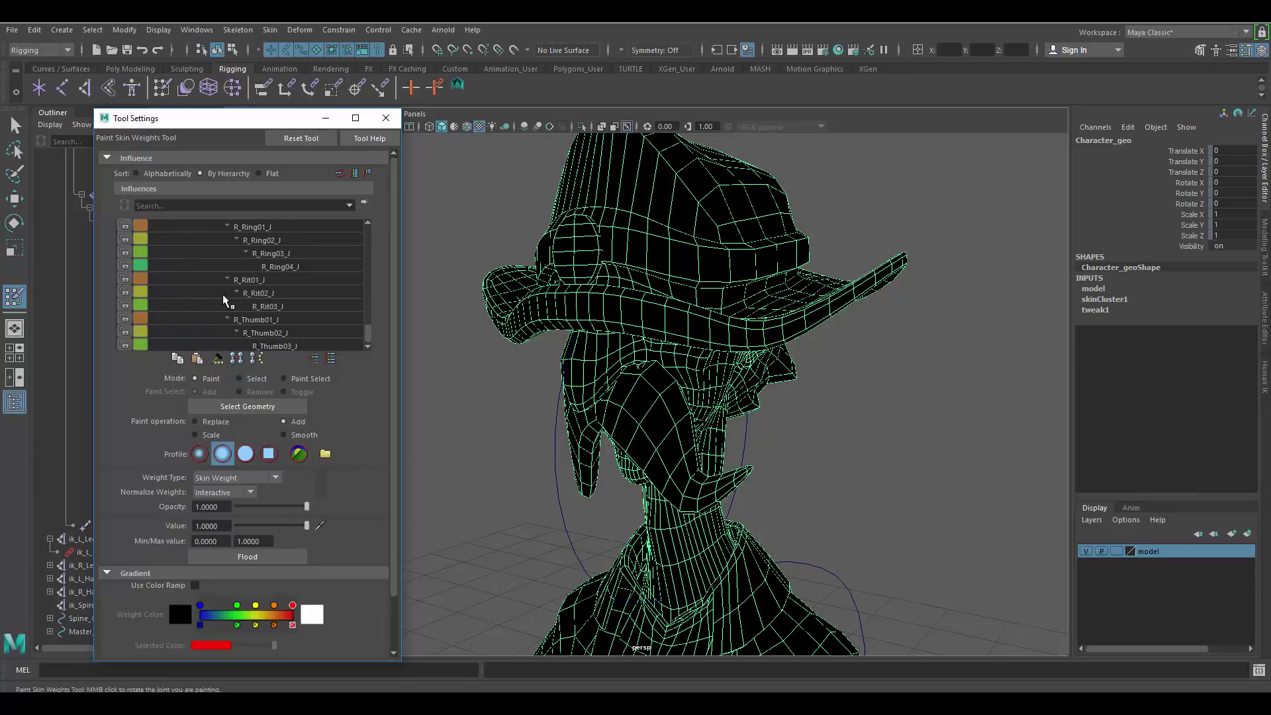
left_click(219, 307)
left_click(223, 320)
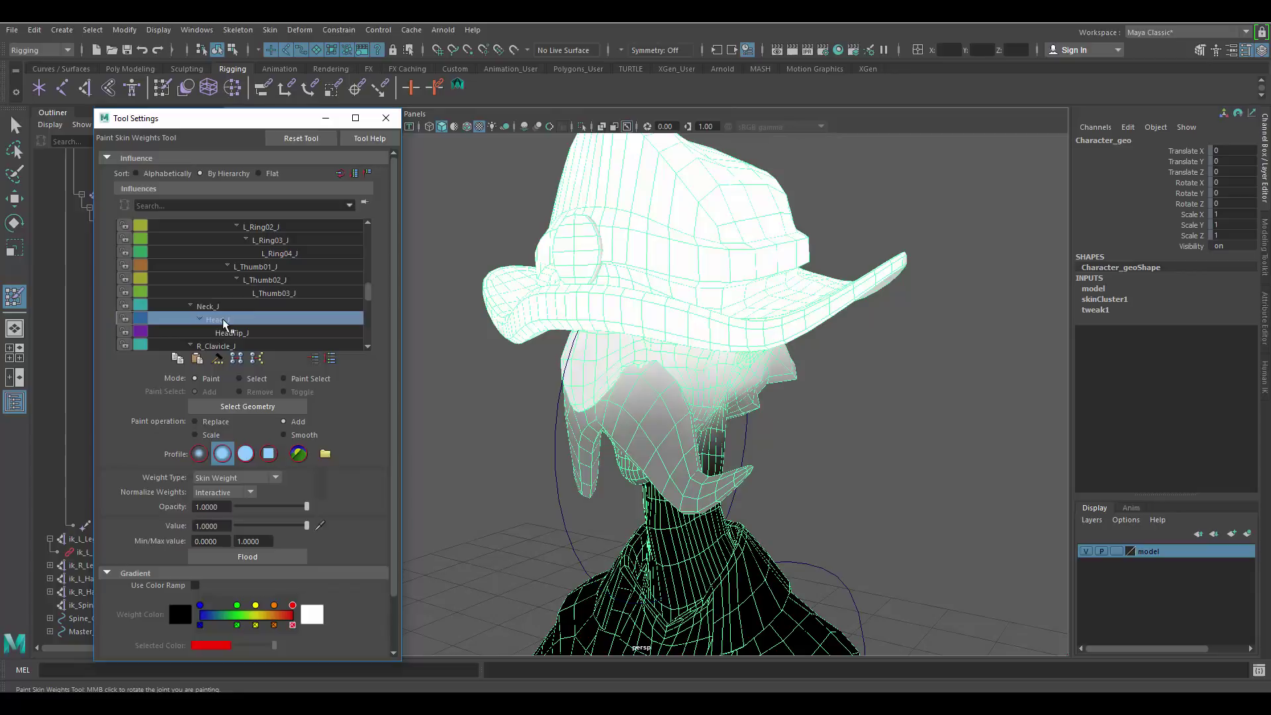
mouse_move(743, 306)
left_mouse_down("alt")
mouse_move(612, 292)
mouse_move(689, 291)
mouse_move(649, 250)
mouse_move(590, 284)
mouse_move(709, 294)
mouse_move(518, 379)
left_mouse_up("alt")
left_click_drag(769, 304, 570, 352, "alt")
right_click_drag(652, 317, 737, 351, "alt")
middle_click_drag(665, 327, 715, 349, "alt")
right_click_drag(700, 335, 709, 340, "alt")
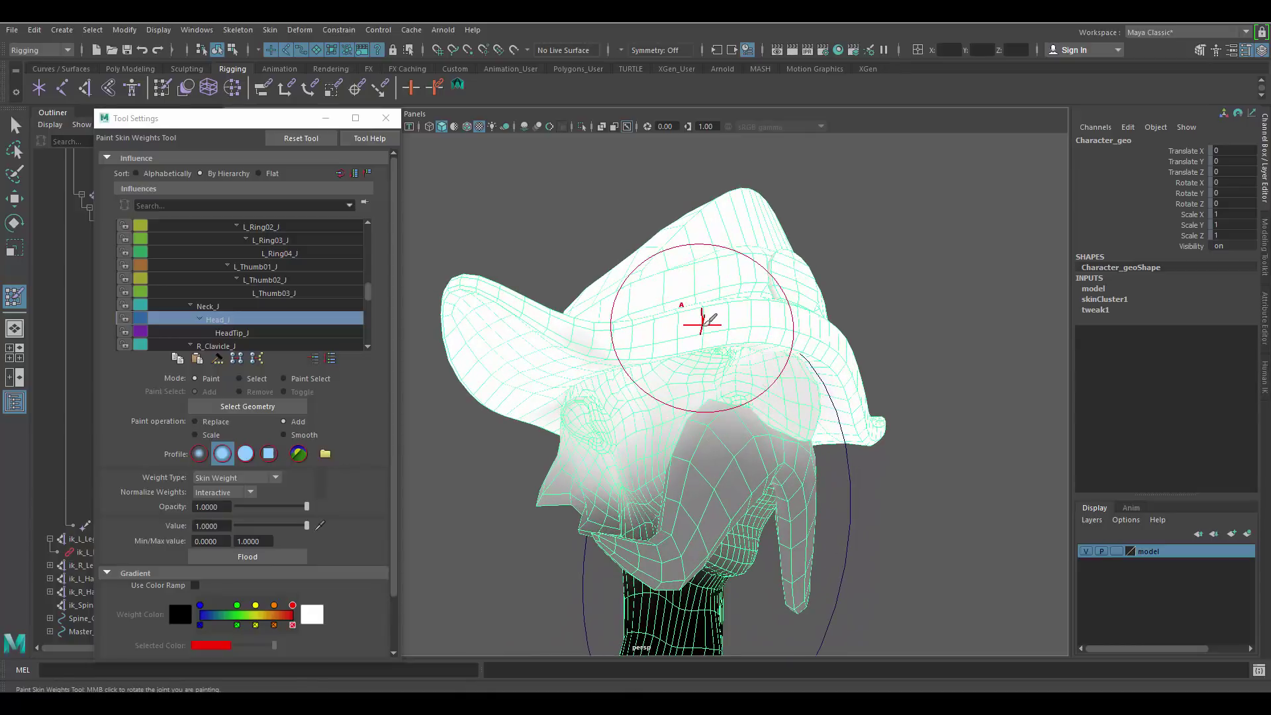
Switch to the Move tool, select all of the hat's connected faces, and convert the selection to vertices.
key("w")
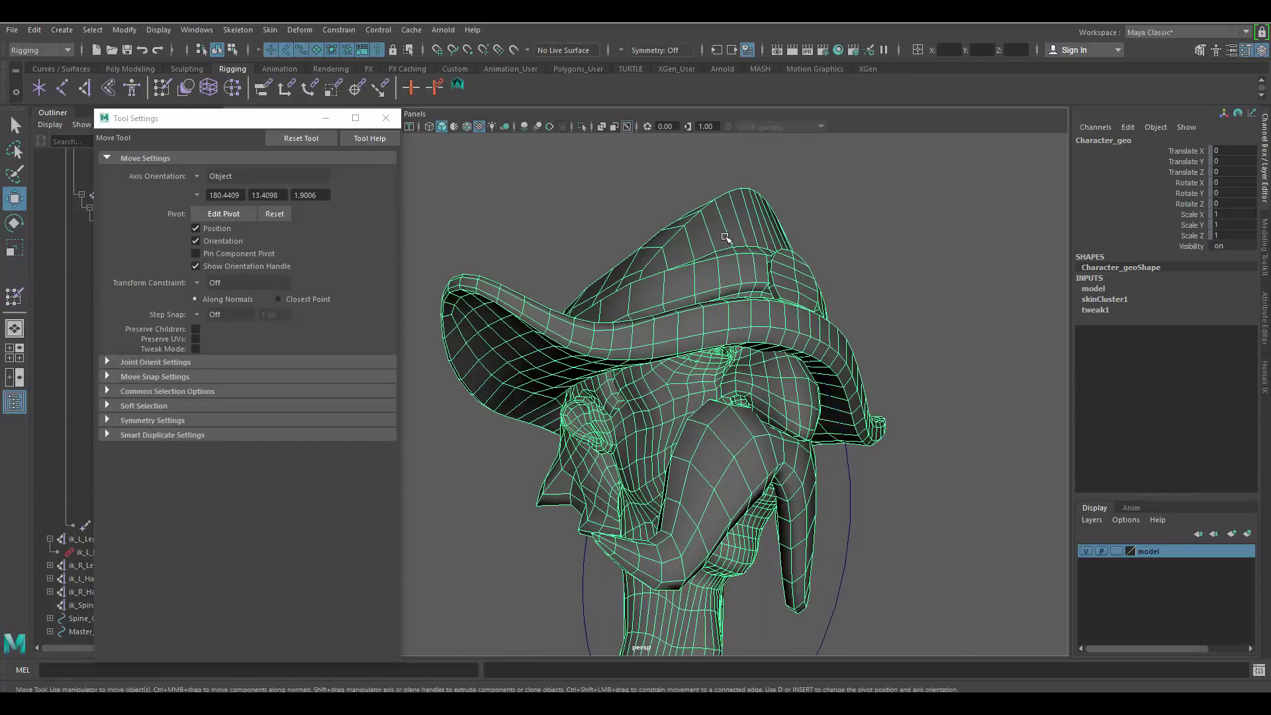
right_click_drag(725, 236, 726, 270)
double_click(729, 240)
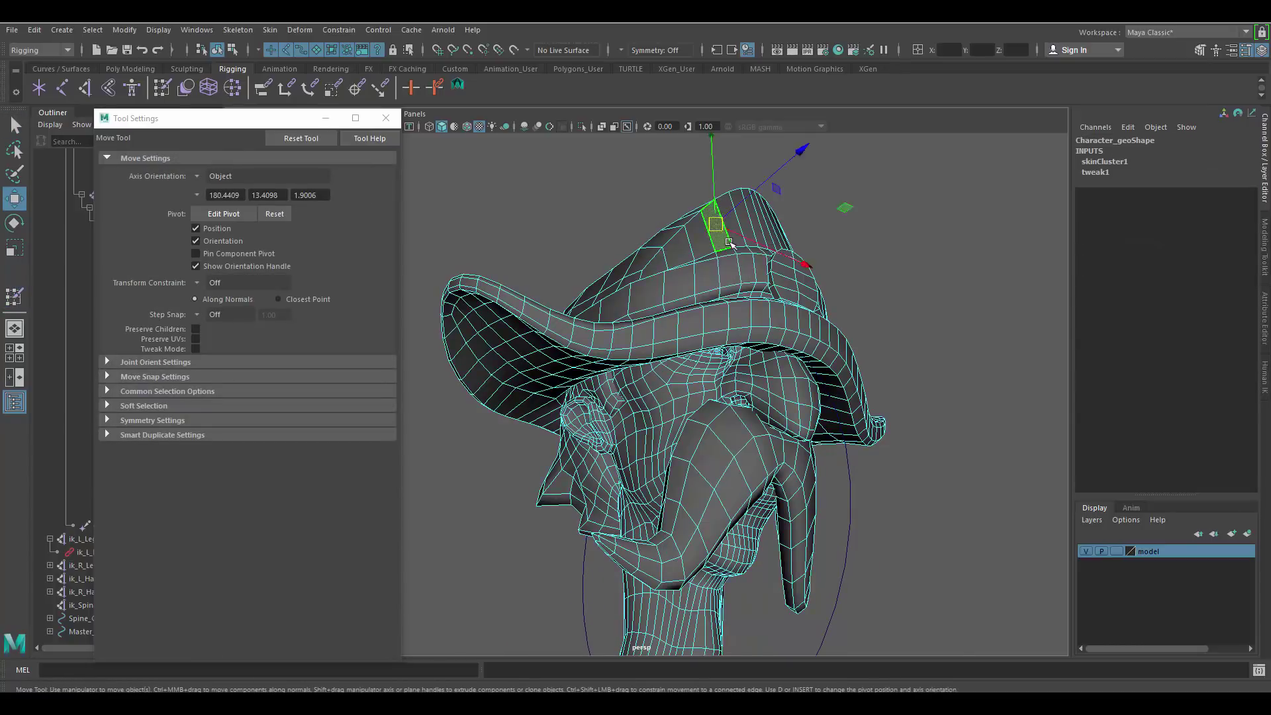
double_click(795, 275, "shift")
left_click_drag(796, 278, 796, 290, "alt")
right_click_drag(796, 290, 669, 303, "ctrl")
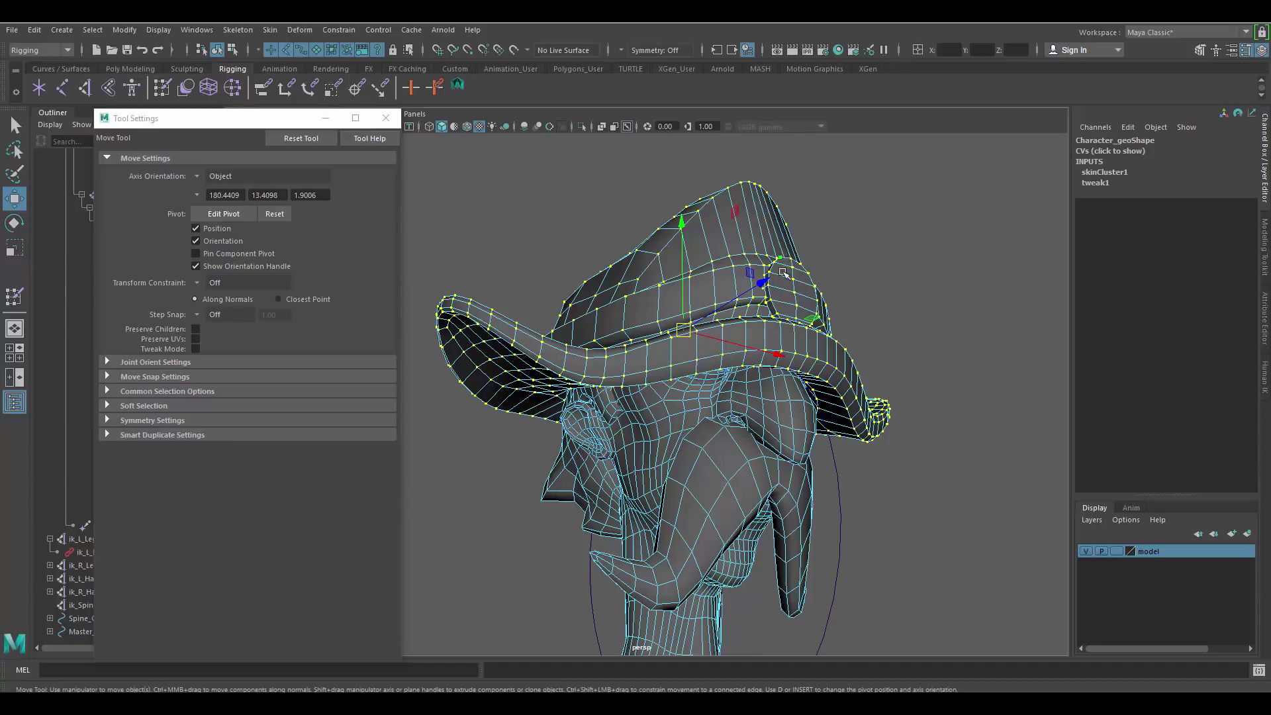
Undo the vertex conversion, extend the hat's face selection at the front badge, and convert it to vertices again.
key("ctrl+z")
key("ctrl+z")
double_click(790, 313, "shift")
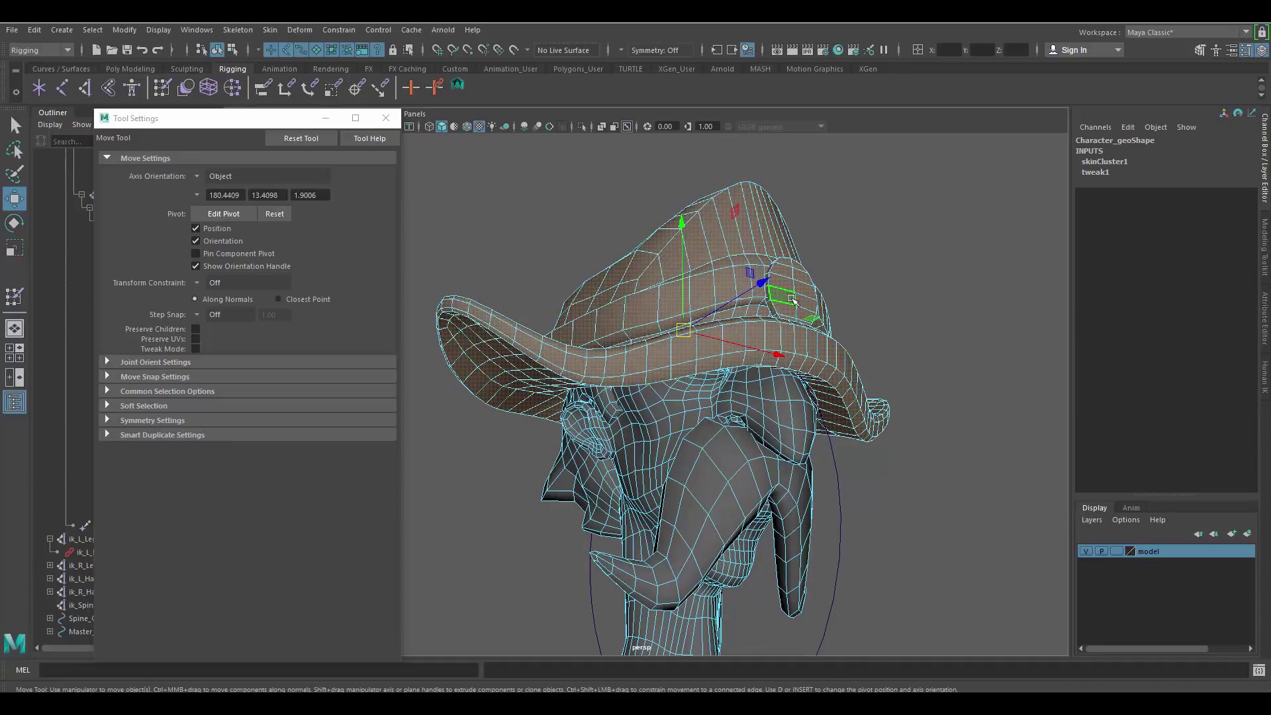
right_click_drag(792, 301, 686, 307, "ctrl")
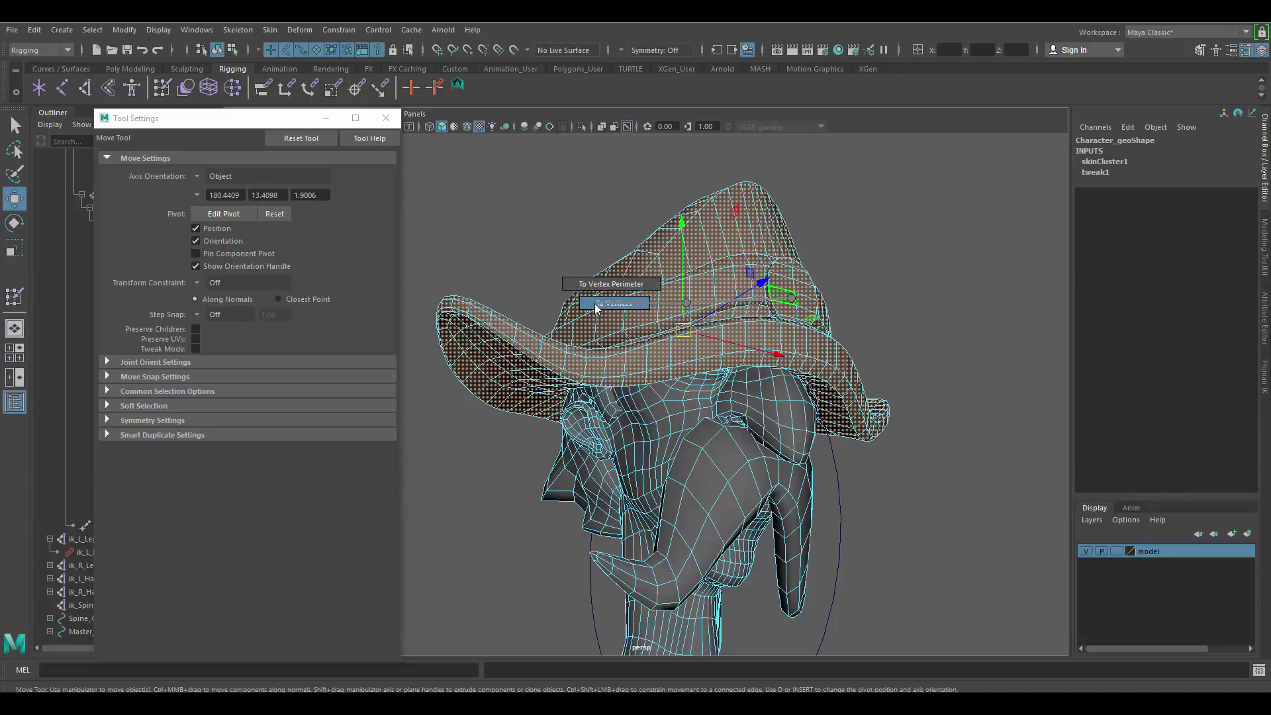
right_click_drag(596, 308, 596, 307, "ctrl")
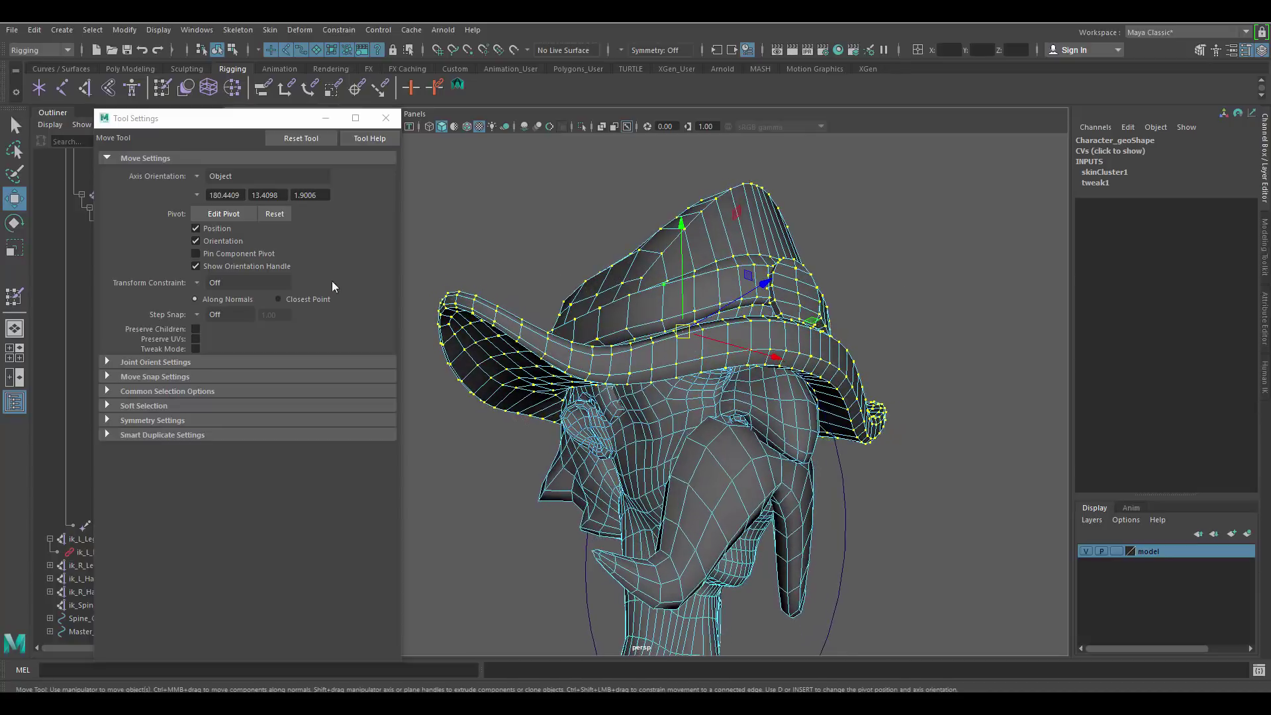
Return to Paint Skin Weights and flood the selected hat vertices with Head_J weight, using Add at value 1.
left_click(276, 31)
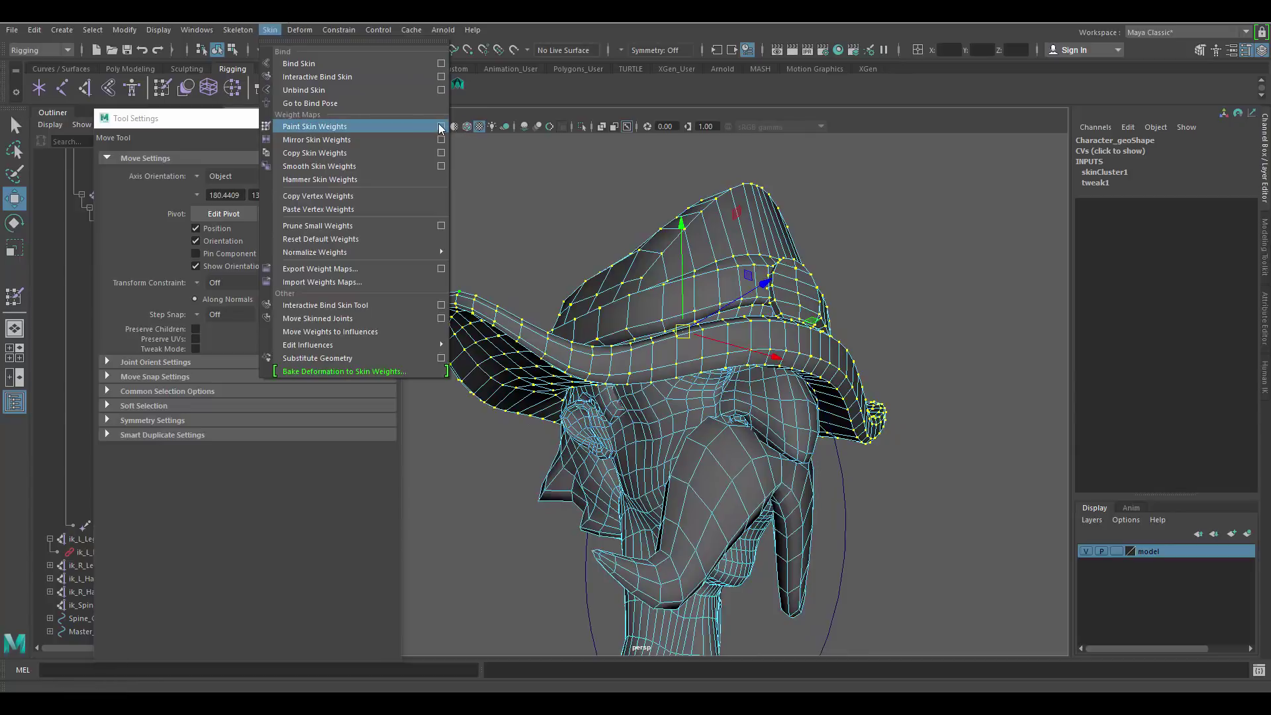
left_click(315, 126)
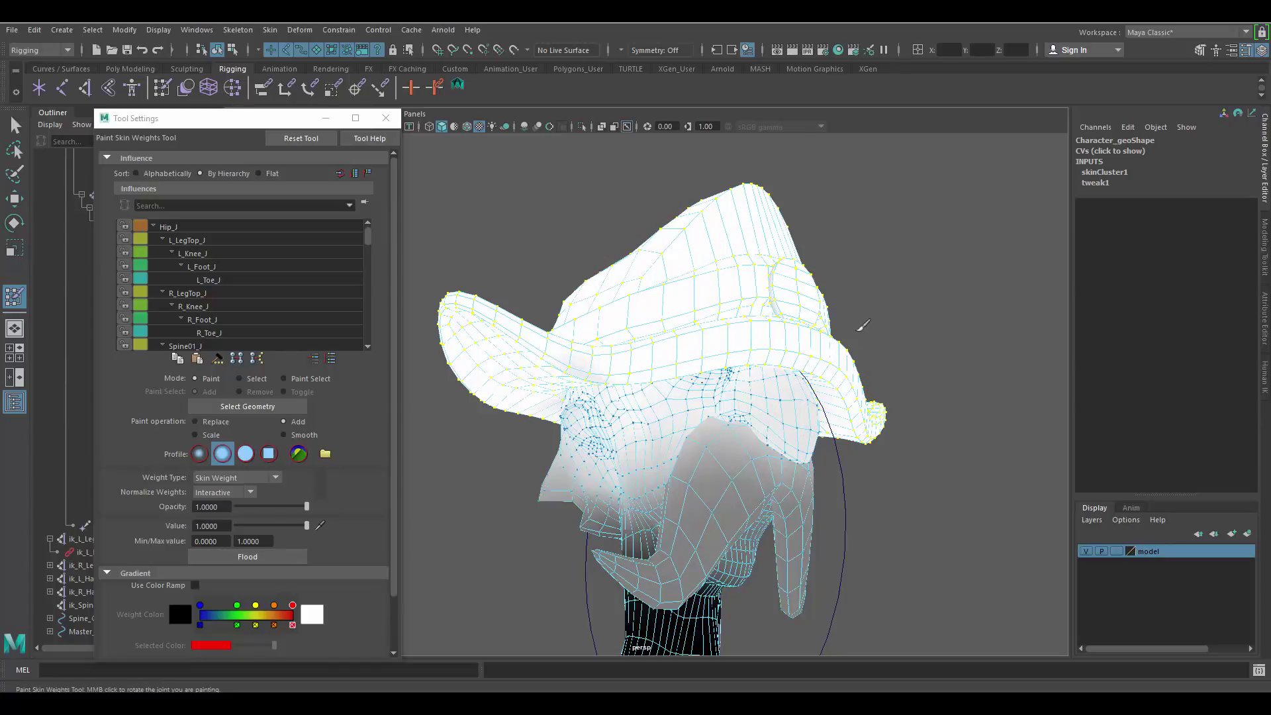
left_click(247, 557)
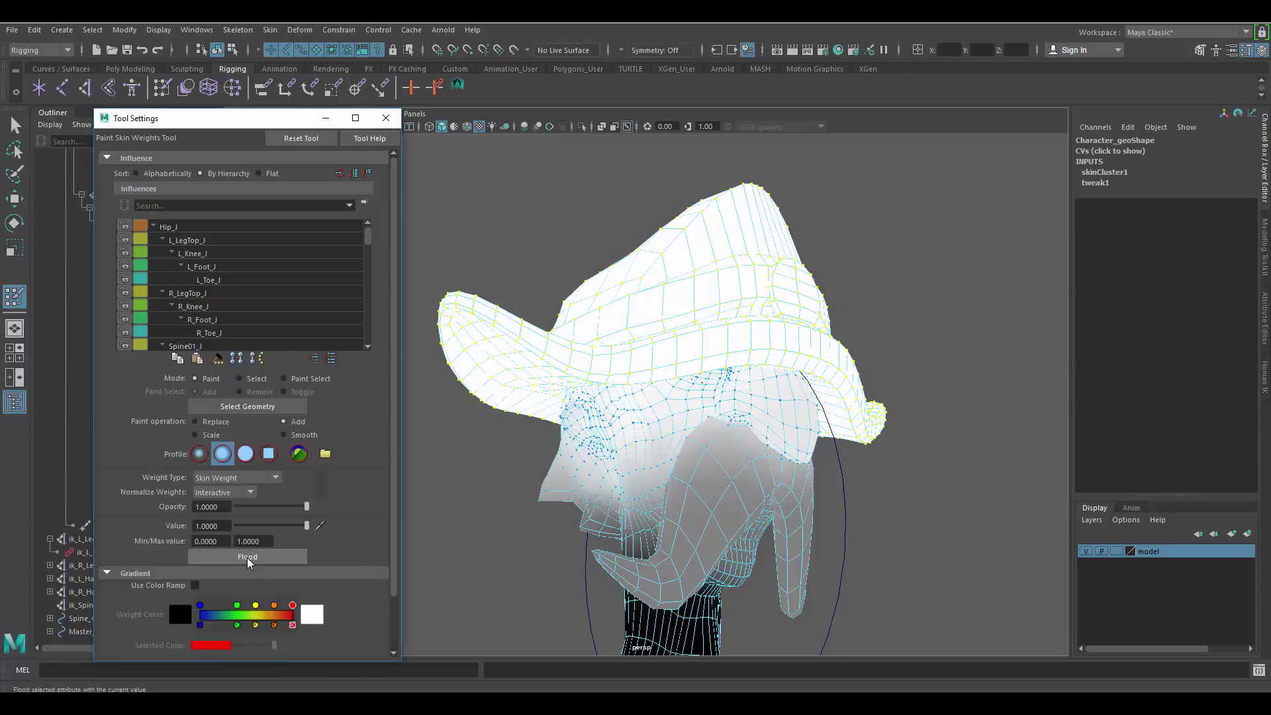
right_click_drag(738, 325, 649, 364, "alt")
middle_click_drag(648, 364, 644, 273, "alt")
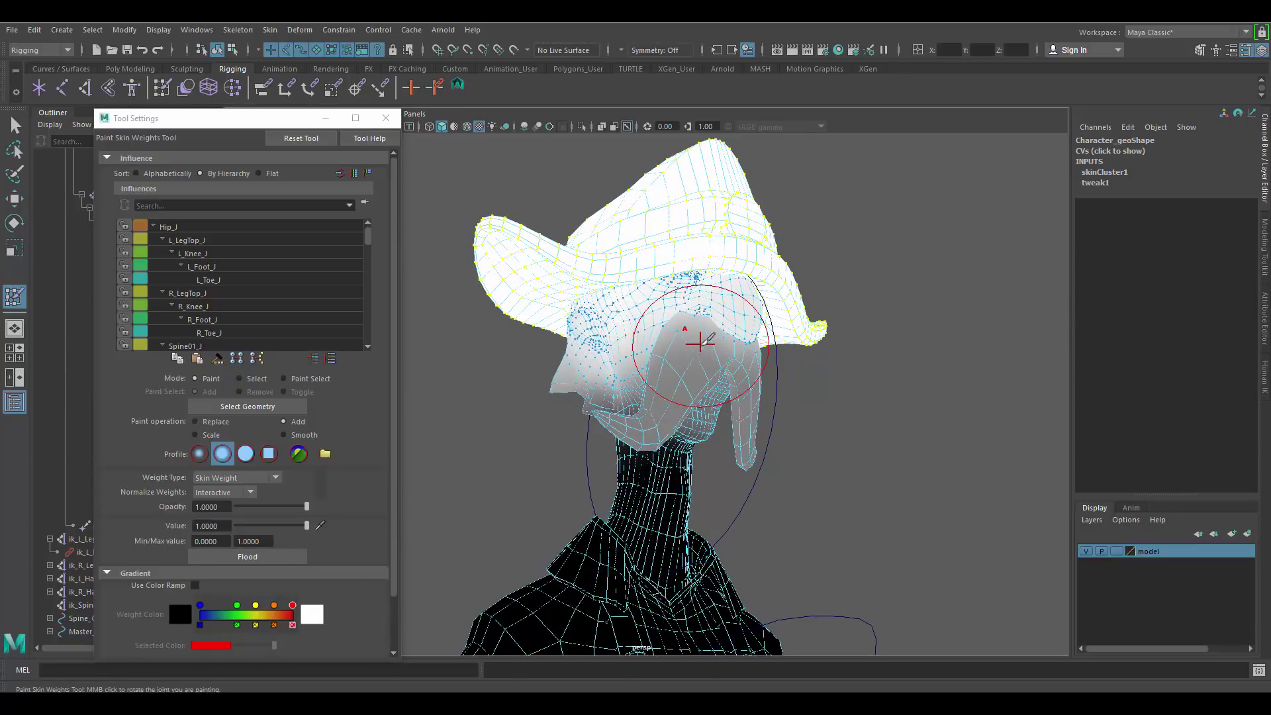
mouse_move(700, 343)
middle_mouse_down()
mouse_move(661, 241)
mouse_move(681, 321)
middle_mouse_up()
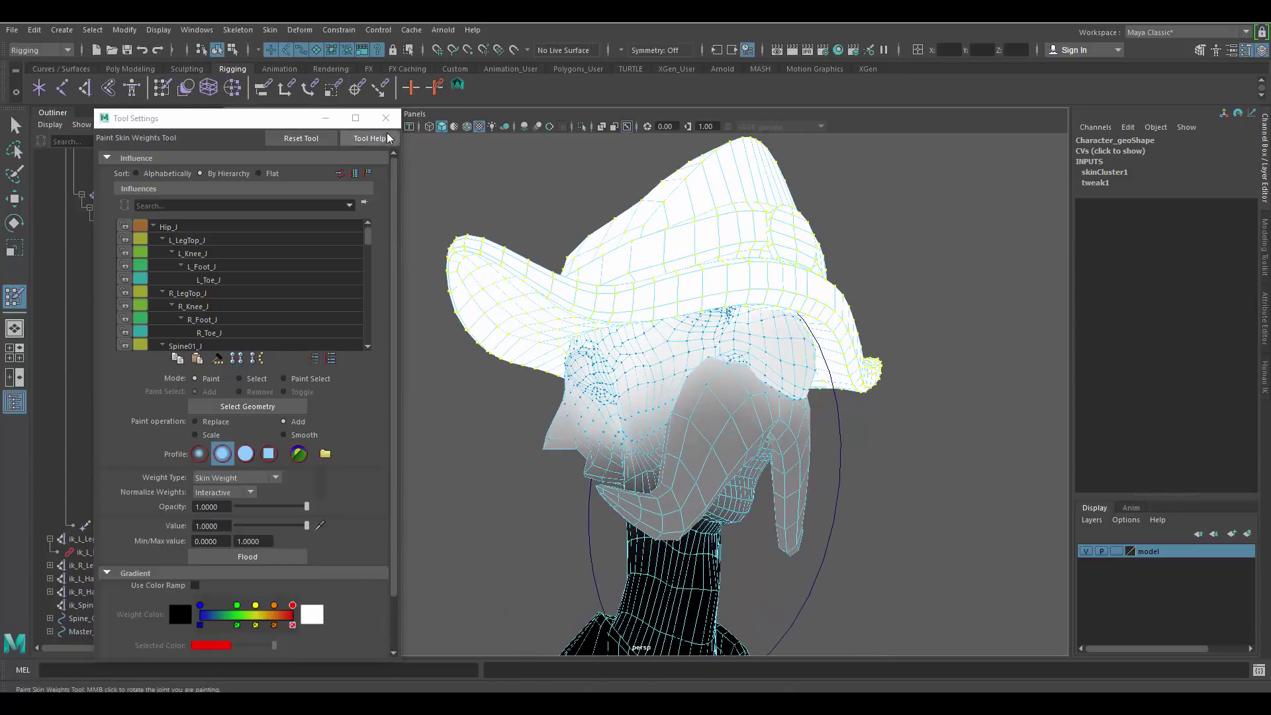
Leave weight painting for the Move tool, return to object mode, and select the whole character mesh.
left_click(386, 118)
key("w")
right_click(721, 253)
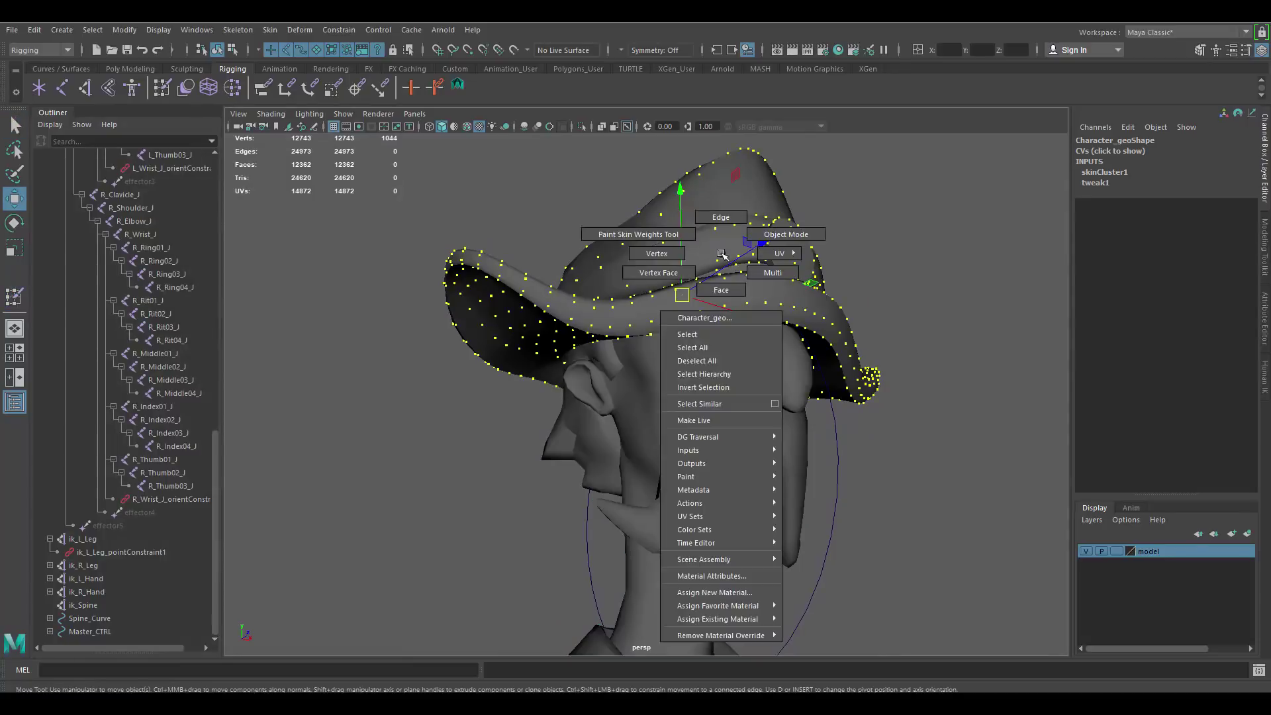
left_click(786, 233)
left_click(687, 271)
left_click_drag(719, 279, 676, 243, "alt")
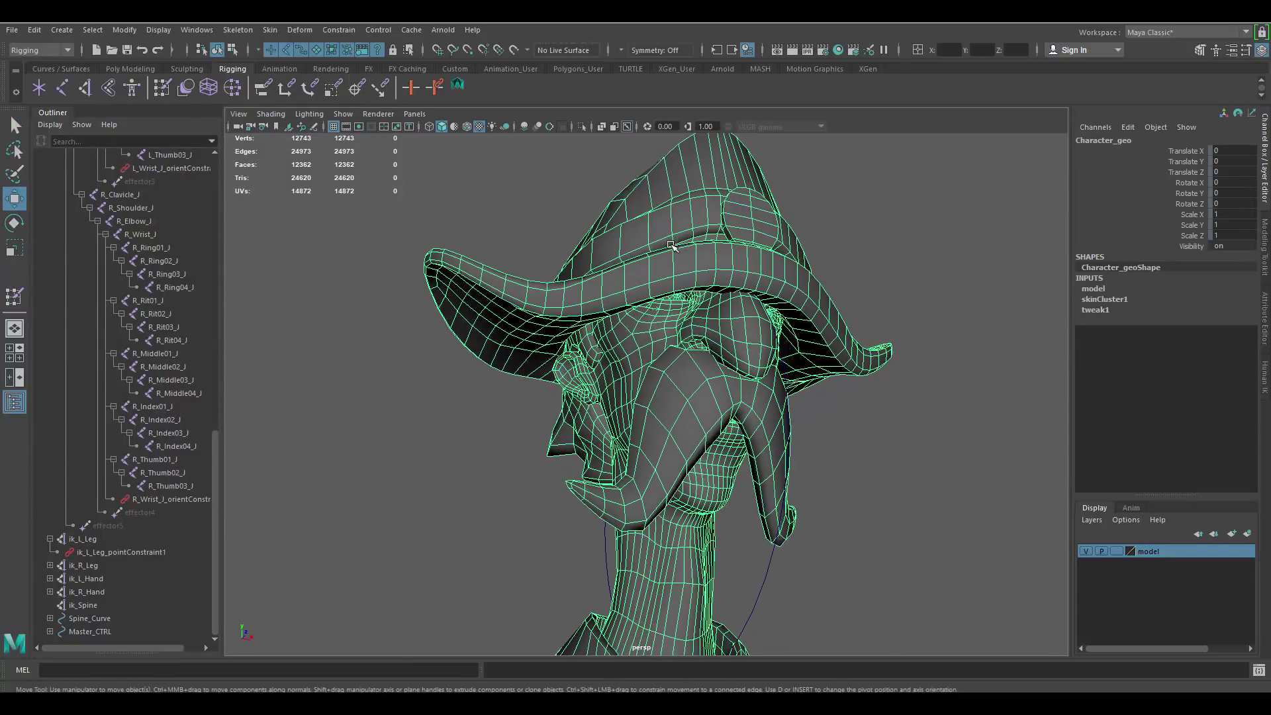
Reopen Paint Skin Weights with its settings, choose Neck_J and Head_J in turn, and examine the head's remaining weak areas.
left_click(270, 30)
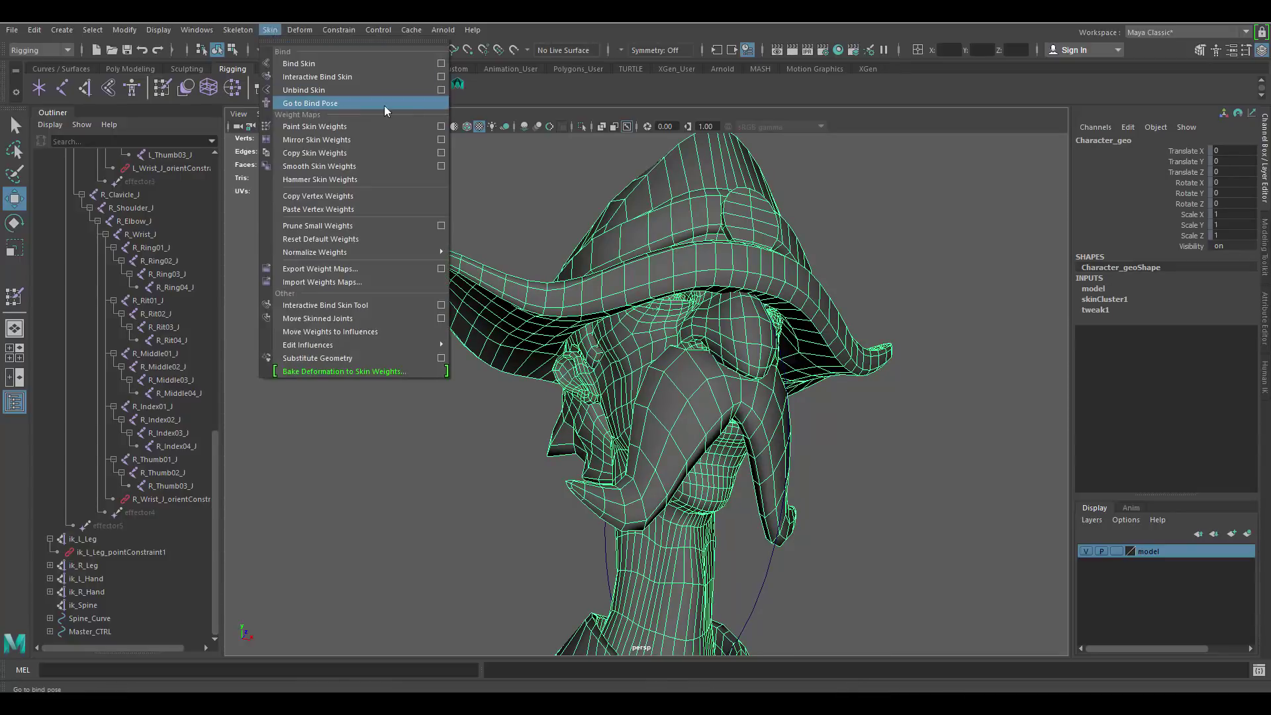
left_click(441, 126)
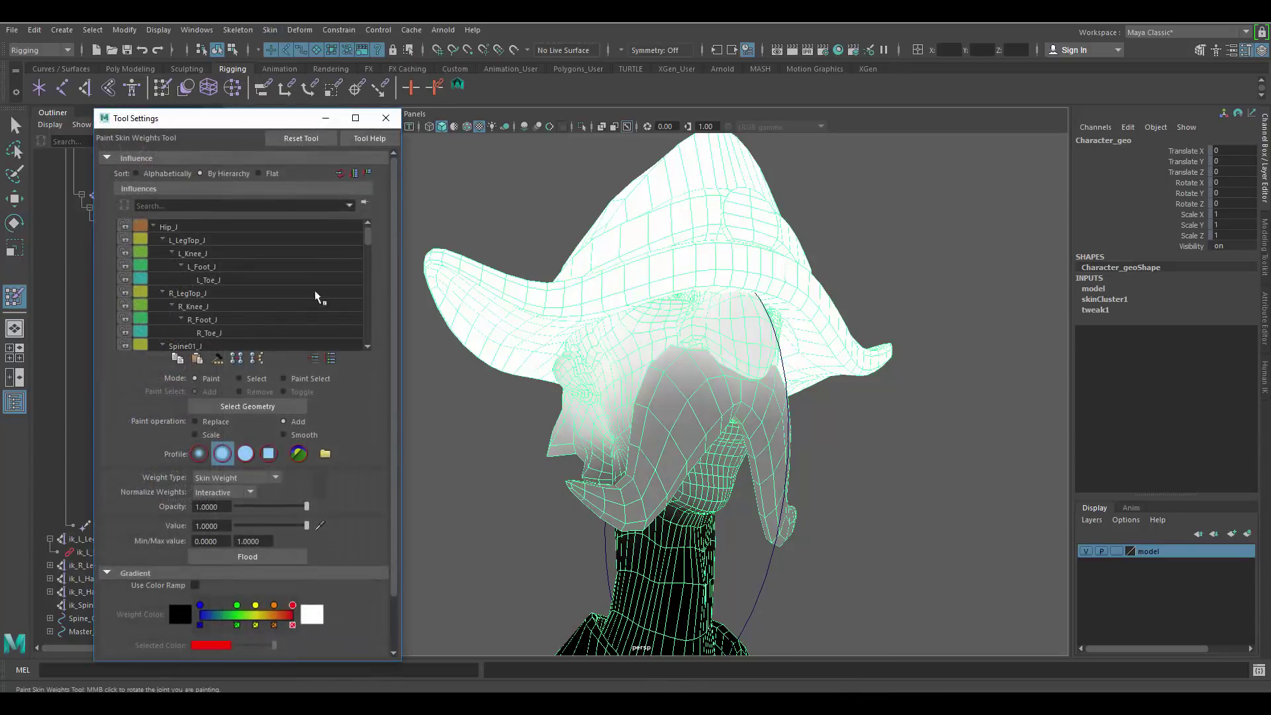
scroll(228, 278, "down", 10)
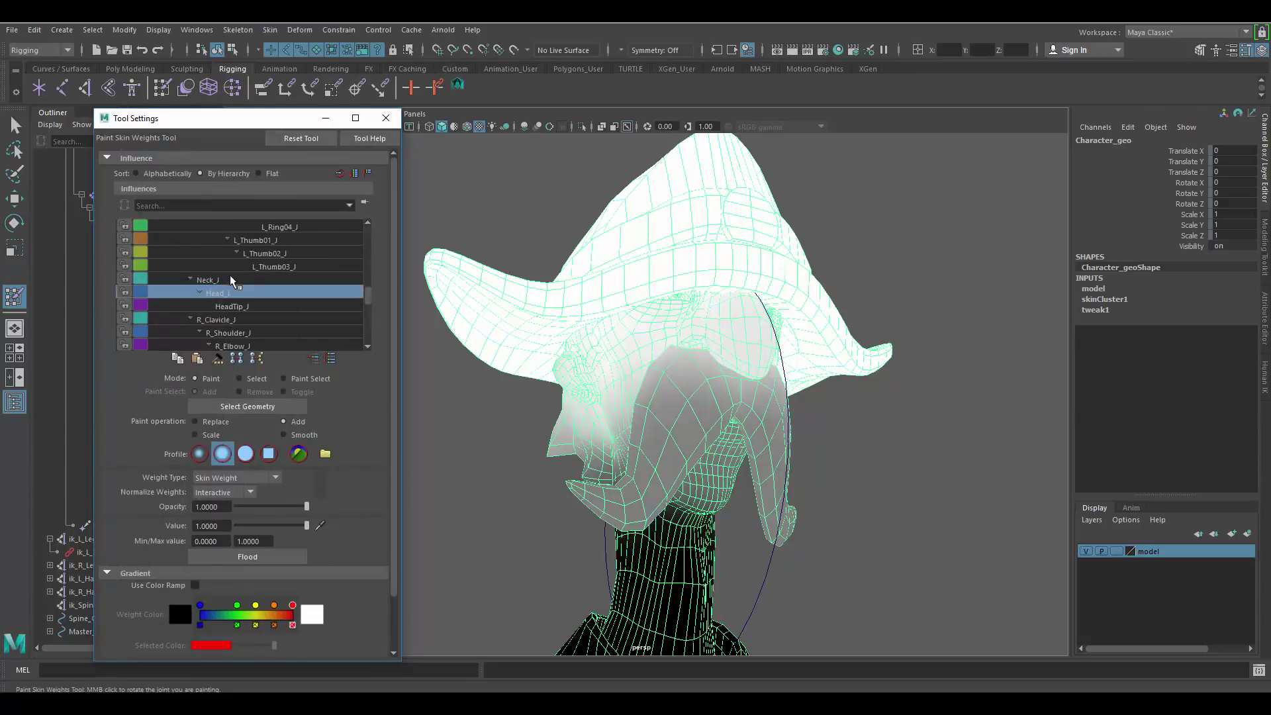
scroll(229, 275, "up", 1)
left_click(220, 266)
left_click(219, 279)
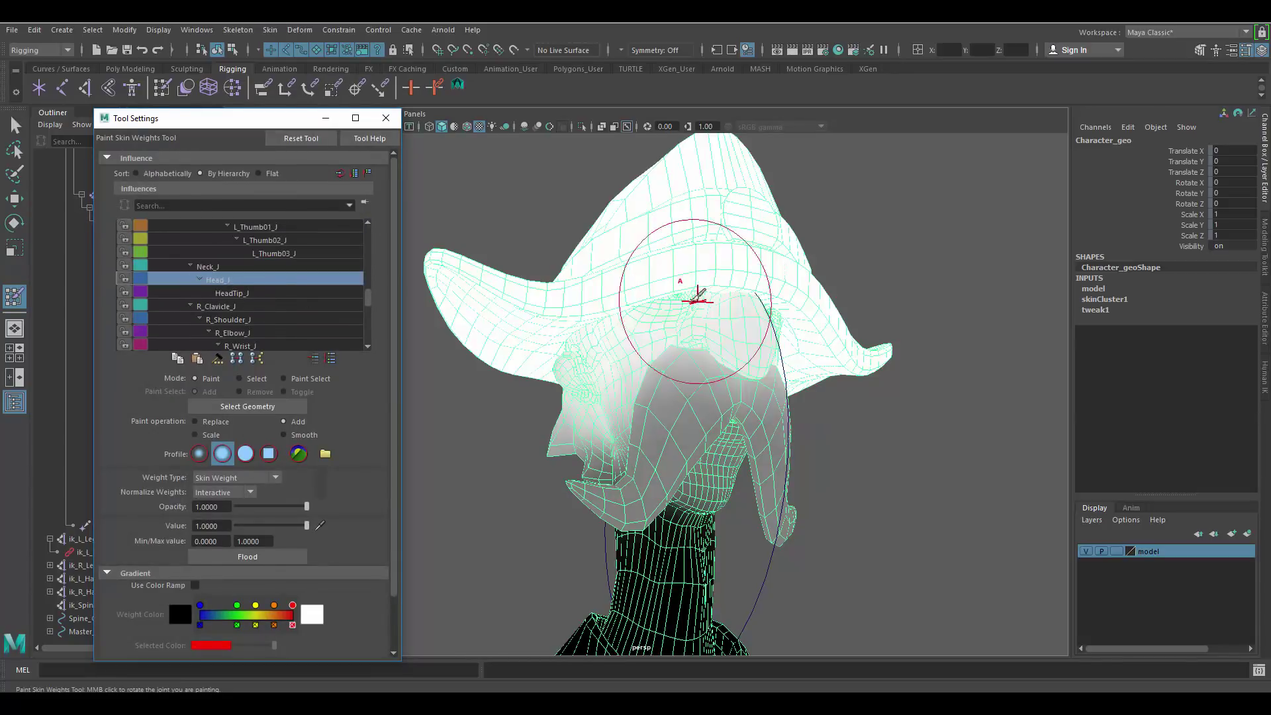
mouse_move(683, 284)
left_mouse_down("alt")
mouse_move(701, 307)
mouse_move(570, 302)
mouse_move(672, 292)
mouse_move(637, 275)
mouse_move(637, 301)
mouse_move(656, 275)
mouse_move(640, 260)
mouse_move(741, 284)
mouse_move(609, 265)
mouse_move(695, 312)
mouse_move(704, 284)
mouse_move(708, 344)
left_mouse_up("alt")
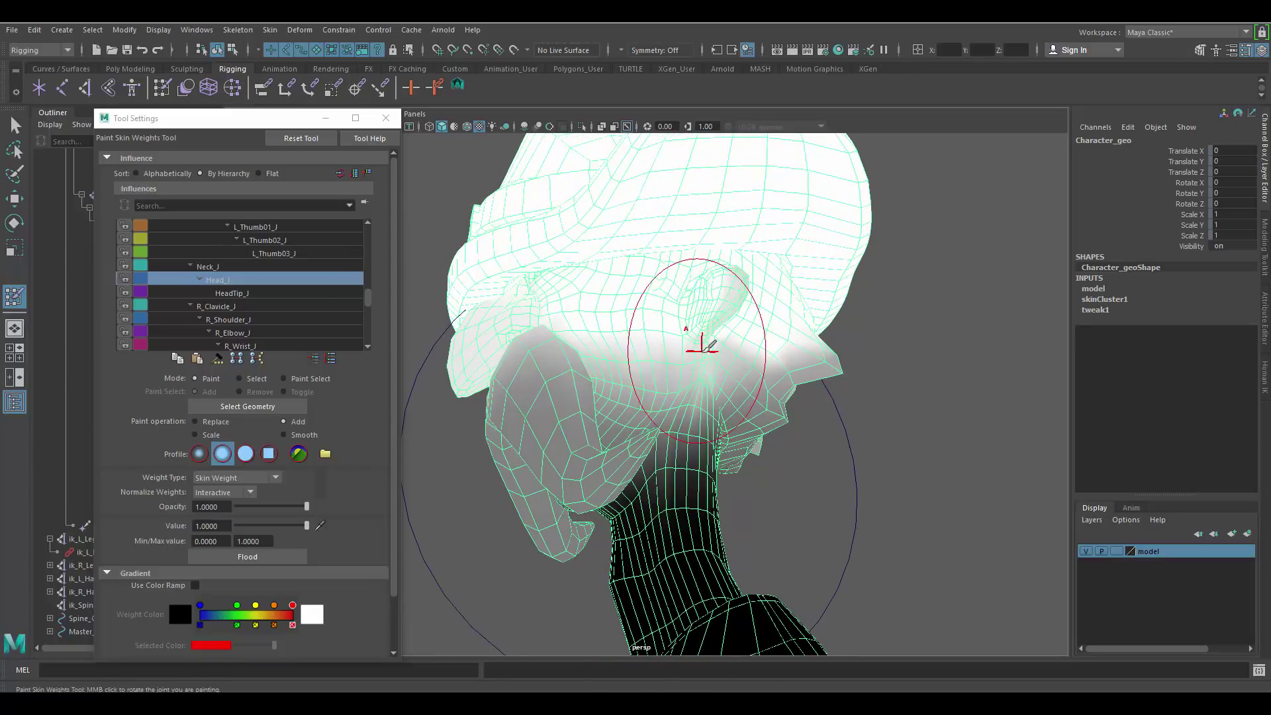
Switch to the Select tool, select all connected faces of the hair at the back of the head, and convert them to vertices.
key("q")
right_click_drag(656, 312, 713, 352)
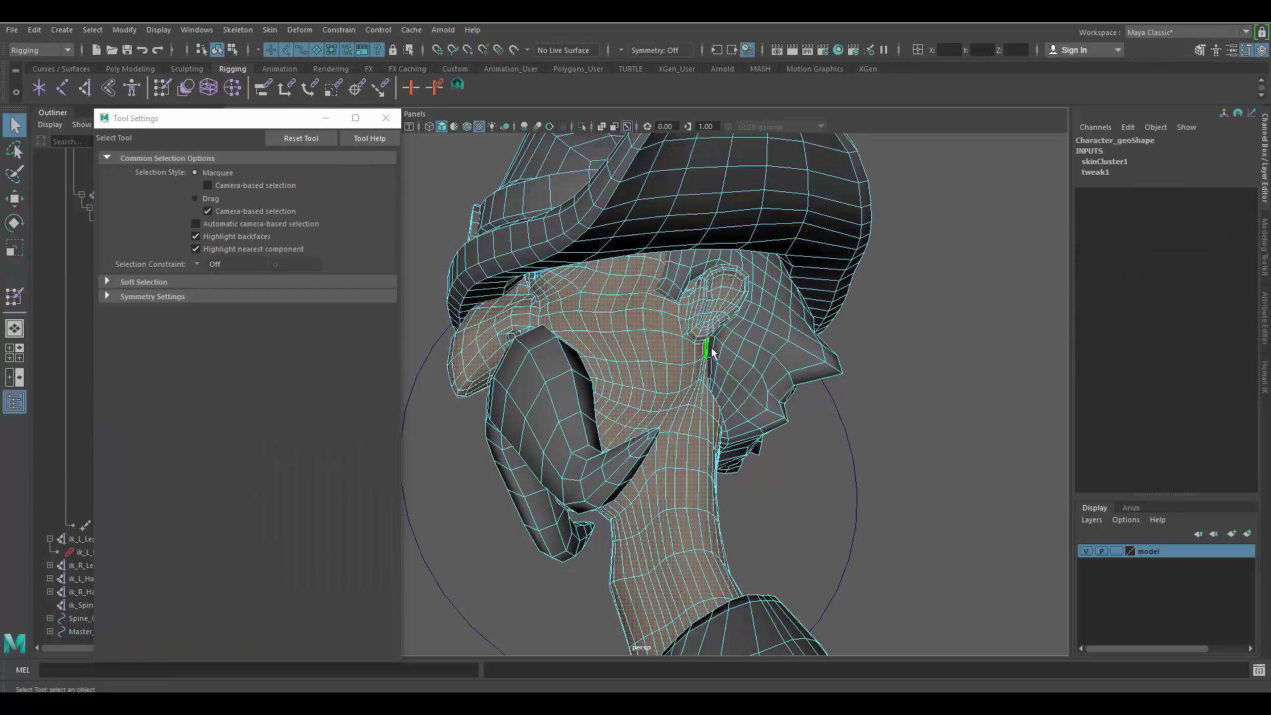
left_click(759, 337)
left_click_drag(781, 338, 708, 338, "alt")
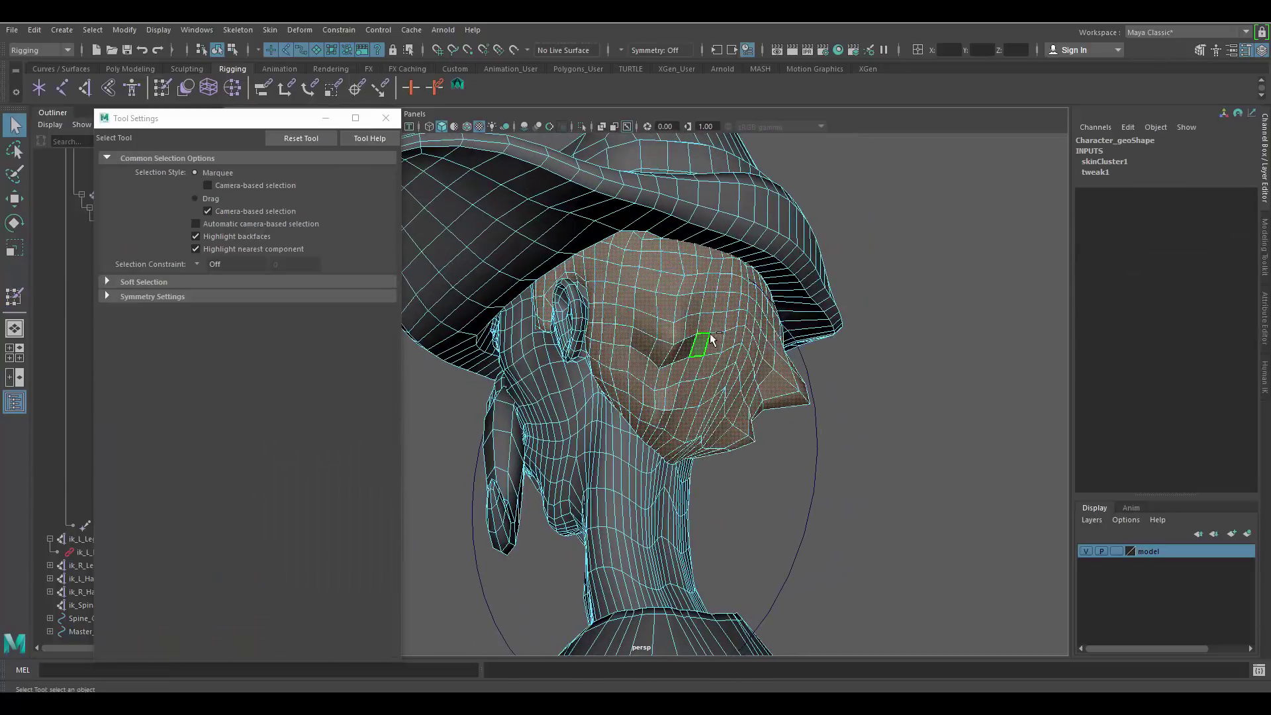
right_click_drag(710, 335, 629, 339, "ctrl")
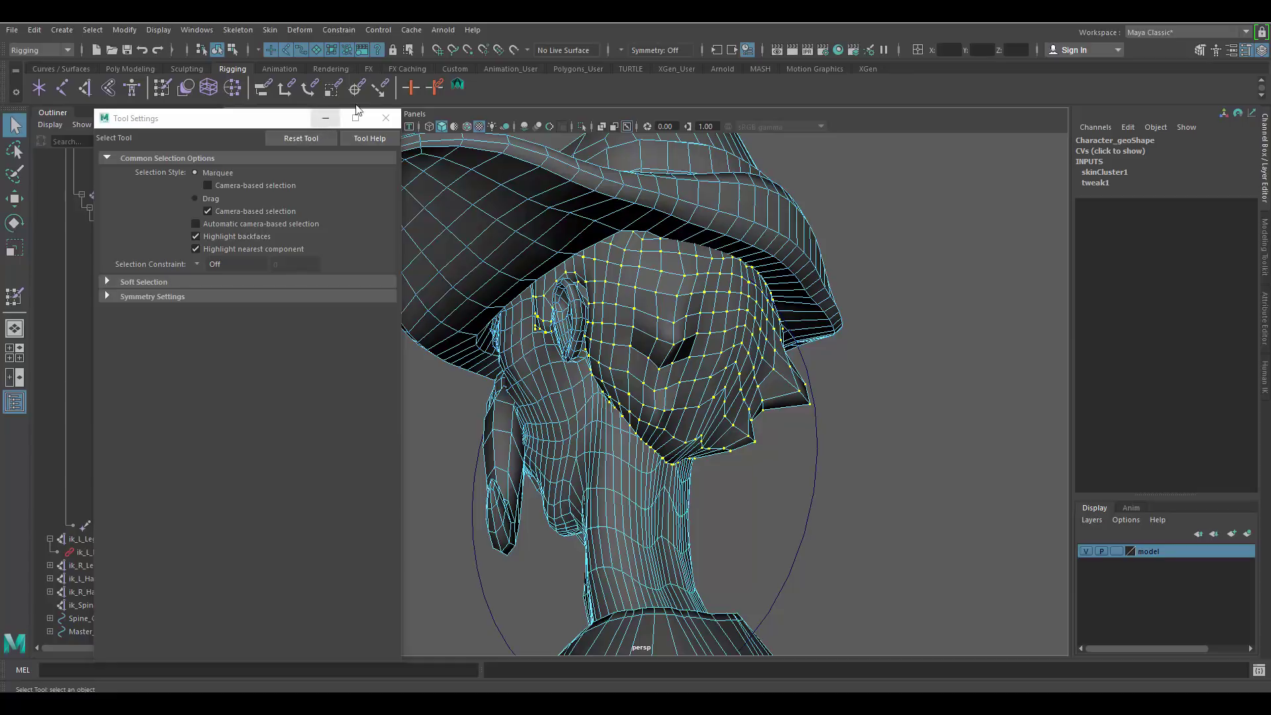
Return to Paint Skin Weights and flood the hair vertices with Head_J weight, using Add at value 1.
left_click(270, 30)
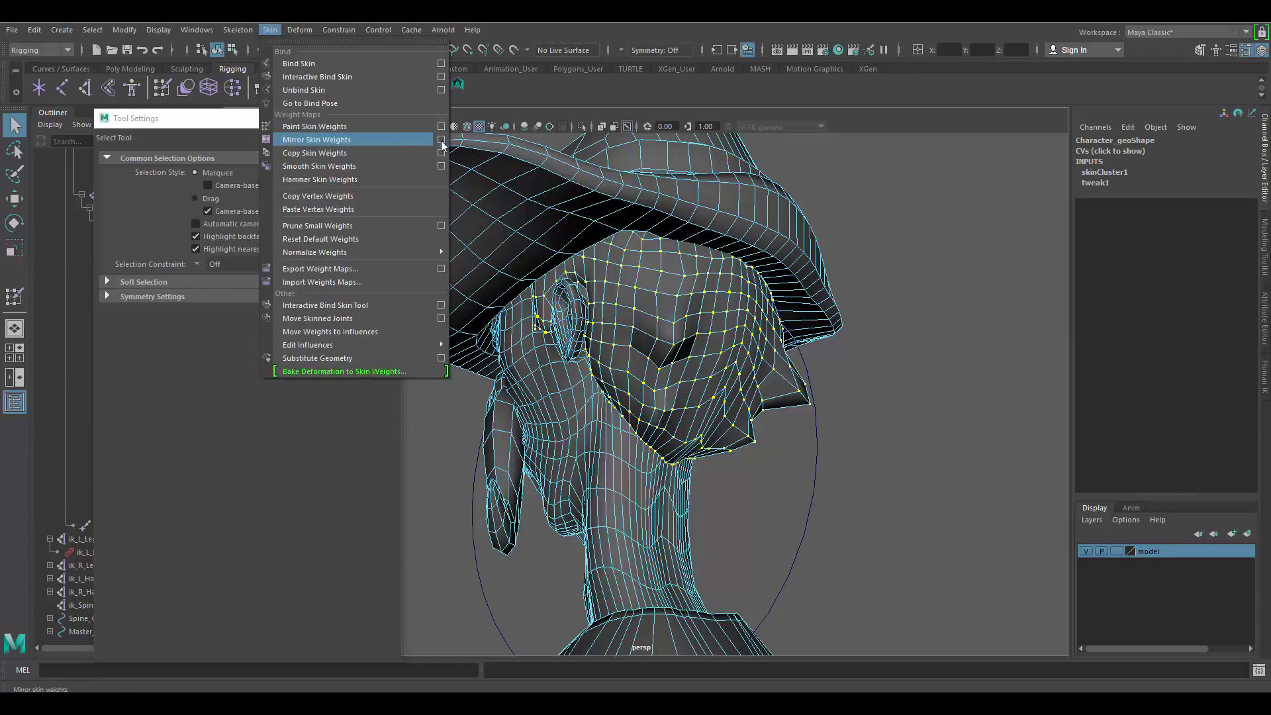
left_click(307, 126)
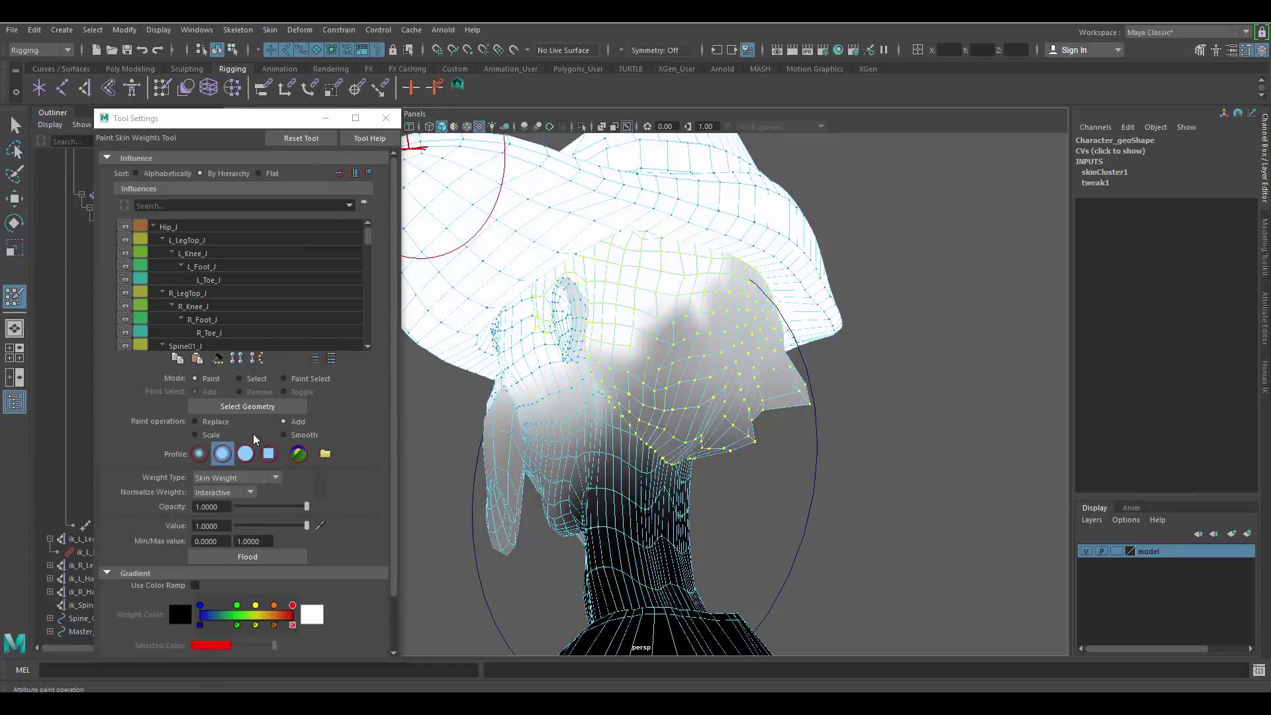
left_click(249, 555)
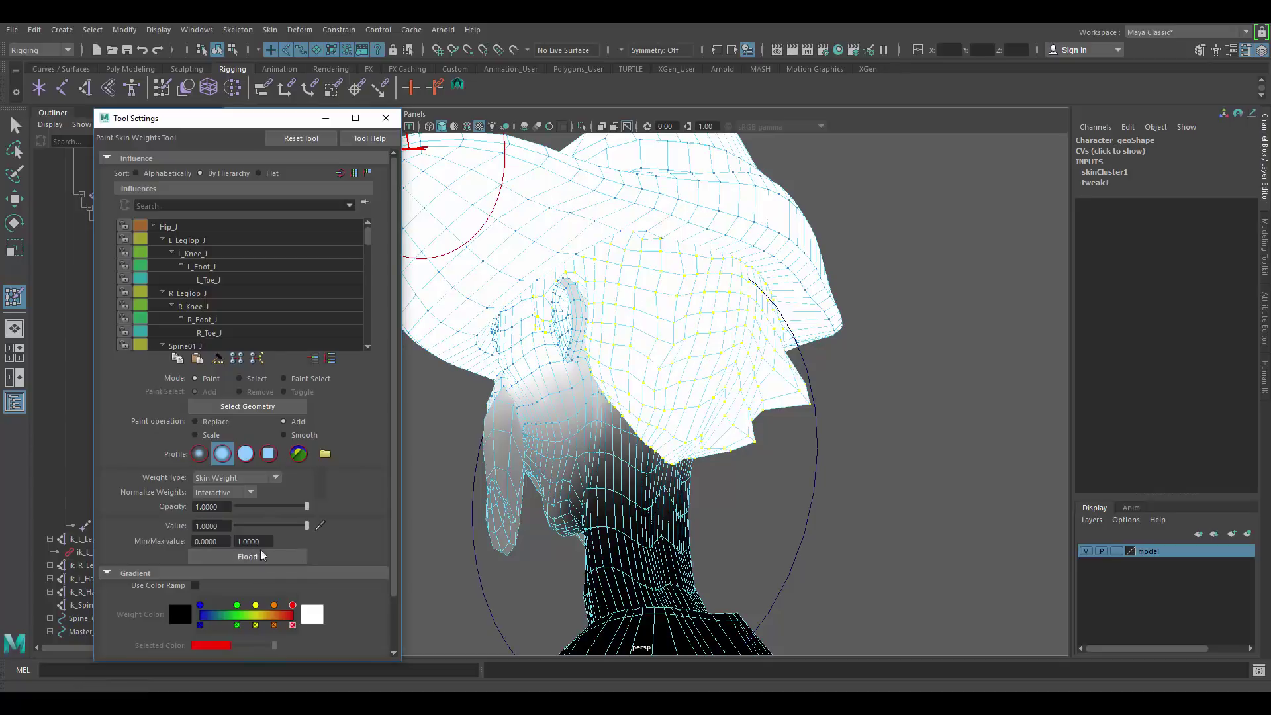
left_click_drag(702, 365, 695, 360, "alt")
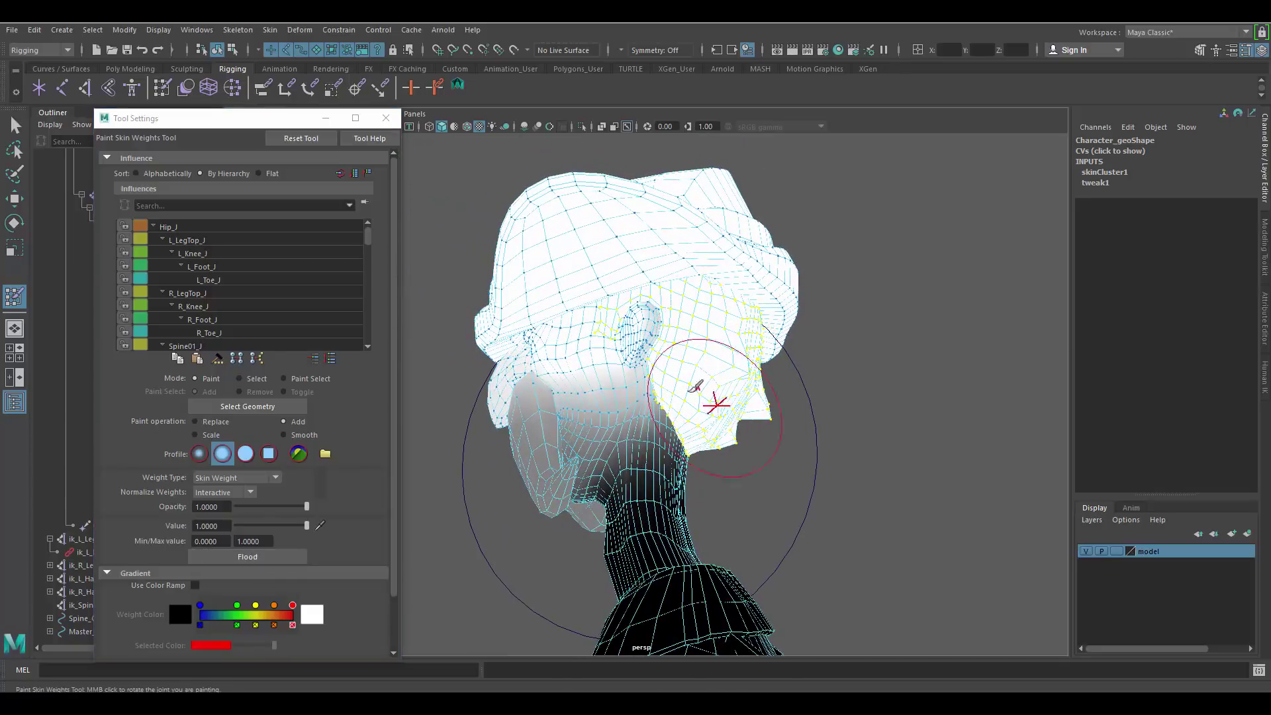
Leave weight painting, select head_CTRL, and rotate it to about 23 degrees in X to test the head's deformation.
key("q")
left_click(387, 118)
left_click(838, 380)
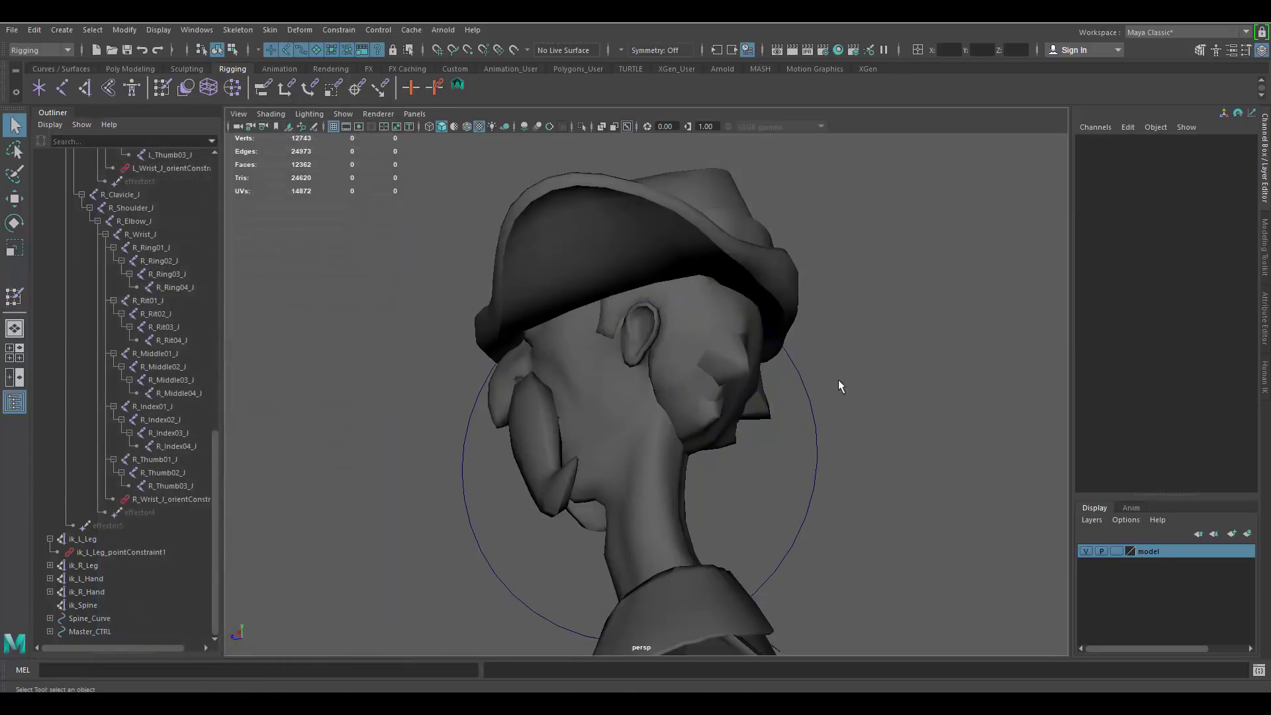
left_click(812, 418)
scroll(698, 355, "down", 4)
left_click_drag(698, 355, 615, 347, "alt")
key("e")
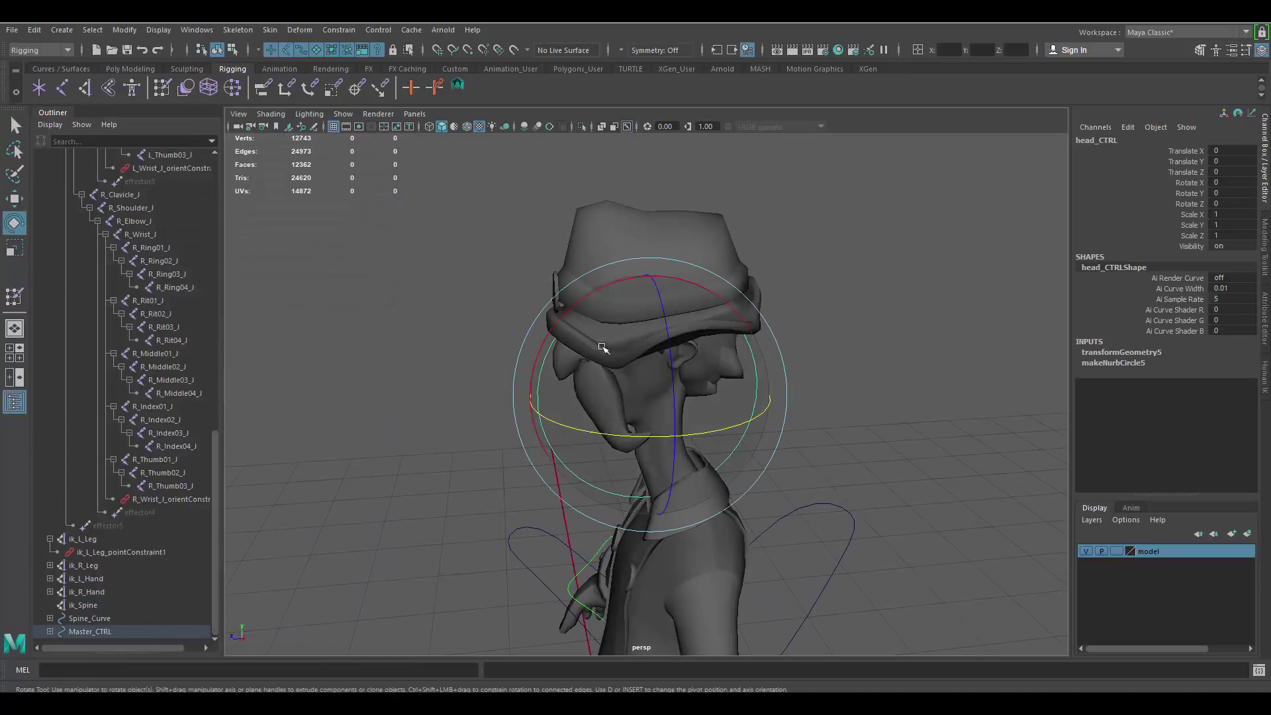
left_click_drag(579, 298, 559, 334)
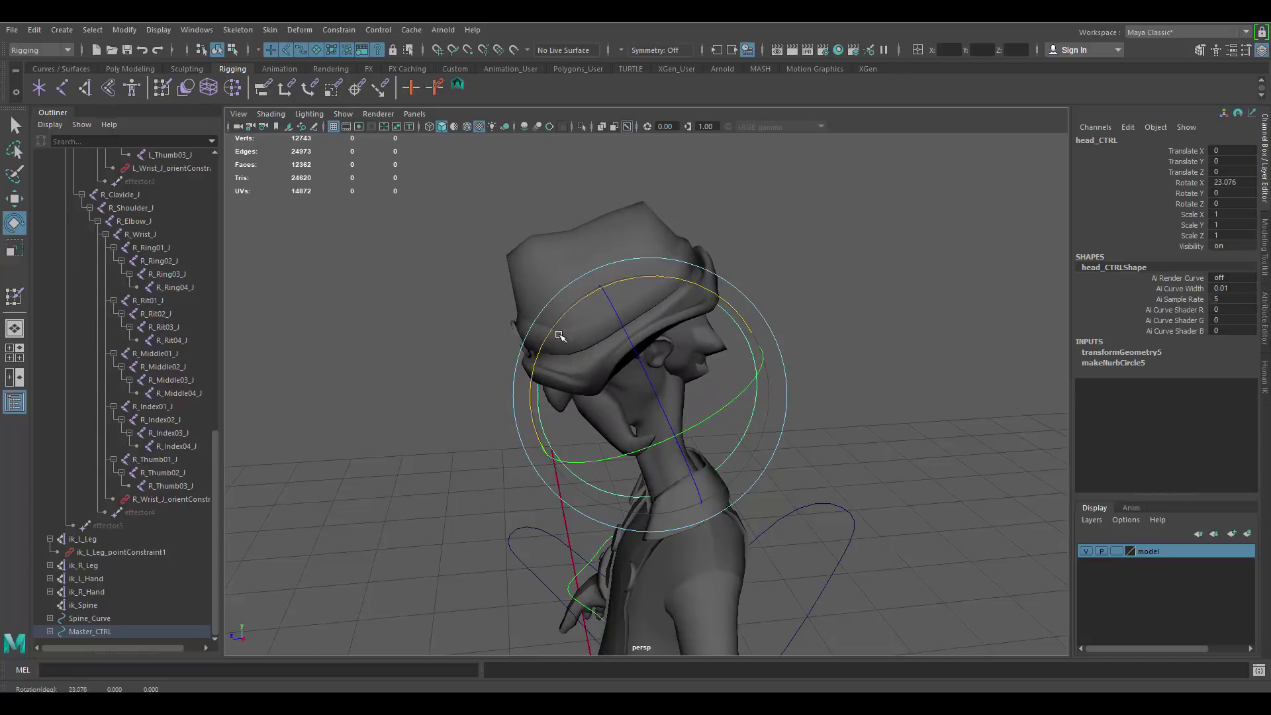
Tilt head_CTRL the opposite way to test the face from the front, and reset its Rotate X to 0.
left_click_drag(614, 375, 711, 329, "alt")
left_click_drag(600, 309, 674, 371)
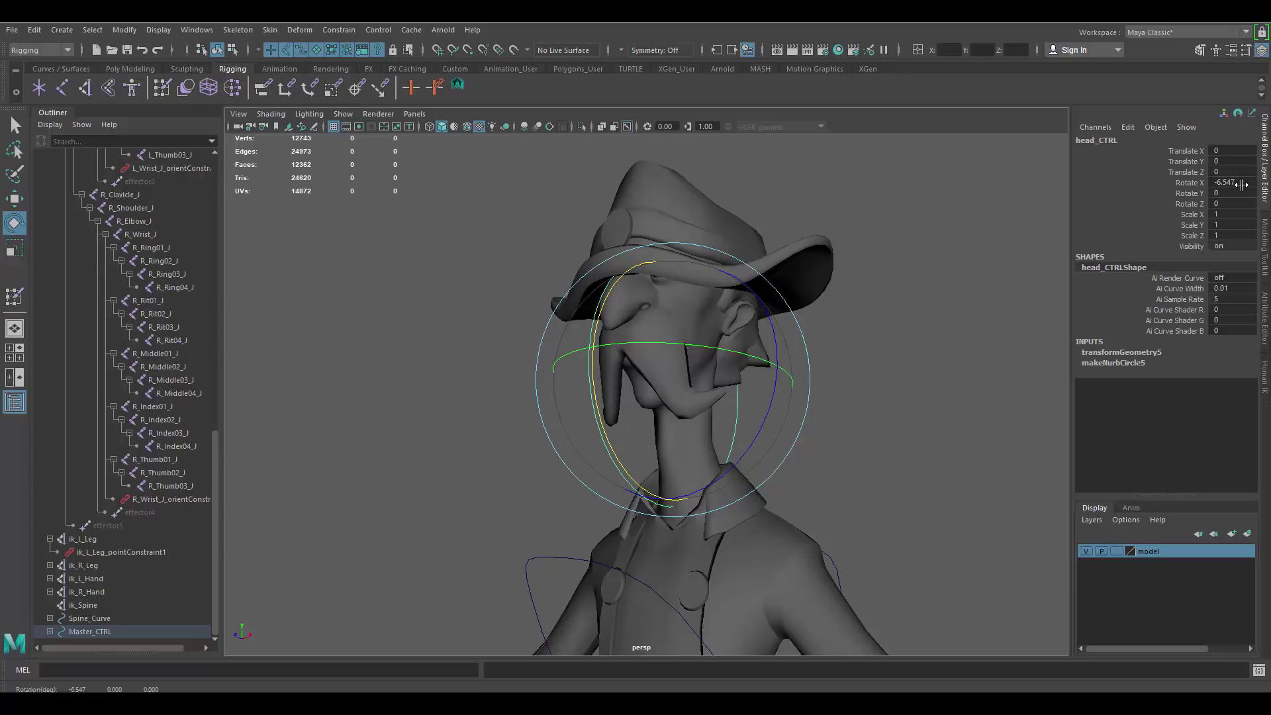
type("0")
key("Return")
scroll(913, 219, "up", 3)
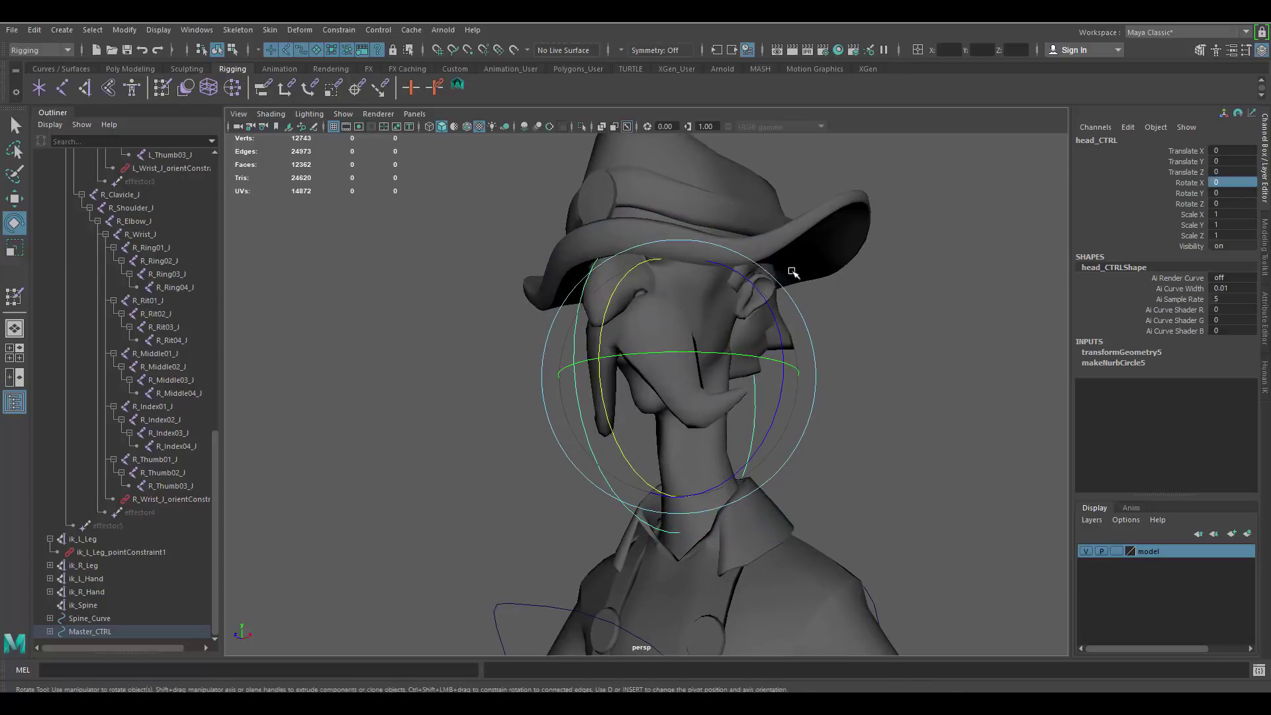
Switch to the Move tool, select all faces of the moustache and both eyes, and convert the selection to vertices.
key("w")
left_click(700, 221)
right_click(700, 222)
right_click_drag(669, 245, 669, 281)
double_click(650, 327)
left_click_drag(650, 327, 667, 311, "alt")
right_click_drag(667, 311, 701, 290, "alt")
left_click_drag(702, 290, 767, 259, "alt")
double_click(712, 250, "shift")
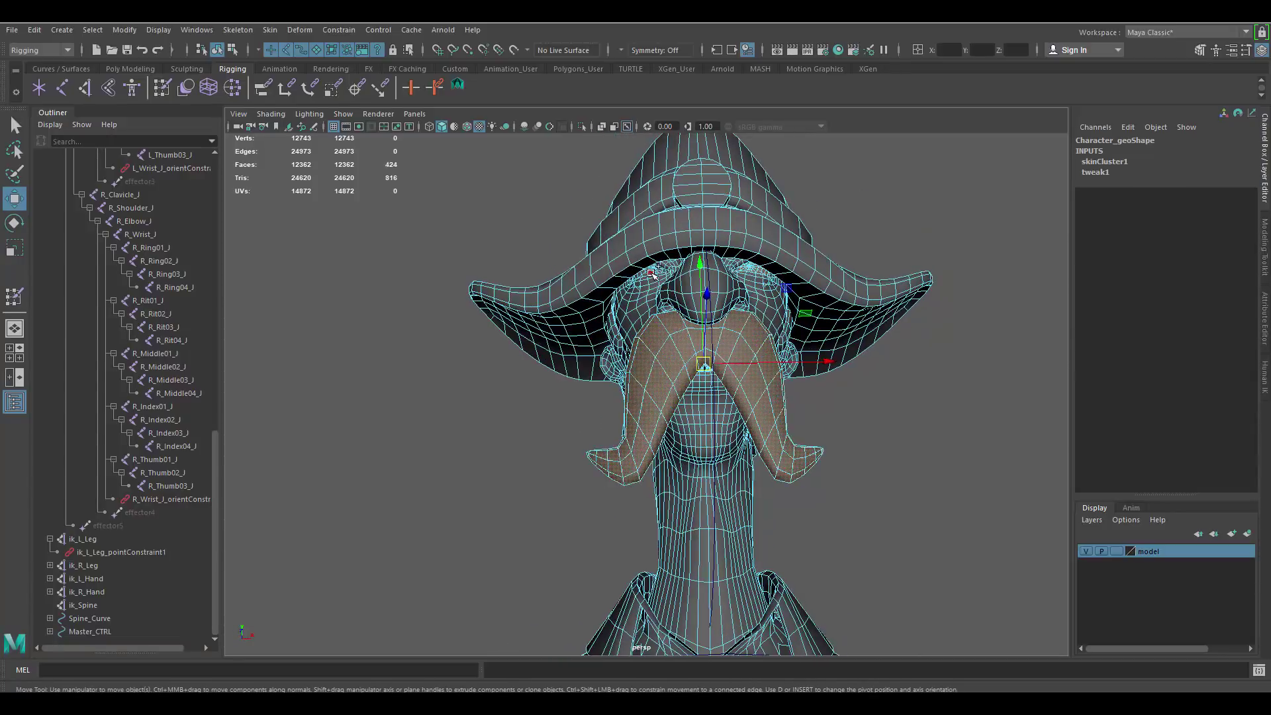
right_click_drag(768, 298, 549, 285, "ctrl")
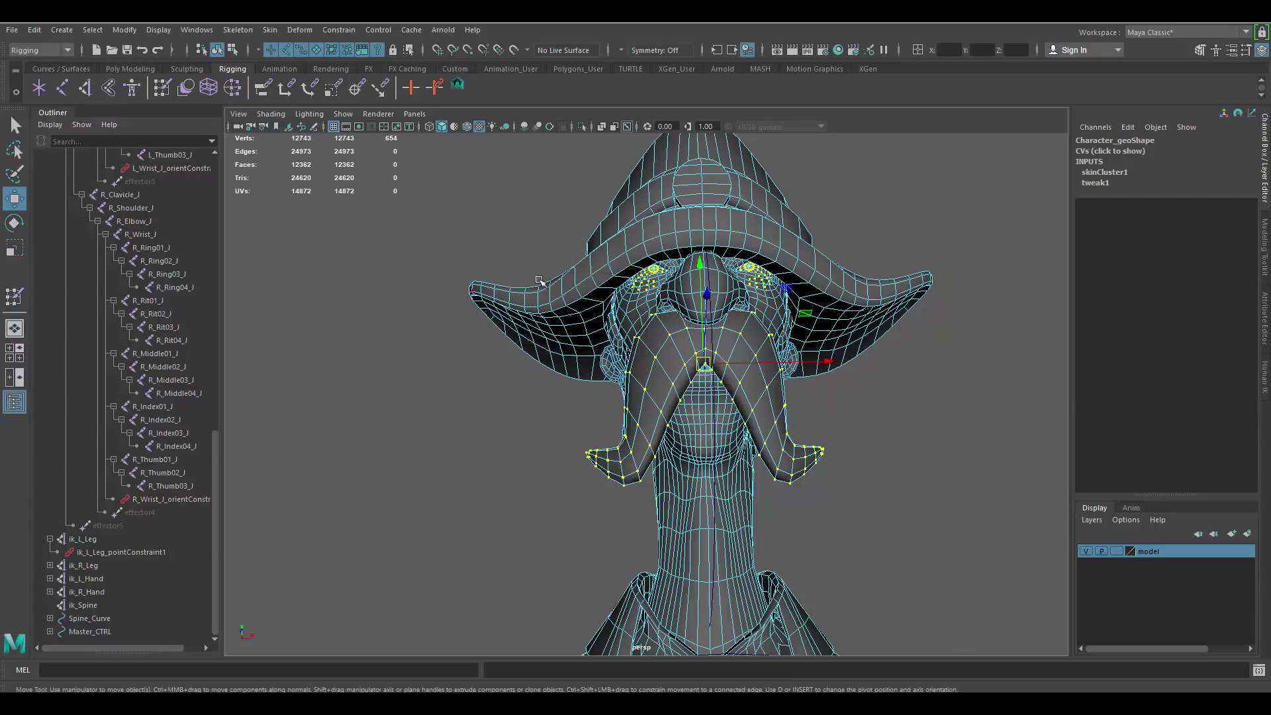
Open Paint Skin Weights and flood the moustache and eye vertices with Head_J weight, using Add at value 1.
left_click_drag(539, 279, 478, 291, "alt")
left_click(272, 31)
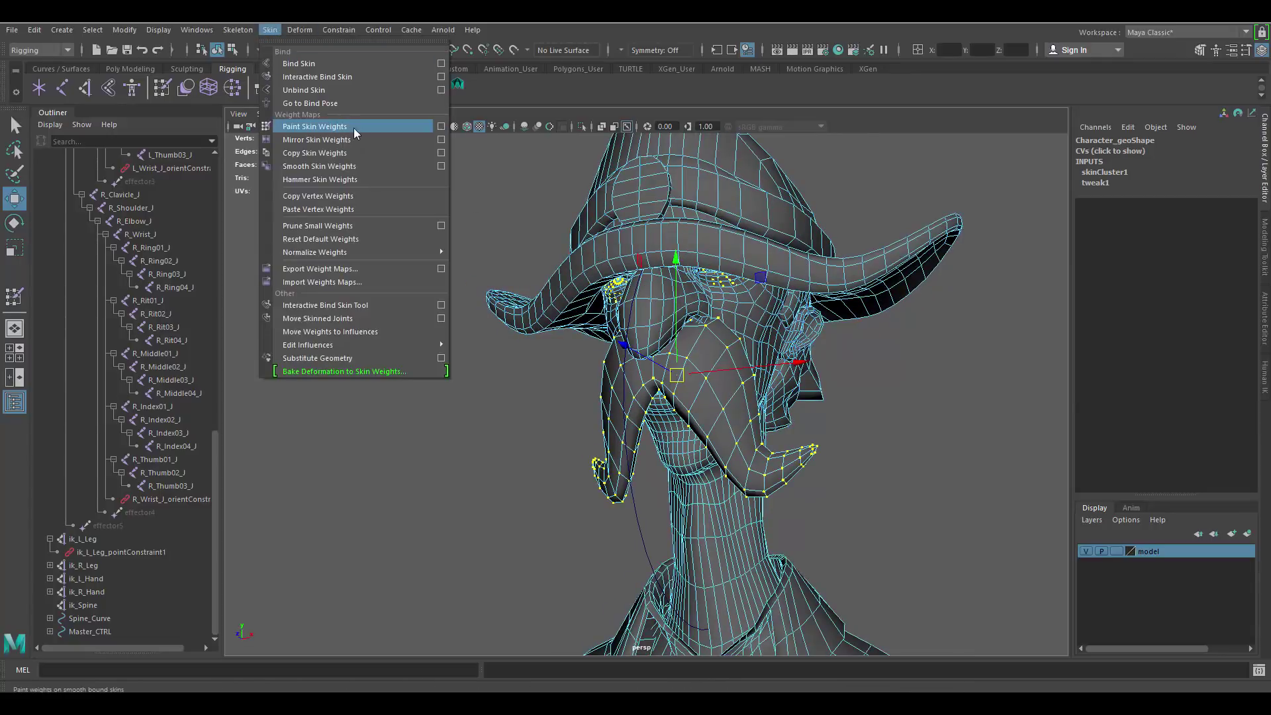
left_click(367, 128)
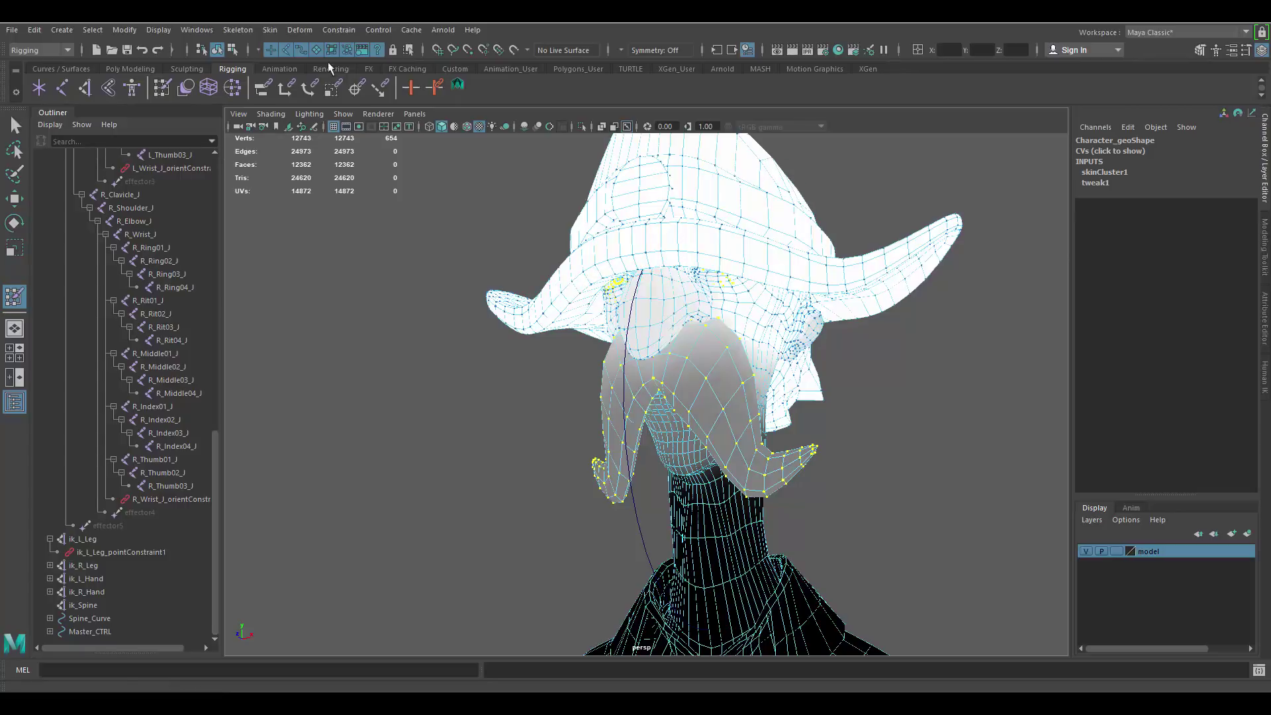
left_click(268, 31)
left_click(441, 127)
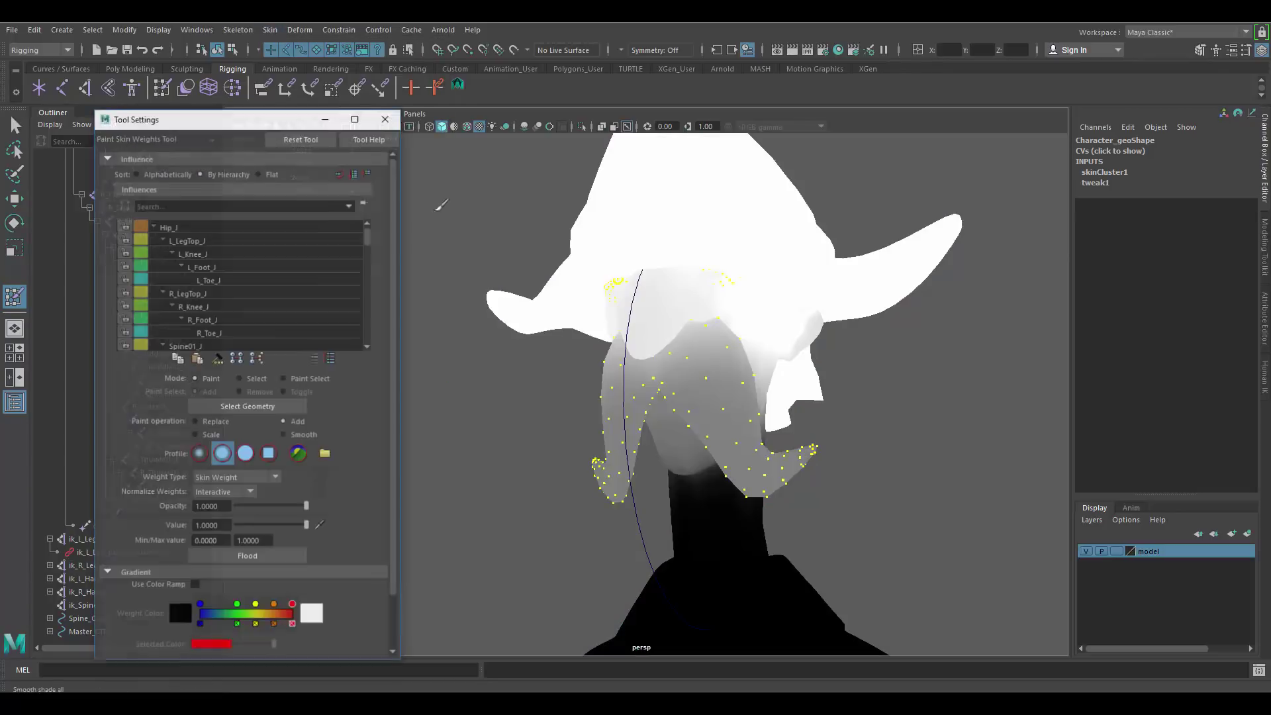
left_click(263, 560)
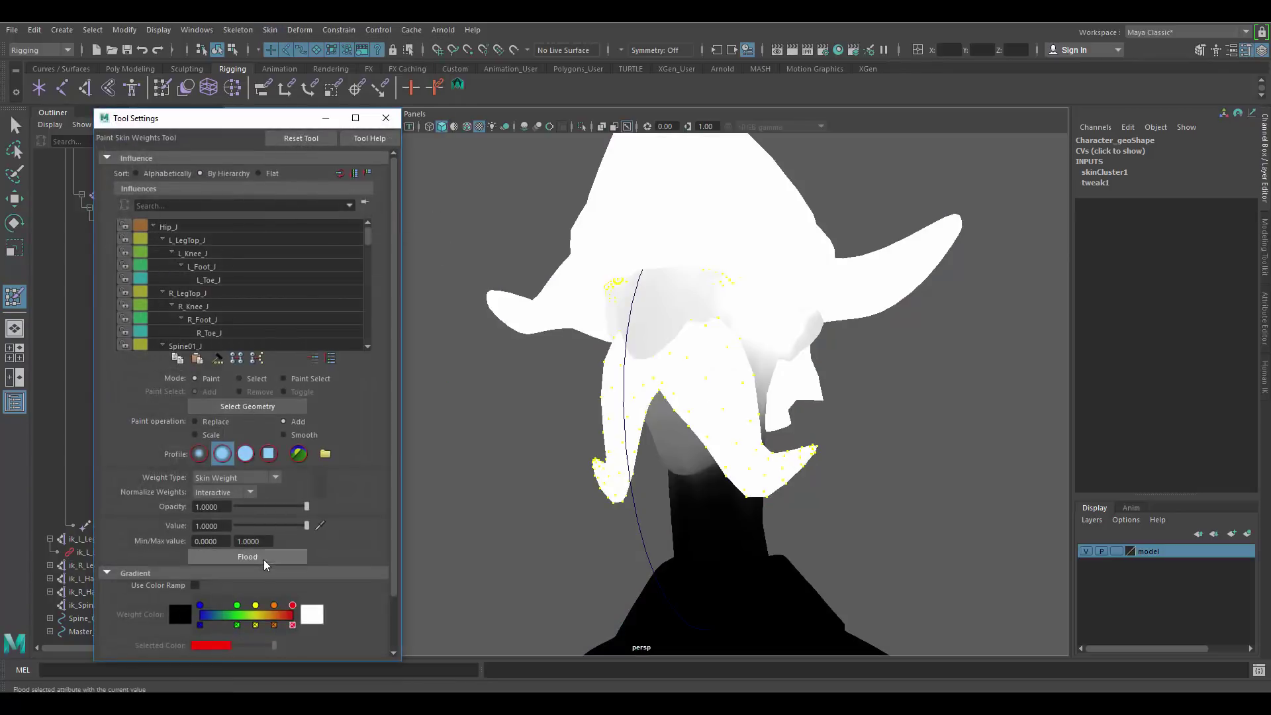
left_click_drag(695, 323, 621, 325, "alt")
middle_click_drag(679, 306, 658, 268)
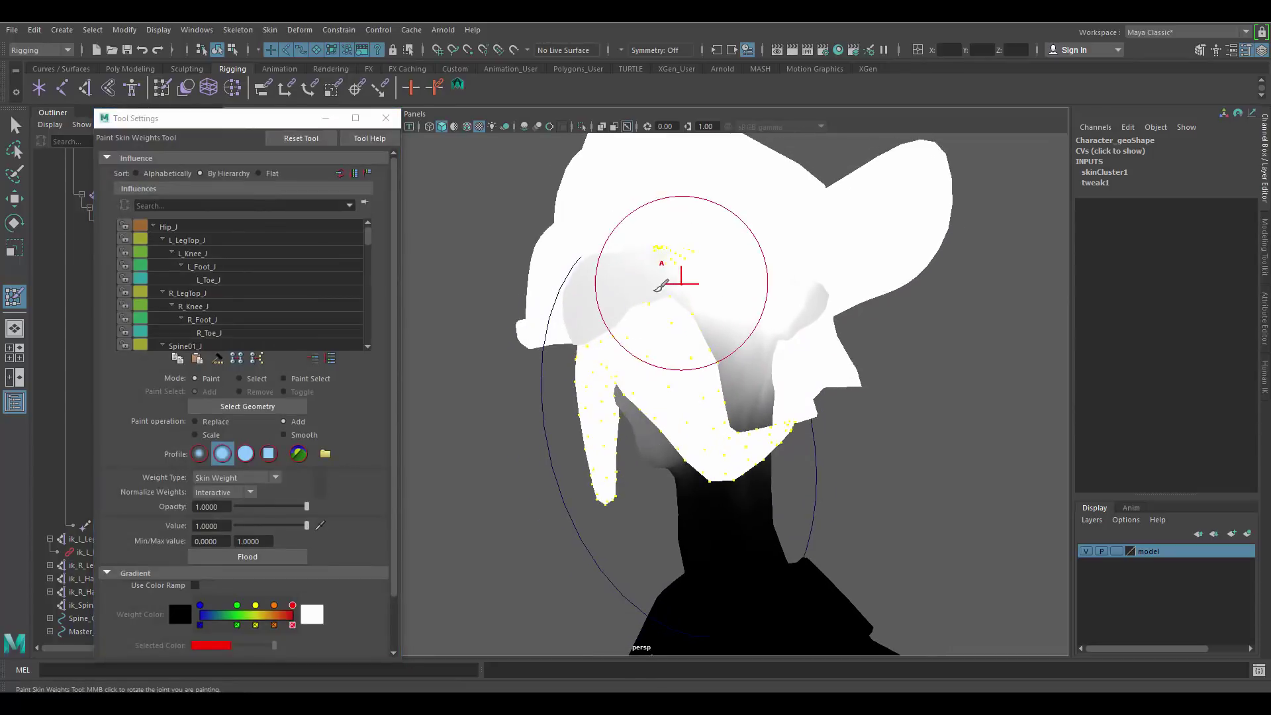
Switch to the Select tool, select all connected faces of the head and neck skin, and isolate them in the viewport.
key("q")
left_click(719, 293)
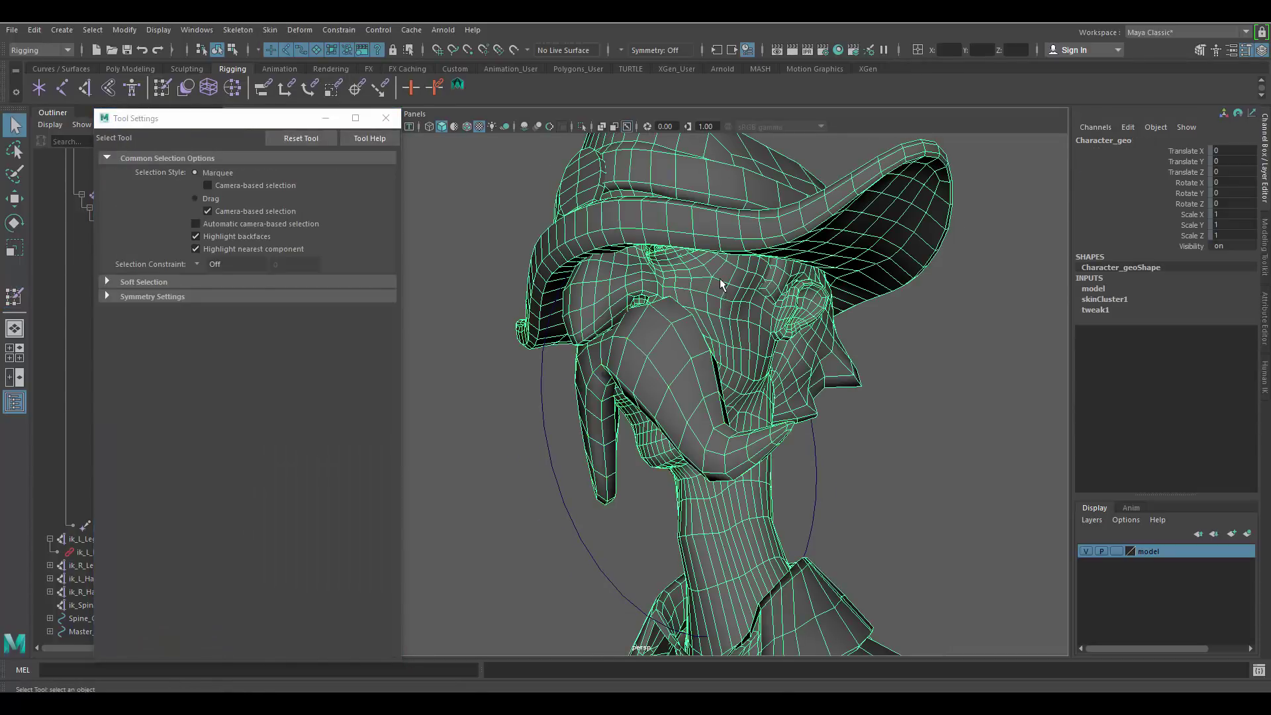
right_click_drag(719, 280, 724, 313)
double_click(731, 286)
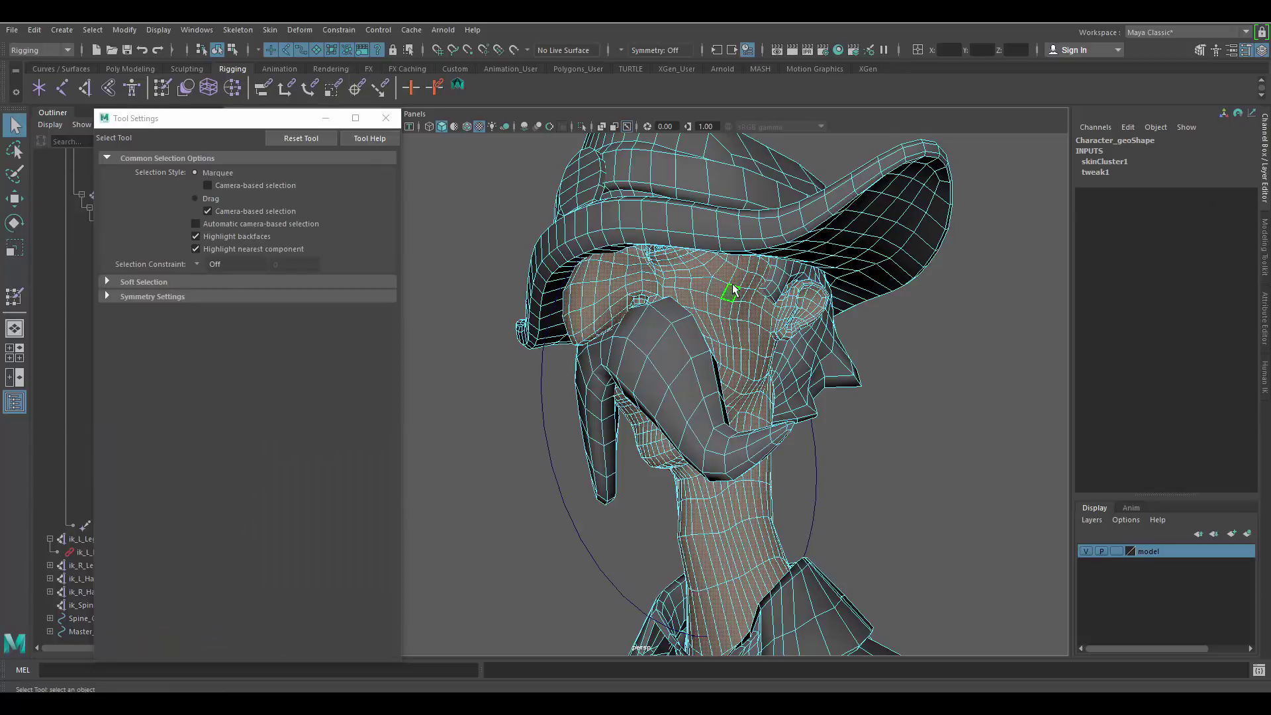
key("ctrl+1")
Deselect the neck faces up to just below the jaw and convert the remaining head faces to vertices.
left_click_drag(787, 281, 707, 350, "alt")
left_click_drag(839, 613, 553, 426, "ctrl")
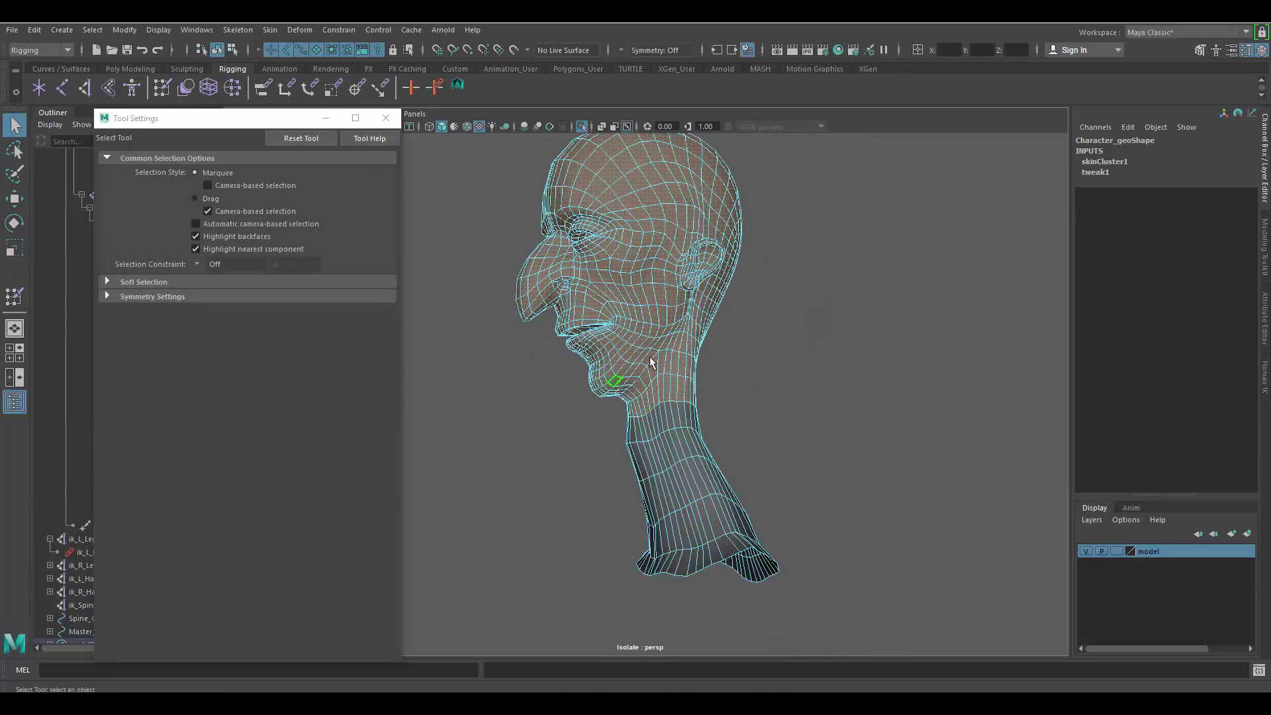
scroll(689, 410, "up", 4)
double_click(667, 387, "ctrl")
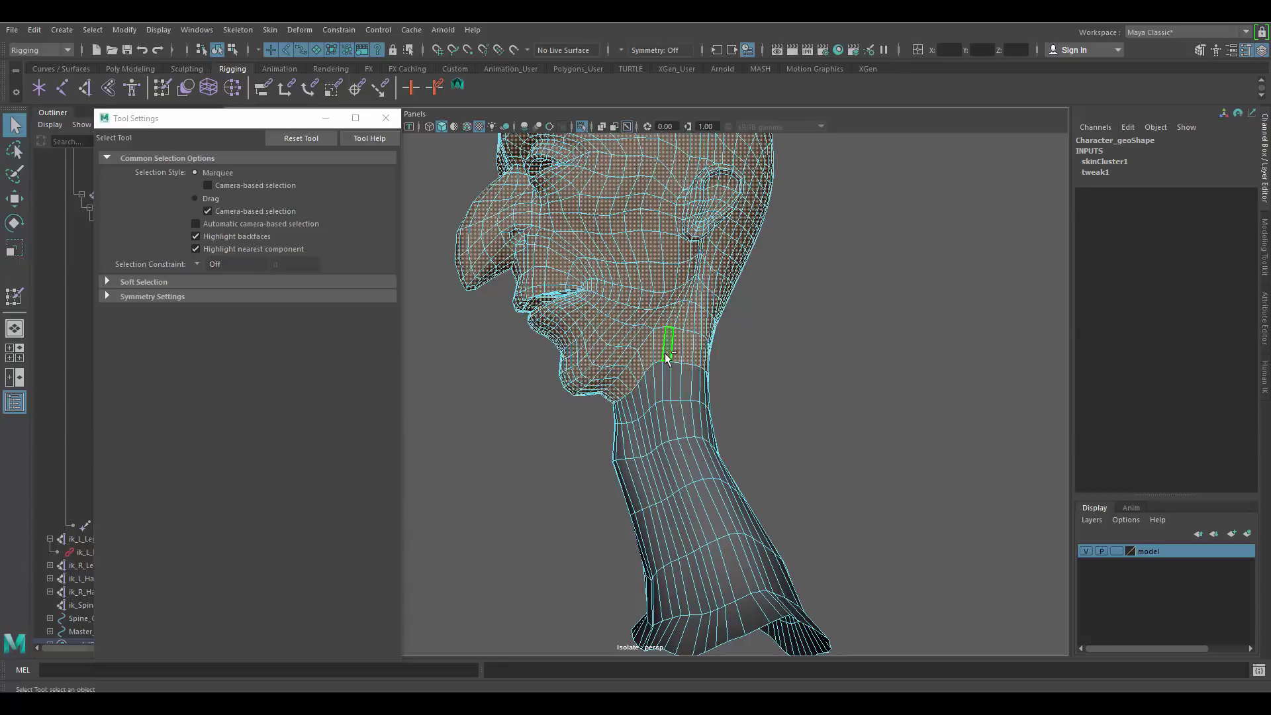
double_click(673, 347, "ctrl")
left_click_drag(675, 306, 704, 306, "alt")
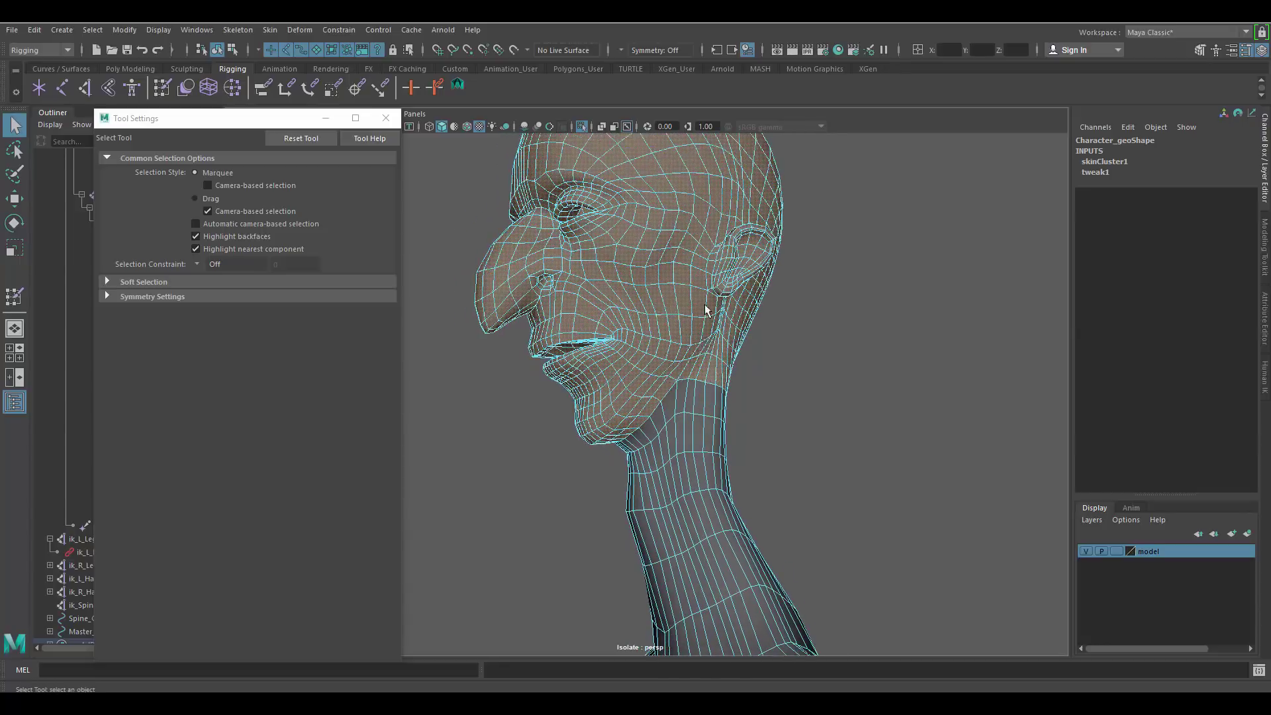
right_click_drag(704, 294, 598, 296, "ctrl")
left_click_drag(597, 296, 431, 110, "alt")
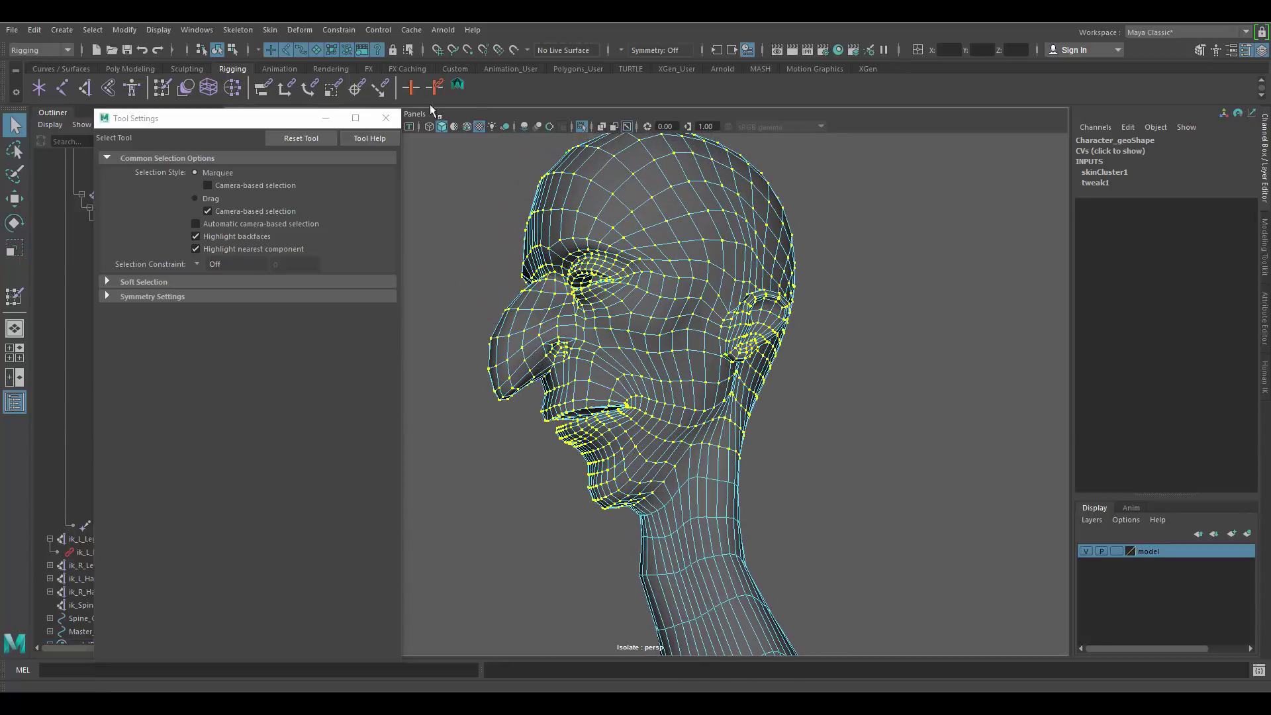
Reopen Paint Skin Weights and flood the isolated head's selected vertices with Head_J weight, using Add at value 1.
left_click(270, 30)
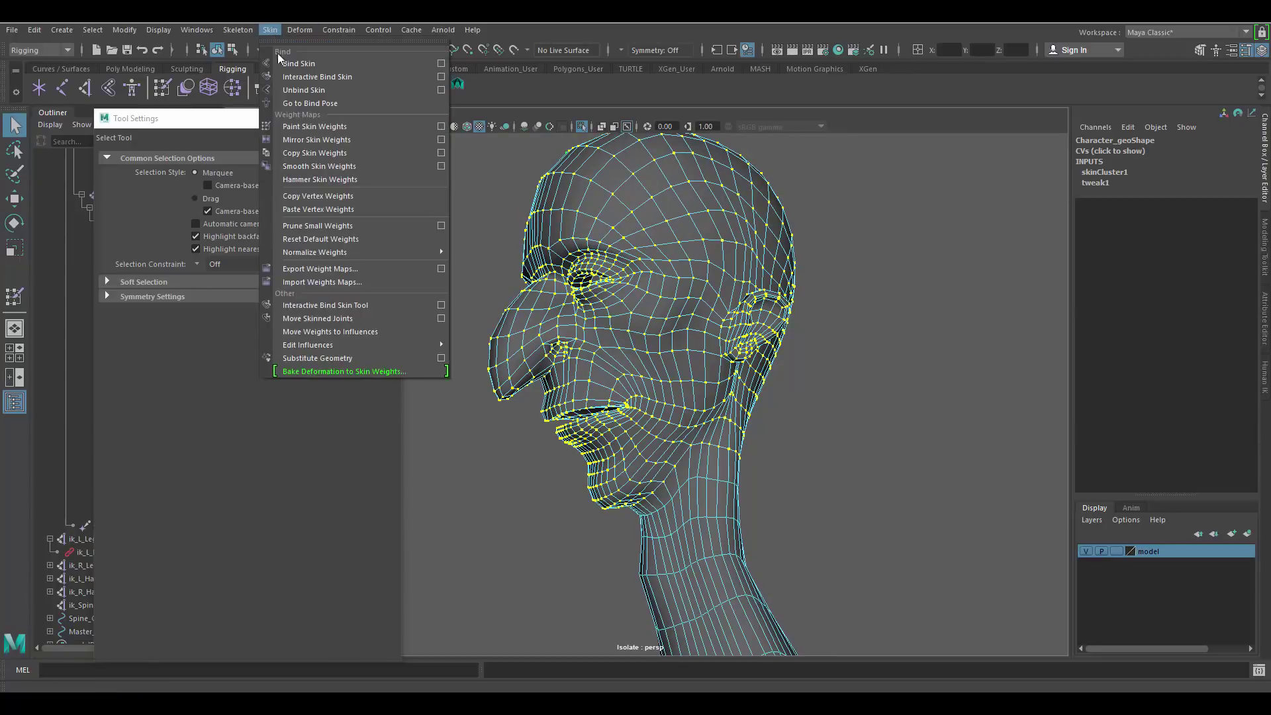
left_click(436, 126)
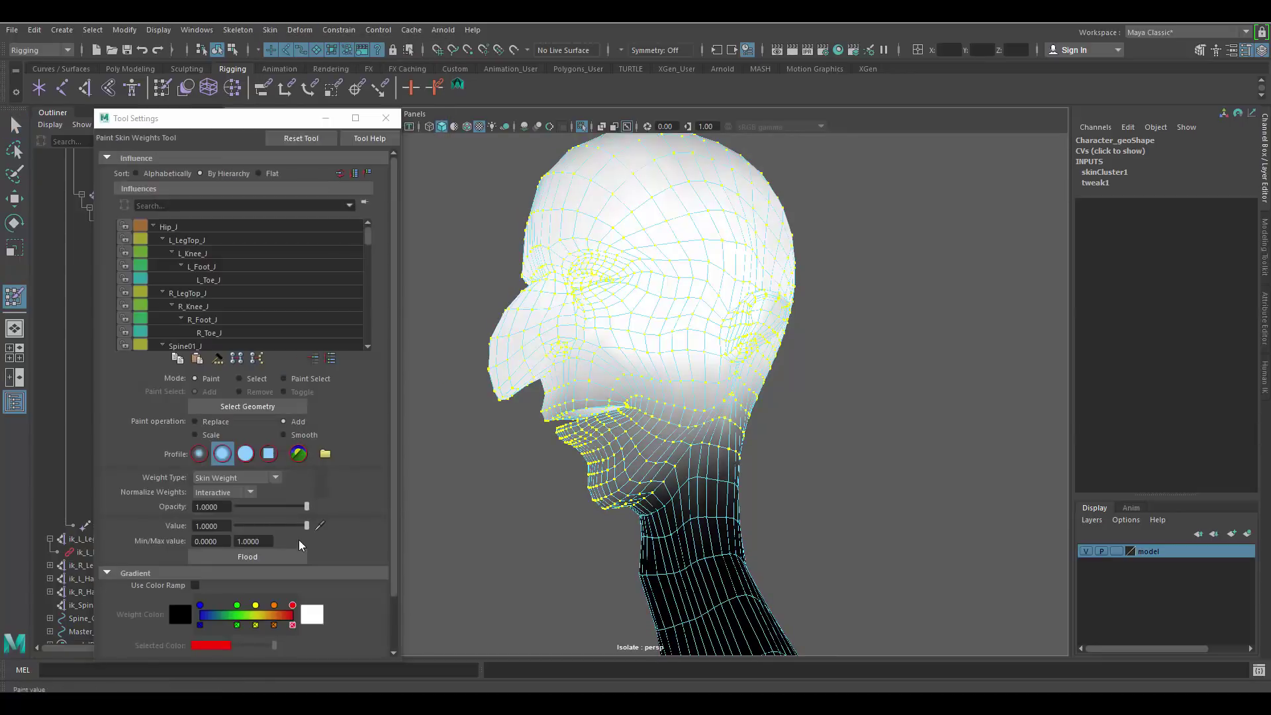
left_click(269, 558)
left_click_drag(750, 376, 529, 285, "alt")
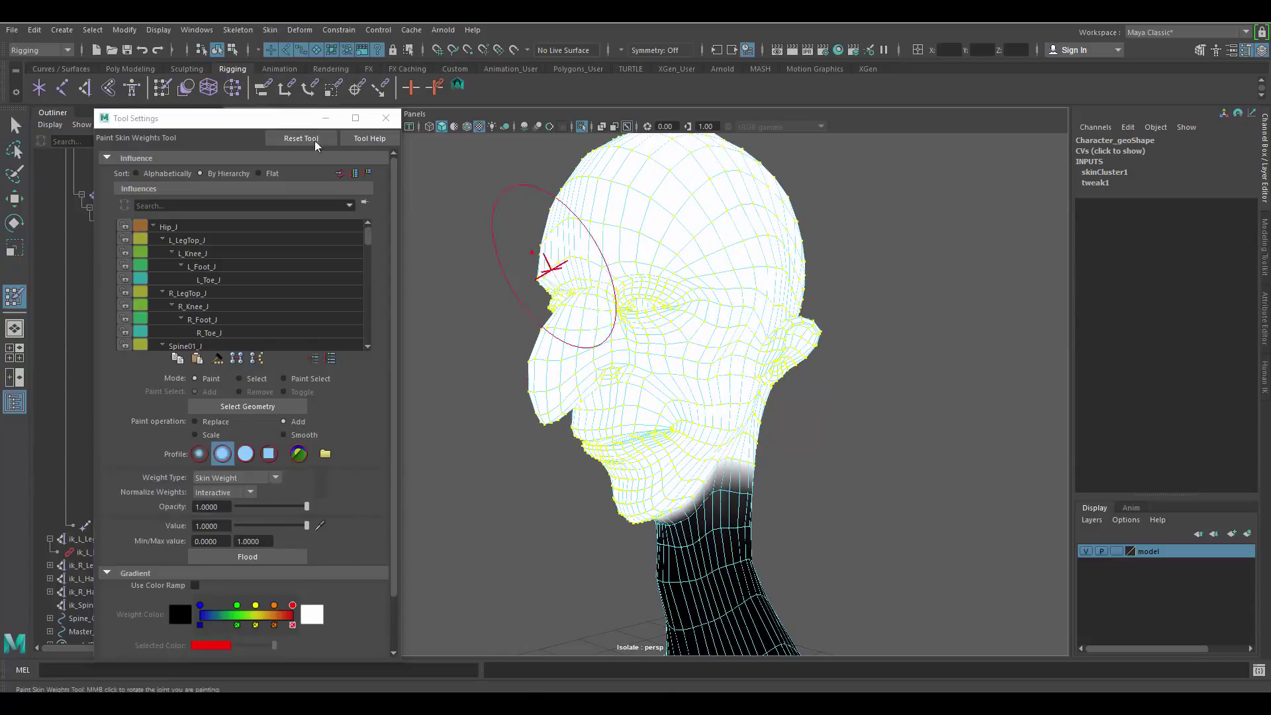
Close the skin weight painting settings, switch to the Move tool, clear the vertex selection and show the whole character again.
left_click(385, 118)
key("w")
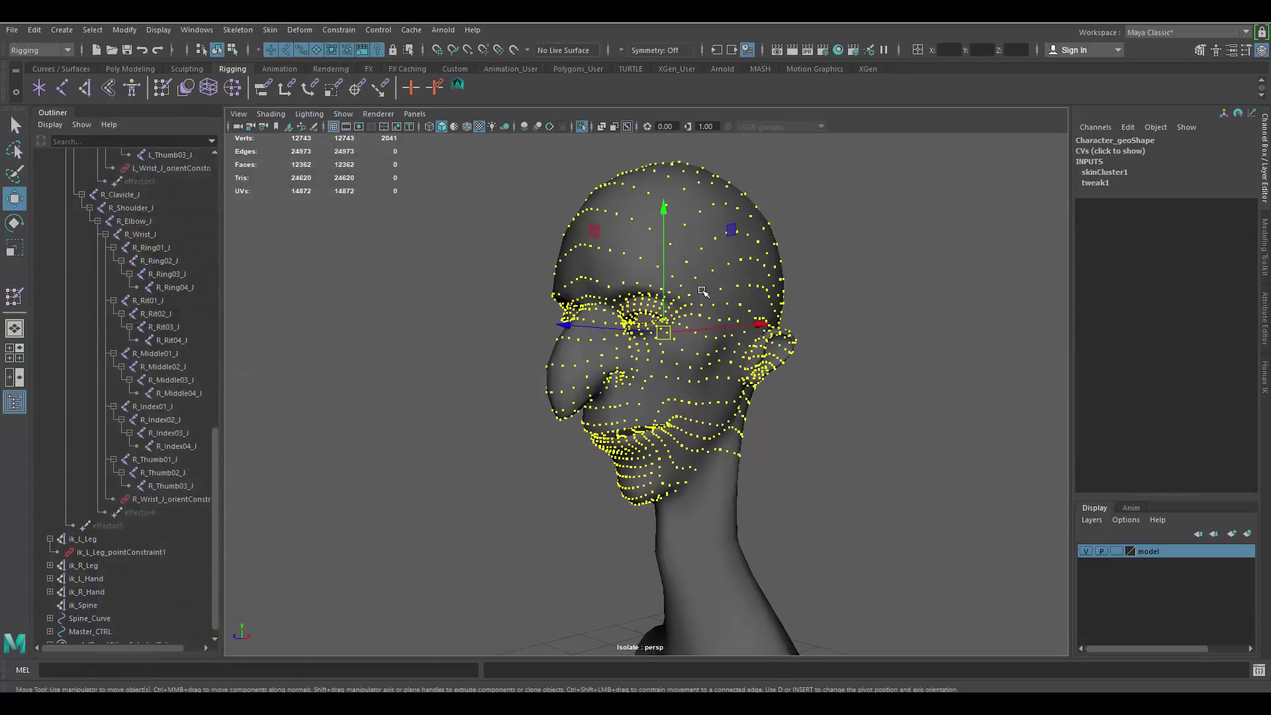
left_click(785, 238)
key("ctrl+1")
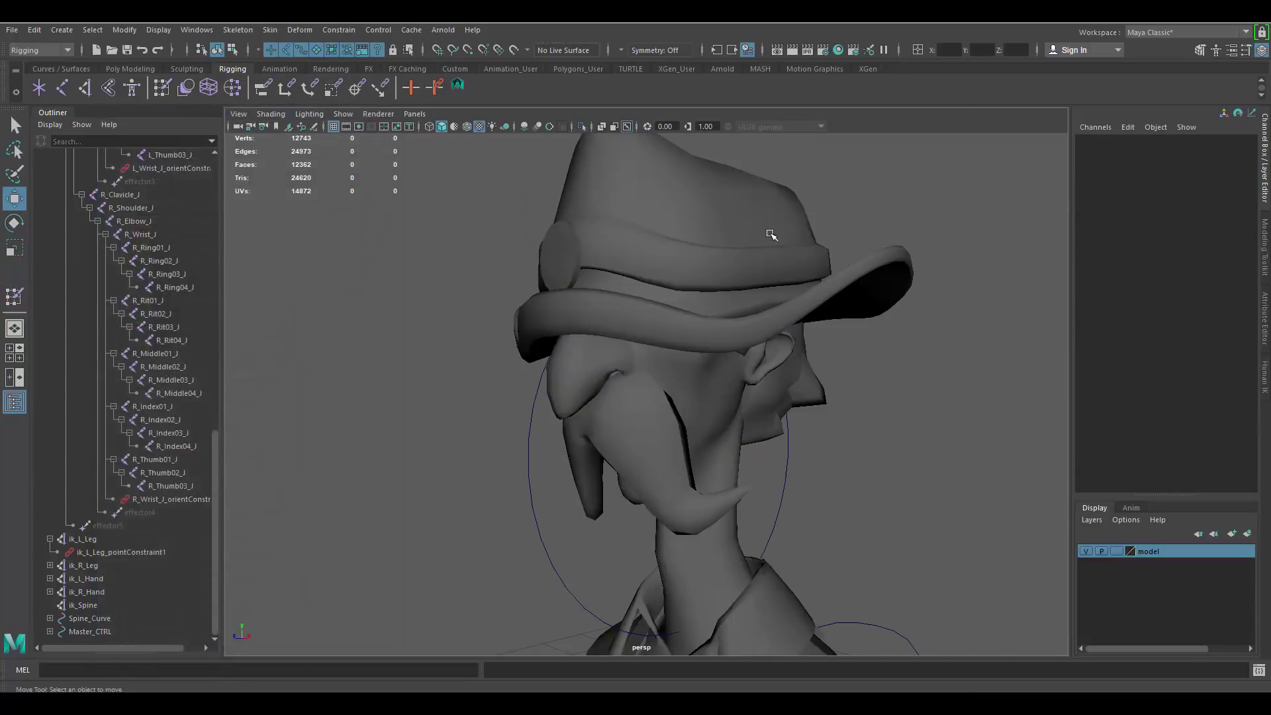
Select head_CTRL and rotate it backward to about -41 in X to test the jaw and neck deformation.
left_click_drag(796, 437, 581, 369, "alt")
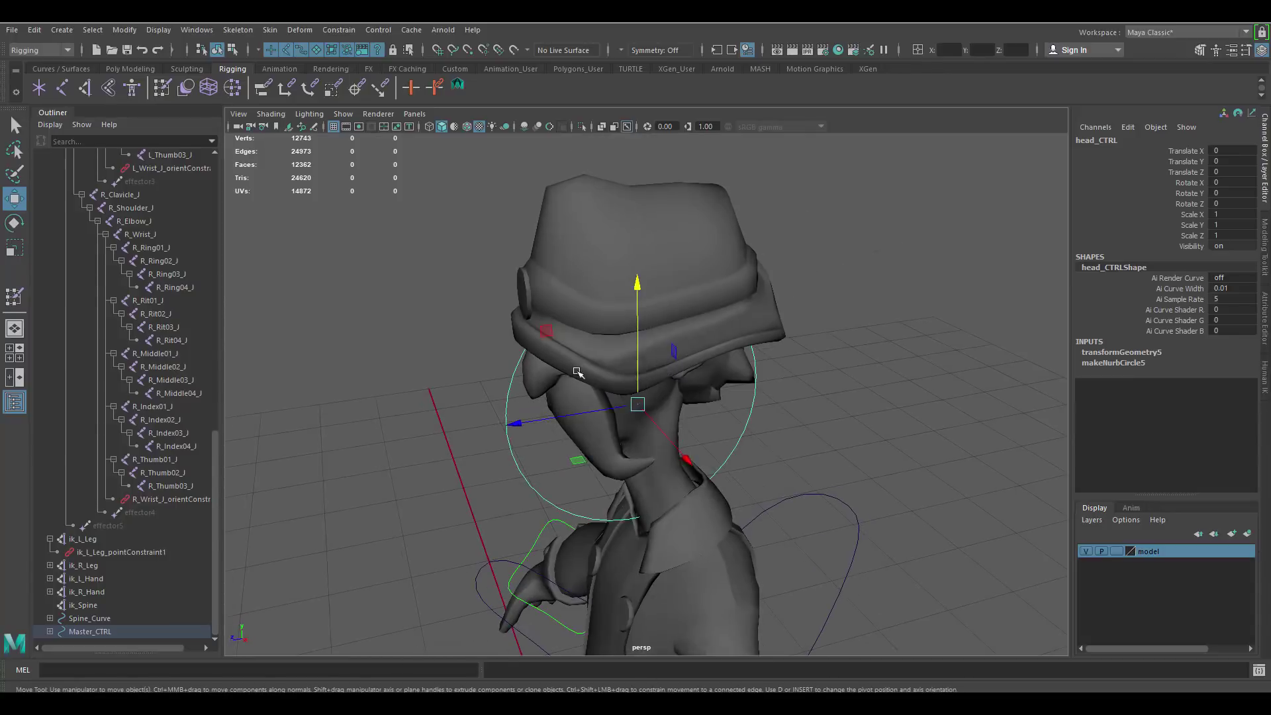
key("e")
left_click_drag(584, 308, 529, 327)
left_click_drag(620, 354, 663, 319, "alt")
right_click_drag(664, 324, 704, 428, "alt")
left_click_drag(703, 428, 687, 341, "alt")
right_click_drag(686, 340, 733, 355, "alt")
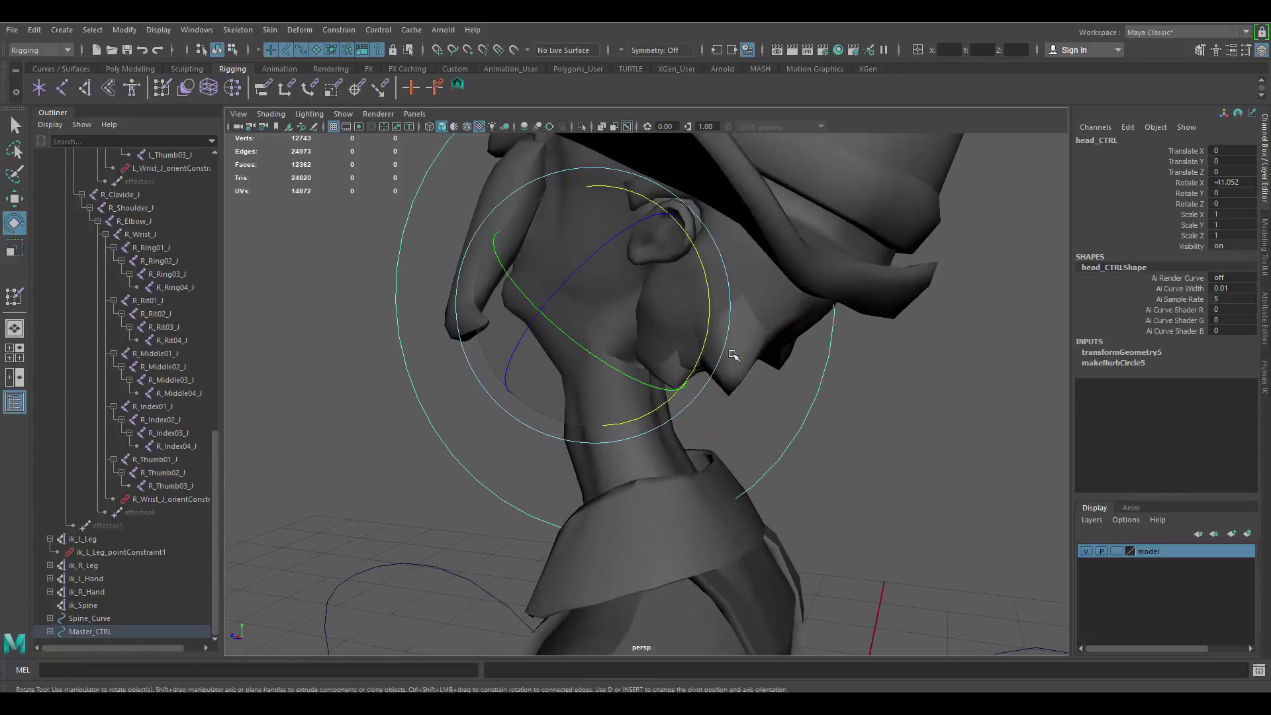
left_click_drag(709, 295, 634, 354)
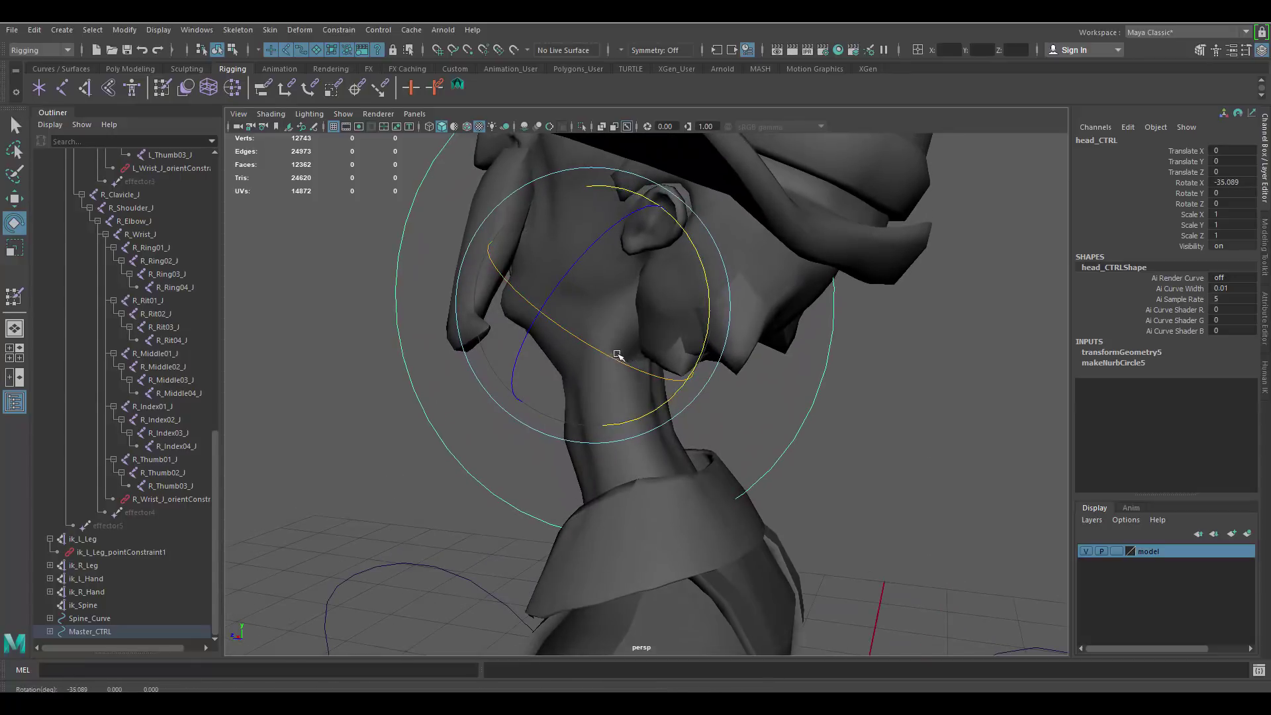
left_click_drag(709, 316, 601, 292)
right_click_drag(602, 292, 654, 298, "alt")
left_click_drag(654, 298, 679, 301, "alt")
right_click_drag(679, 301, 644, 284, "alt")
middle_click_drag(644, 284, 630, 329, "alt")
Select the Character_geo mesh and reopen Paint Skin Weights with the head still tilted back.
left_click(836, 375)
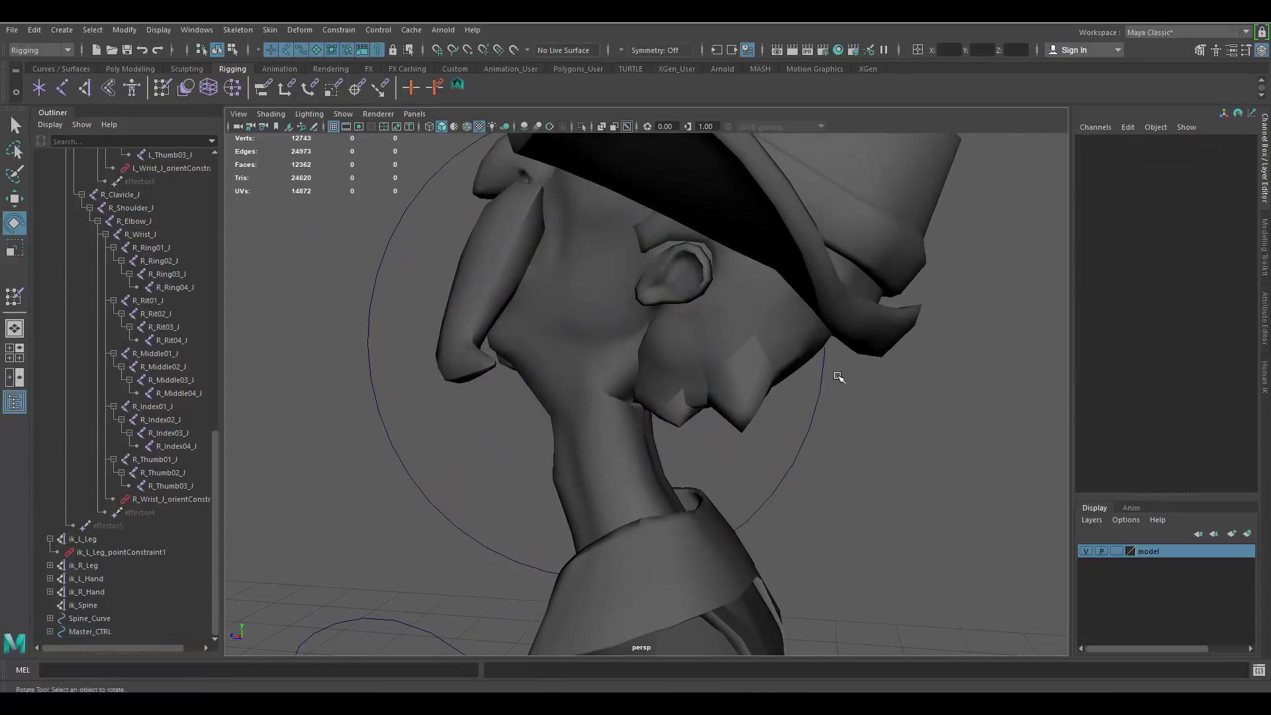
left_click(815, 282)
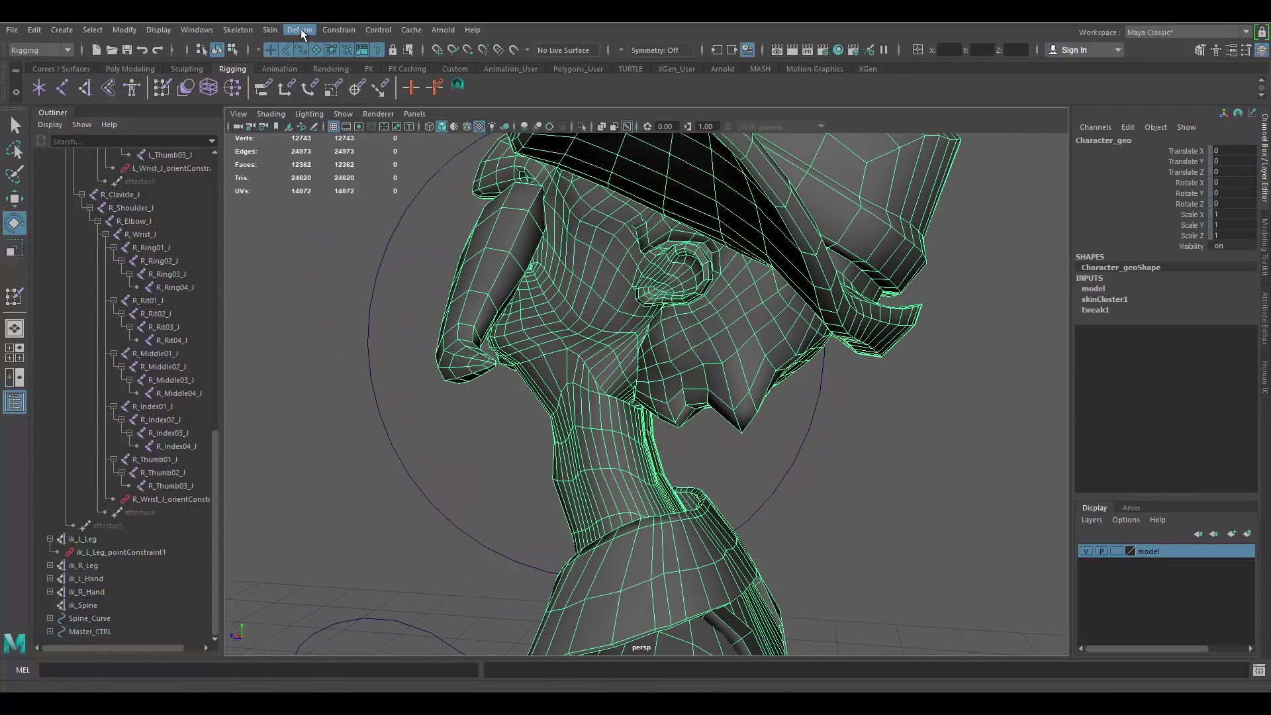
left_click(279, 31)
left_click(441, 126)
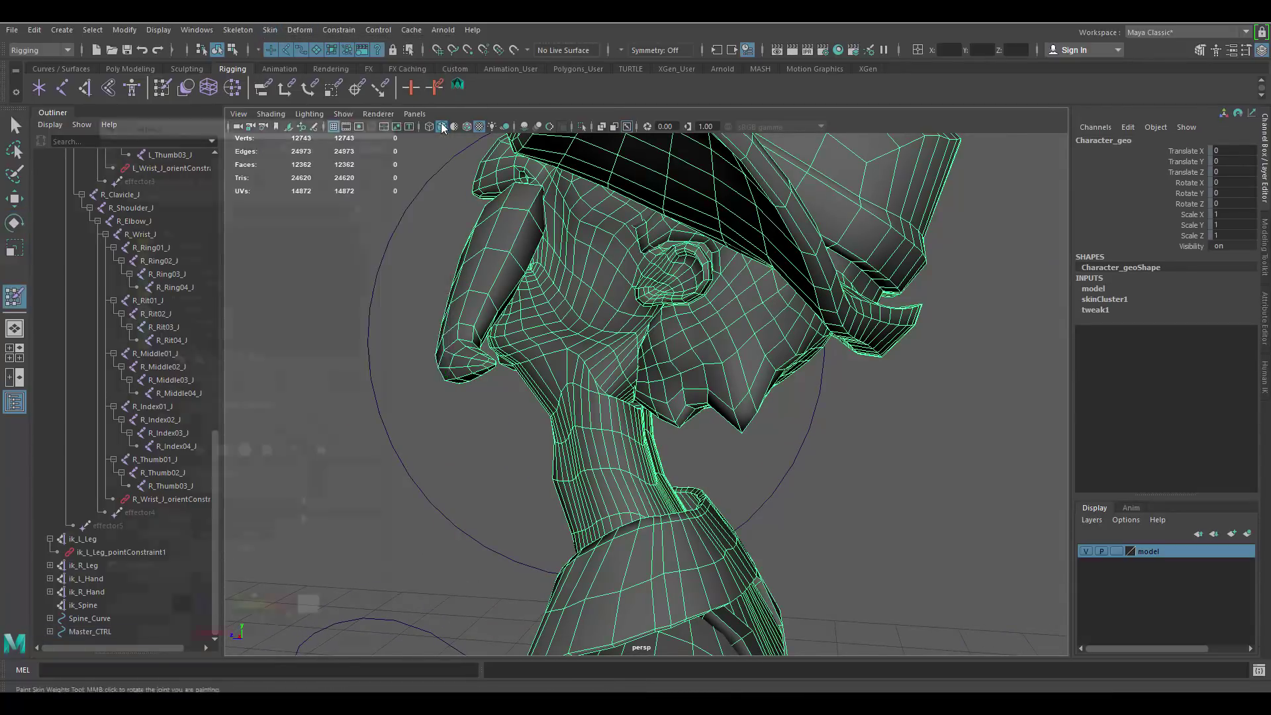
Lower the brush opacity to 0.3204 and paint Head_J weight along the jawline where it meets the neck.
right_click_drag(688, 334, 706, 337, "alt")
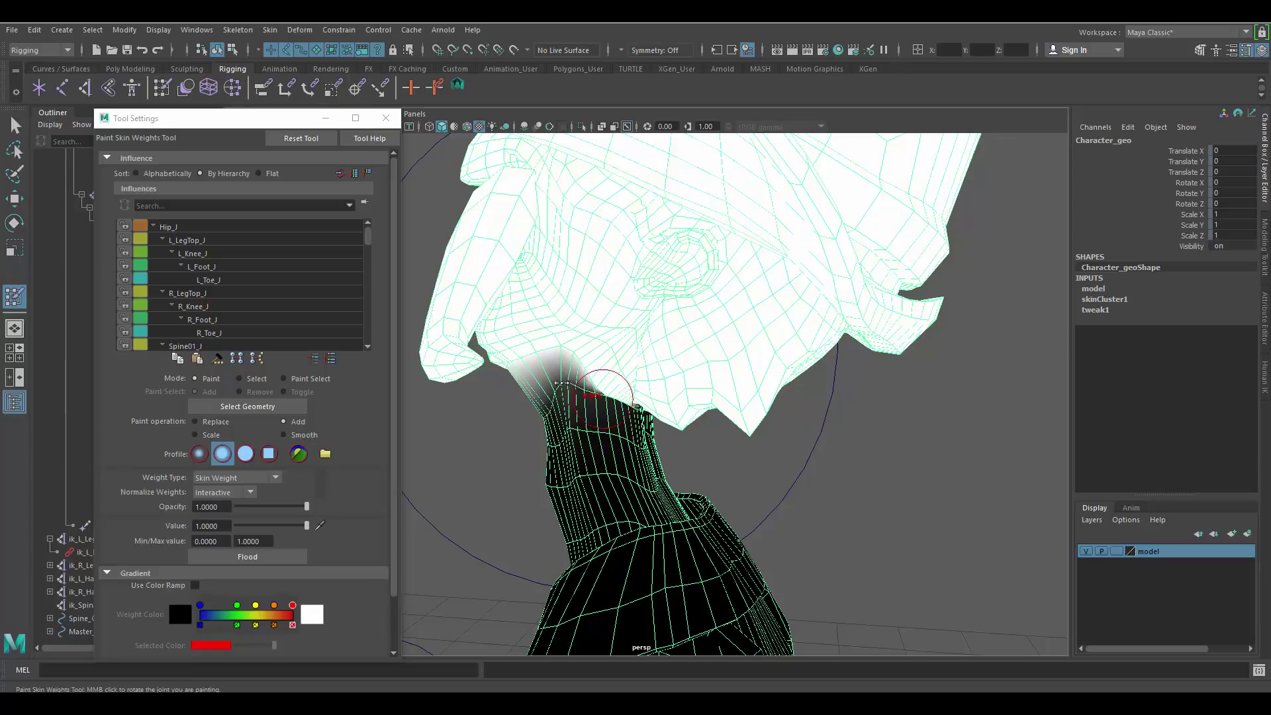
scroll(596, 357, "up", 2)
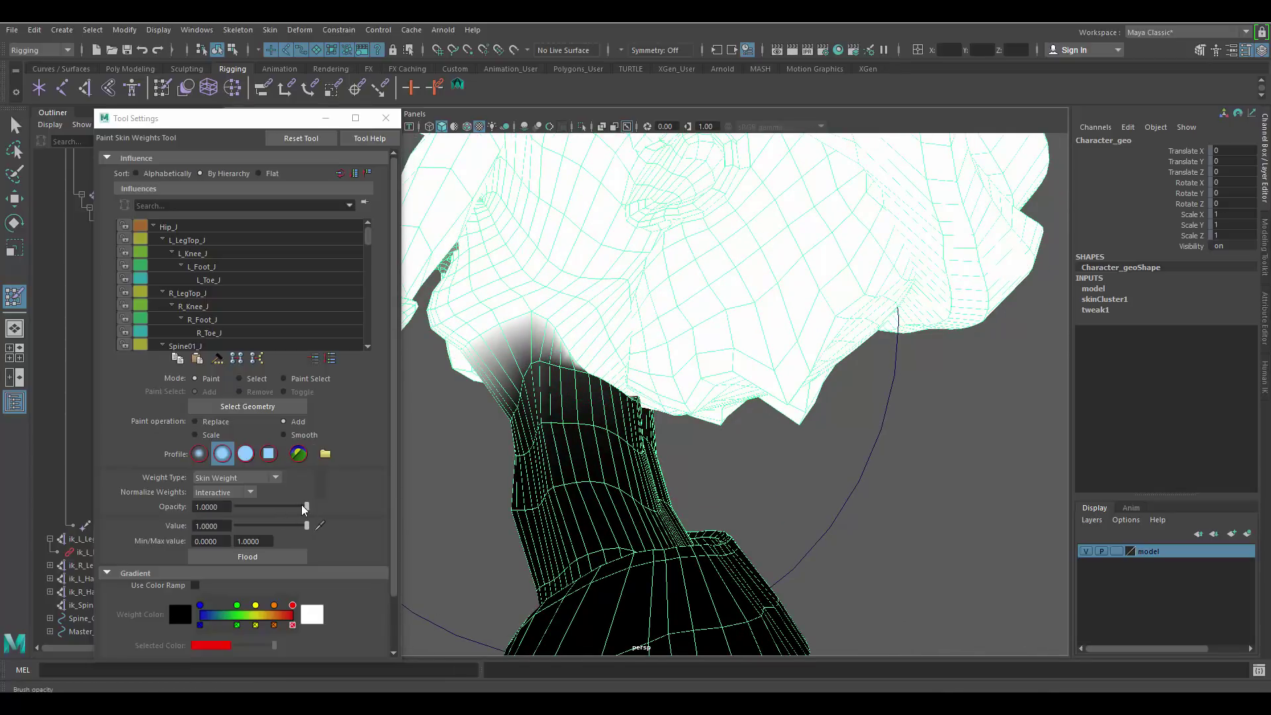
left_click_drag(306, 507, 291, 507)
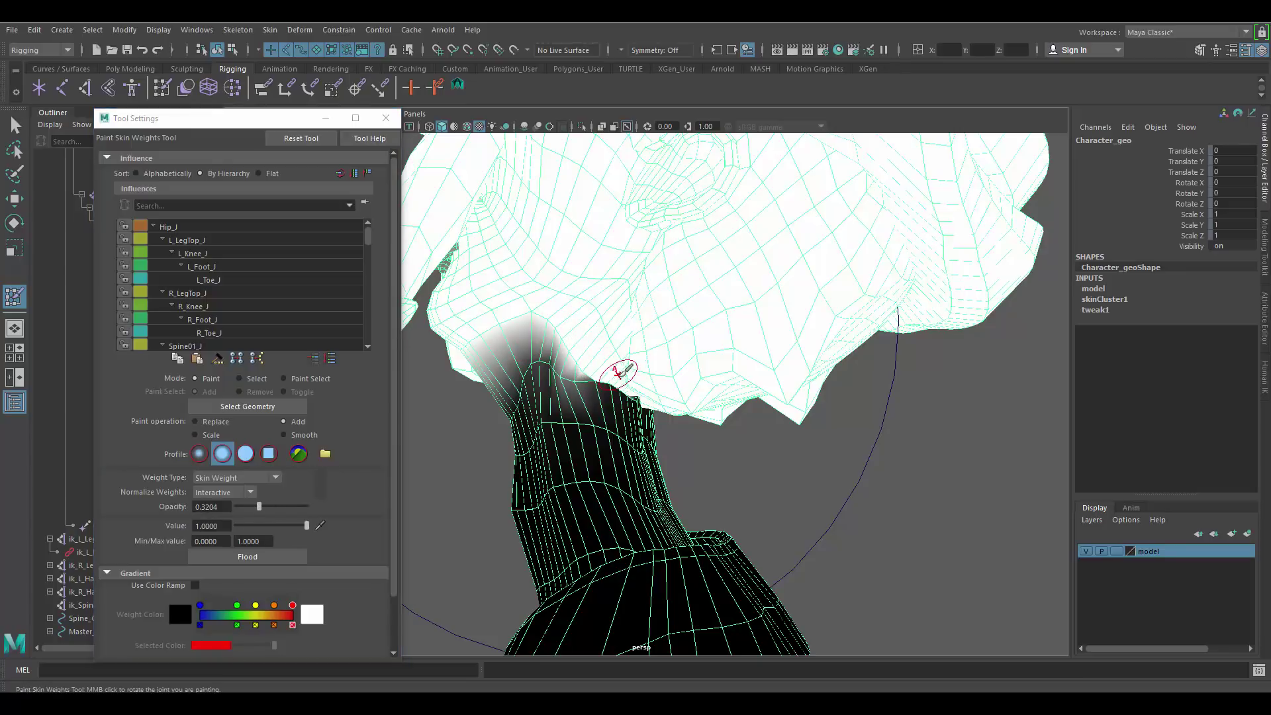
mouse_move(598, 382)
left_mouse_down()
mouse_move(636, 377)
mouse_move(649, 360)
mouse_move(508, 338)
left_mouse_up()
Choose the Neck_J influence and paint its weight onto the upper neck just below the jaw and ear.
scroll(212, 320, "down", 10)
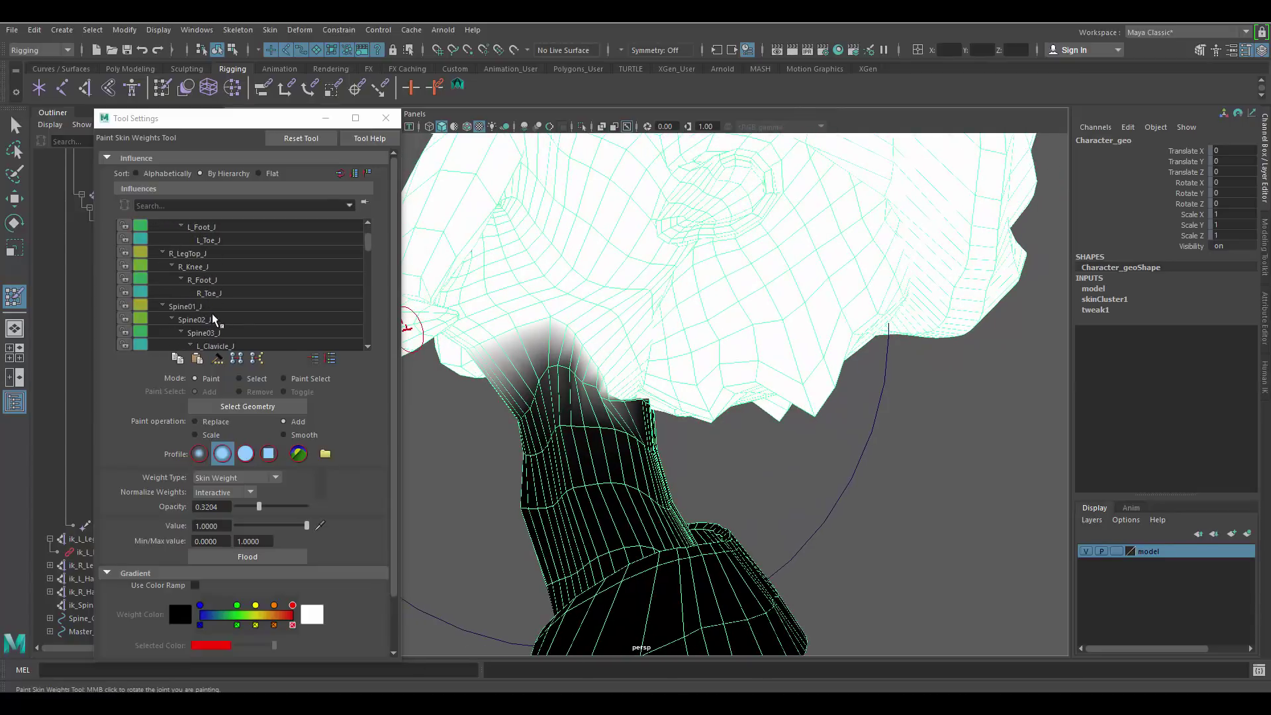
scroll(239, 295, "down", 4)
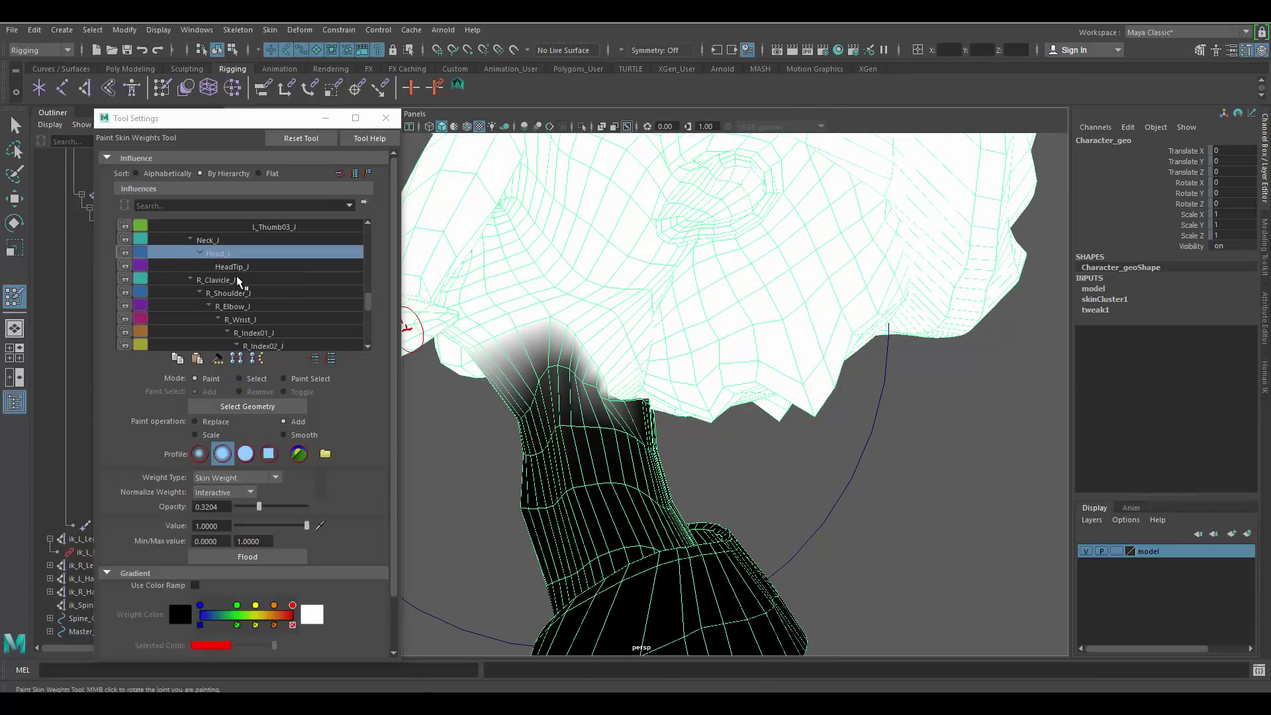
left_click(206, 240)
left_click_drag(719, 441, 696, 423, "alt")
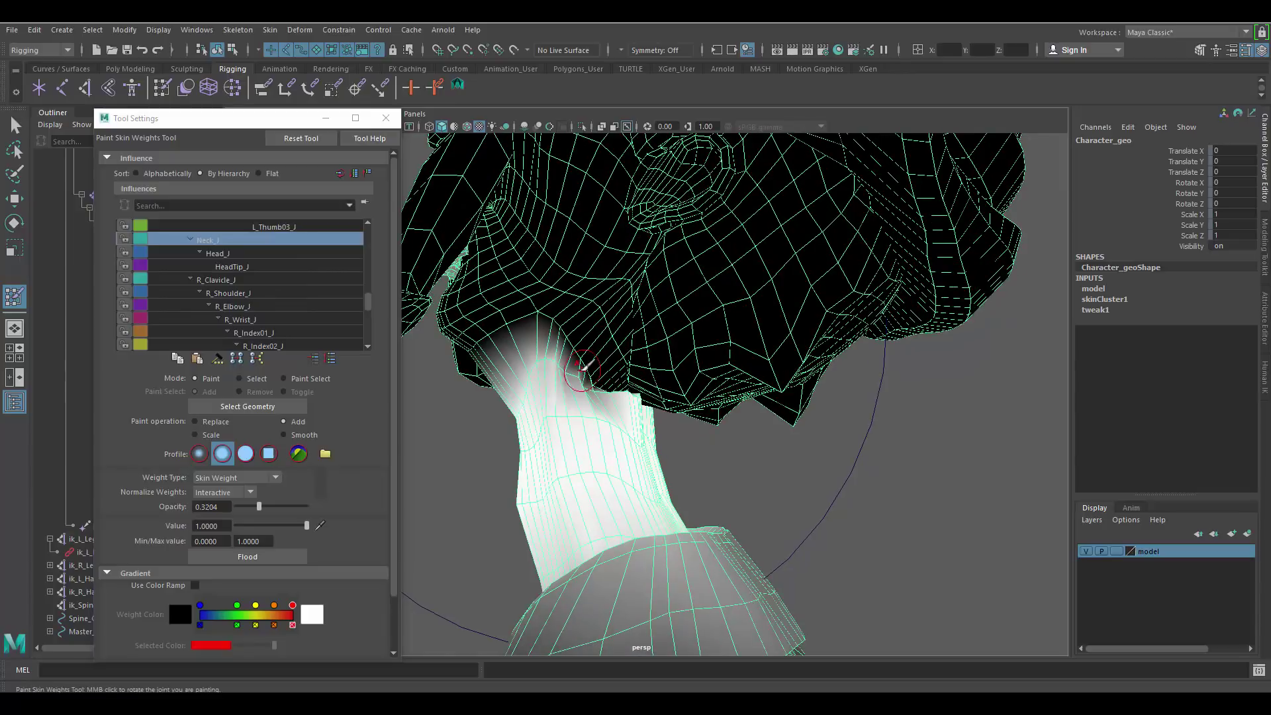
left_click(596, 377)
left_click(599, 383)
left_click(573, 358)
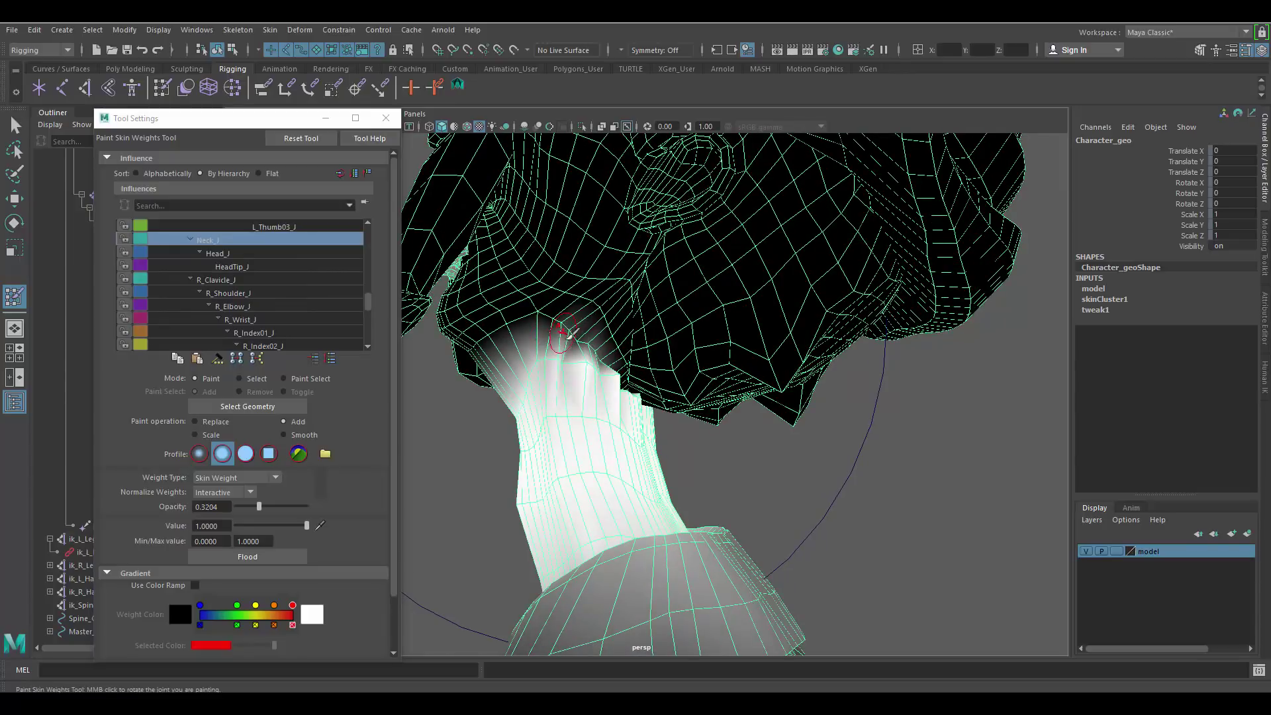
left_click_drag(596, 388, 616, 370, "alt")
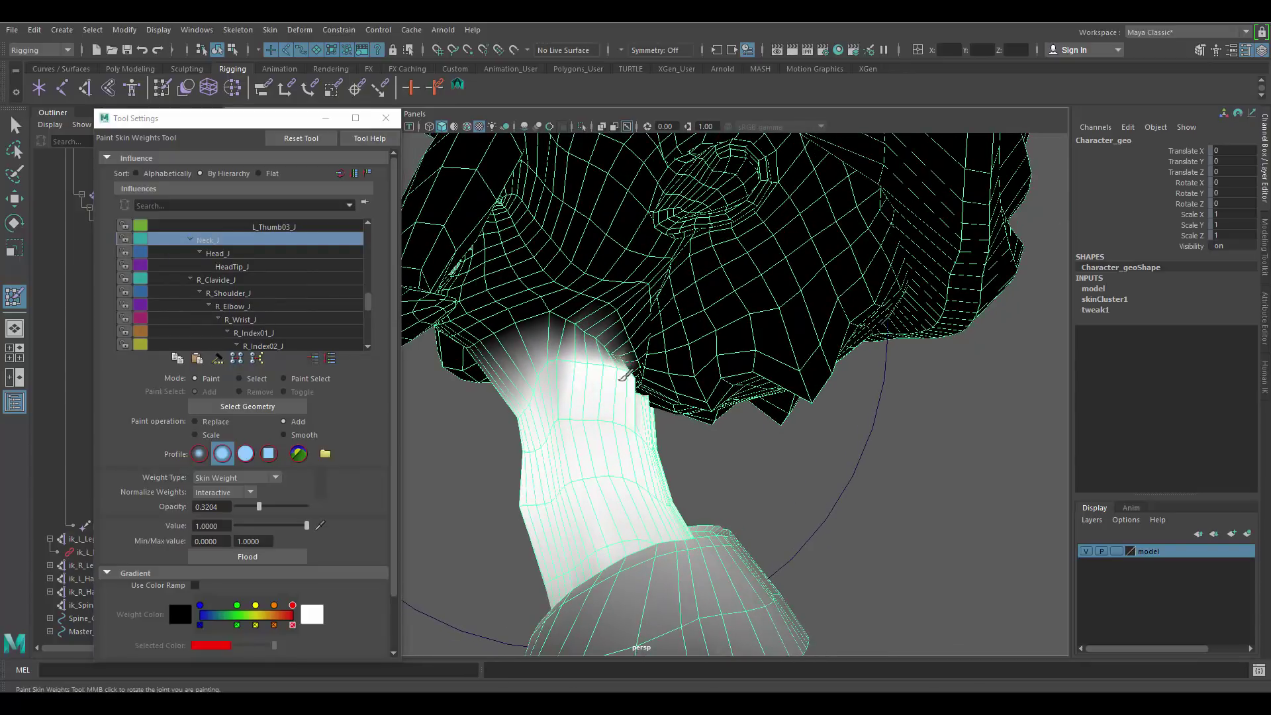
Switch back to the Head_J influence and paint its weight onto the upper neck below the ear.
scroll(227, 257, "up", 1)
left_click(235, 267)
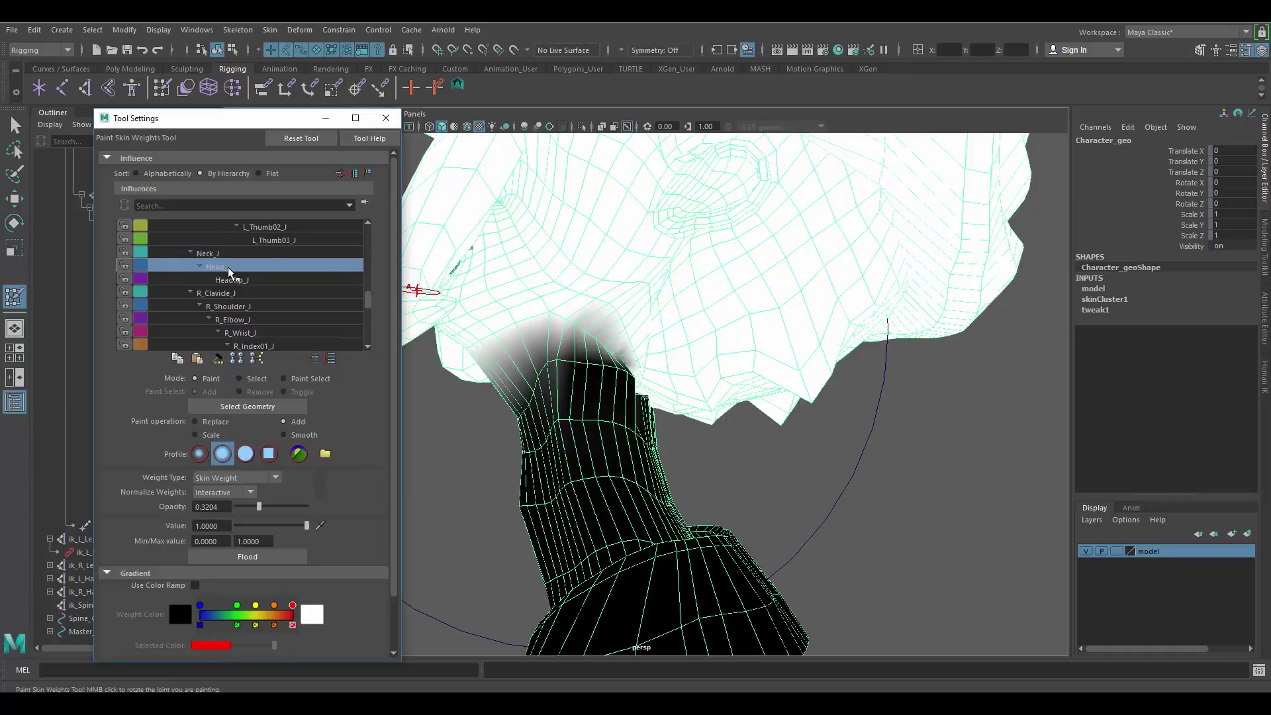
left_click_drag(632, 363, 619, 369)
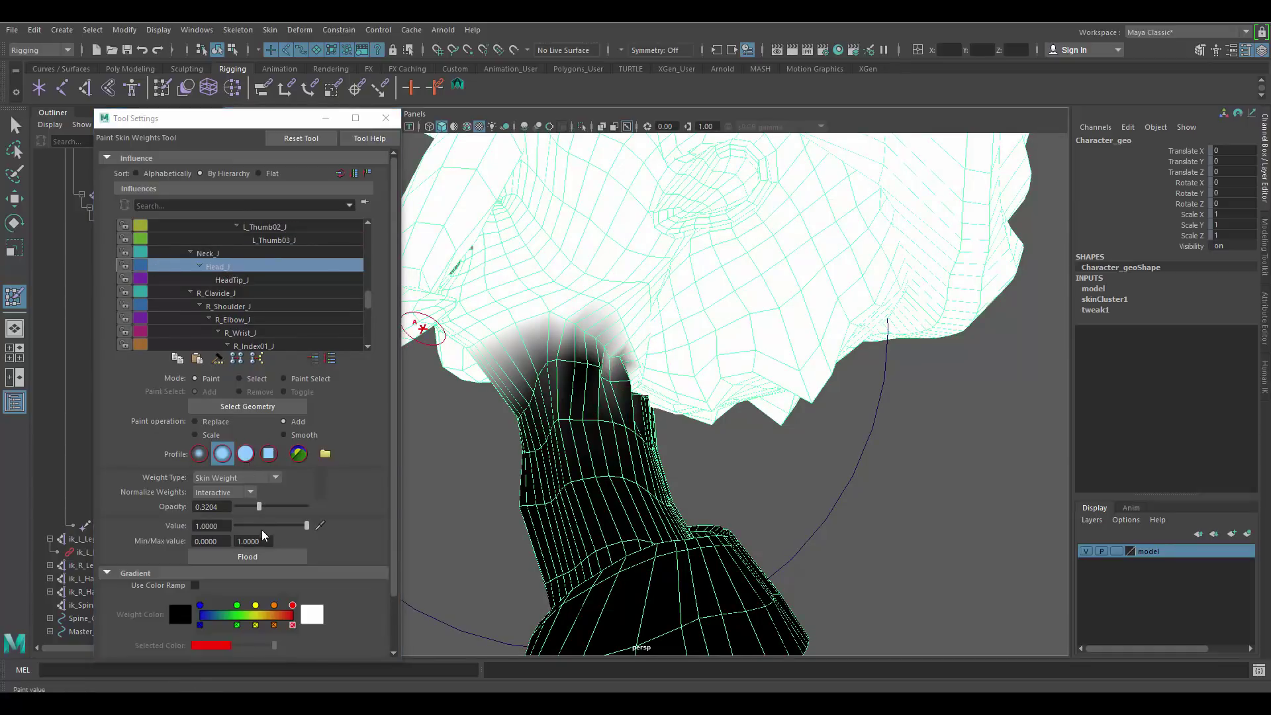
Reduce the brush to opacity 0.2136 and value 0.2039, and refine the Head_J and Neck_J blend around the upper neck.
left_click_drag(264, 527, 248, 525)
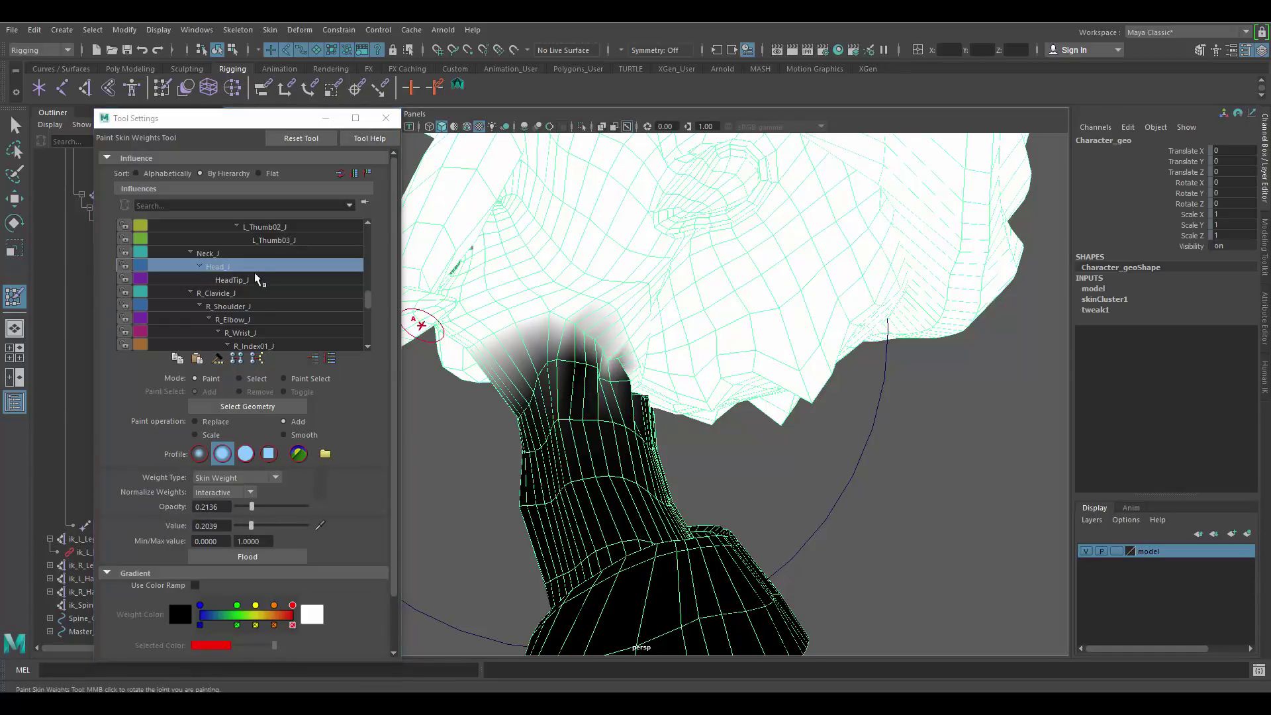
left_click(211, 253)
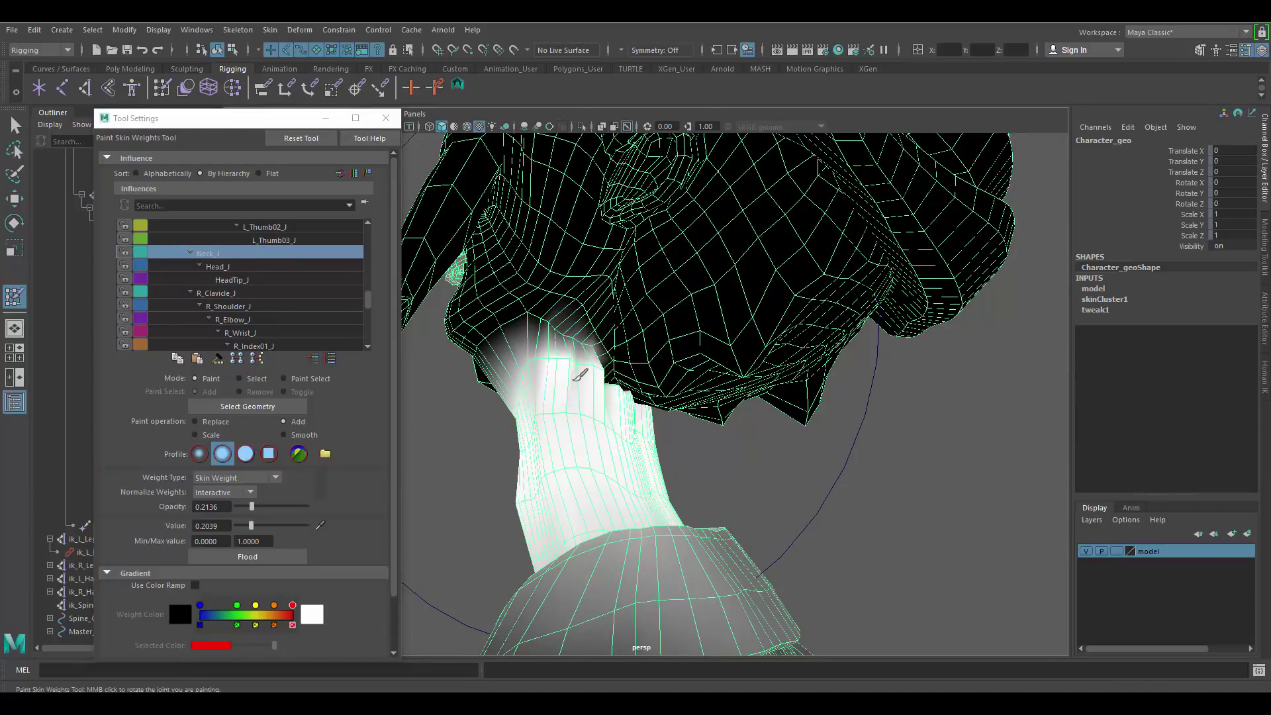
left_click(228, 267)
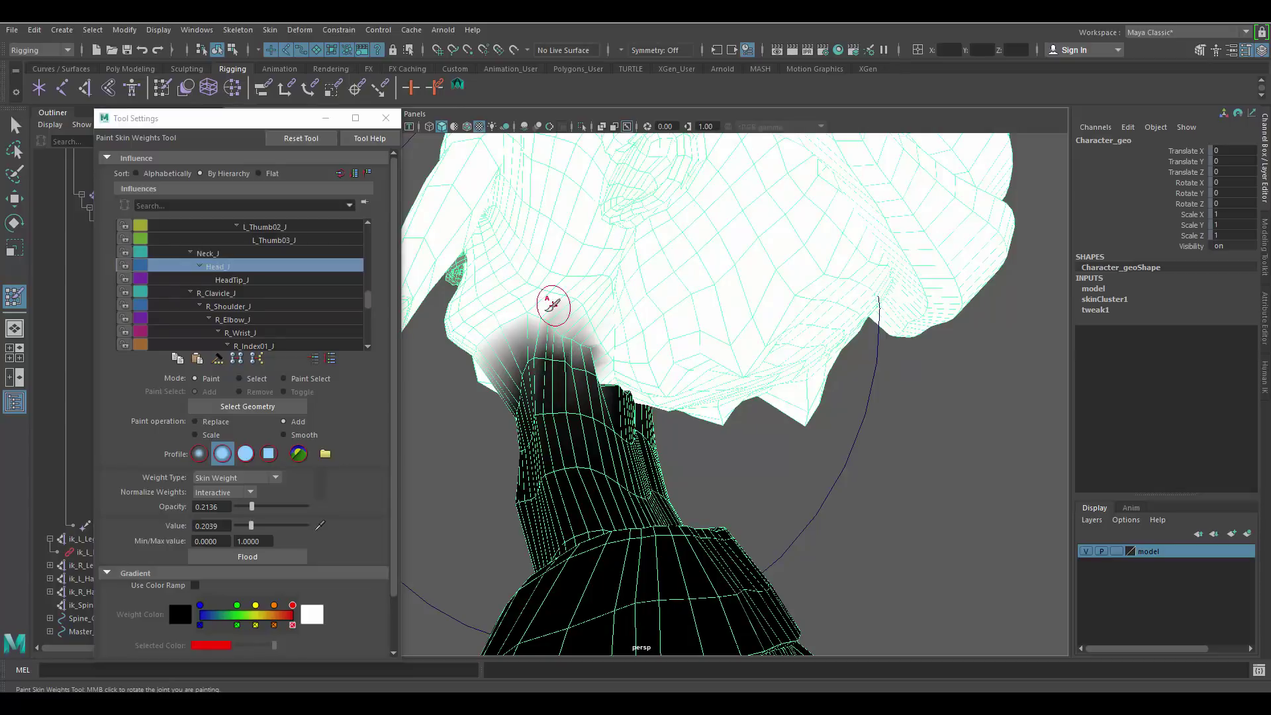
left_click(218, 253)
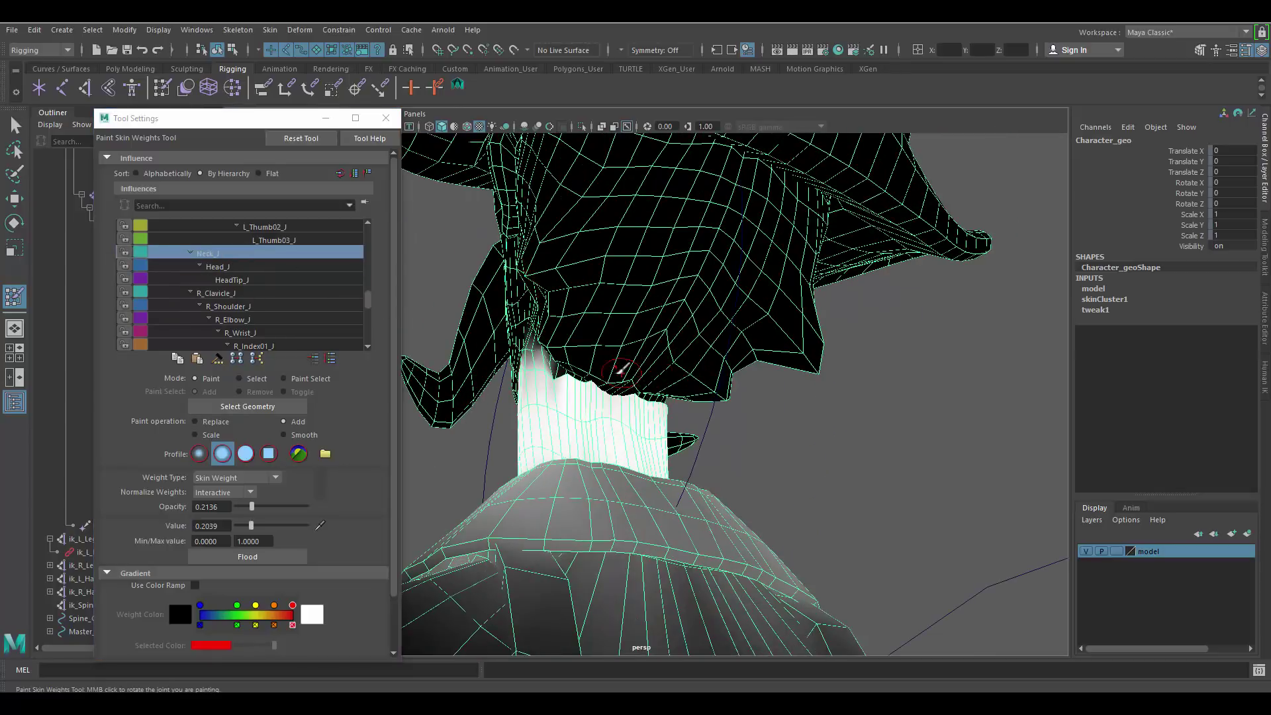
left_click_drag(555, 365, 650, 398, "alt")
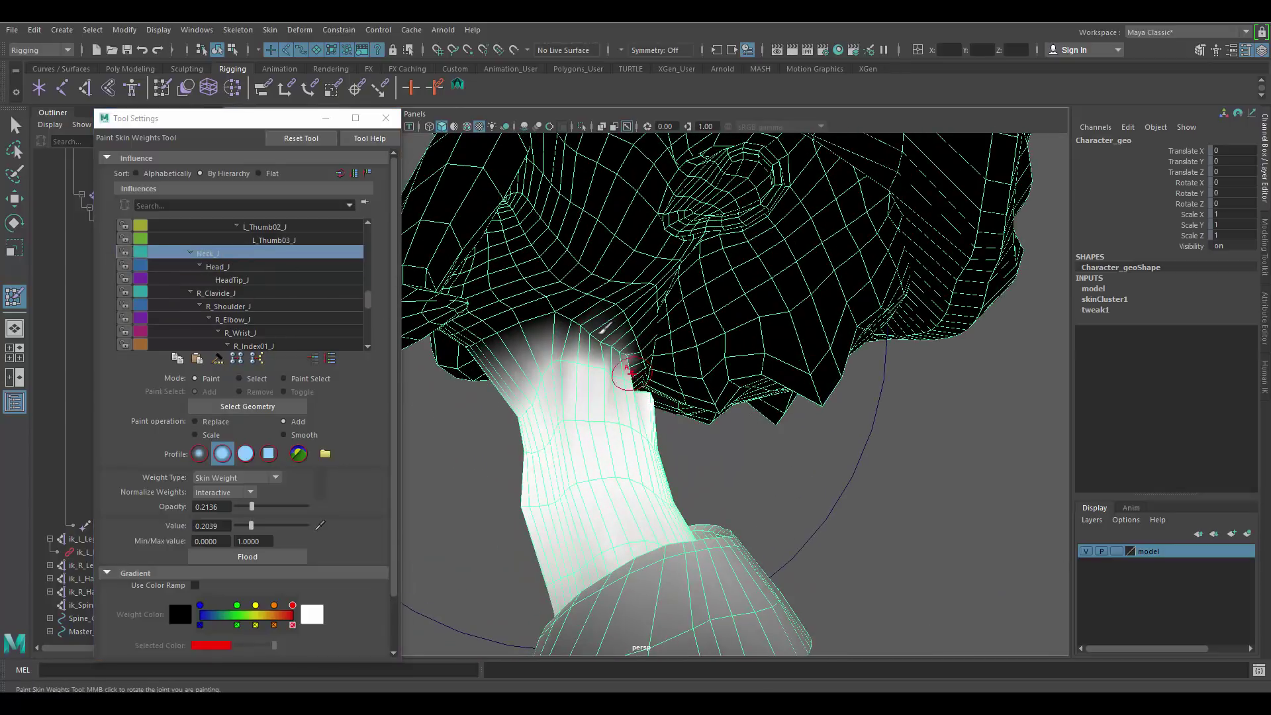
Close the weight painting settings, select head_CTRL and rotate it about X to test the new neck weights.
left_click(386, 117)
left_click_drag(814, 368, 707, 334, "alt")
key("w")
left_click(942, 409)
right_click_drag(809, 383, 701, 354, "alt")
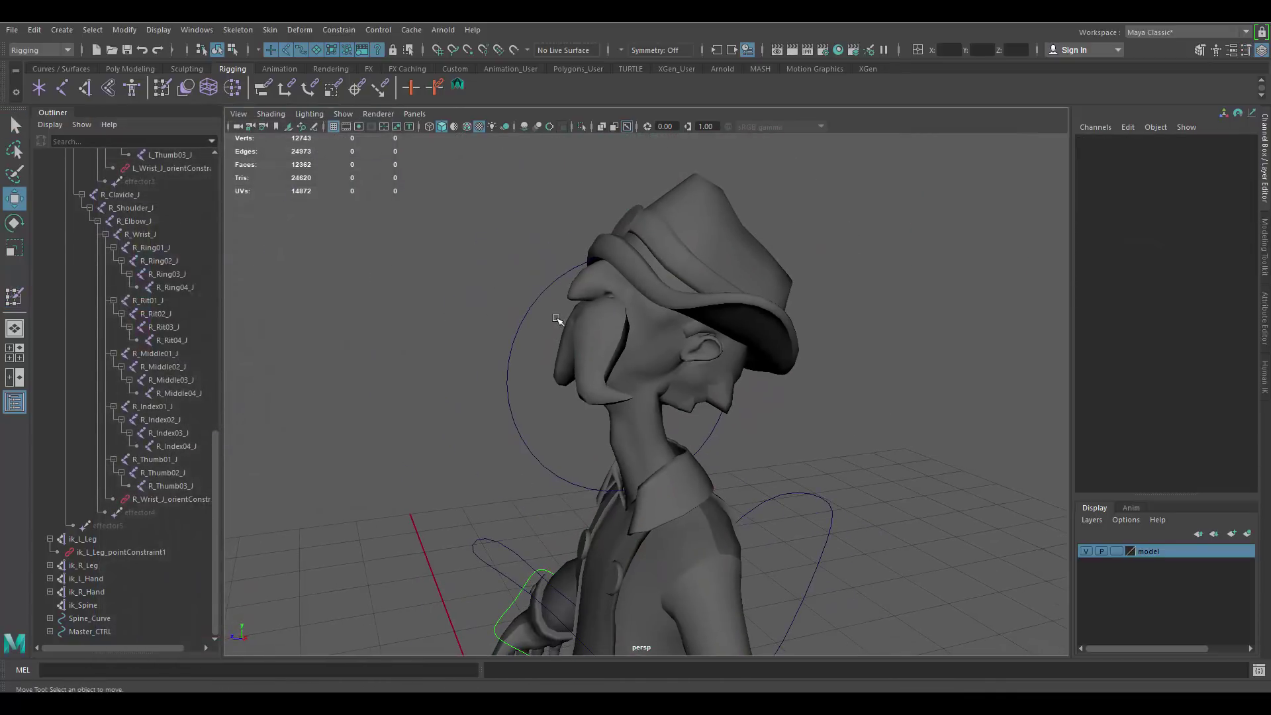
left_click(538, 299)
left_click_drag(681, 378, 618, 348, "alt")
key("e")
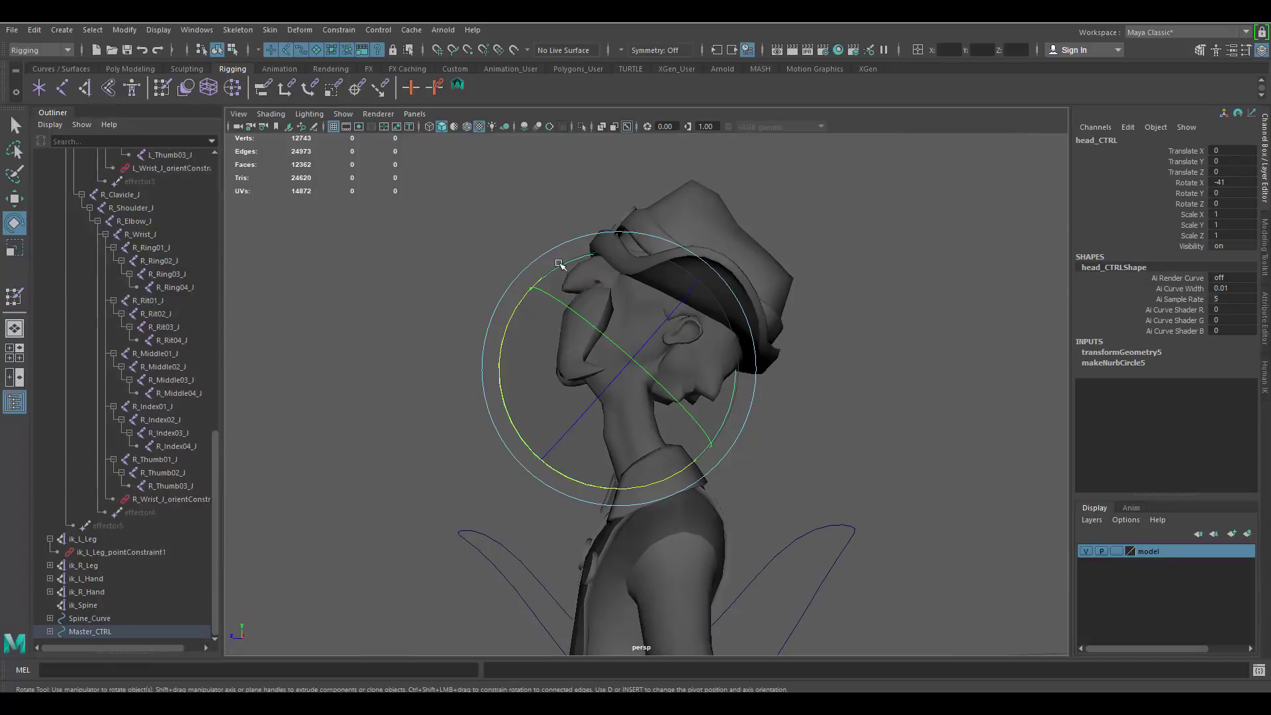
left_click_drag(522, 298, 669, 439)
left_click(769, 398)
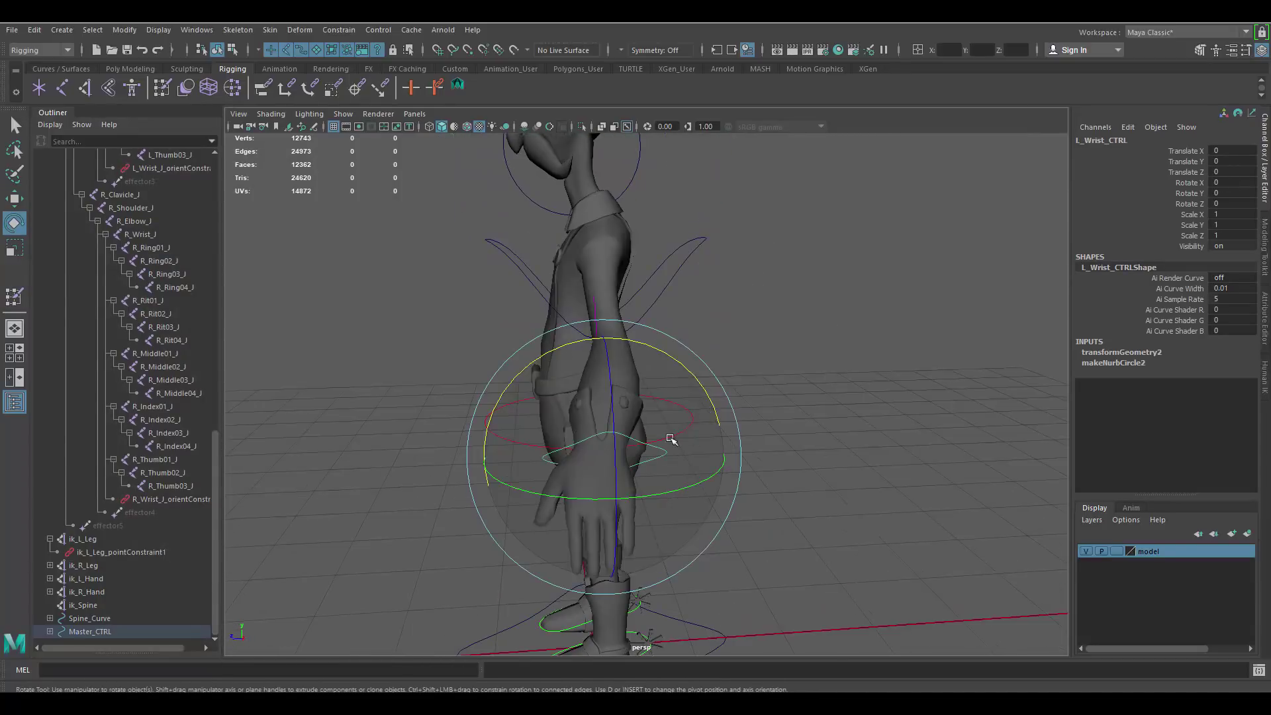
Raise L_Wrist_CTRL and rotate it to pose the left arm out to the side with a bent elbow.
key("w")
left_click_drag(599, 461, 655, 334)
middle_click_drag(656, 334, 589, 301, "alt")
right_click_drag(589, 301, 689, 381, "alt")
key("e")
left_click_drag(695, 428, 573, 400)
left_click_drag(758, 405, 783, 244)
key("w")
right_click_drag(783, 244, 604, 258, "alt")
middle_click_drag(604, 258, 667, 331, "alt")
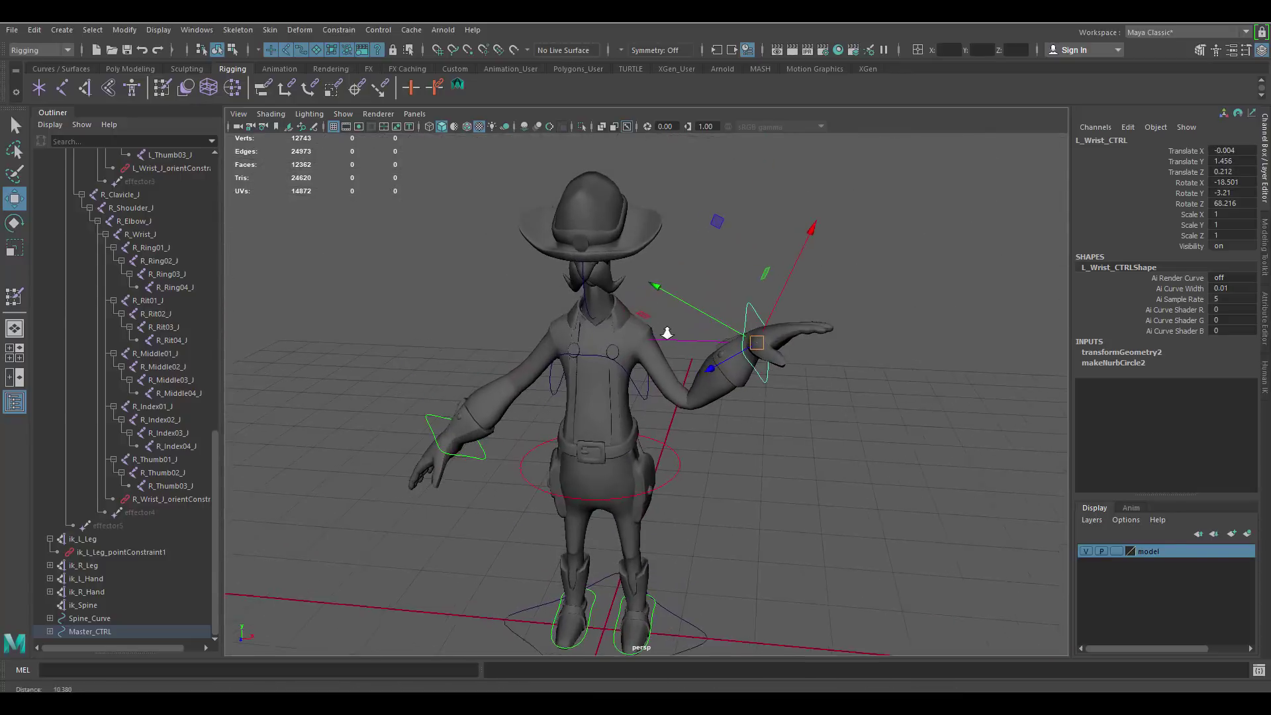
Rotate head_CTRL to about -17.4, 26.7 and -10.5 in X, Y and Z to turn and tilt the head.
left_click_drag(666, 332, 657, 250, "alt")
left_click(576, 258)
key("e")
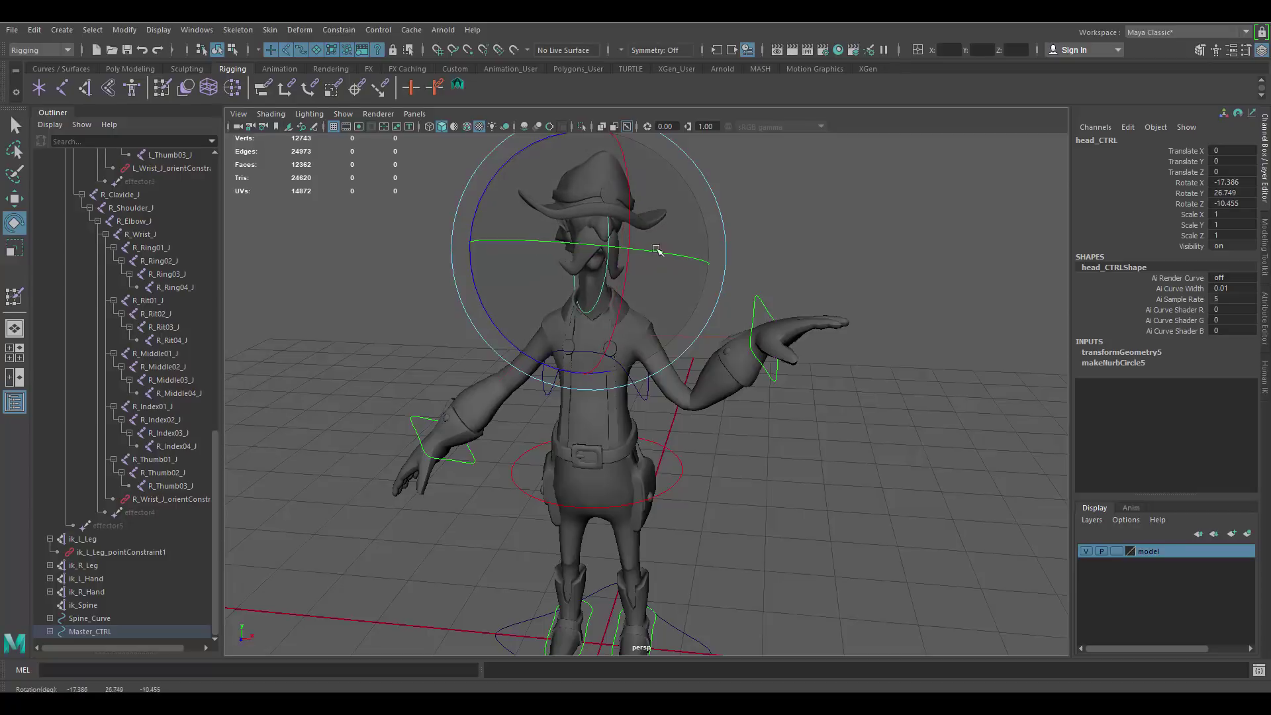
middle_click_drag(699, 370, 689, 337, "alt")
right_click_drag(688, 337, 700, 375, "alt")
Select Chest_CTRL and rotate it to test how the upper body follows.
left_click(700, 375)
left_click(609, 299)
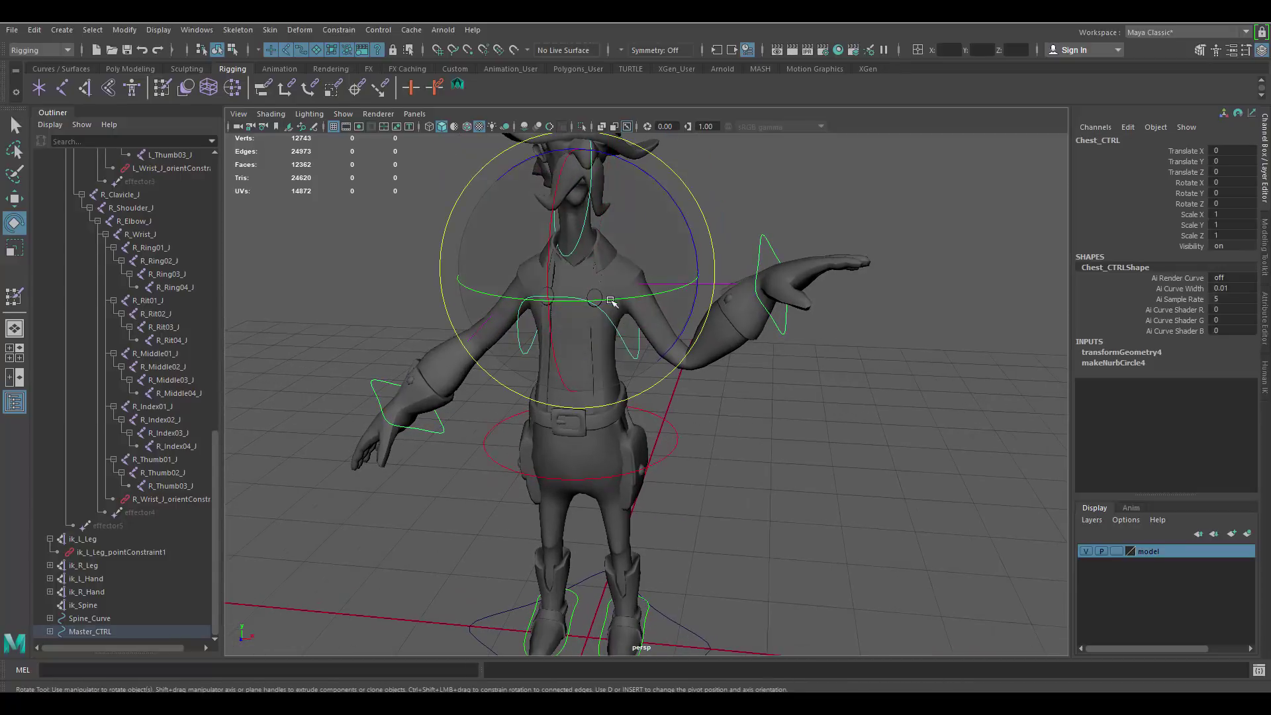
left_click_drag(589, 277, 658, 275)
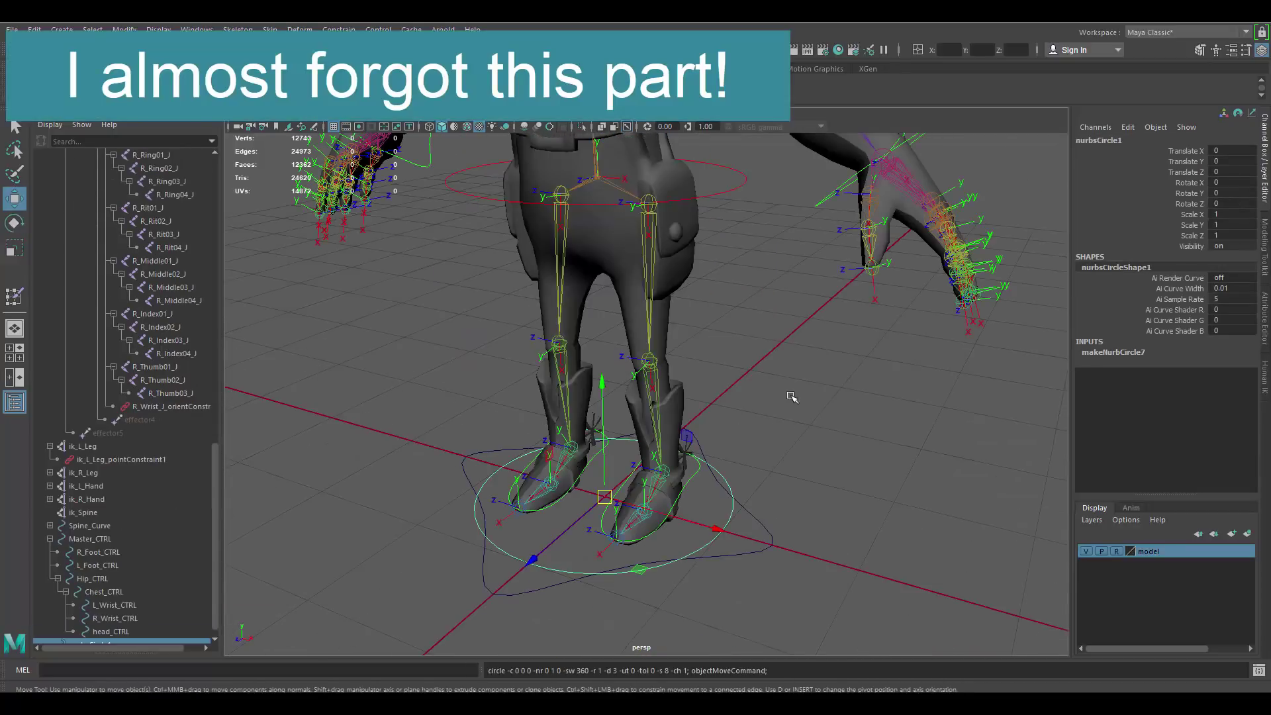
Deselect the existing circle and create another NURBS circle at the origin for a left knee control.
left_click_drag(791, 397, 800, 427, "alt")
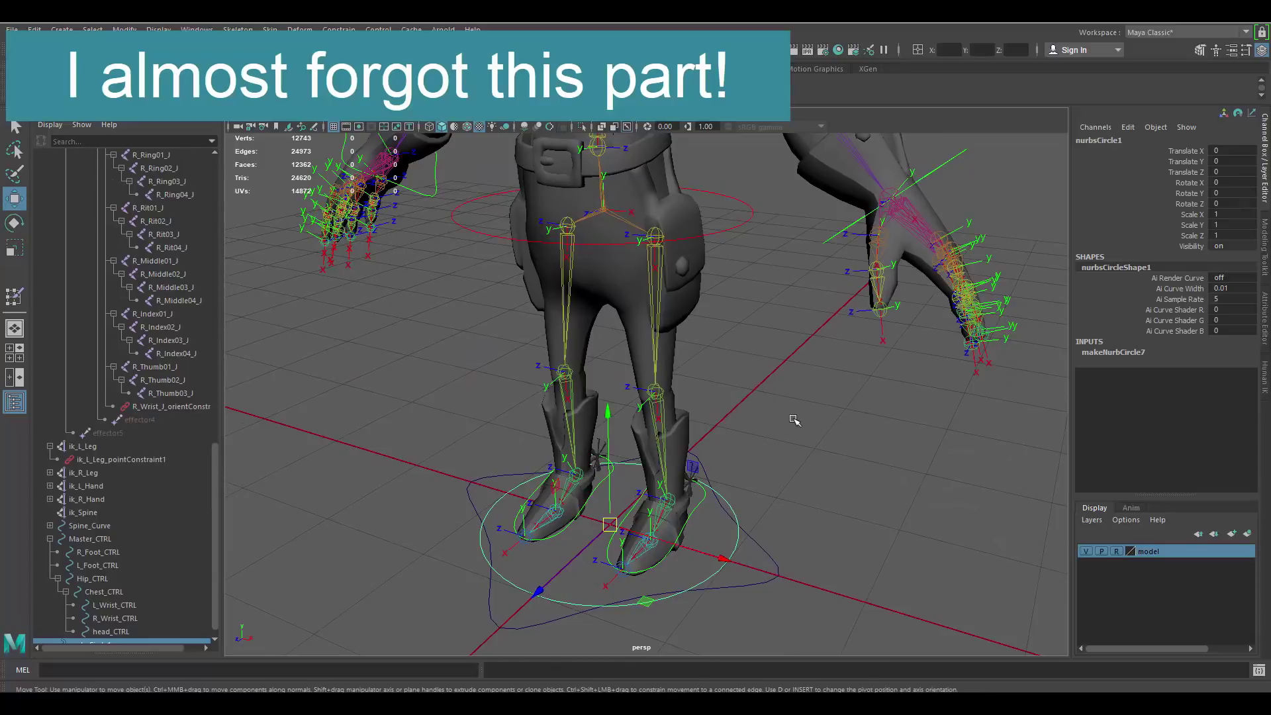
scroll(662, 393, "up", 3)
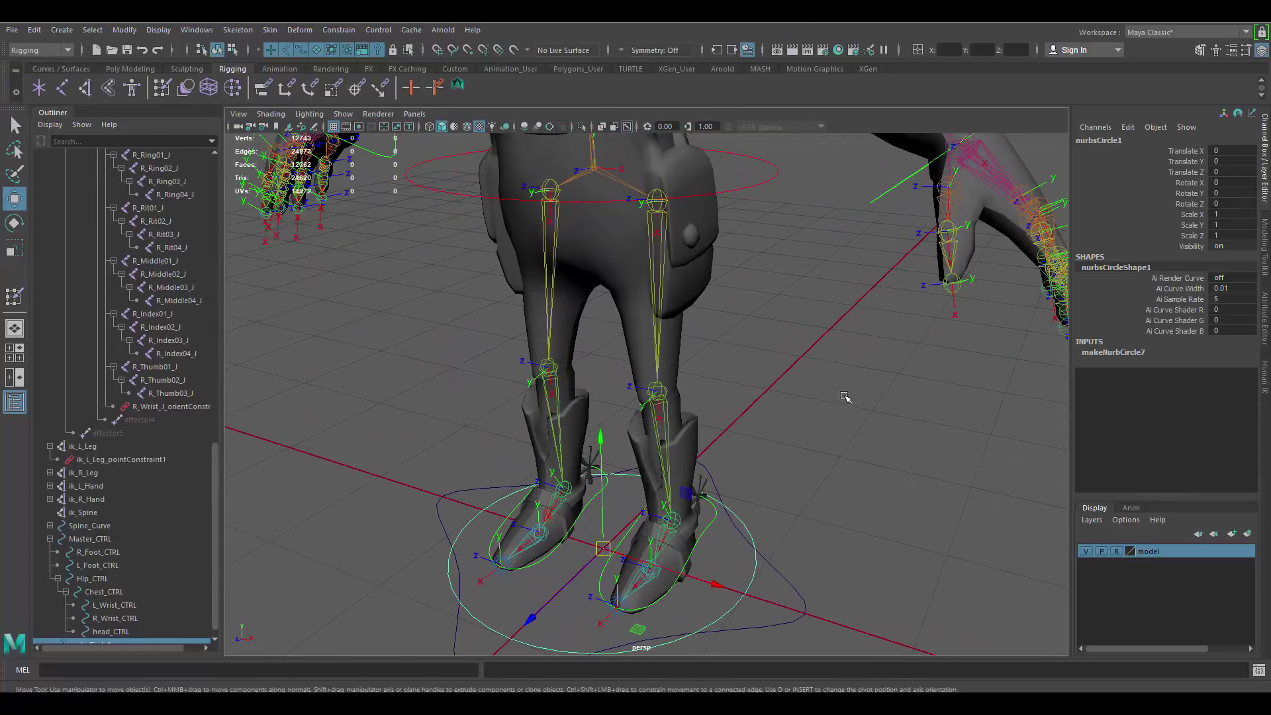
scroll(814, 417, "down", 3)
scroll(731, 369, "up", 5)
left_click(729, 334)
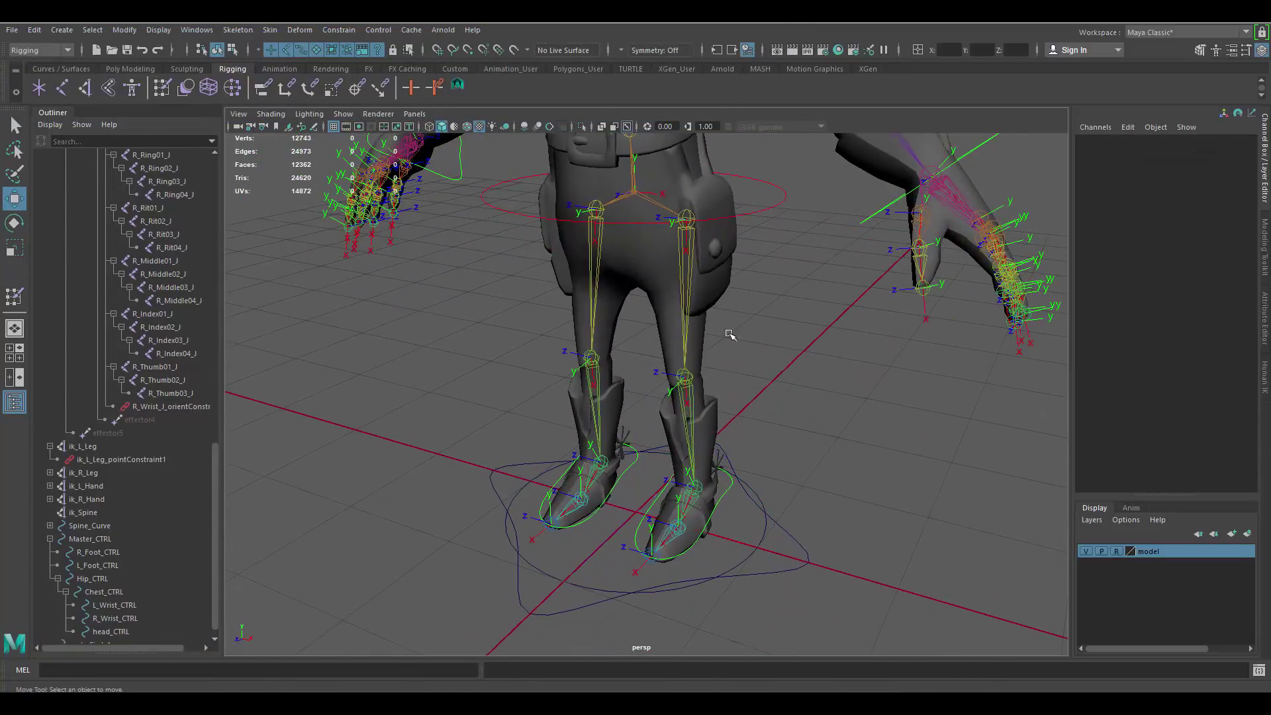
left_click(62, 30)
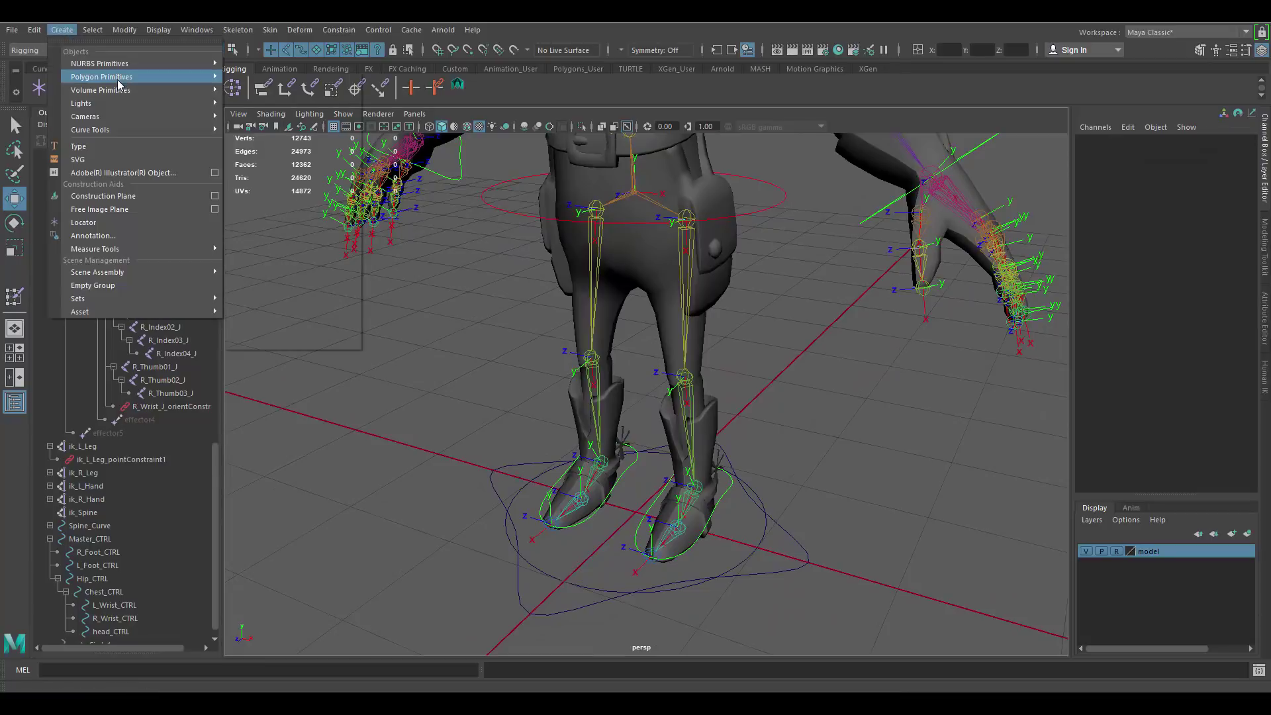
mouse_move(119, 67)
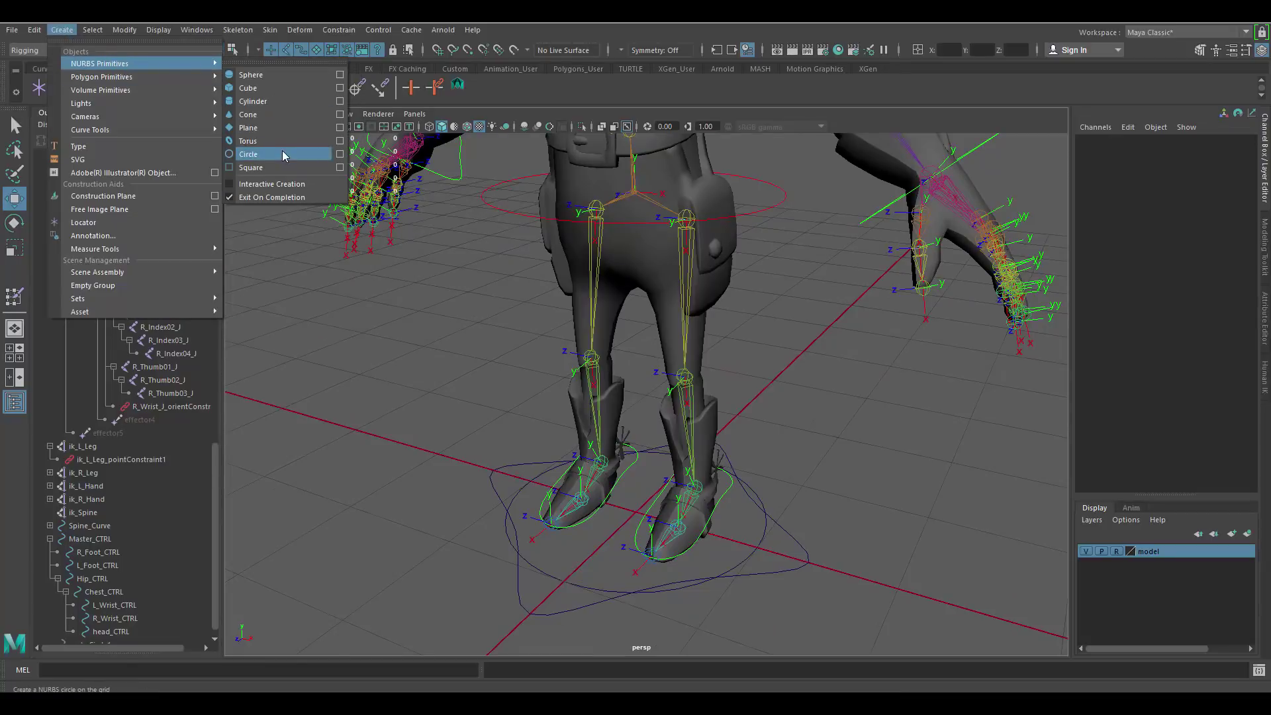
left_click(321, 154)
With the model layer hidden, scale the new circle to about 0.409 and snap it onto the left knee joint.
scroll(698, 350, "up", 2)
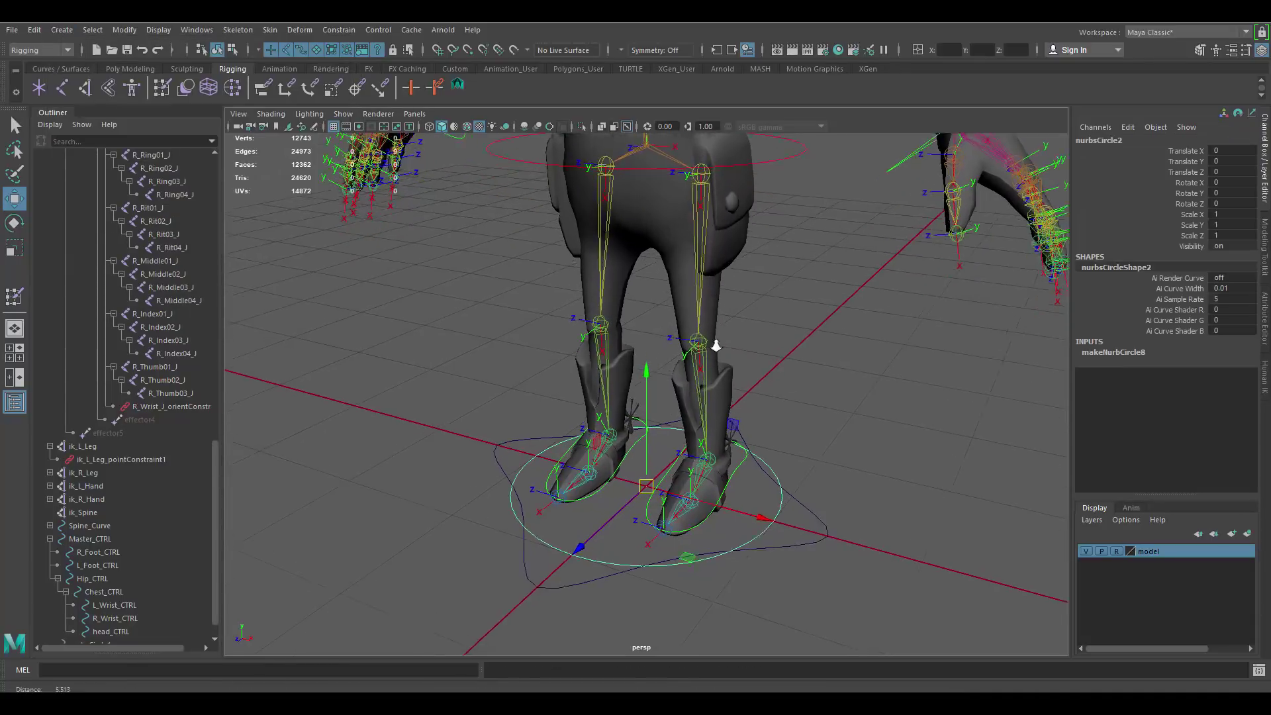
left_click(1090, 552)
scroll(763, 401, "up", 1)
middle_click_drag(763, 403, 758, 434, "alt")
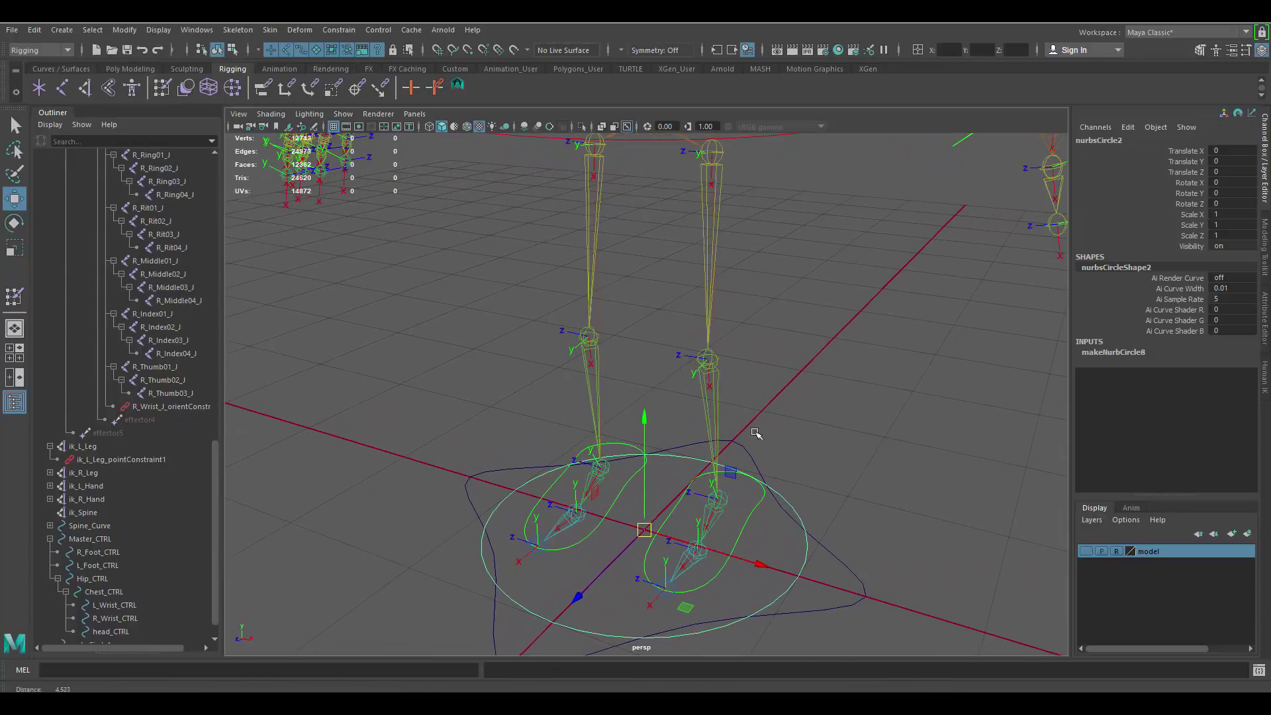
left_click(467, 49)
left_click_drag(644, 529, 534, 346)
key("r")
key("w")
left_click_drag(646, 424, 563, 519)
left_click(468, 50)
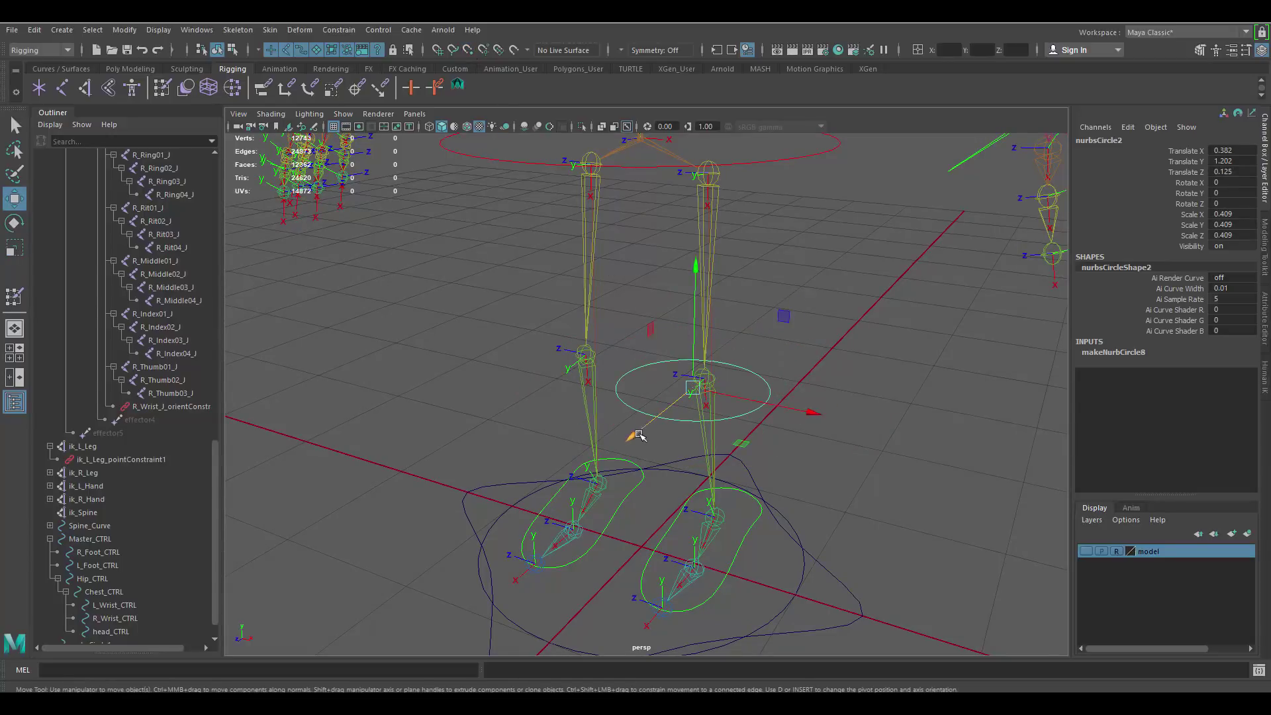
Move the circle forward to about 0.817 in Z, in front of the left knee, and show the model layer again.
left_click_drag(639, 435, 567, 493)
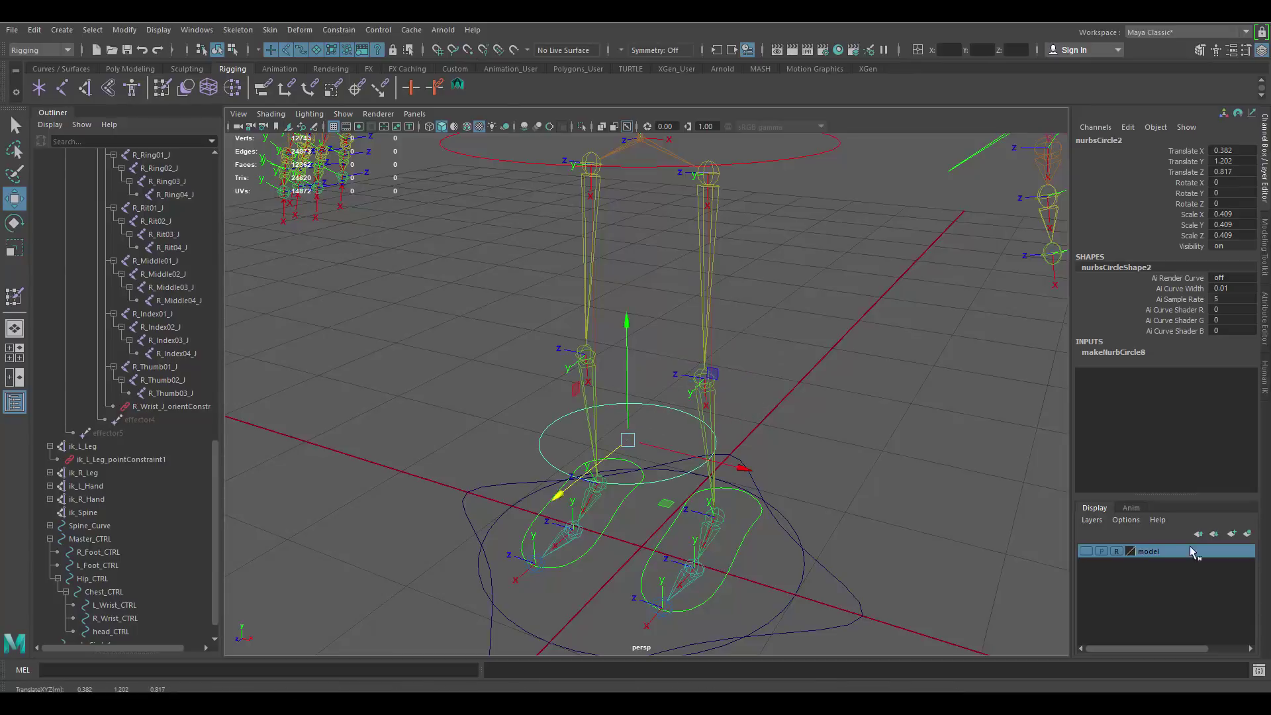
left_click(1085, 551)
scroll(711, 426, "up", 3)
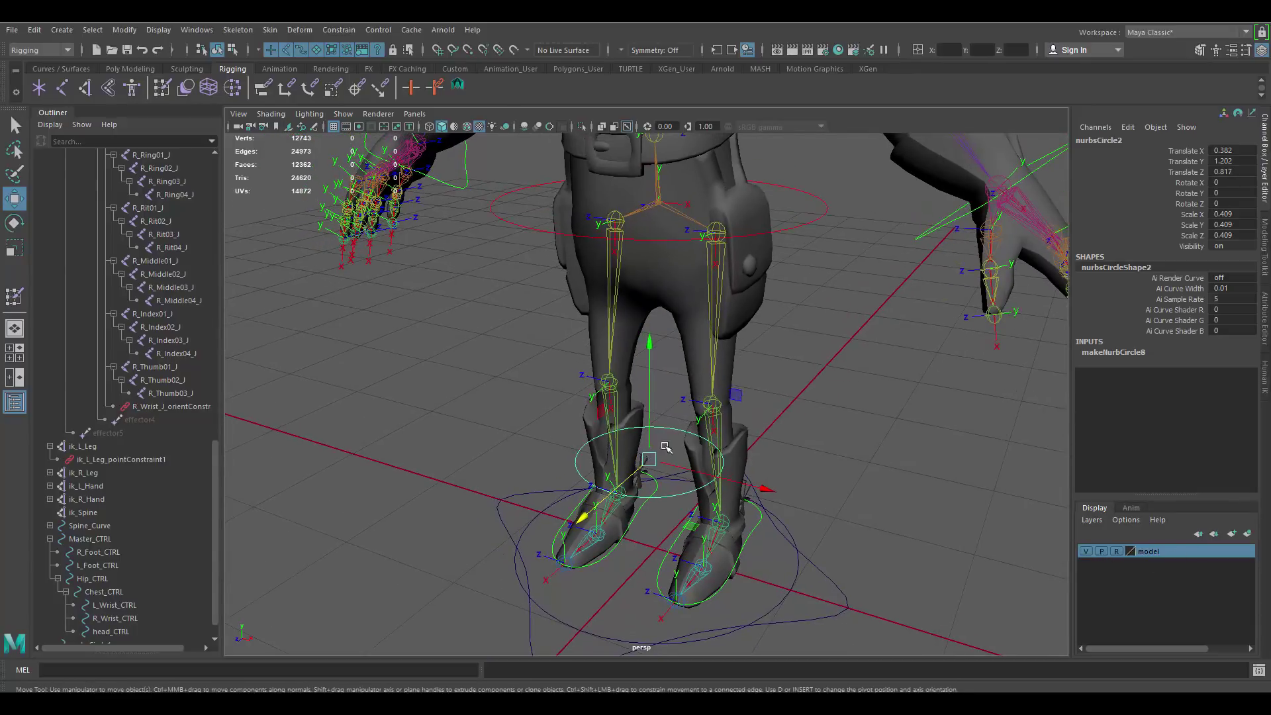
Scale the knee circle uniformly to about 0.231 and set its X rotation to 90.
key("r")
left_click_drag(648, 459, 725, 521)
key("e")
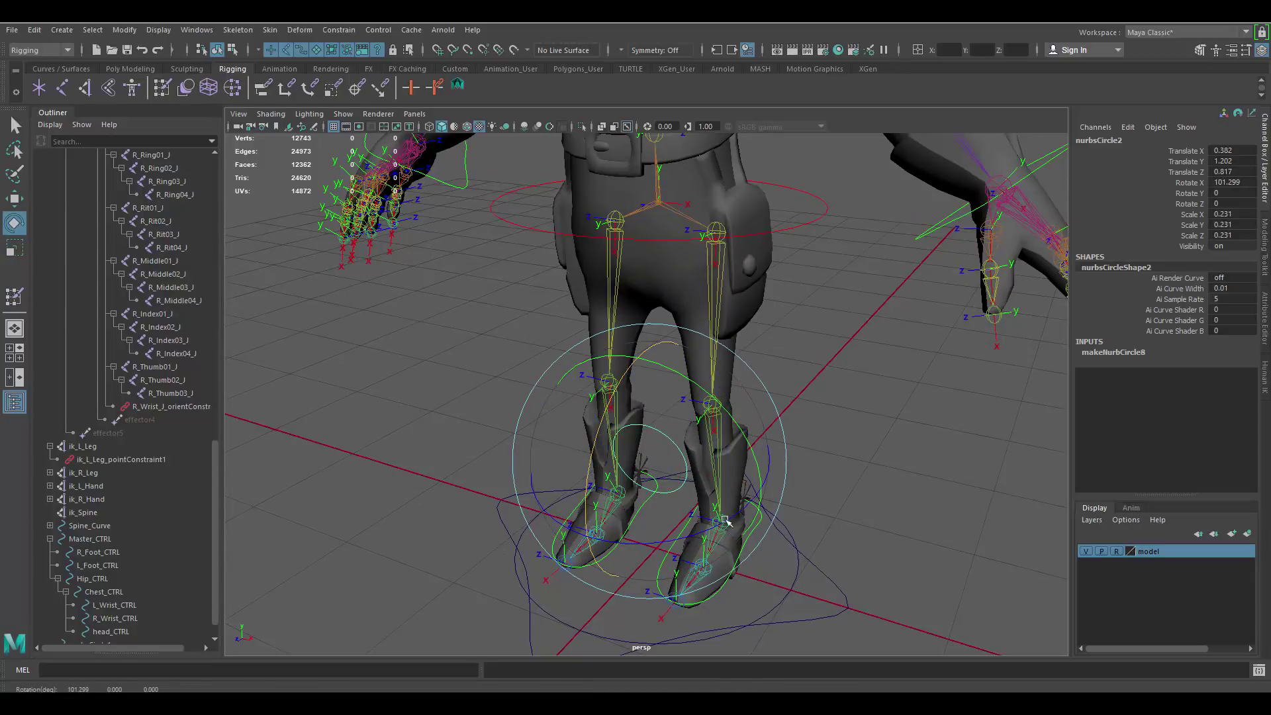
left_click(1239, 182)
type("90")
key("Return")
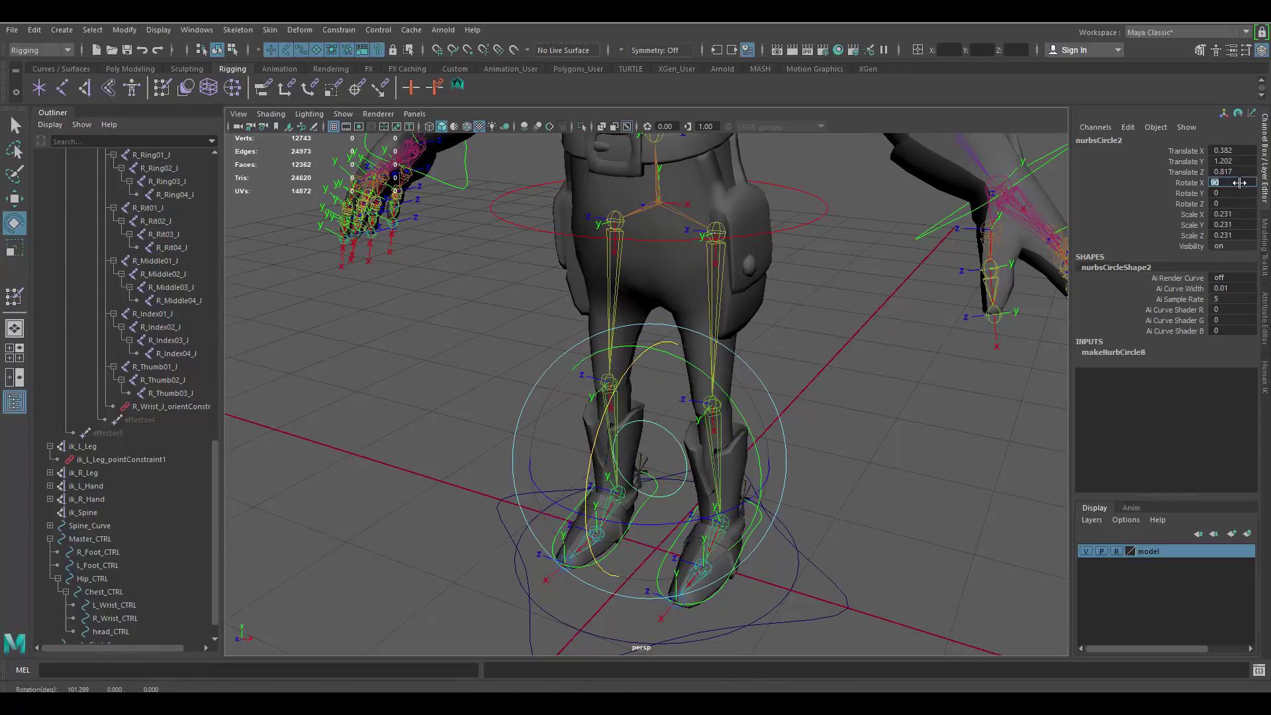
Freeze the transformations of the knee circle.
left_click_drag(752, 315, 851, 351, "alt")
key("w")
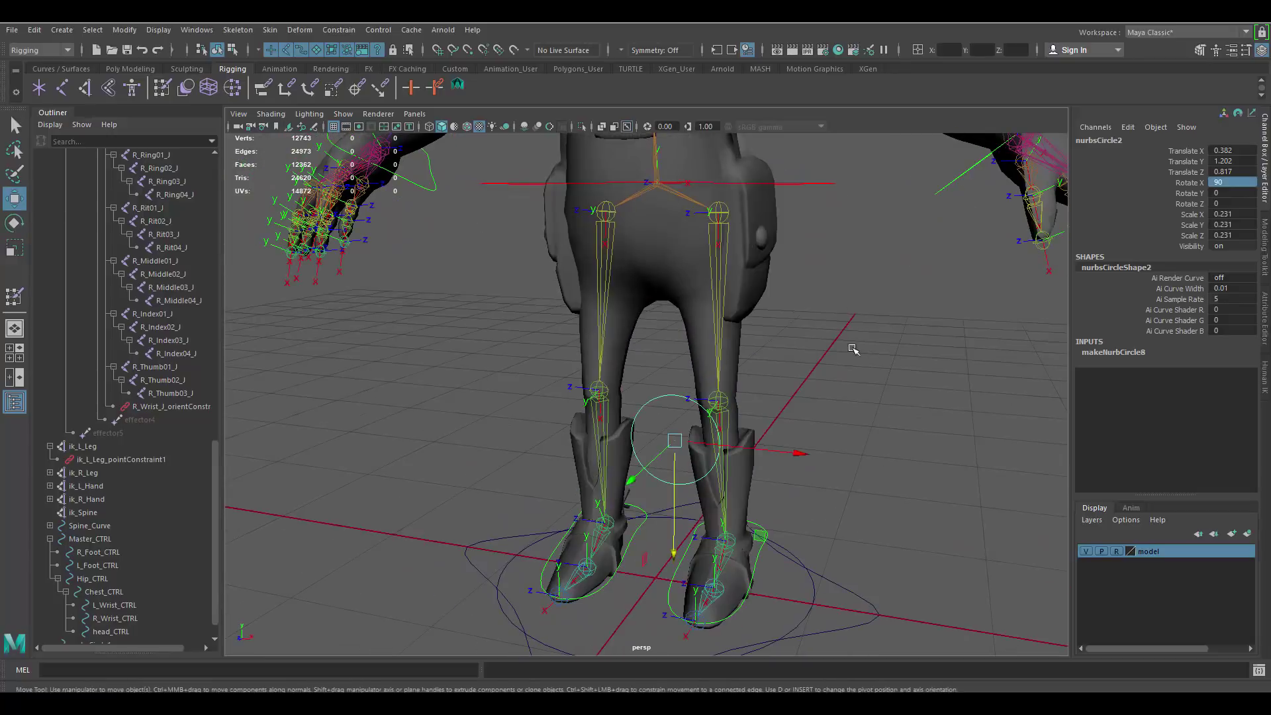
left_click(125, 30)
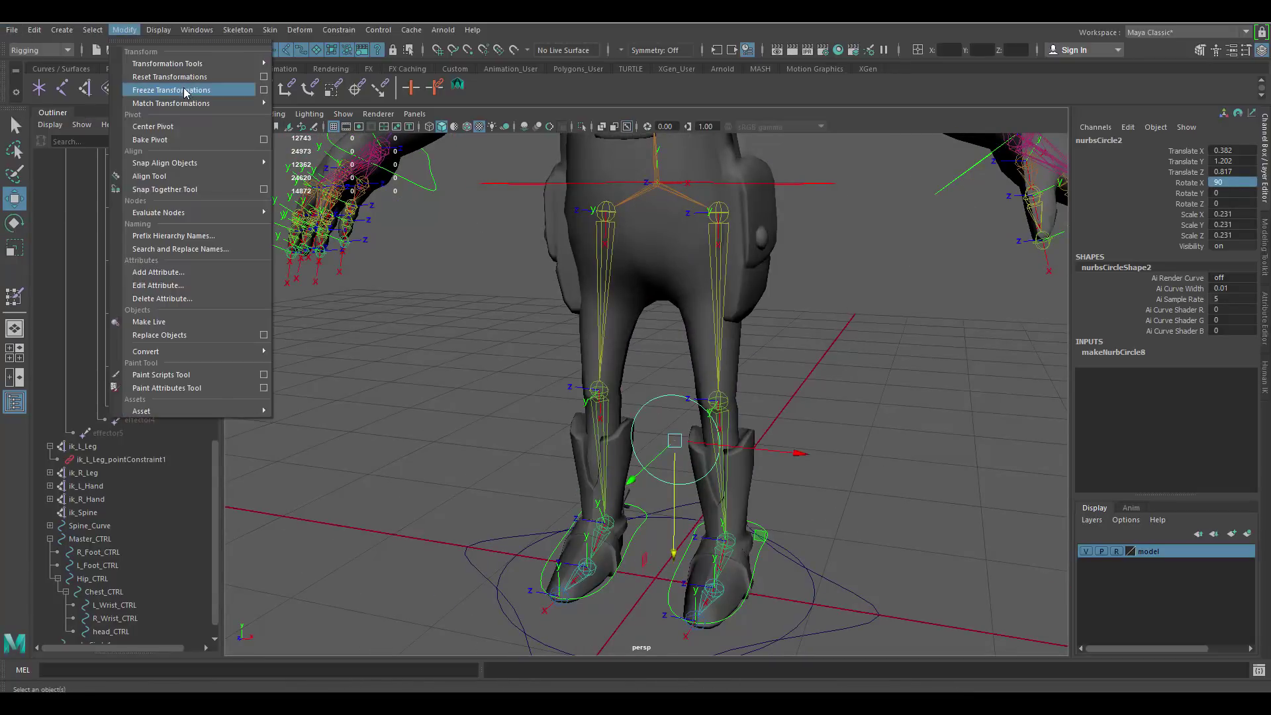
left_click(171, 90)
left_click_drag(837, 368, 814, 351, "alt")
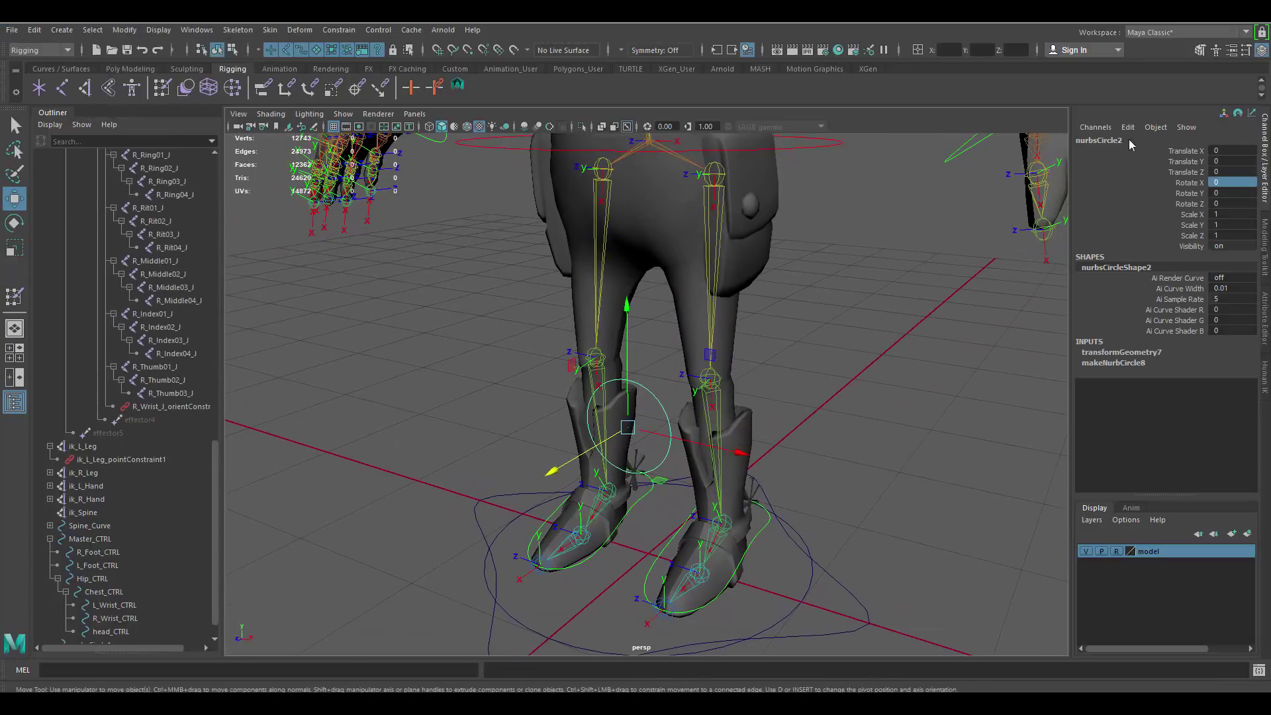
Rename the knee circle to L_knee.
double_click(1116, 140)
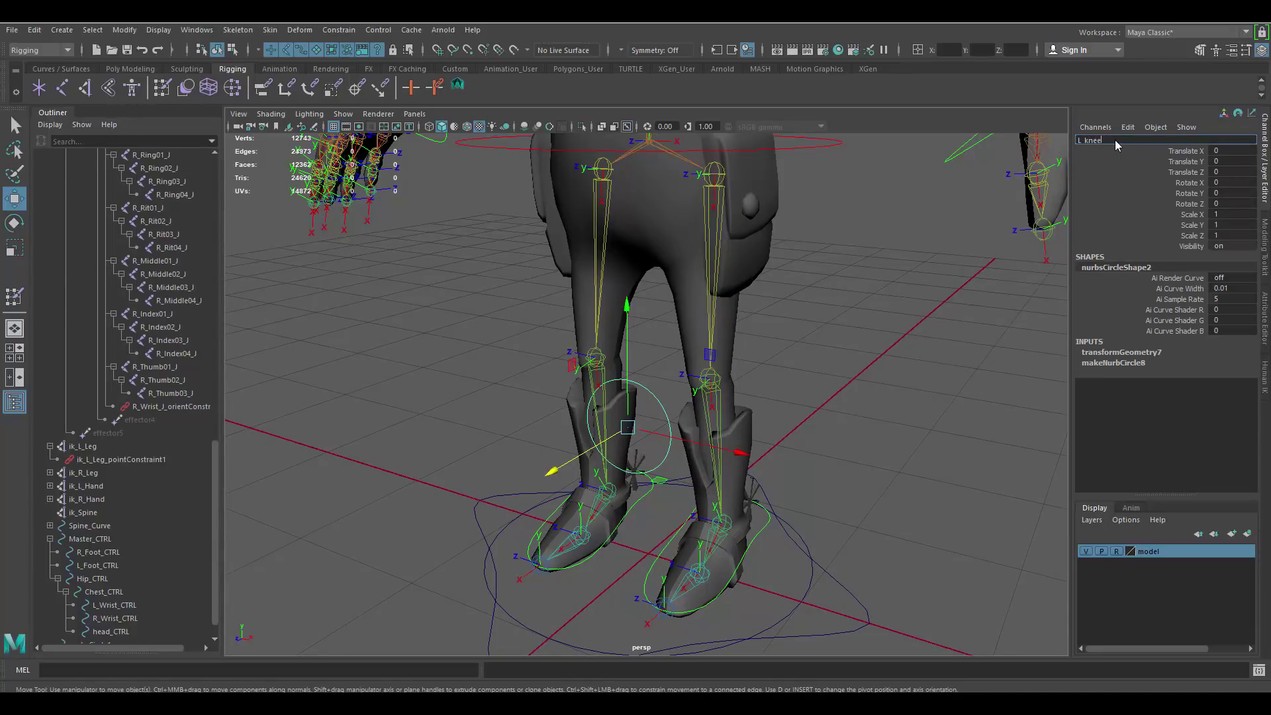
type("L_knee")
key("Return")
left_click_drag(648, 316, 668, 317, "alt")
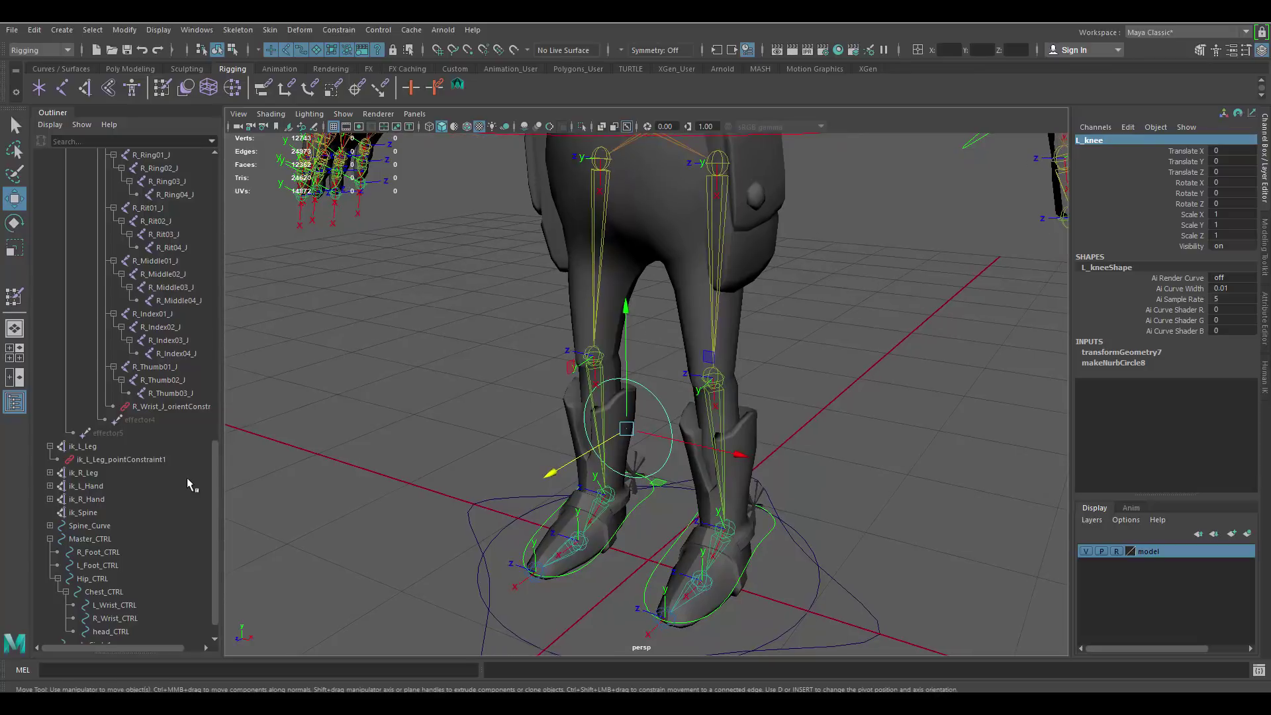
Select L_knee and ik_L_Leg, and apply a Pole Vector constraint so the circle steers the left knee.
scroll(192, 483, "down", 1)
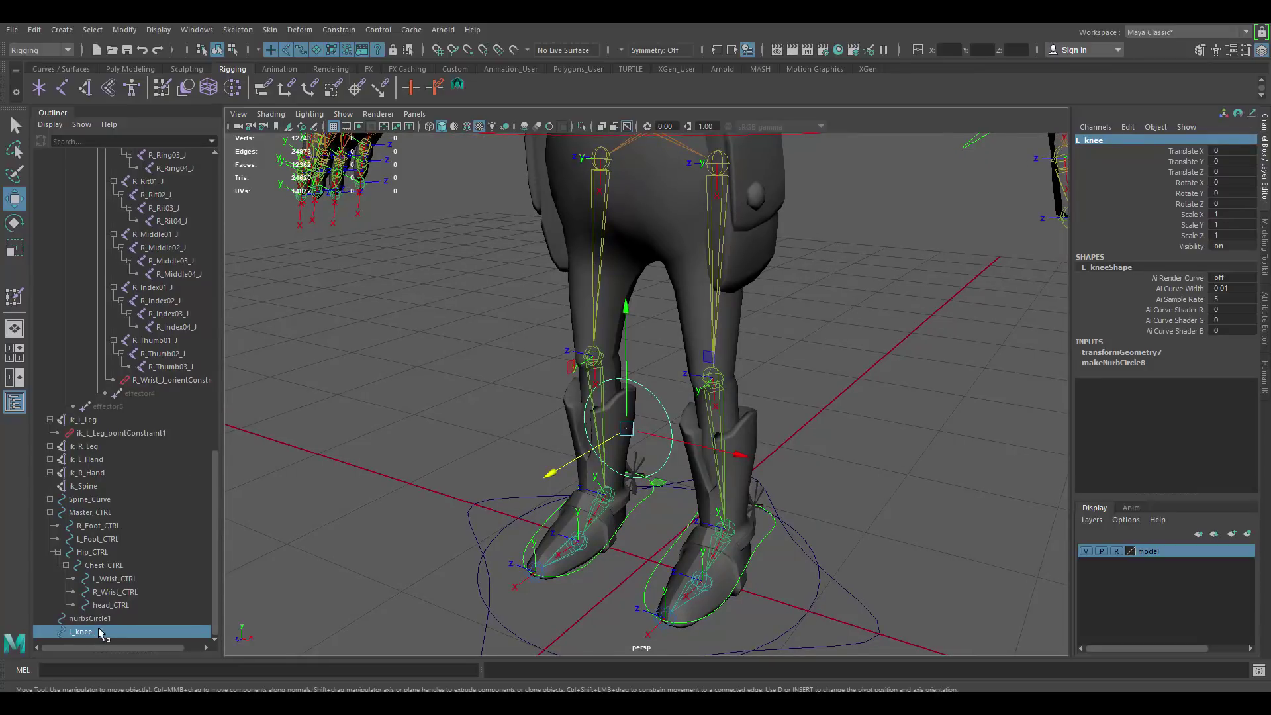
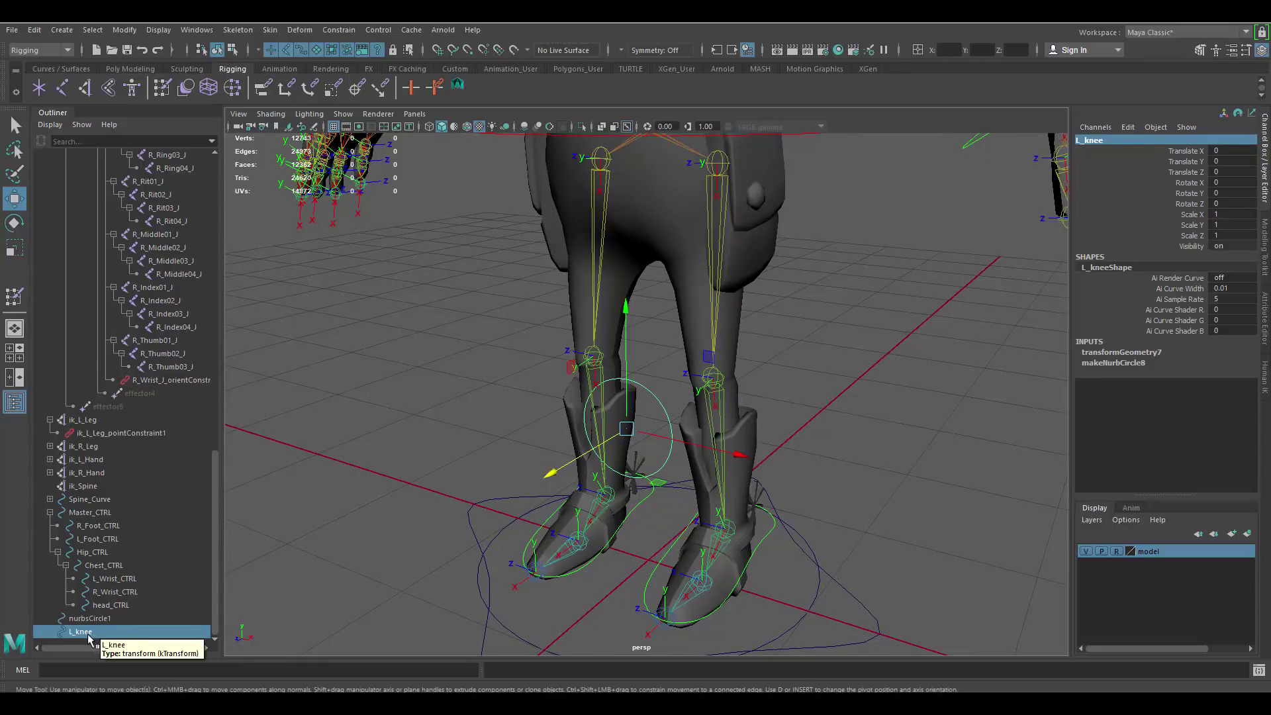
left_click(87, 421, "ctrl")
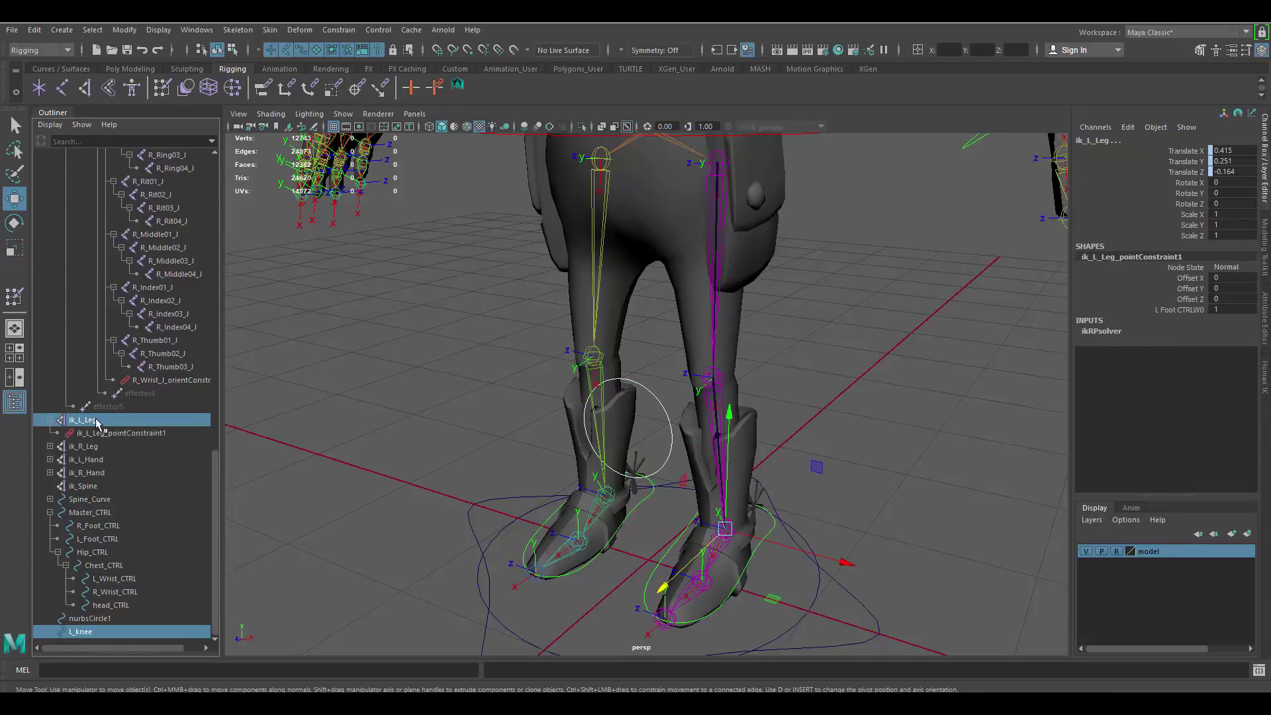
right_click_drag(992, 314, 936, 315, "alt")
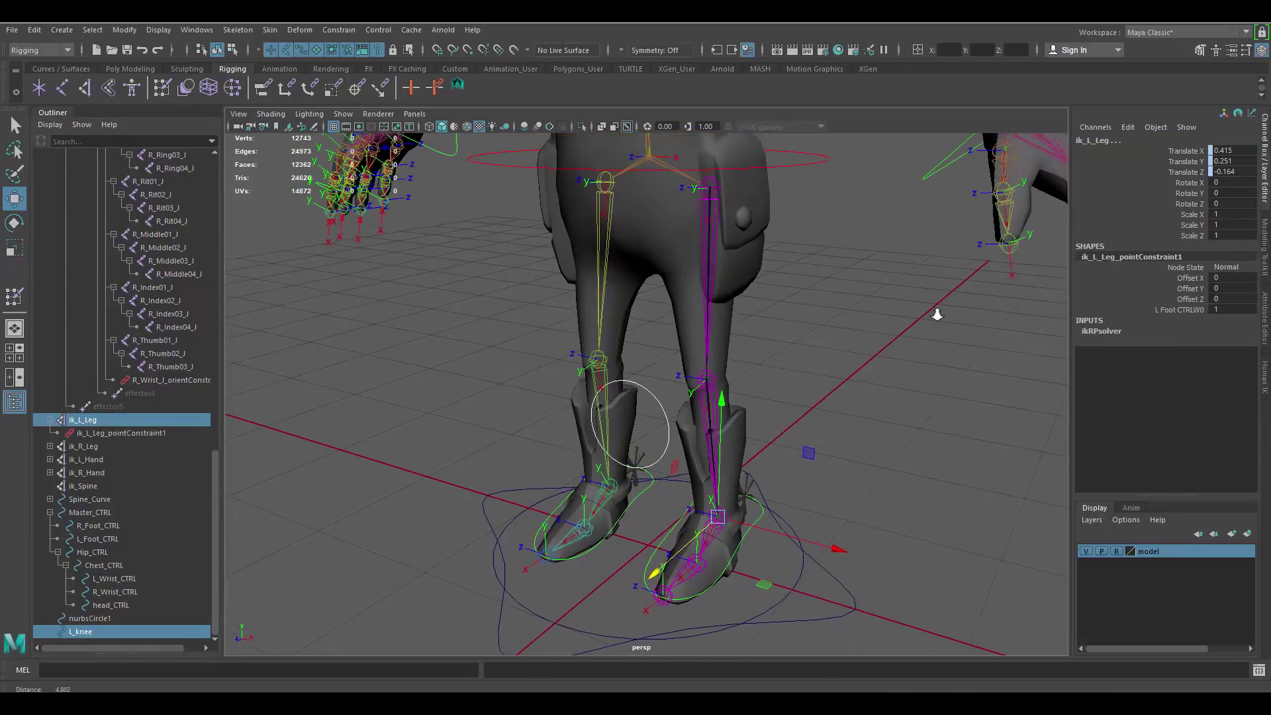
left_click(356, 31)
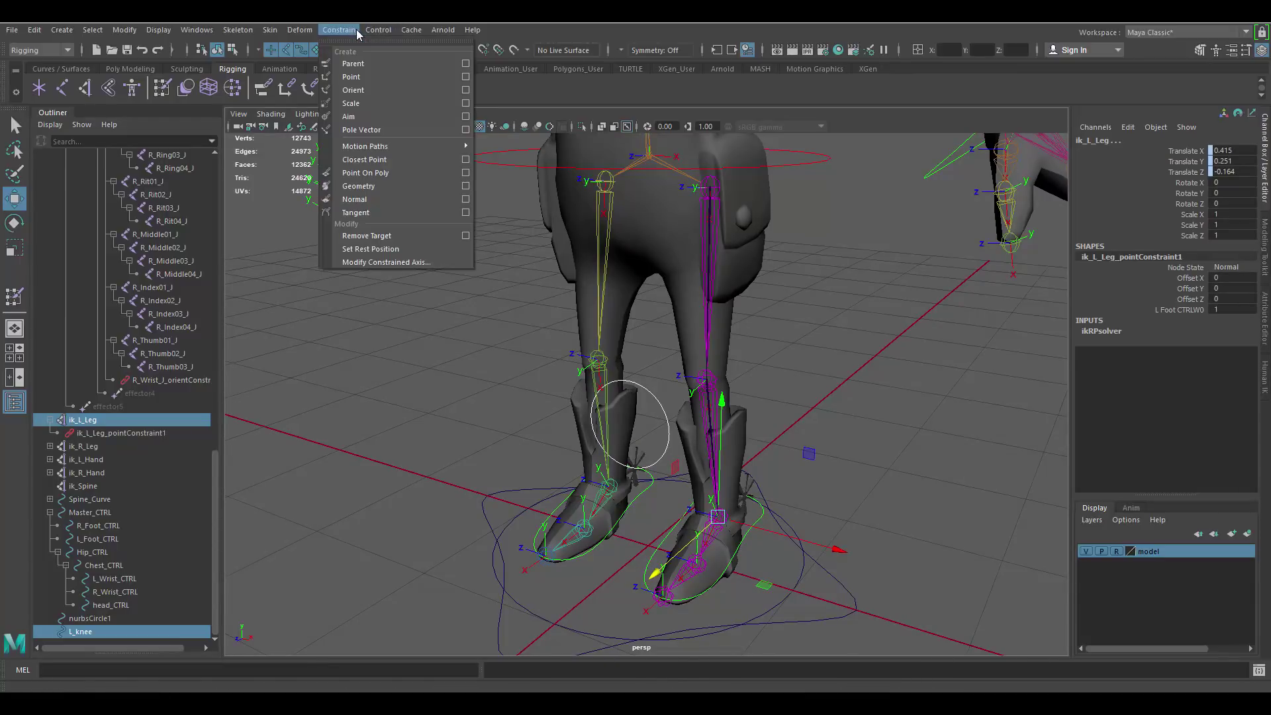
left_click(385, 131)
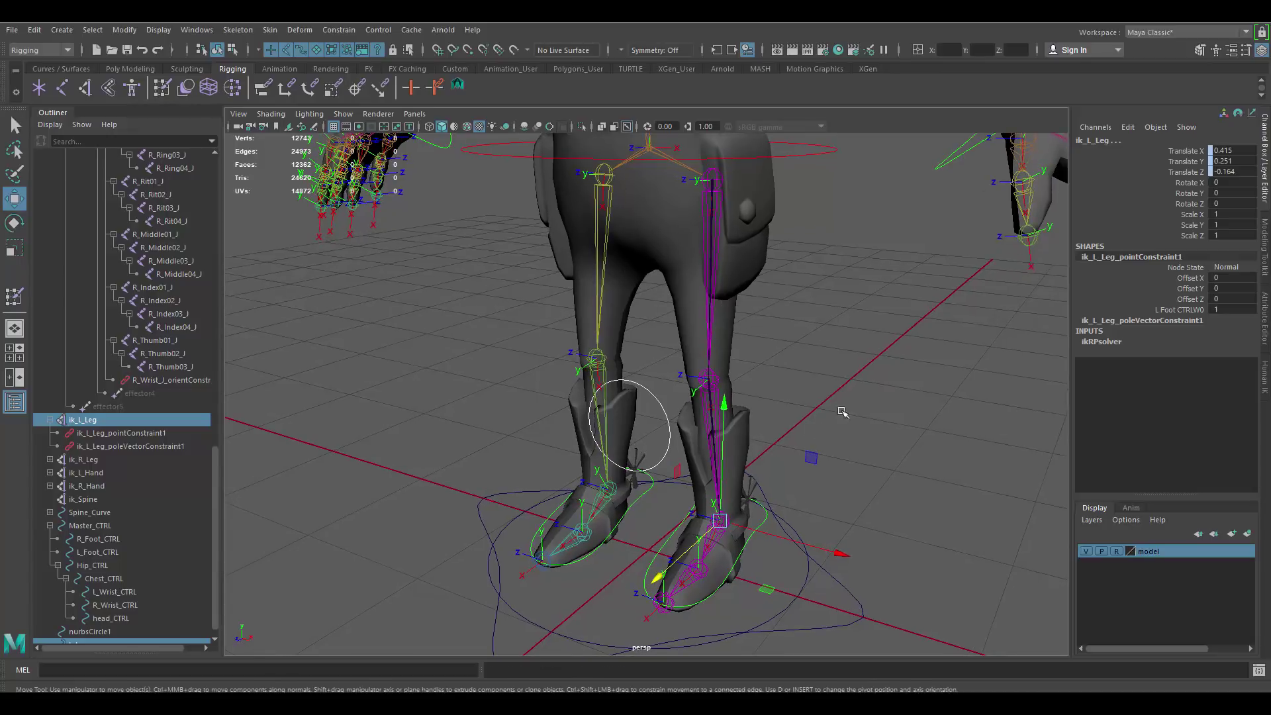
Test the pole vector by moving L_knee sideways along X, and undo the move.
left_click_drag(842, 411, 857, 394, "alt")
left_click(740, 523)
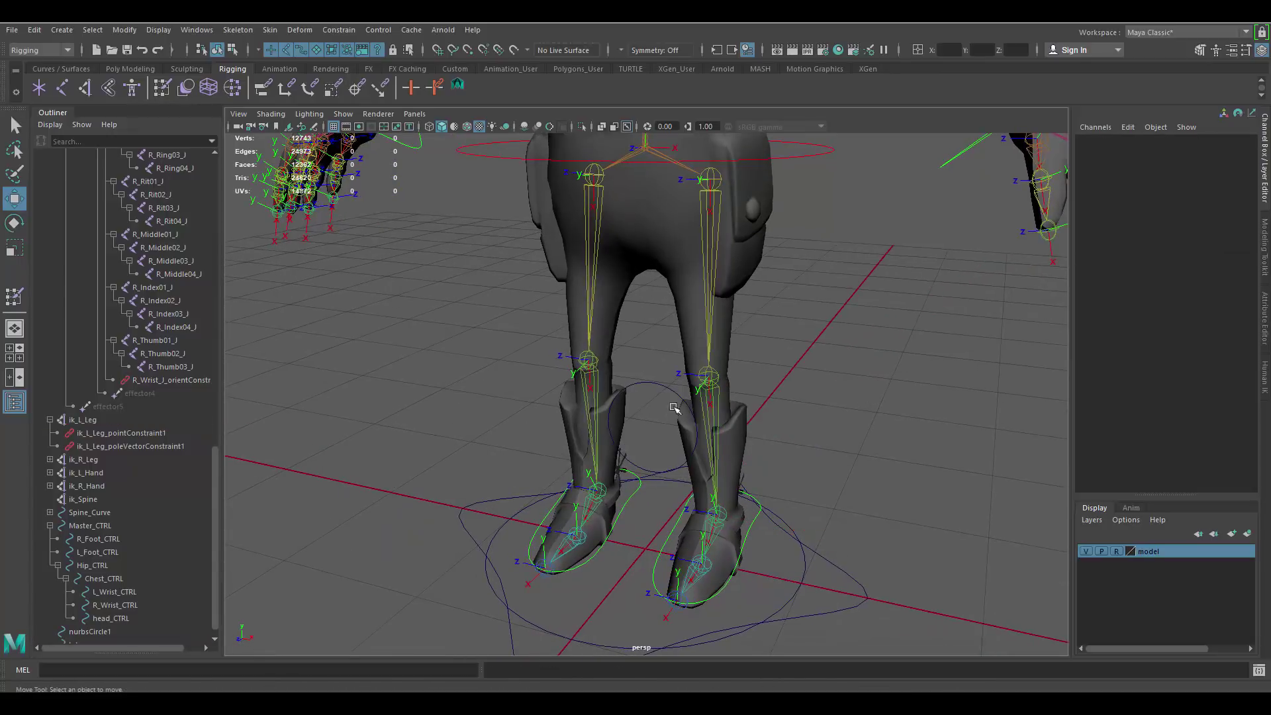
left_click(669, 386)
left_click_drag(764, 444, 923, 445)
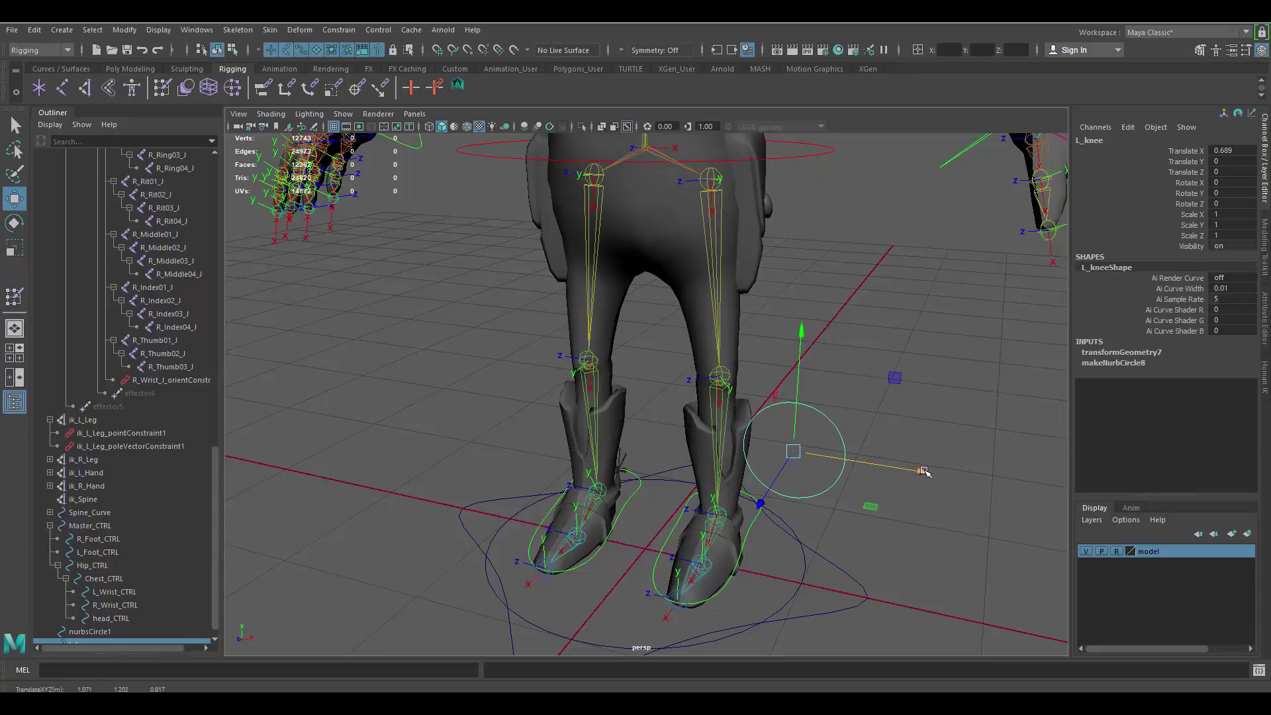
key("ctrl+z")
Parent L_knee under L_Foot_CTRL in the rig hierarchy.
middle_click_drag(845, 402, 844, 368, "alt")
scroll(152, 572, "down", 1)
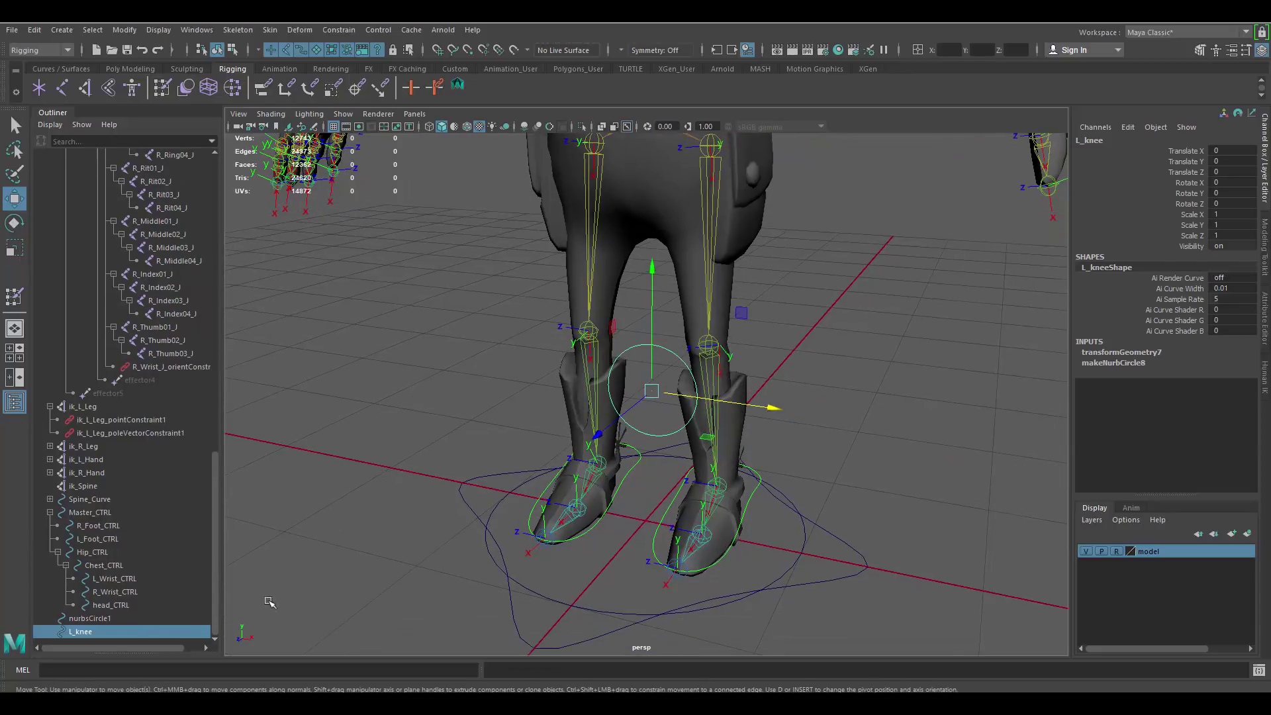
left_click(871, 312)
left_click(665, 349)
left_click(747, 504)
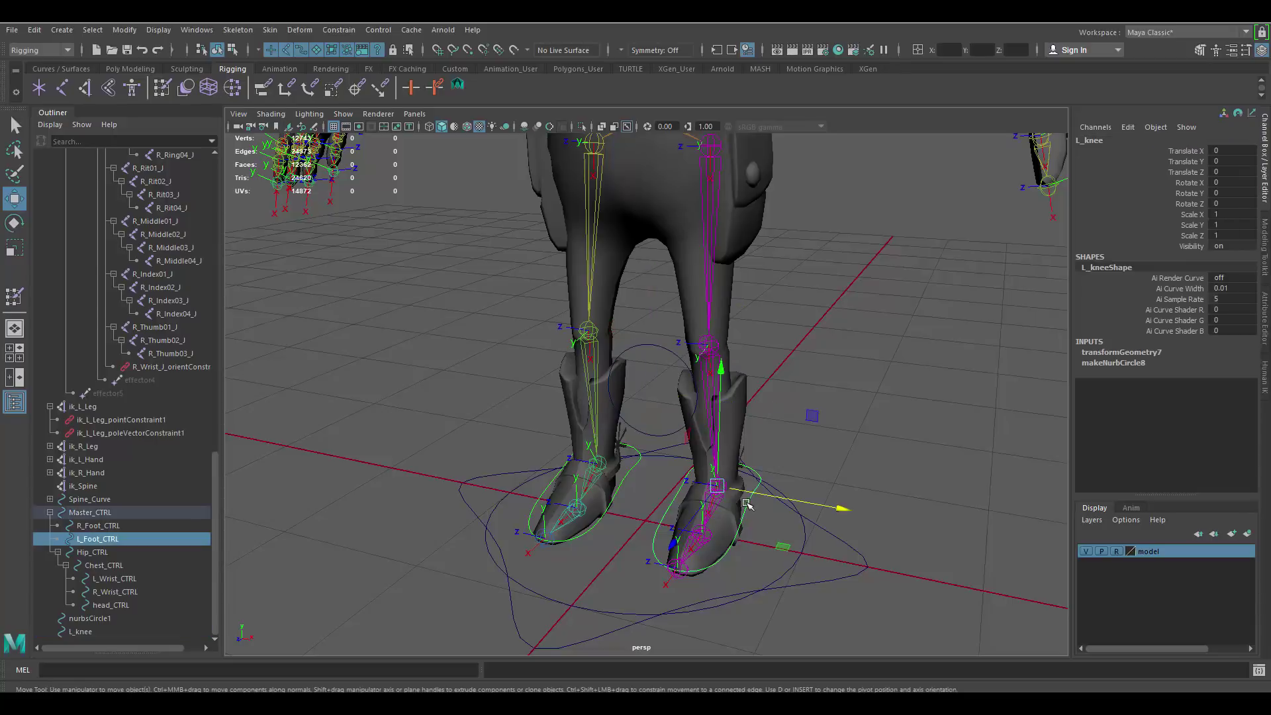
left_click(858, 378)
left_click(622, 355)
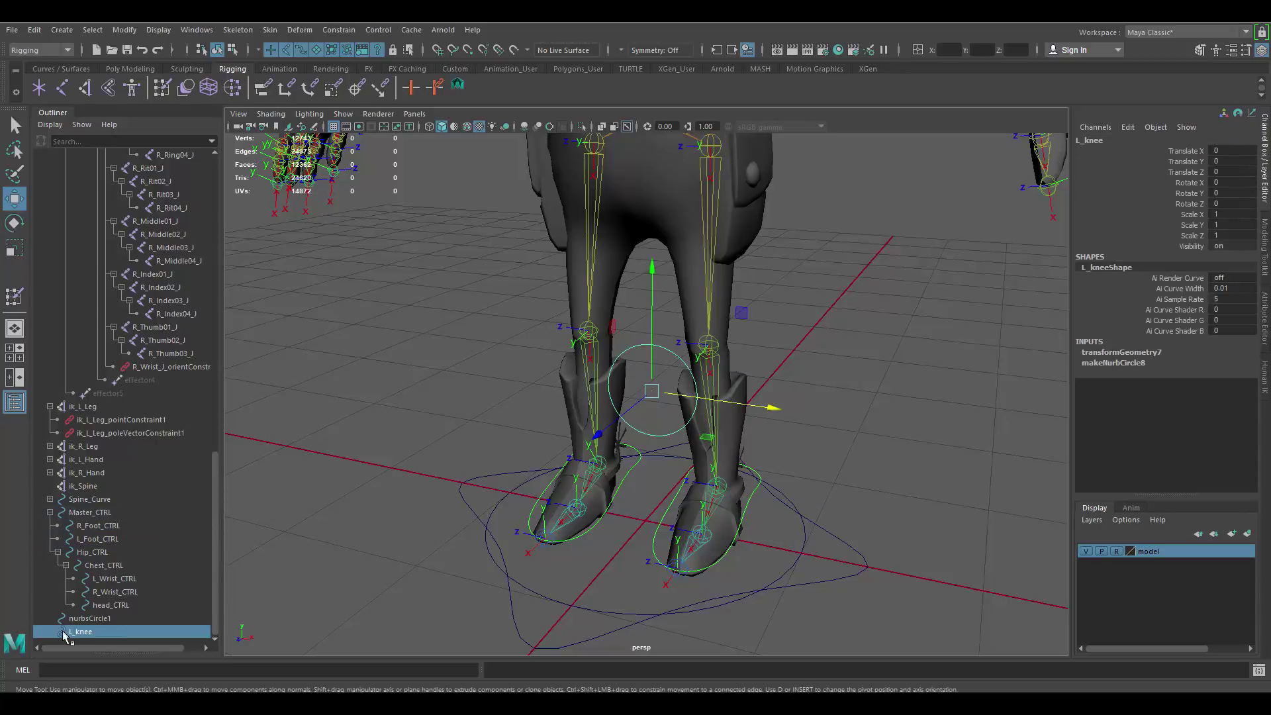
middle_click_drag(85, 632, 103, 593)
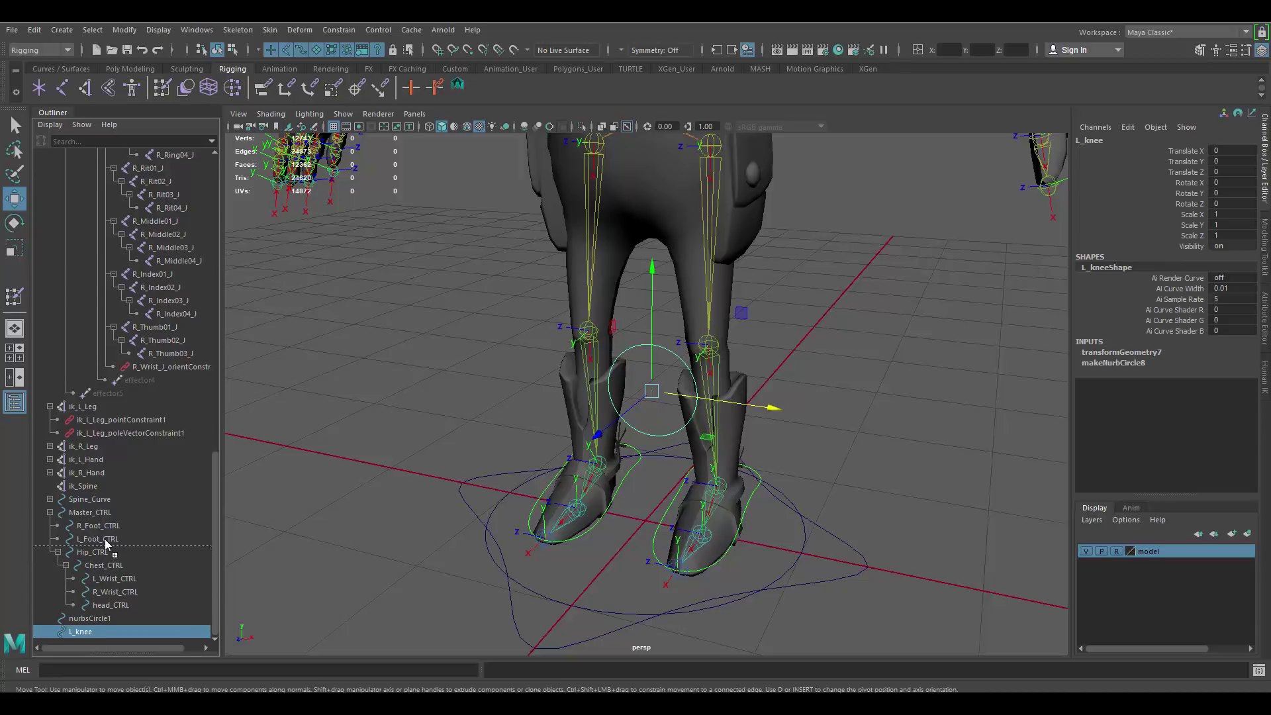
middle_click_drag(104, 539, 104, 538)
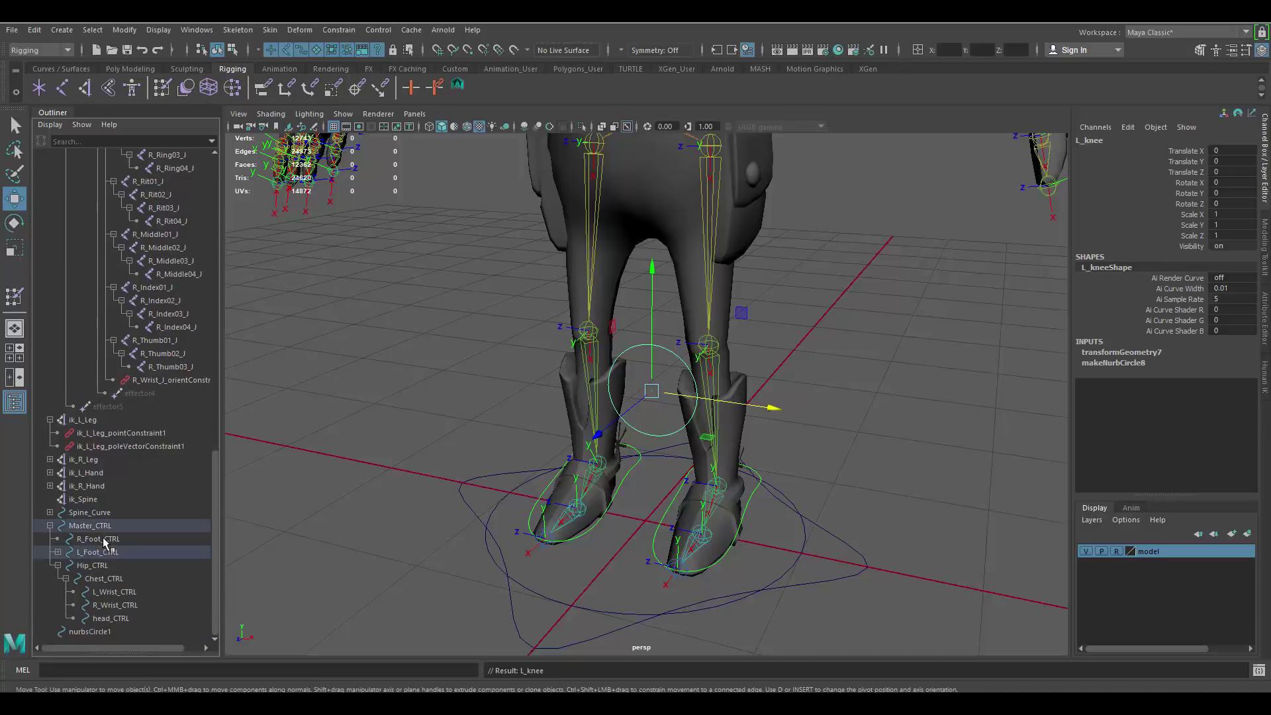
Rotate L_Foot_CTRL to about 18 degrees in Y to test how the knee control follows.
left_click(743, 498)
left_click(753, 498)
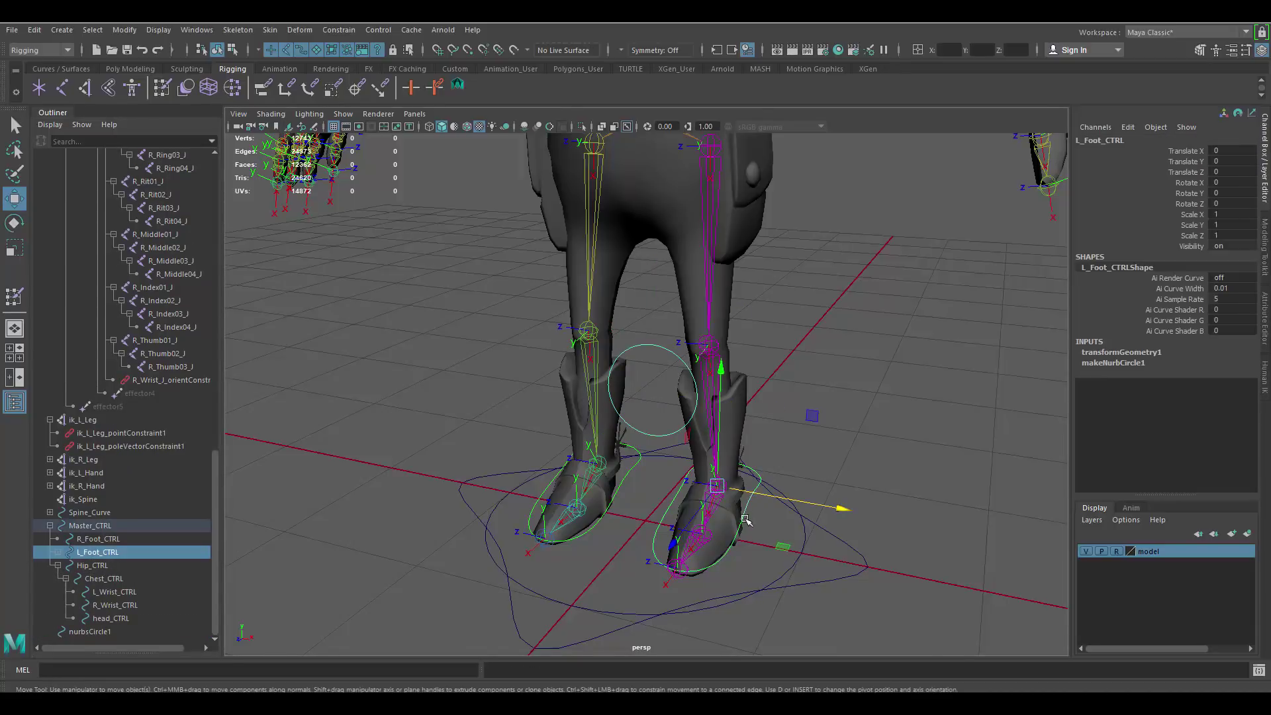
key("e")
left_click_drag(748, 546, 785, 535)
left_click(768, 437)
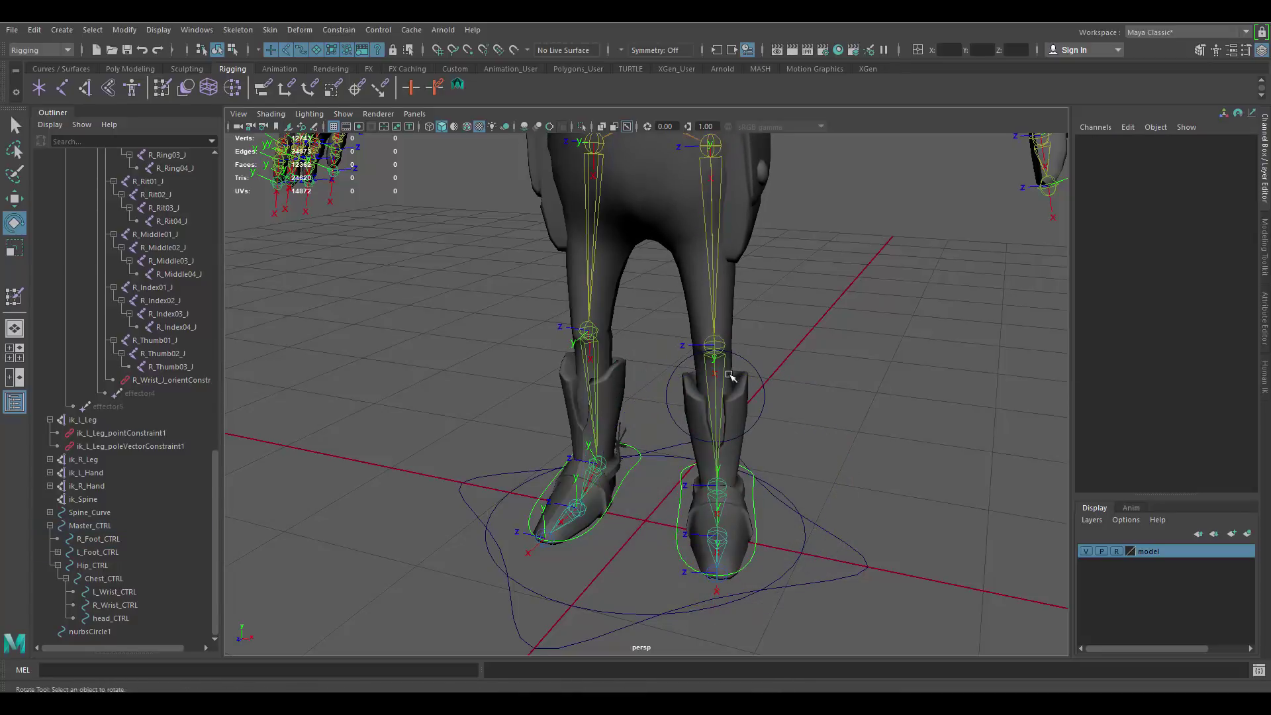
left_click(755, 372)
left_click_drag(729, 386, 769, 405, "alt")
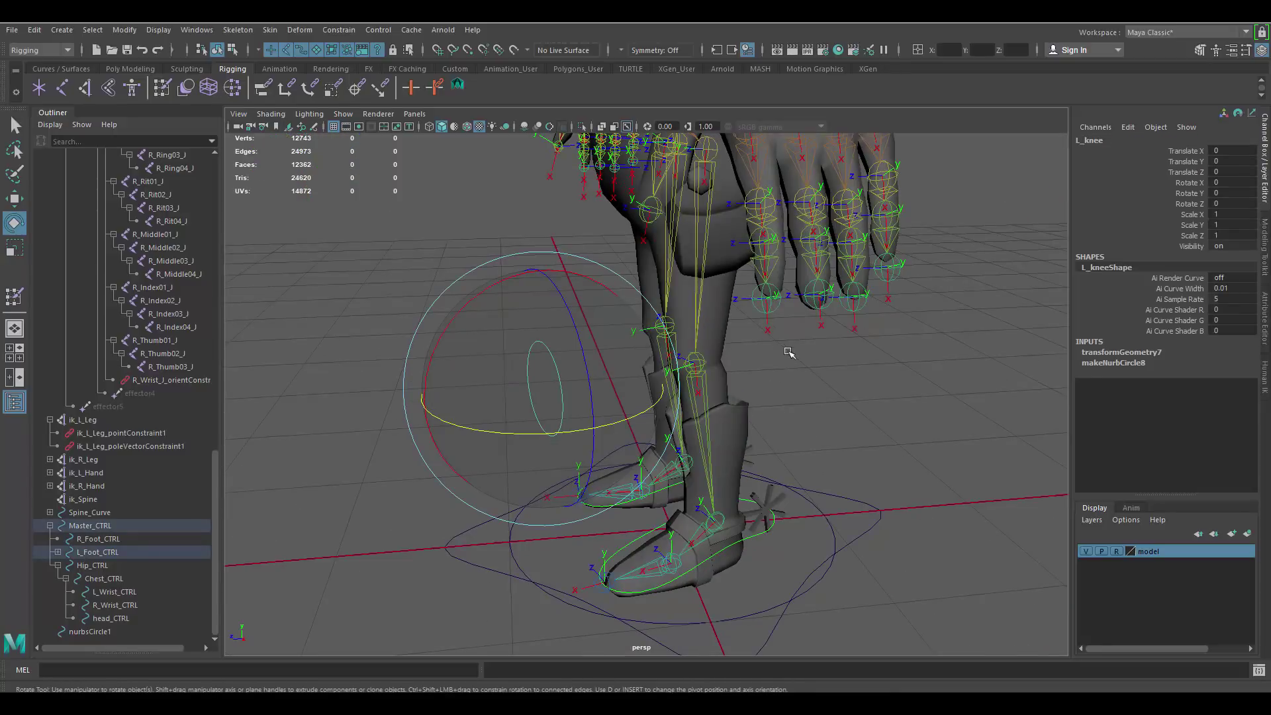
Select L_Foot_CTRL and lift it to about 0.298 in Y to test the left knee bend.
left_click(711, 514)
key("w")
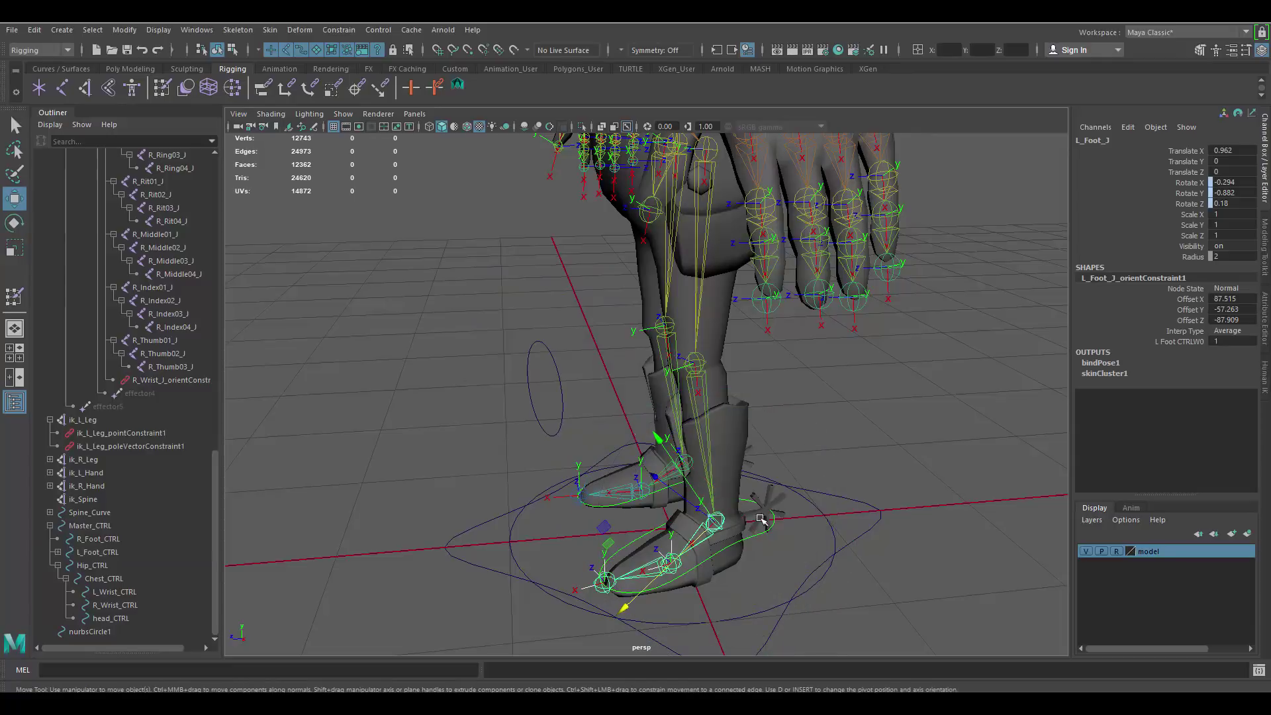
left_click(768, 531)
left_click_drag(711, 521, 698, 463)
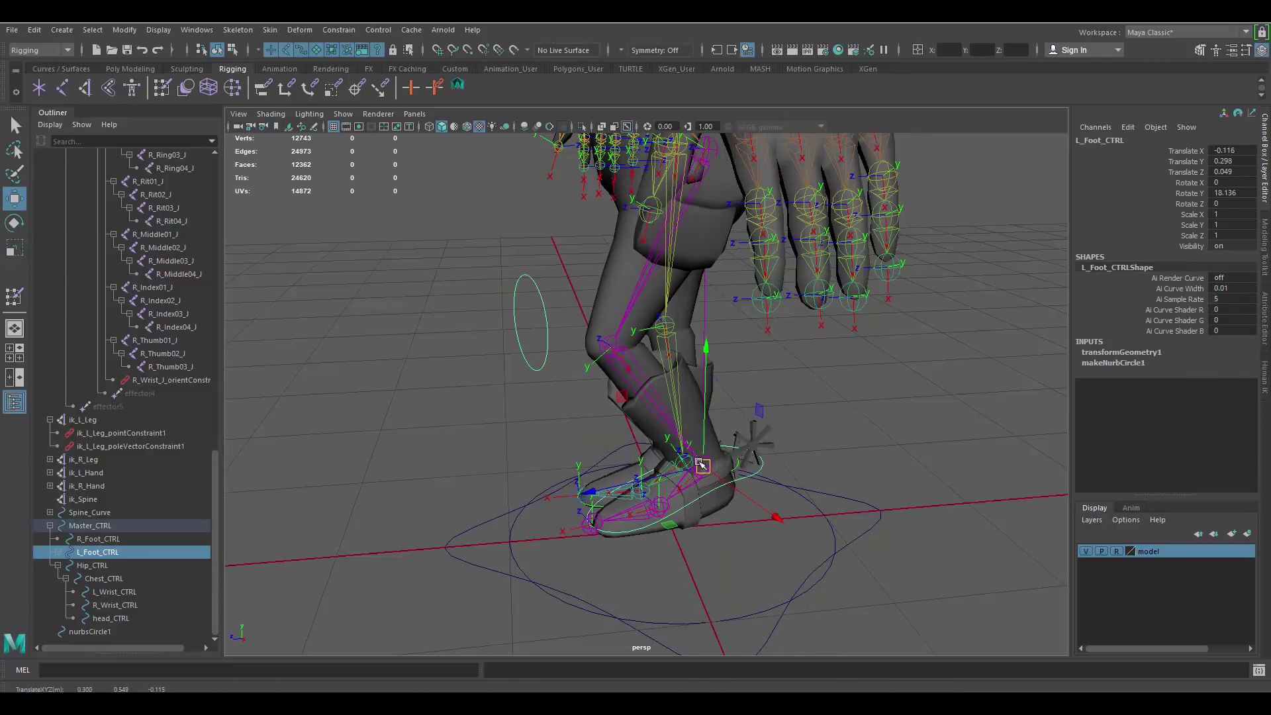
Select L_knee and move it to about 0.232 in X, 0.191 in Y and -0.089 in Z to test the knee direction.
left_click(547, 302)
left_click_drag(549, 302, 808, 381, "alt")
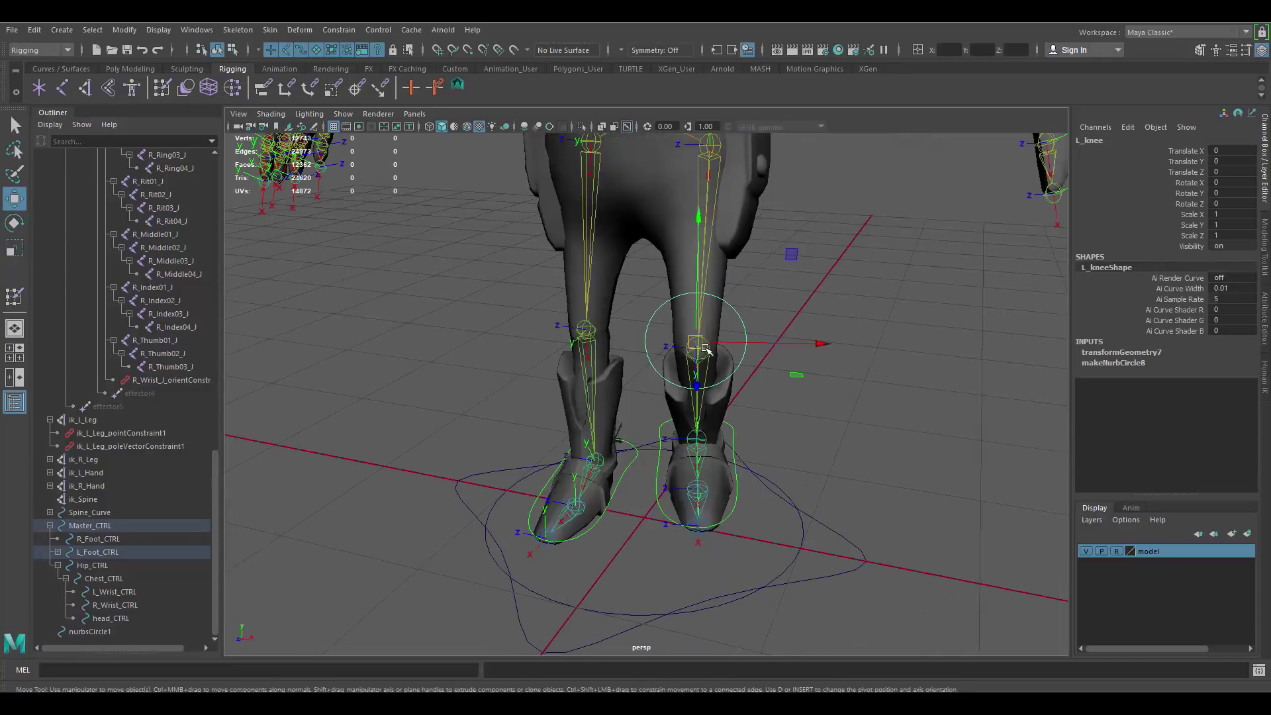
left_click_drag(698, 344, 756, 305)
left_click_drag(818, 351, 768, 315, "alt")
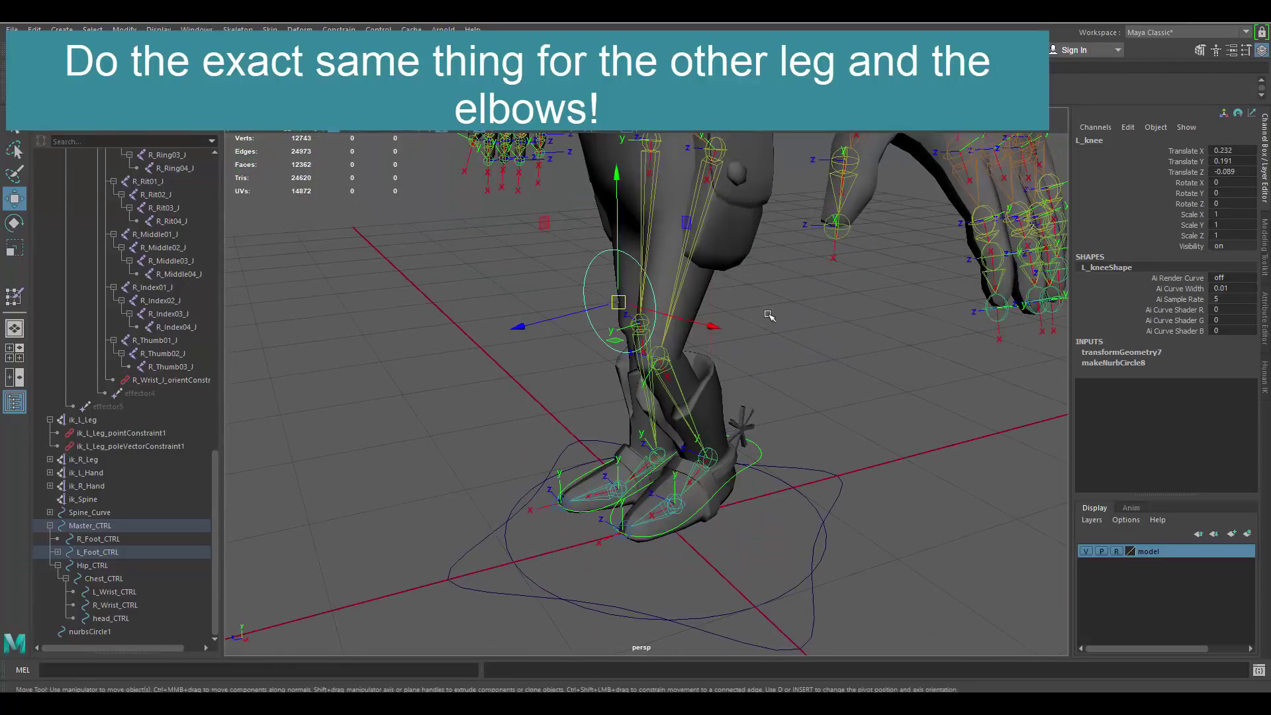
middle_click_drag(769, 315, 740, 392, "alt")
left_click_drag(744, 392, 766, 388, "alt")
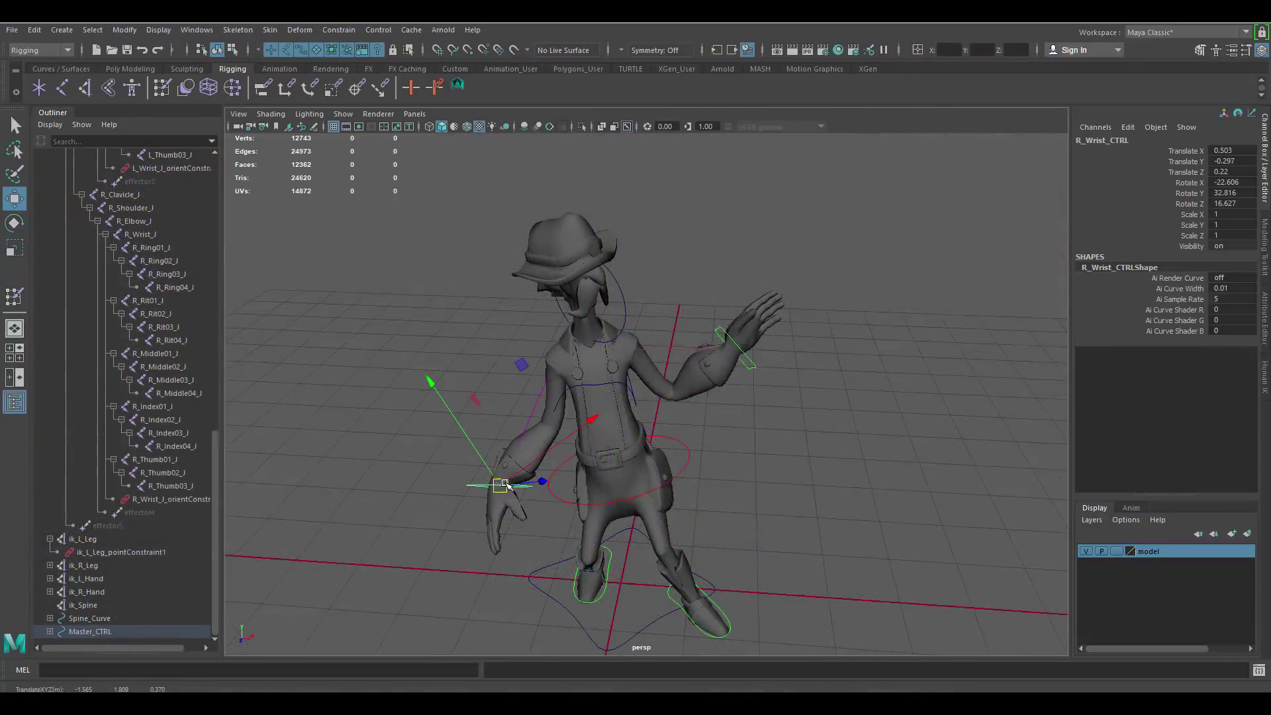
Rotate L_Wrist_CTRL to about -32, 42 and 88 degrees in X, Y and Z to pose the raised hand.
left_click_drag(506, 485, 778, 421, "alt")
left_click(778, 421)
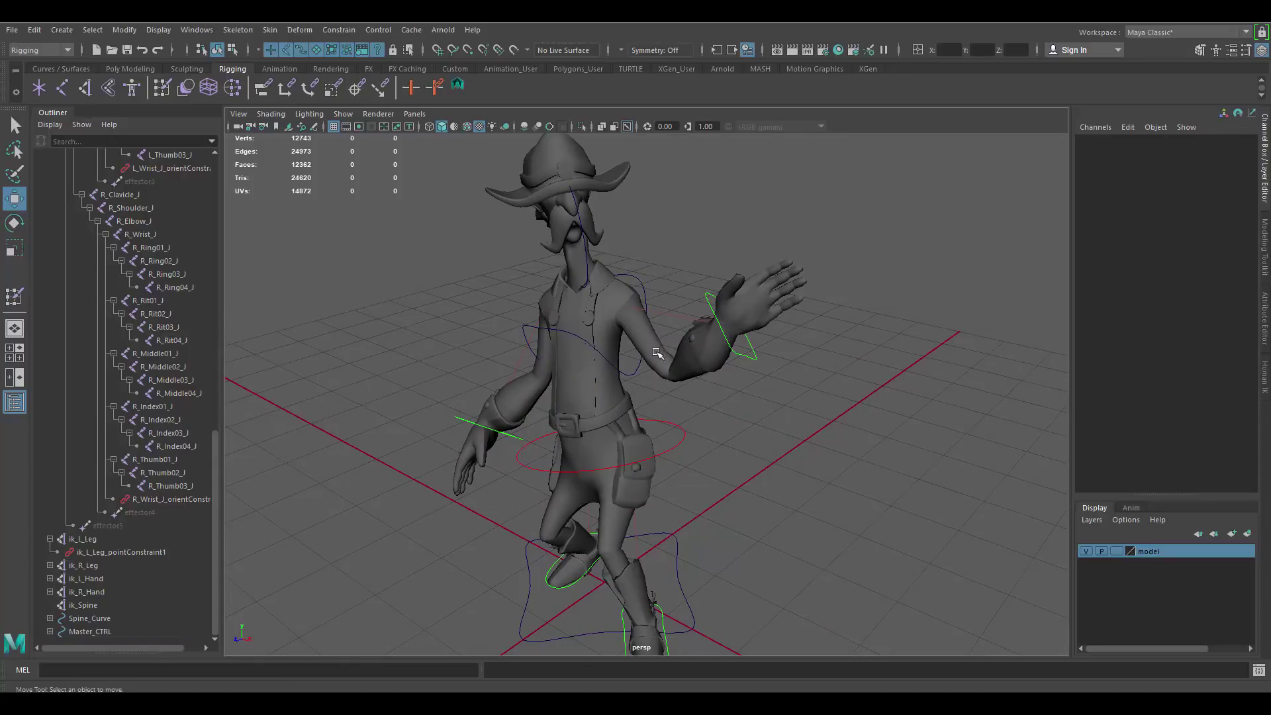
left_click_drag(657, 353, 695, 344, "alt")
left_click(705, 344)
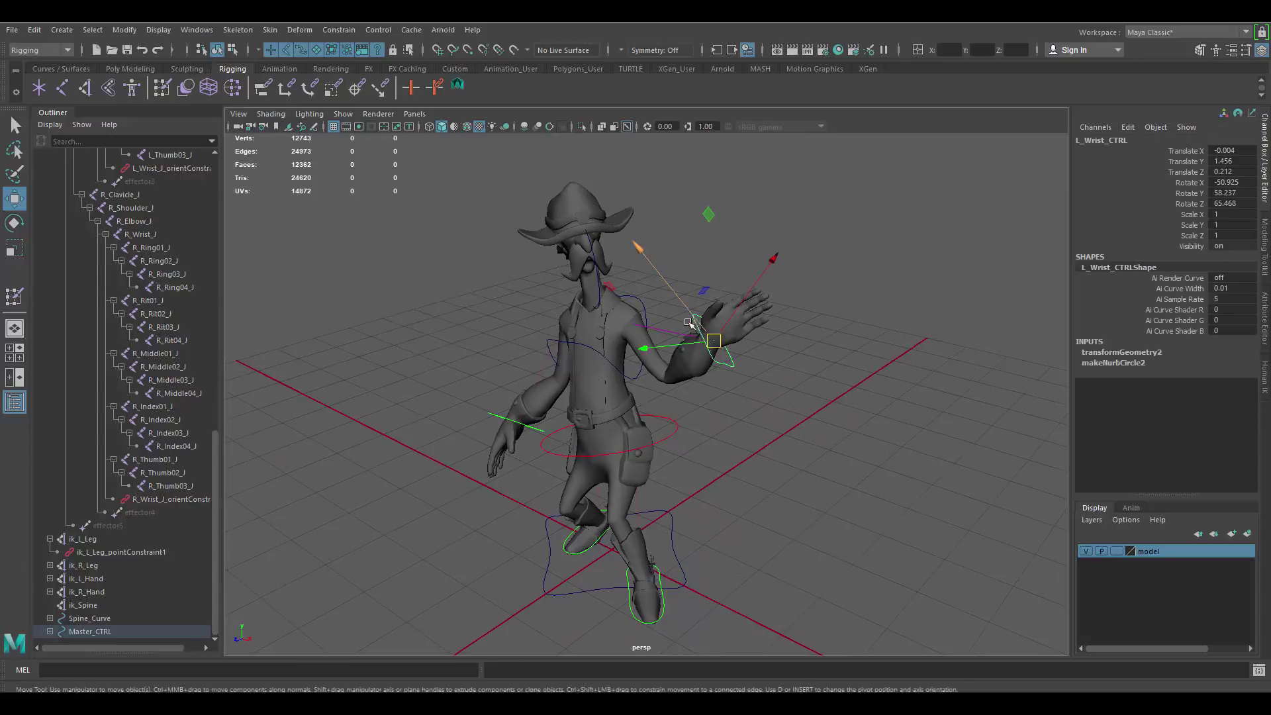
key("e")
left_click_drag(748, 305, 763, 288)
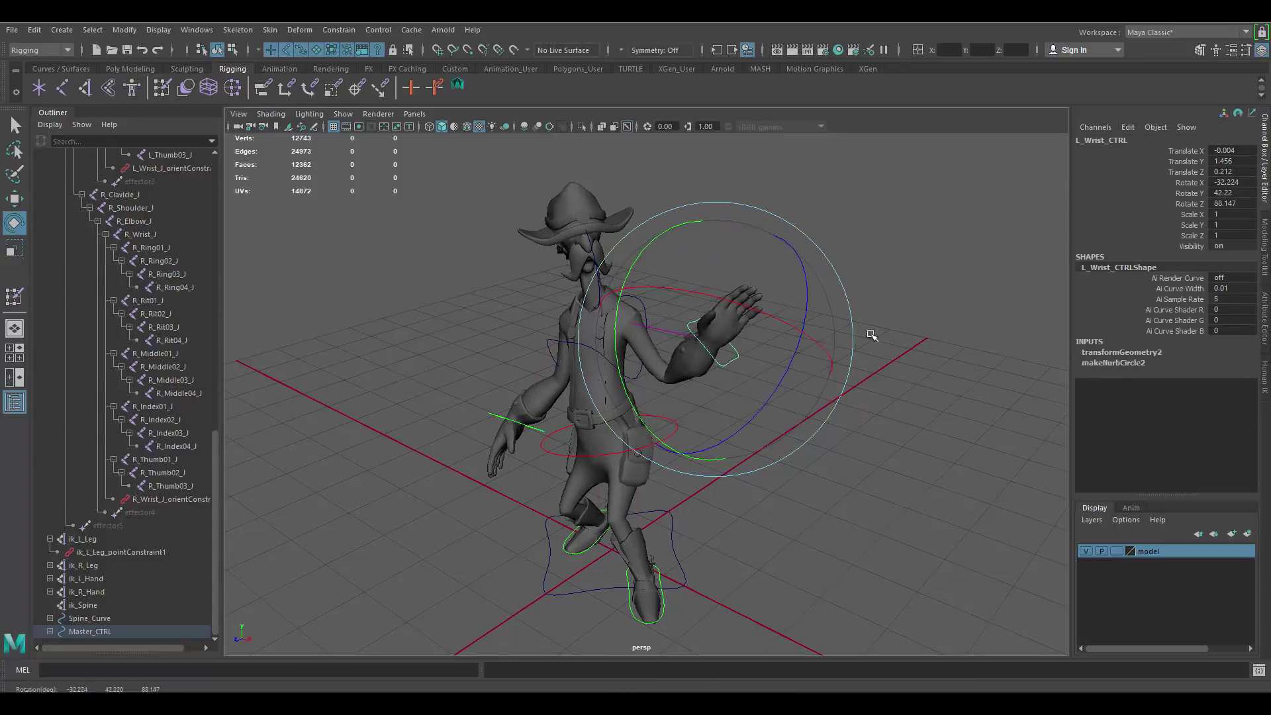
left_click_drag(789, 401, 800, 425, "alt")
left_click(667, 389)
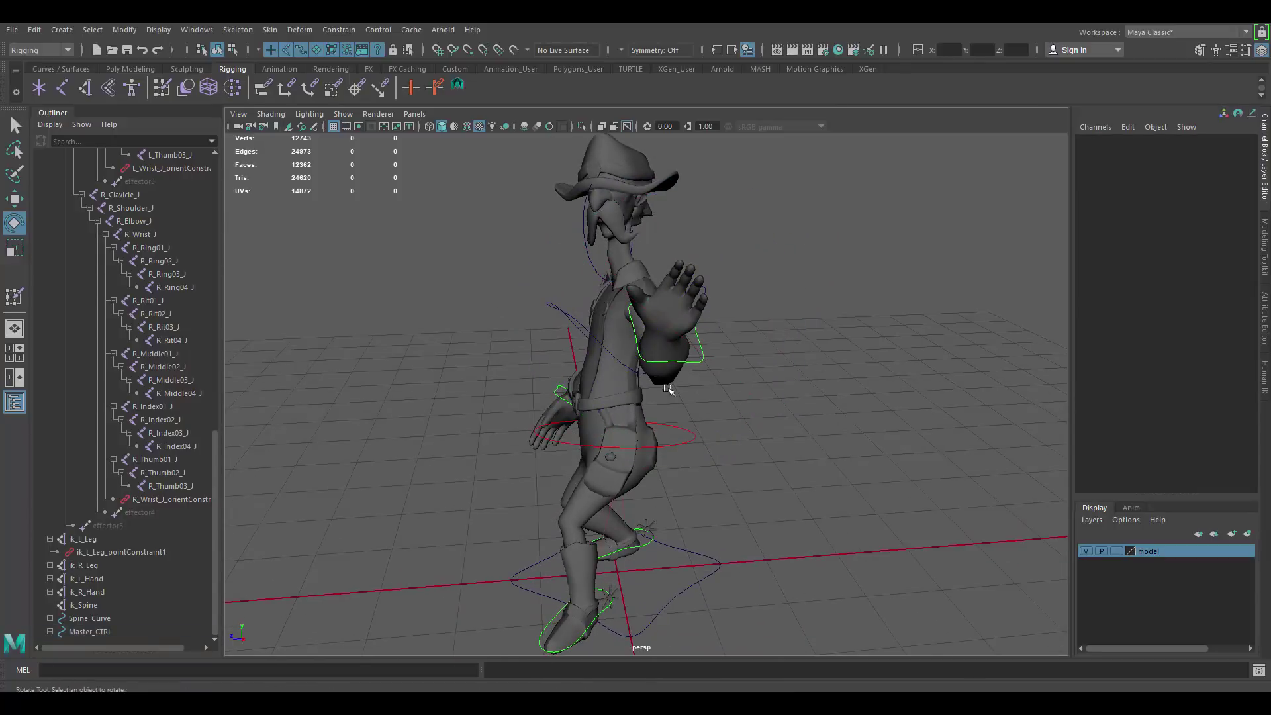
Rotate Chest_CTRL to about 12, 35 and -8 degrees in X, Y and Z to twist the upper body.
left_click(676, 429)
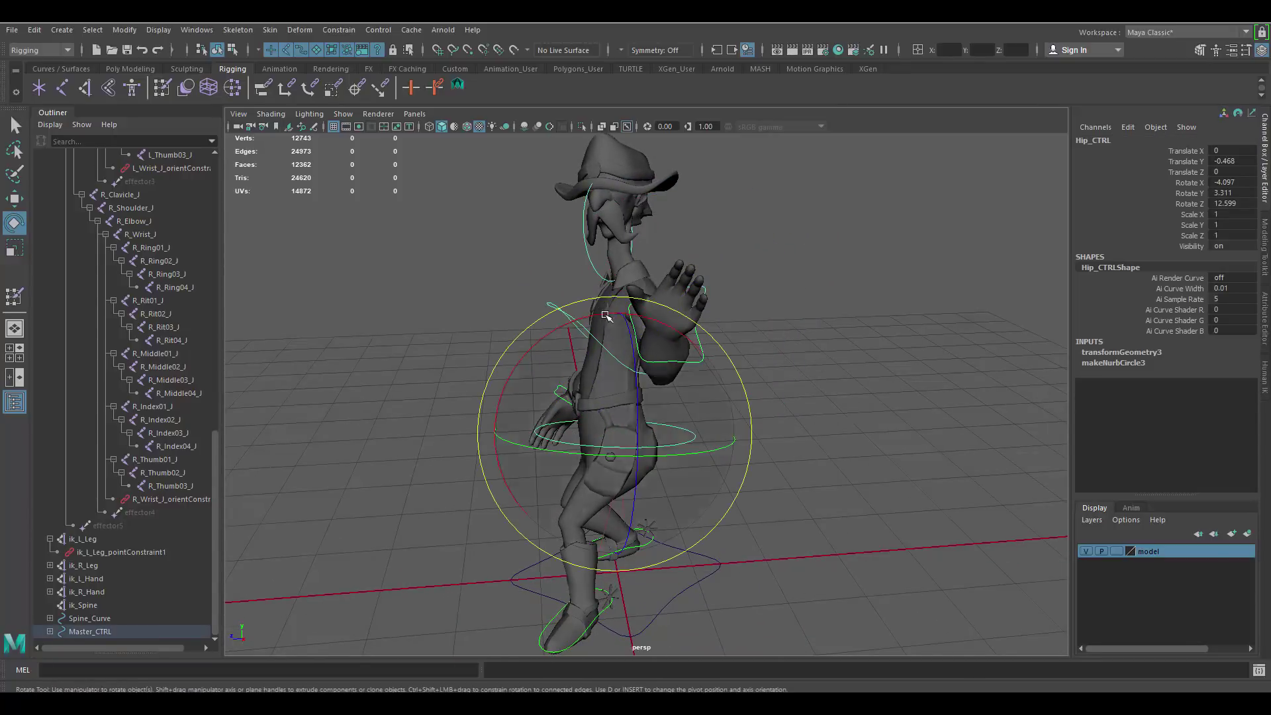
left_click_drag(606, 316, 639, 350)
key("w")
left_click(544, 315)
key("e")
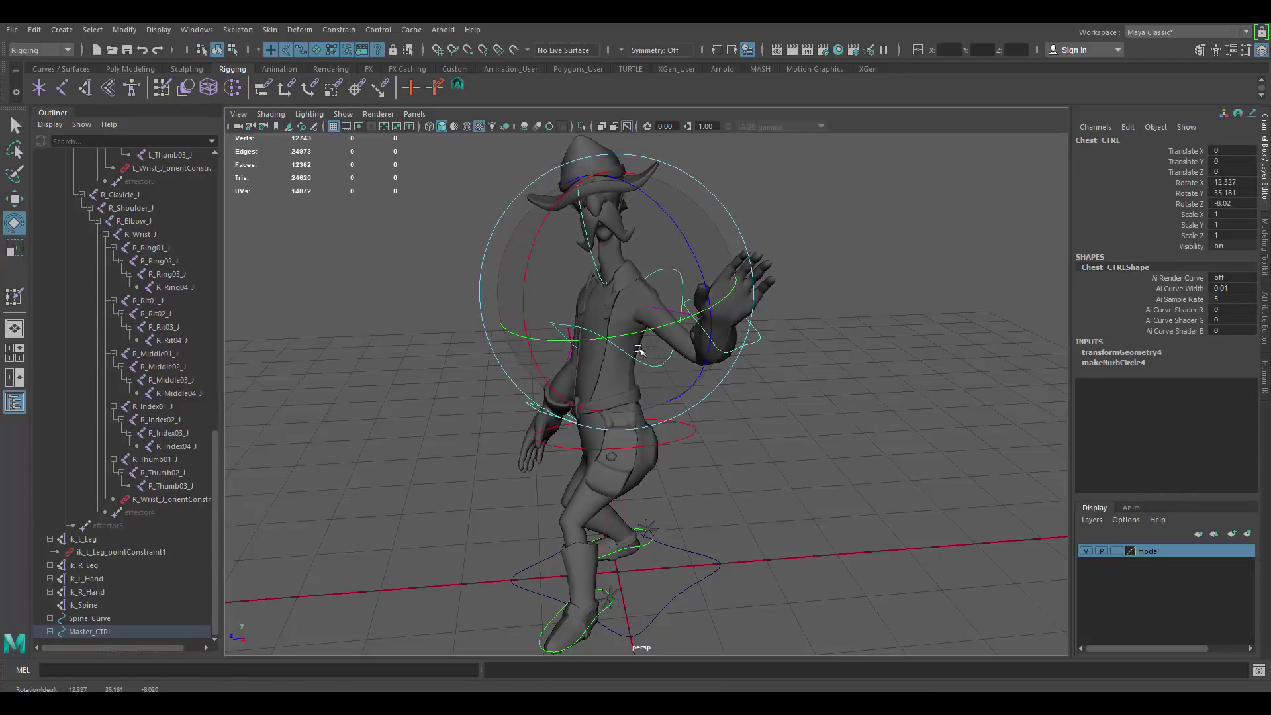
left_click_drag(574, 261, 649, 299)
left_click(769, 408)
Select R_Foot_CTRL and move it outward from the body to widen the stance.
left_click_drag(591, 393, 824, 388, "alt")
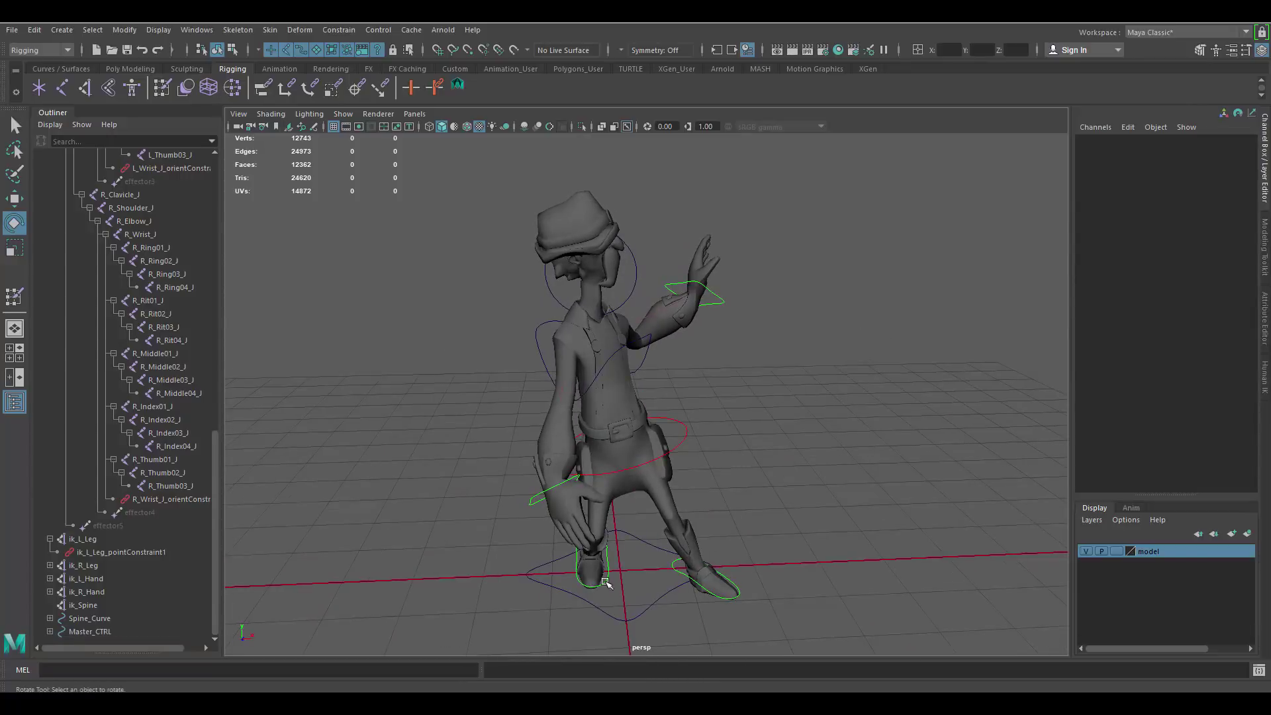
left_click(620, 573)
left_click_drag(620, 573, 580, 597, "alt")
key("w")
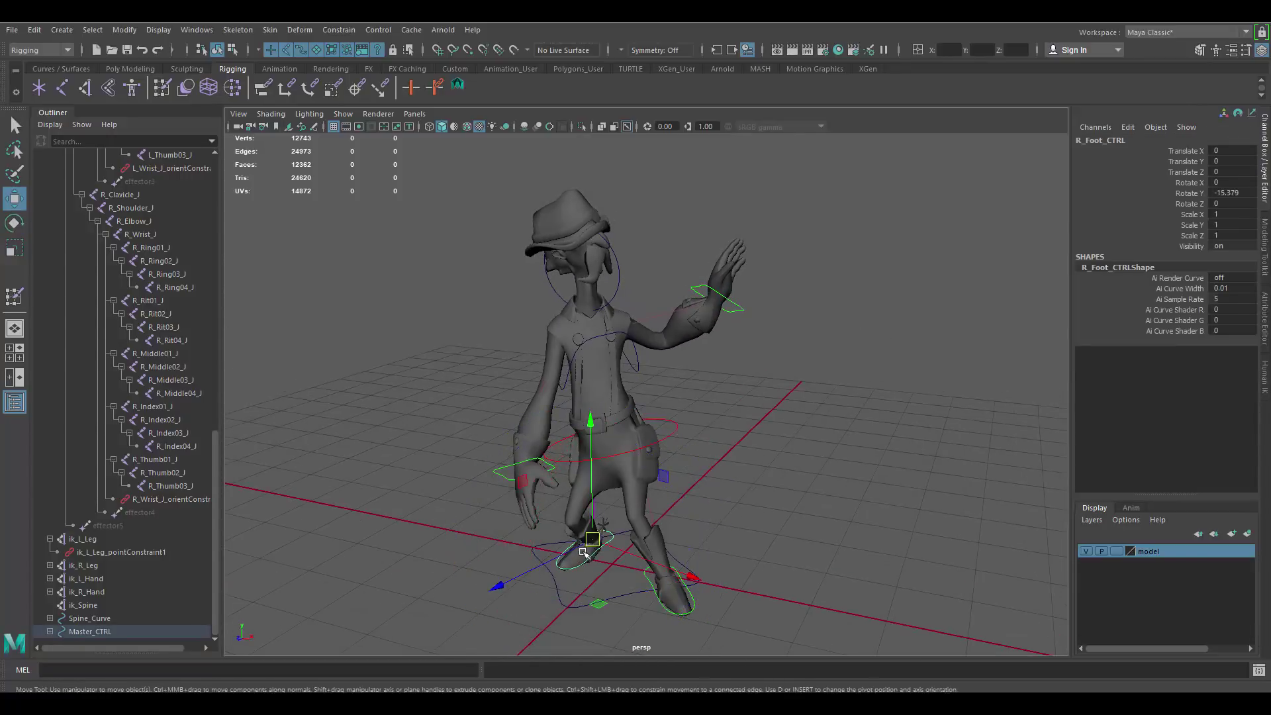
left_click_drag(587, 542, 548, 553)
left_click(786, 494)
Swing the right wrist control out away from the body, turn the head, and clear the selection.
left_click_drag(681, 536, 718, 318, "alt")
left_click(733, 318)
left_click(805, 331)
left_click_drag(665, 387, 545, 398, "alt")
left_click(552, 418)
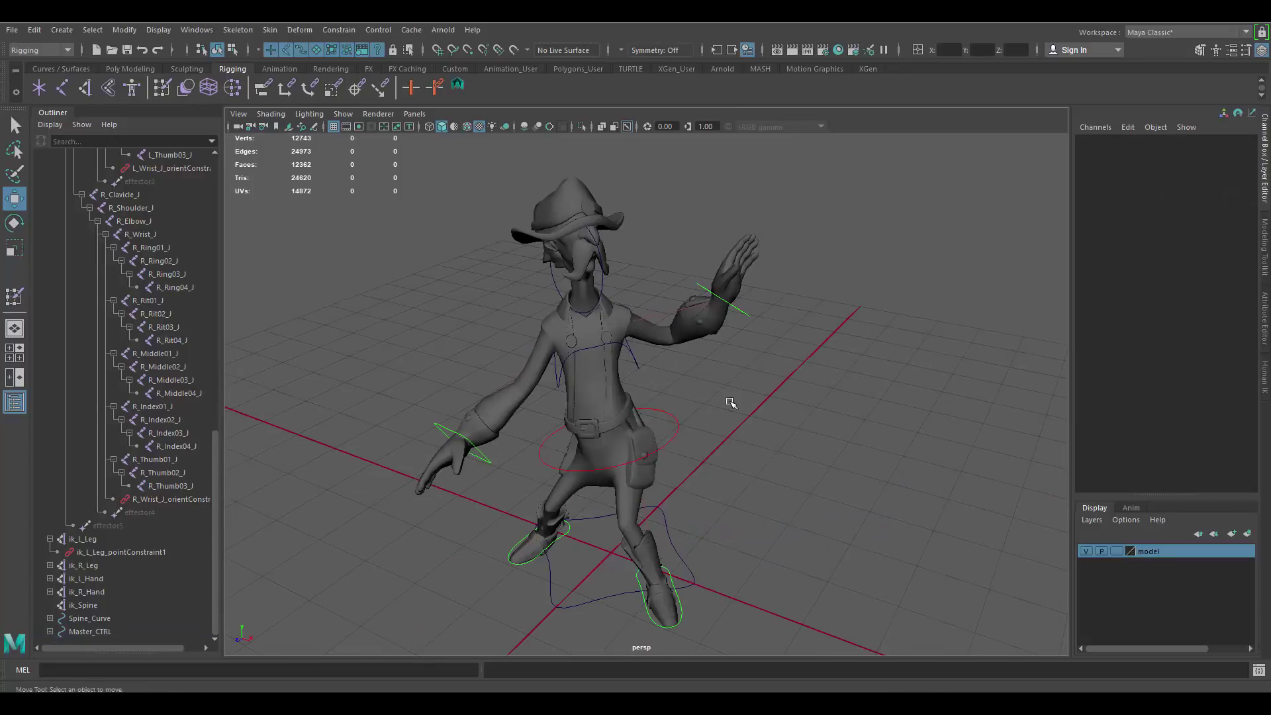